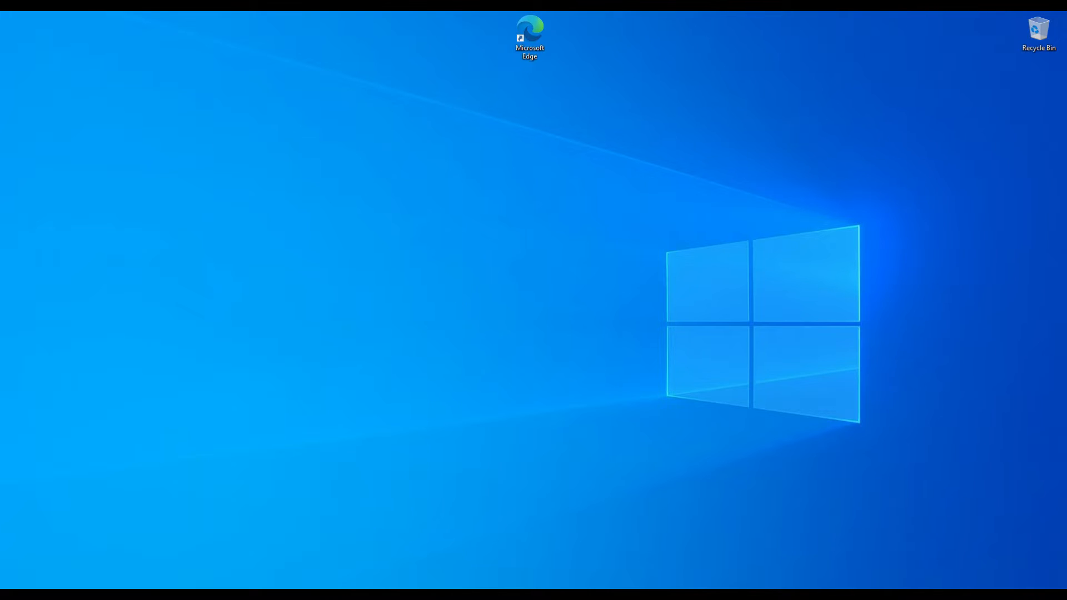
- View the example Penjualan Produk form, the TB TIF spreadsheet and the TB TIF report dashboard
{"action": "left_click", "coordinate": [330, 561]}
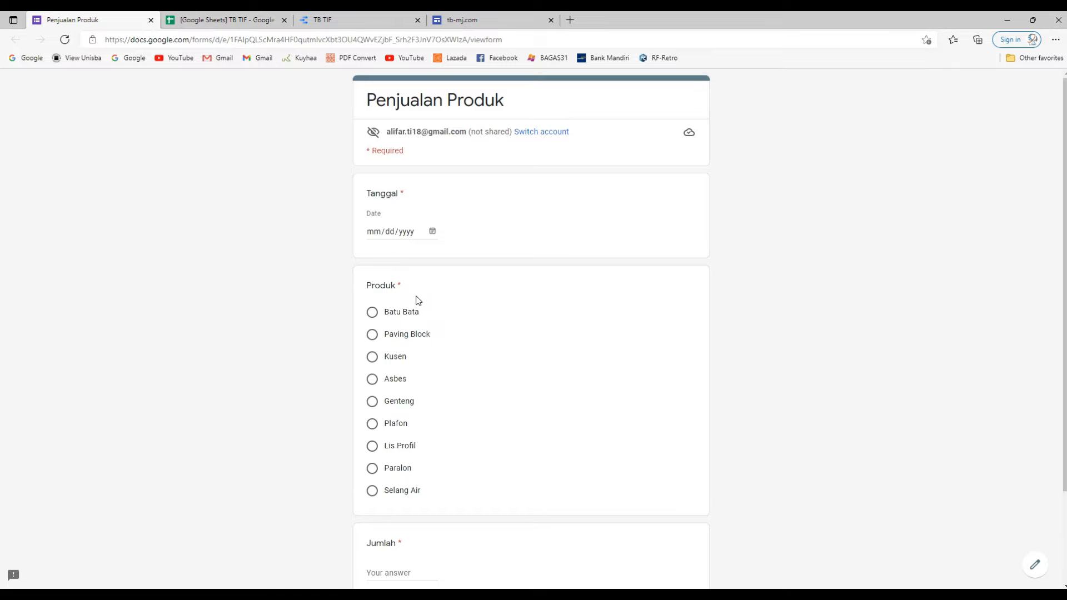
{"action": "left_click", "coordinate": [219, 19]}
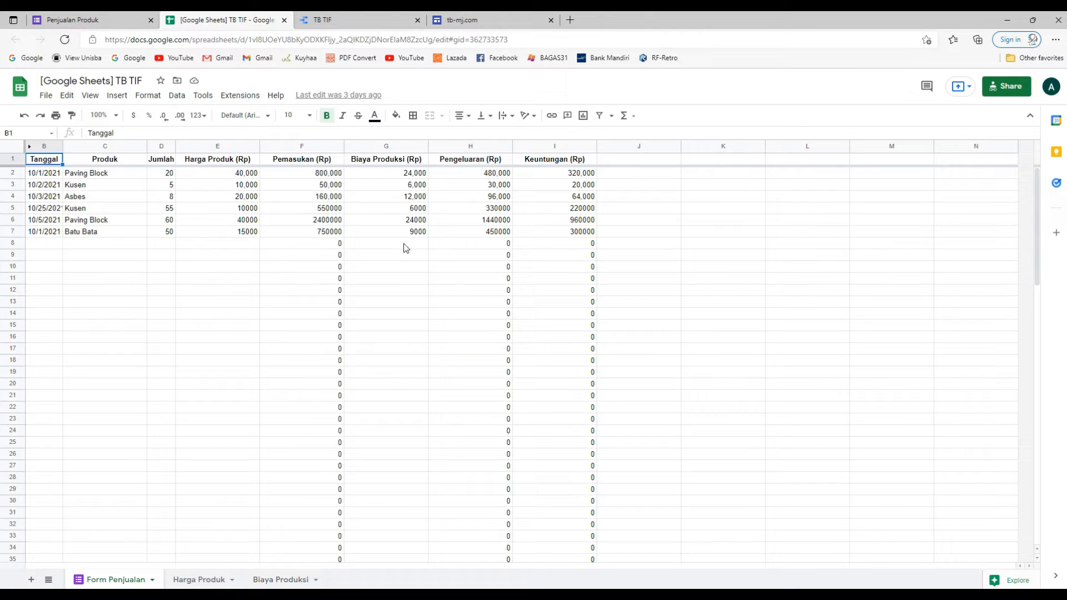
{"action": "left_click", "coordinate": [331, 16]}
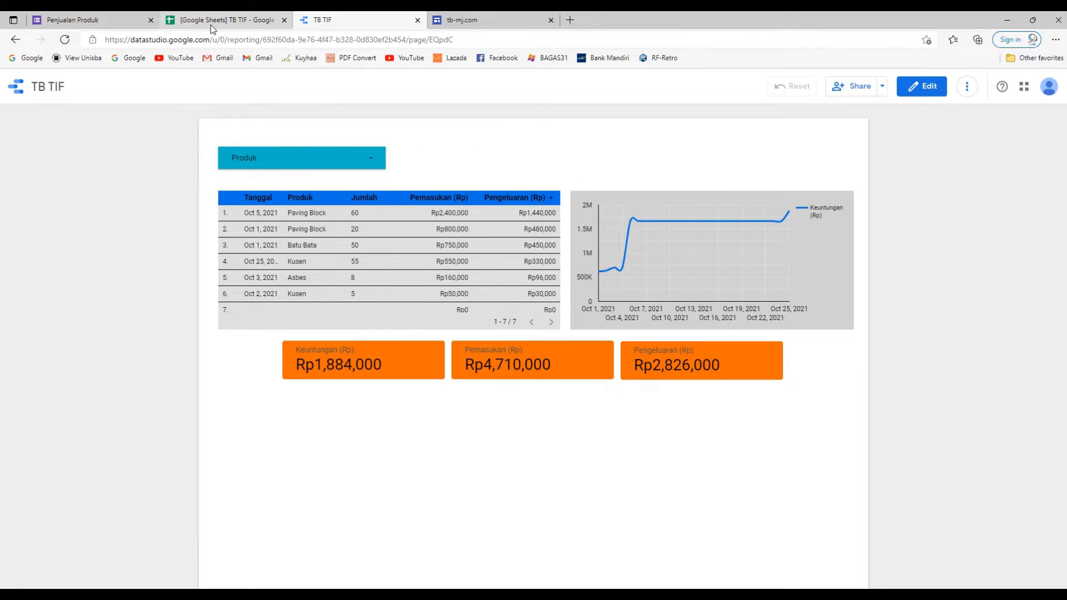
- View the Home, Produk and Penjualan pages of the tb-mj.com site preview and return to Home
{"action": "left_click", "coordinate": [478, 21]}
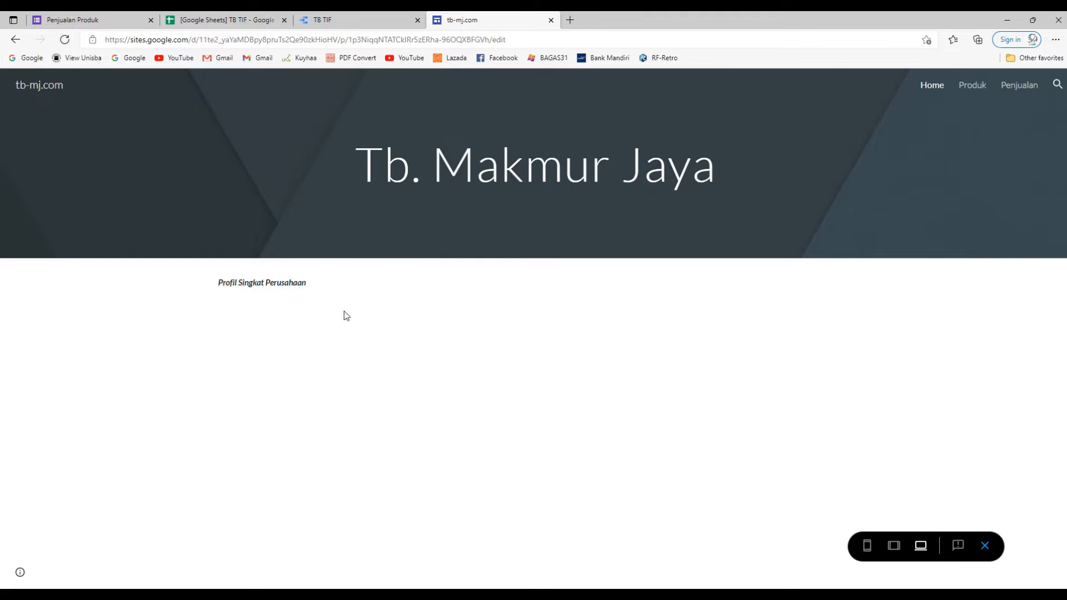
{"action": "left_click", "coordinate": [971, 89]}
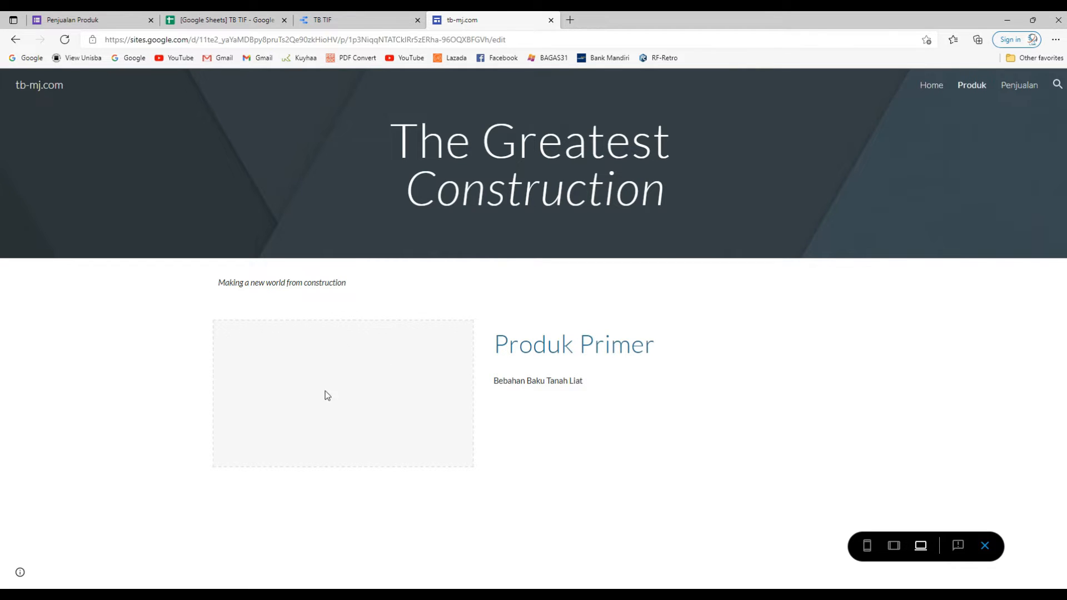
{"action": "left_click", "coordinate": [1031, 89]}
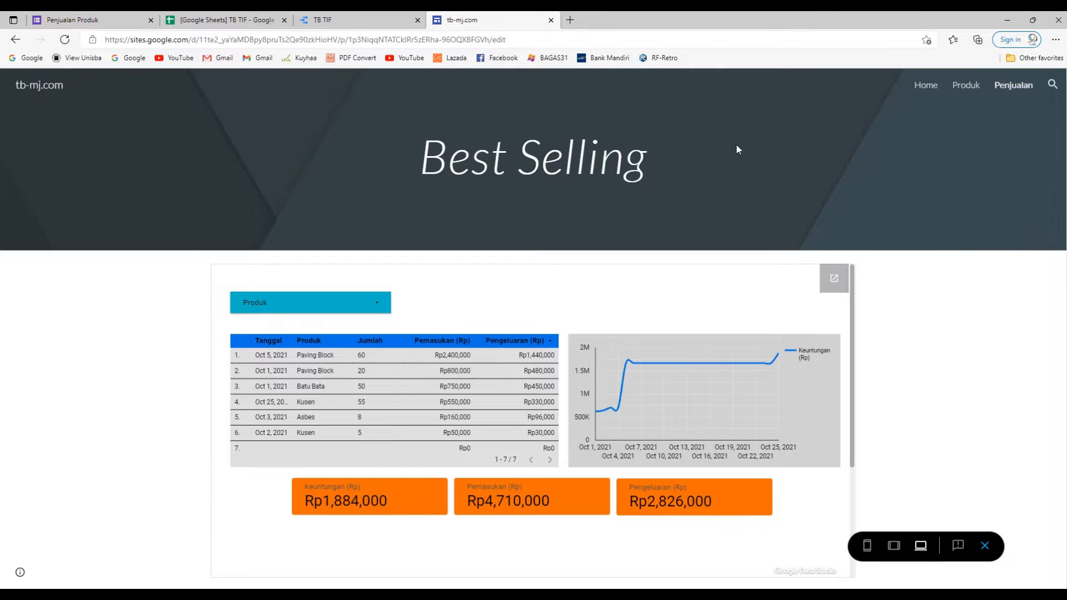
{"action": "right_click", "coordinate": [936, 91]}
{"action": "key", "text": "Escape"}
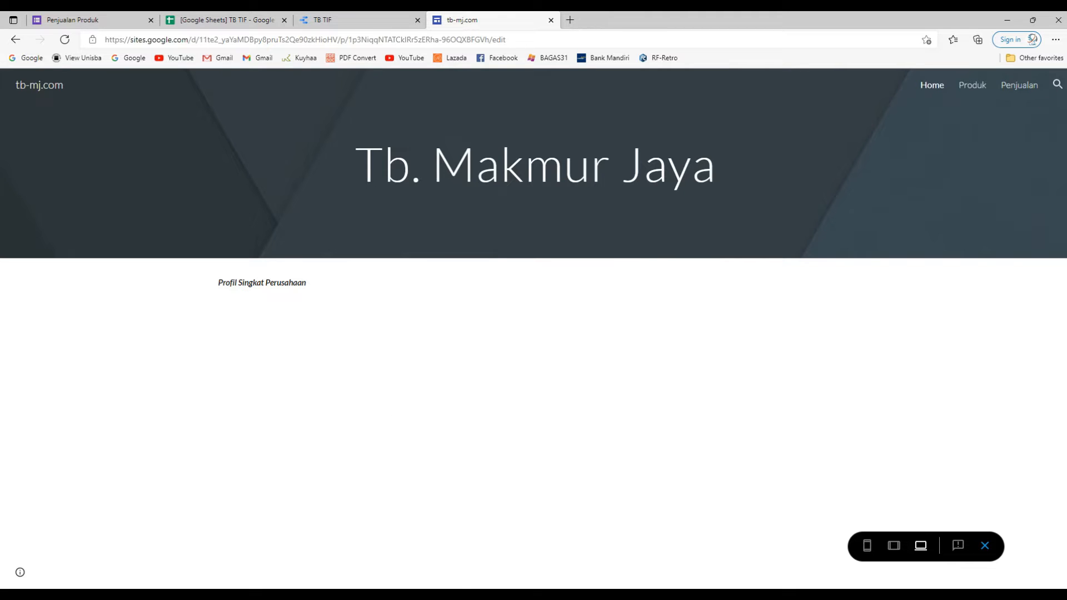
- Switch to the Google Drive window with the Toko Jaya Abadi folder and look at the list of Google apps
{"action": "left_click", "coordinate": [396, 556]}
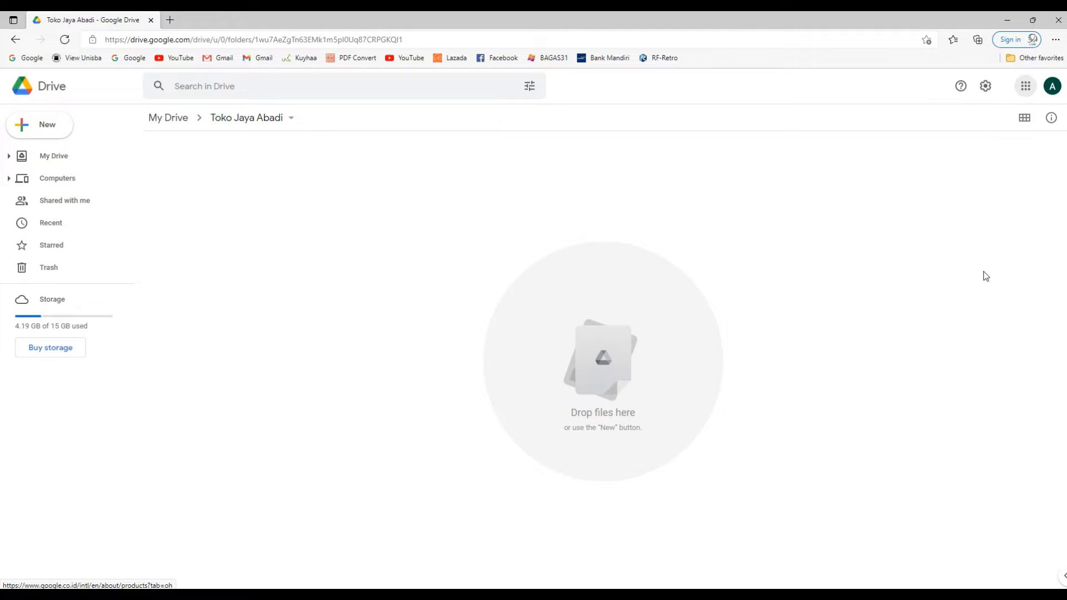
{"action": "left_click", "coordinate": [1026, 85]}
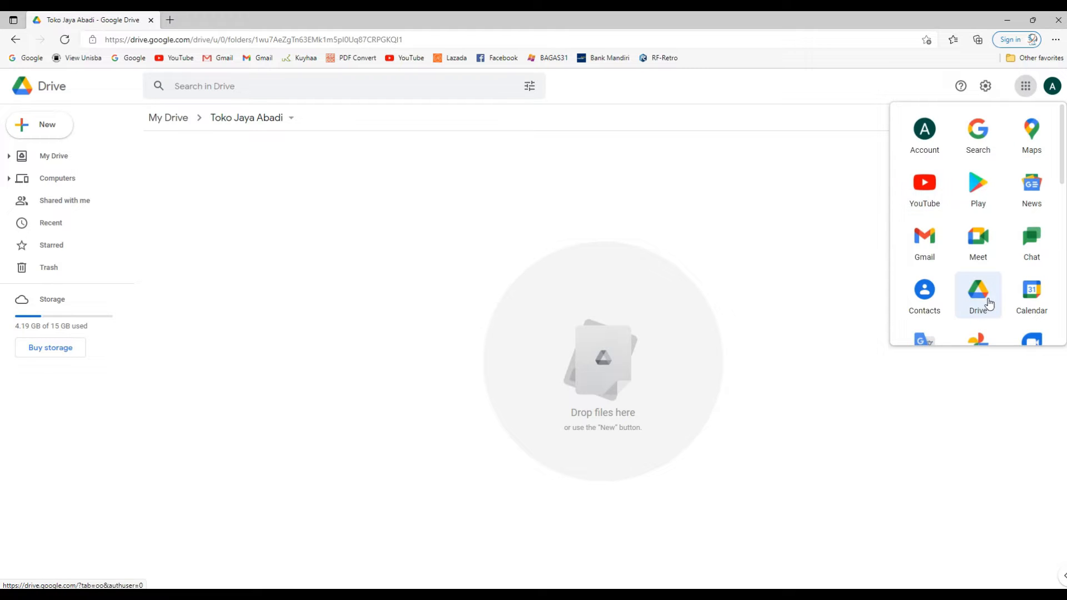
{"action": "left_click", "coordinate": [1030, 93]}
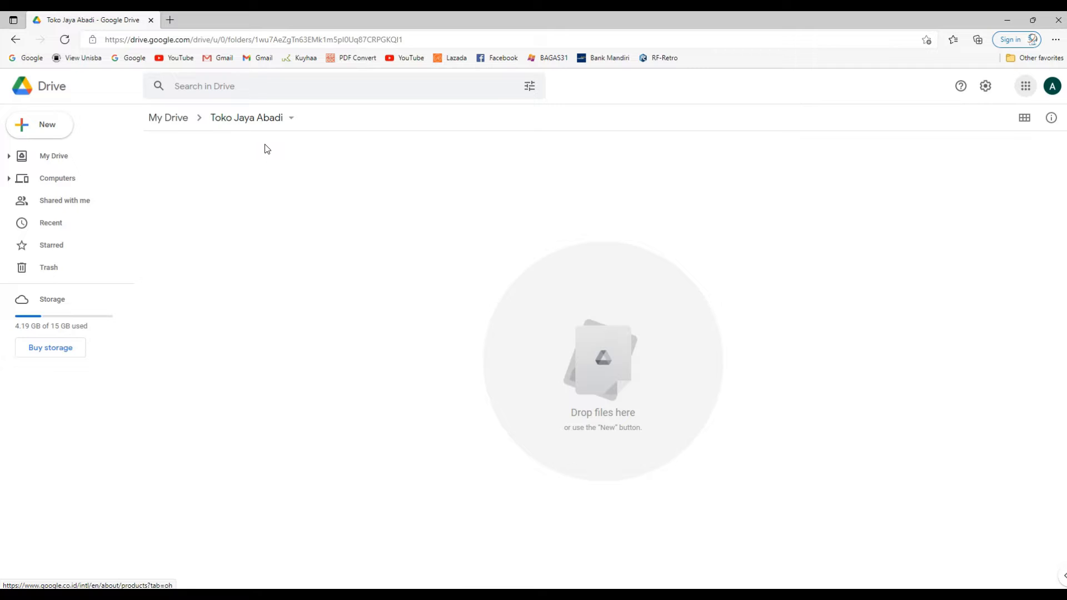
{"action": "mouse_move", "coordinate": [342, 595]}
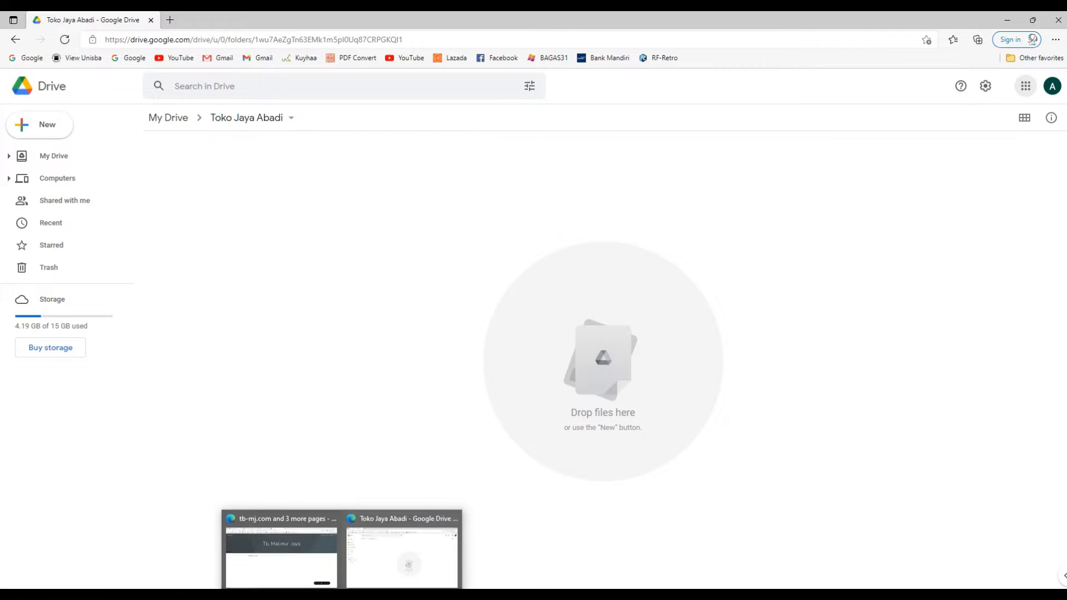
{"action": "left_click", "coordinate": [298, 554]}
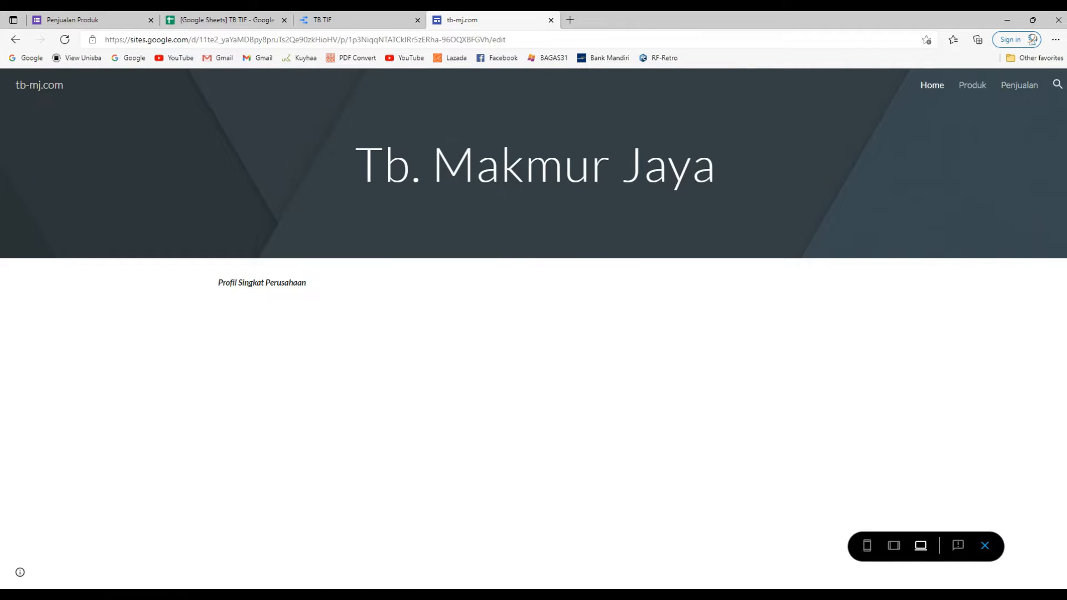
{"action": "left_click", "coordinate": [377, 562]}
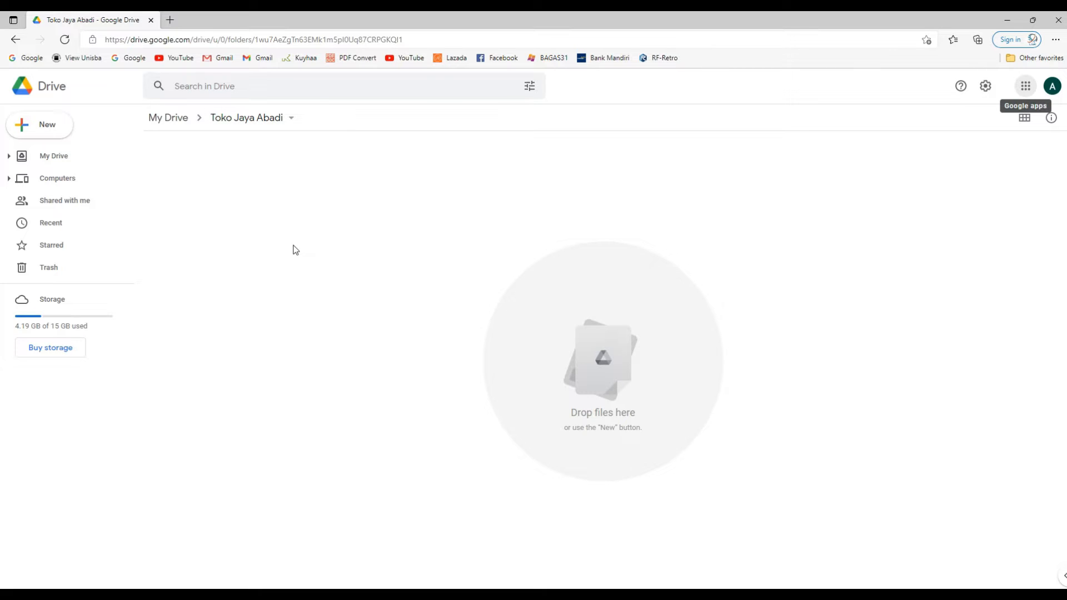
- Create a blank Google Form inside the Toko Jaya Abadi folder
{"action": "left_click", "coordinate": [62, 126]}
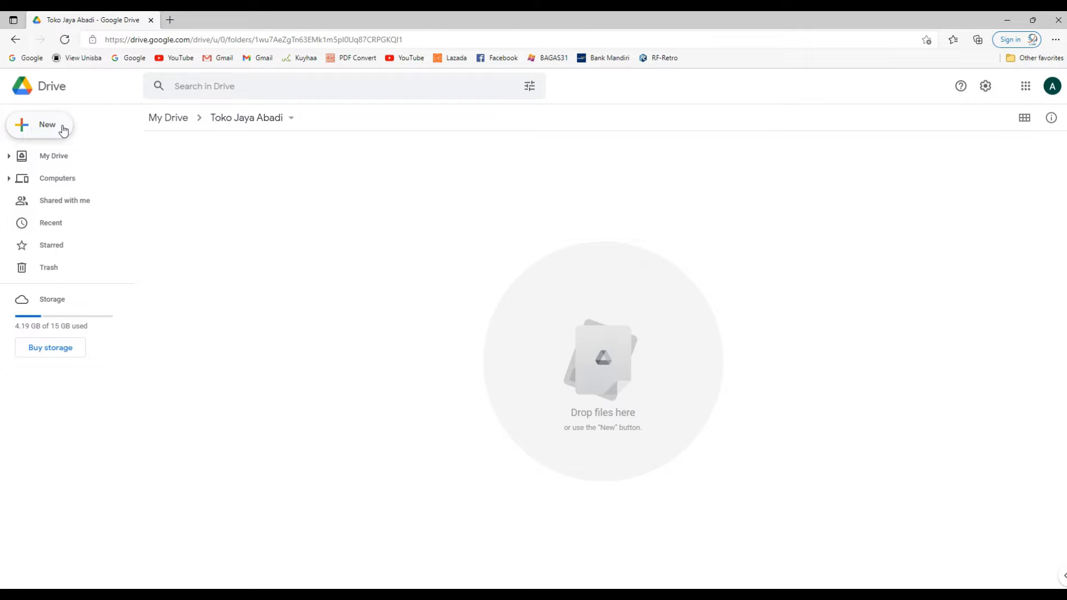
{"action": "left_click", "coordinate": [43, 124]}
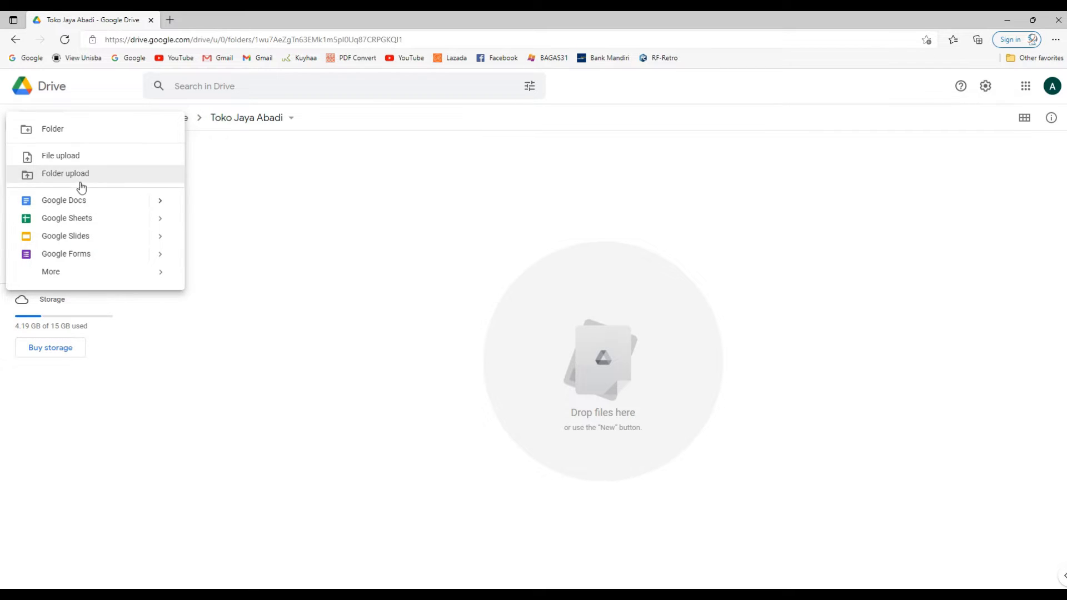
{"action": "left_click", "coordinate": [78, 258]}
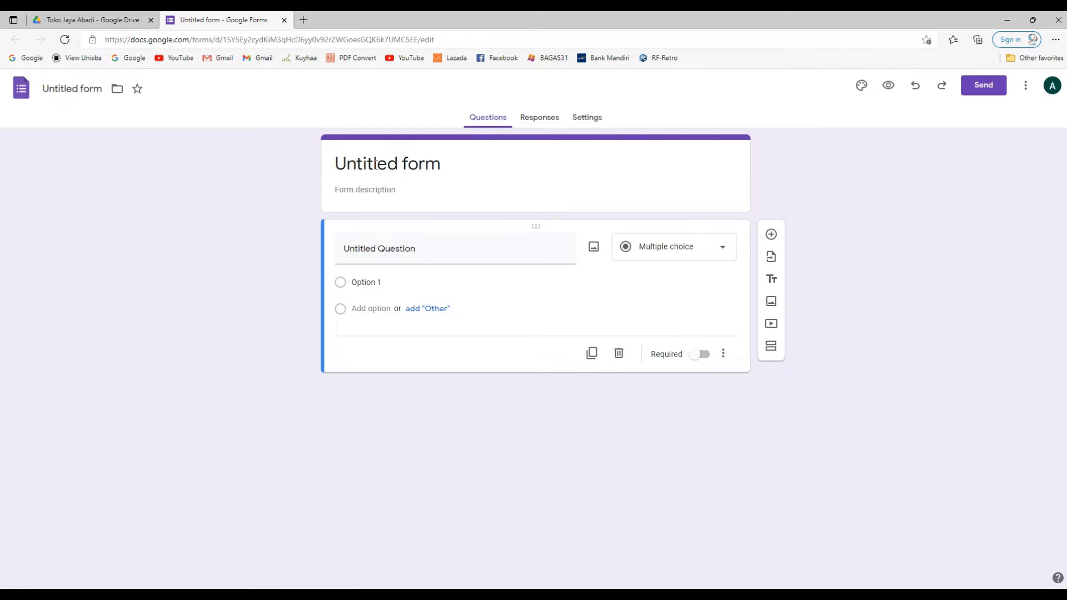
- Change the form's heading title to "Toko Jaya Abadi"
{"action": "left_click", "coordinate": [374, 165]}
{"action": "left_click_drag", "start_coordinate": [451, 164], "coordinate": [327, 165]}
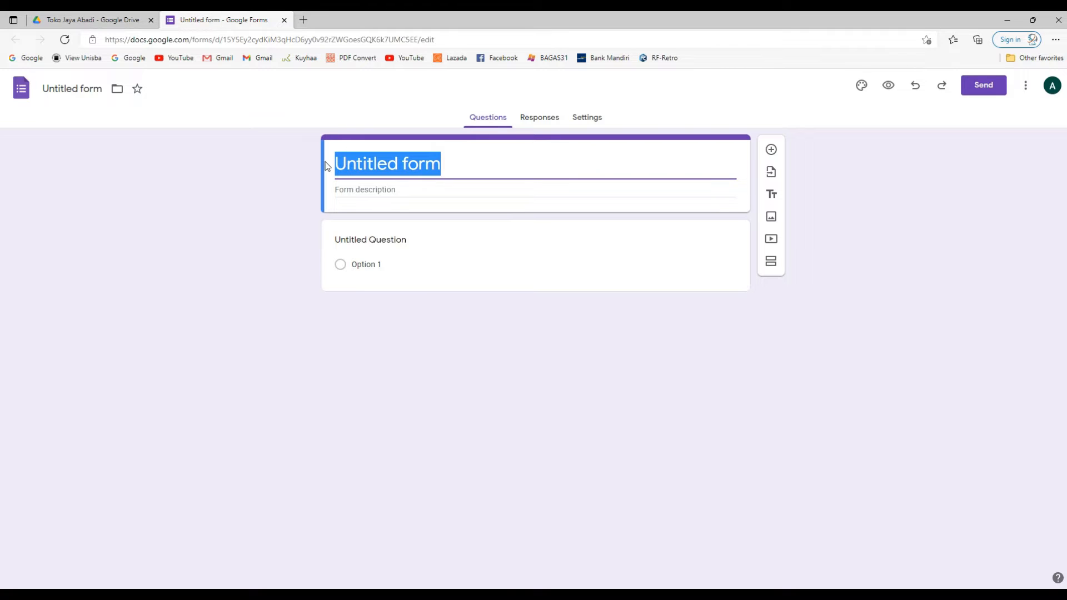
{"action": "type", "text": "T"}
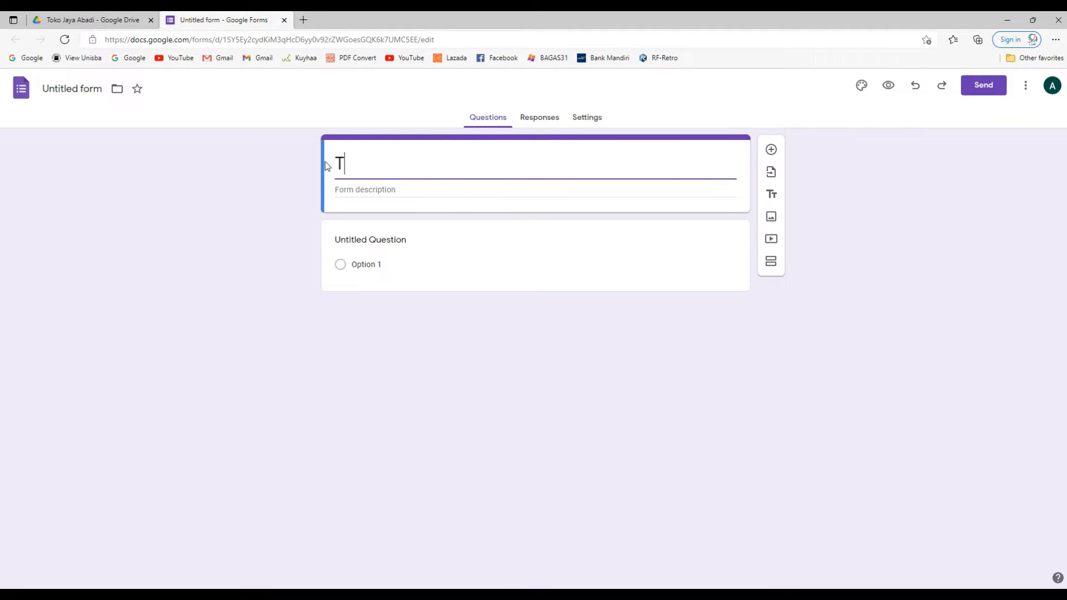
{"action": "type", "text": "oko Jaya Abadi"}
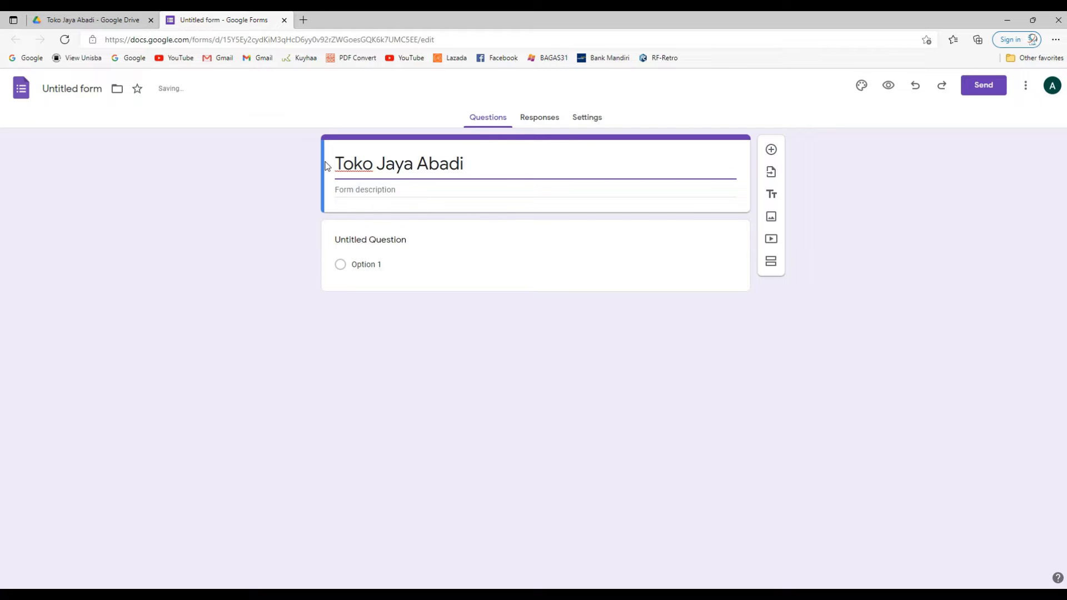
- Enter "Data Penjualan Produk" as the form description
{"action": "left_click", "coordinate": [411, 189]}
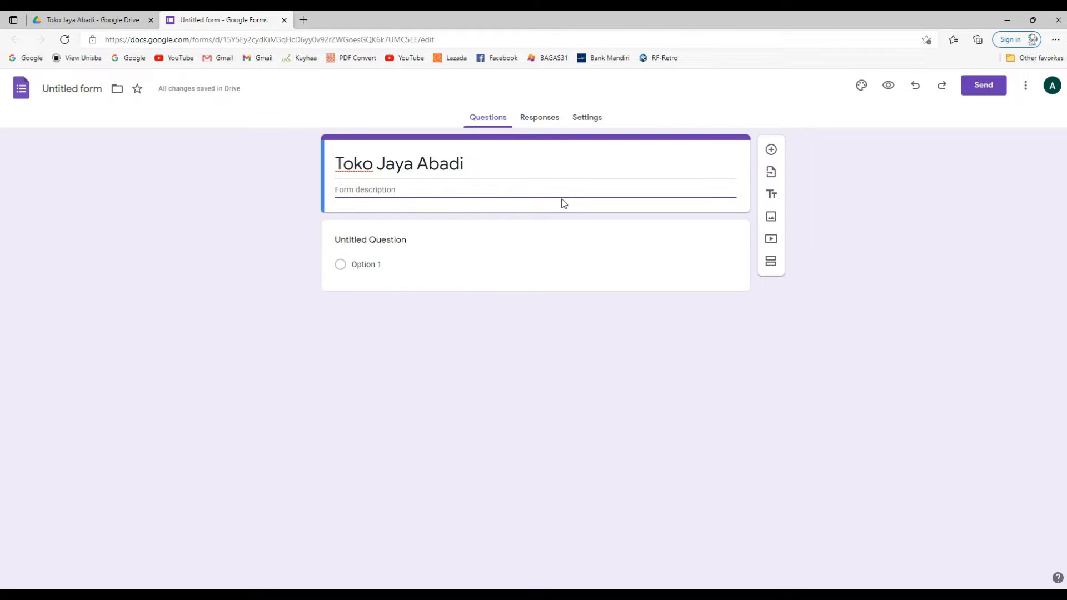
{"action": "type", "text": "Pe"}
{"action": "key", "text": "BackSpace"}
{"action": "key", "text": "BackSpace"}
{"action": "type", "text": "Data "}
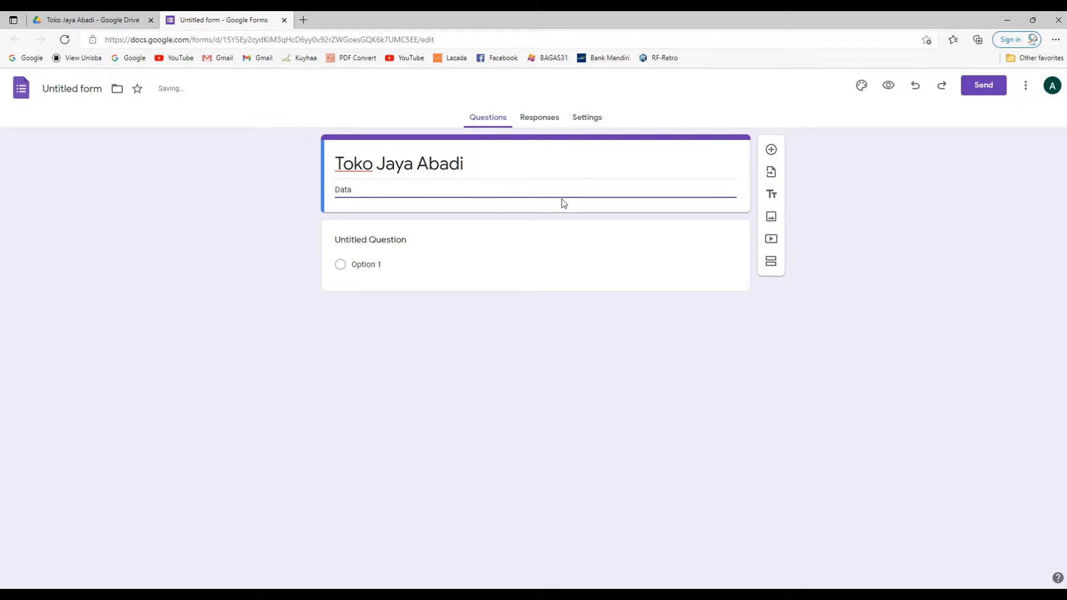
{"action": "type", "text": "Penu"}
{"action": "type", "text": "ualan "}
{"action": "type", "text": "Produk"}
- Title the first question "Tanggal" and set its answer type to Date
{"action": "left_click", "coordinate": [429, 276]}
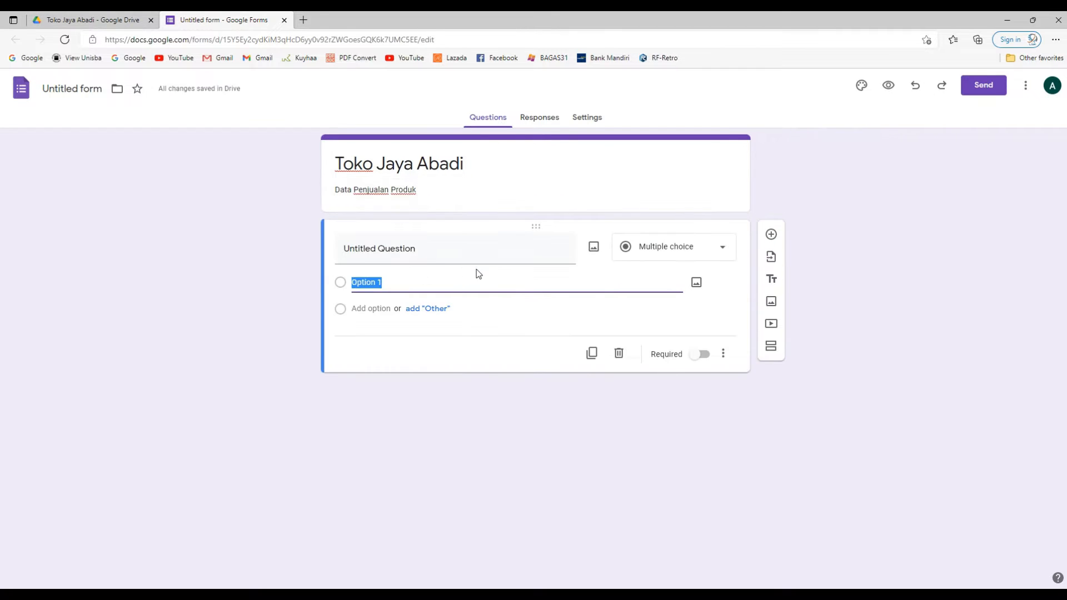
{"action": "left_click", "coordinate": [667, 257]}
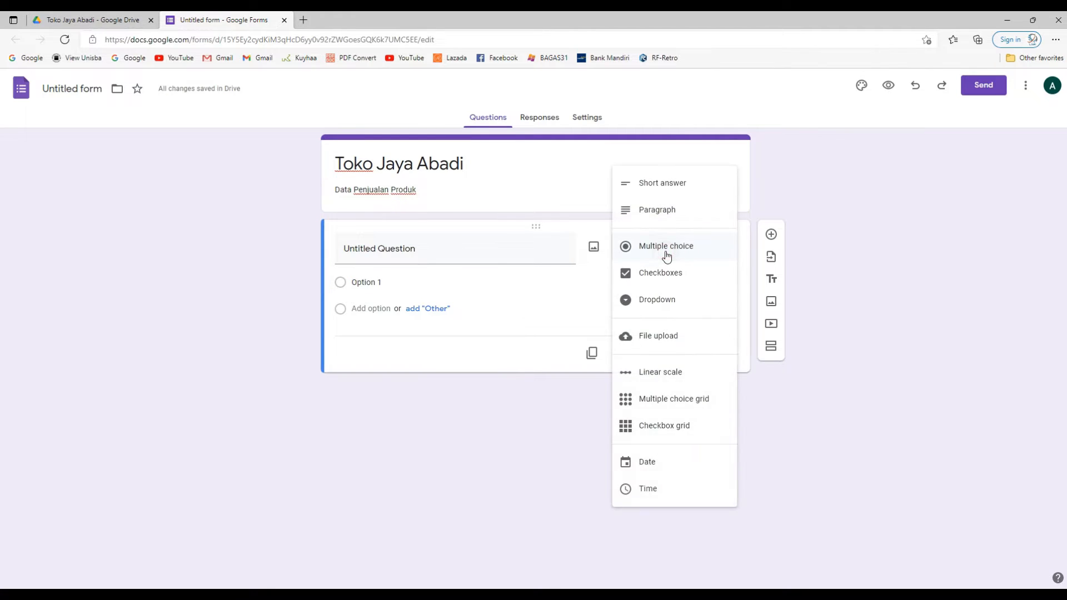
{"action": "left_click", "coordinate": [671, 185]}
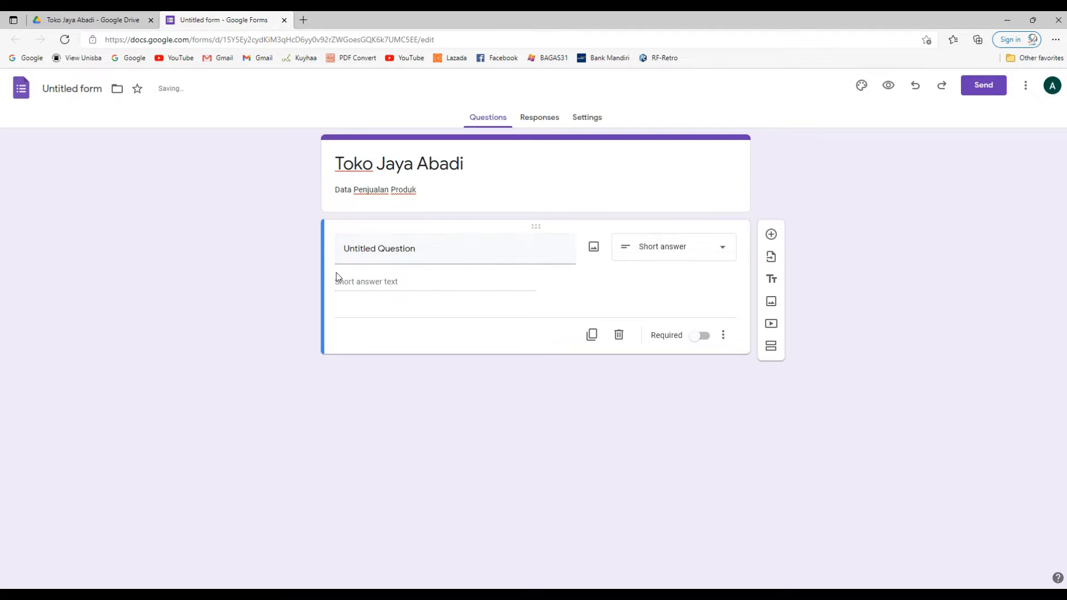
{"action": "left_click", "coordinate": [436, 251]}
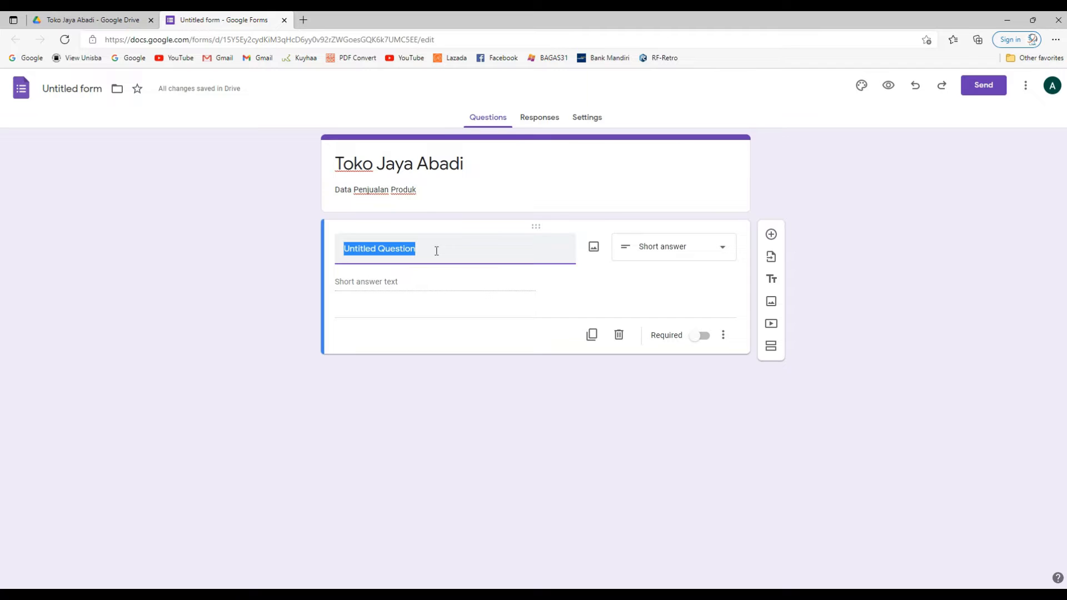
{"action": "type", "text": "Tanggal"}
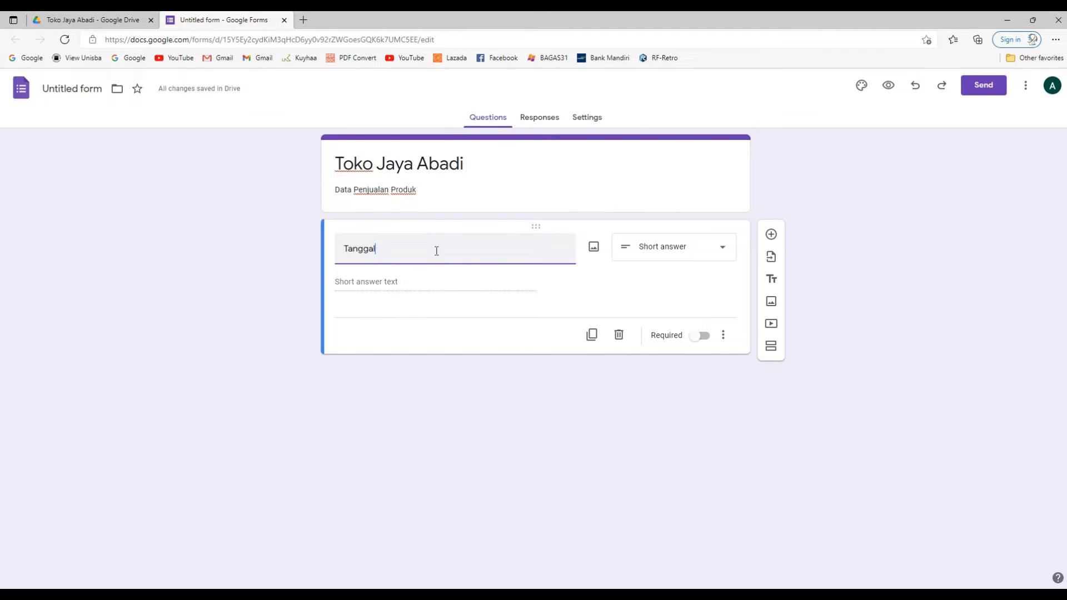
{"action": "left_click", "coordinate": [693, 247]}
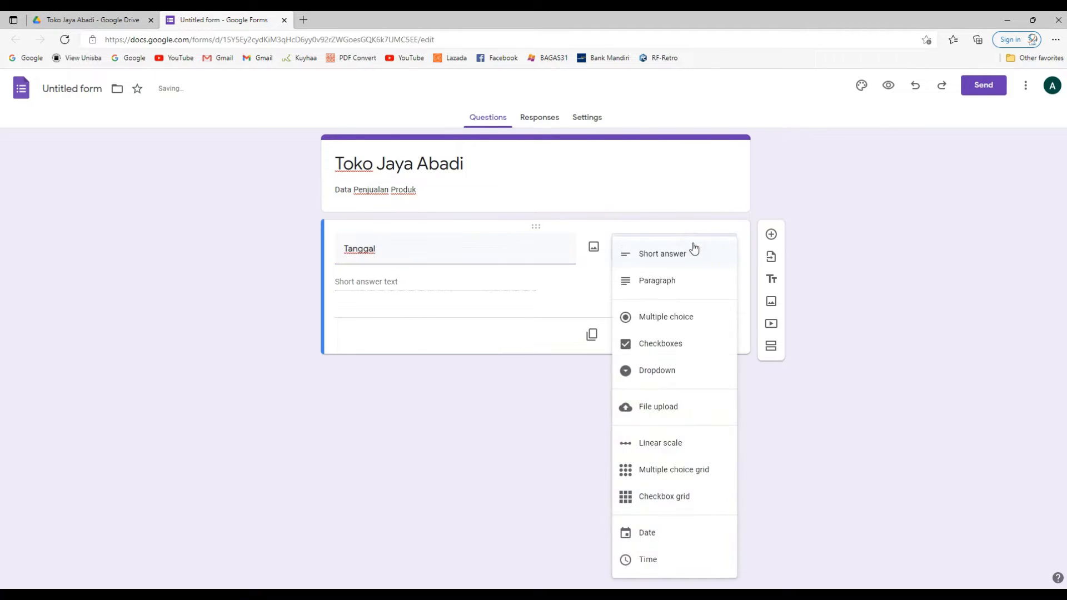
{"action": "left_click", "coordinate": [648, 535]}
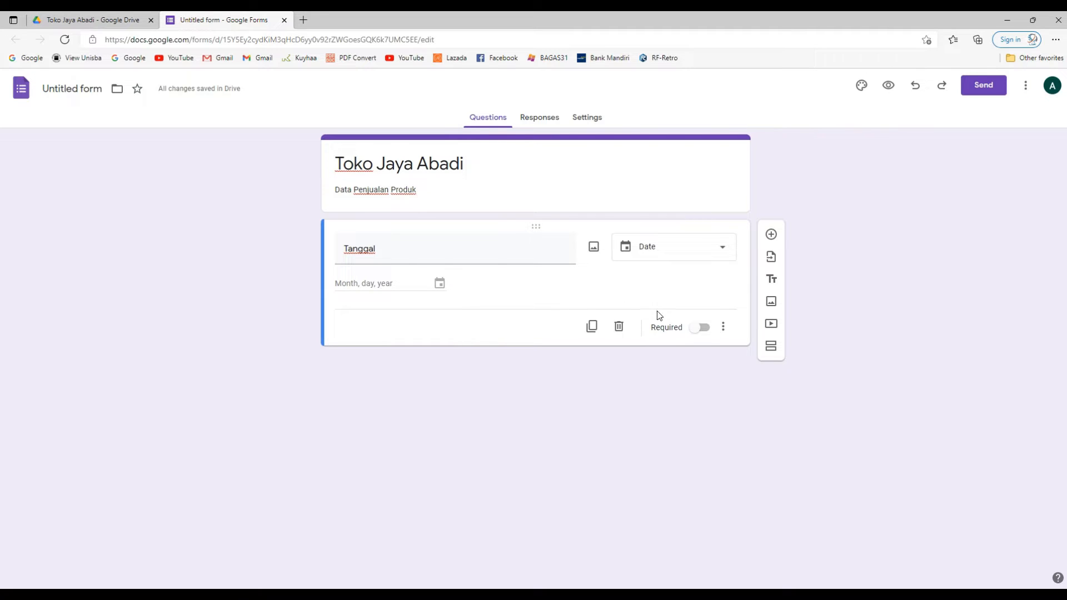
- Make the Tanggal question required
{"action": "left_click", "coordinate": [694, 329]}
{"action": "right_click", "coordinate": [695, 329]}
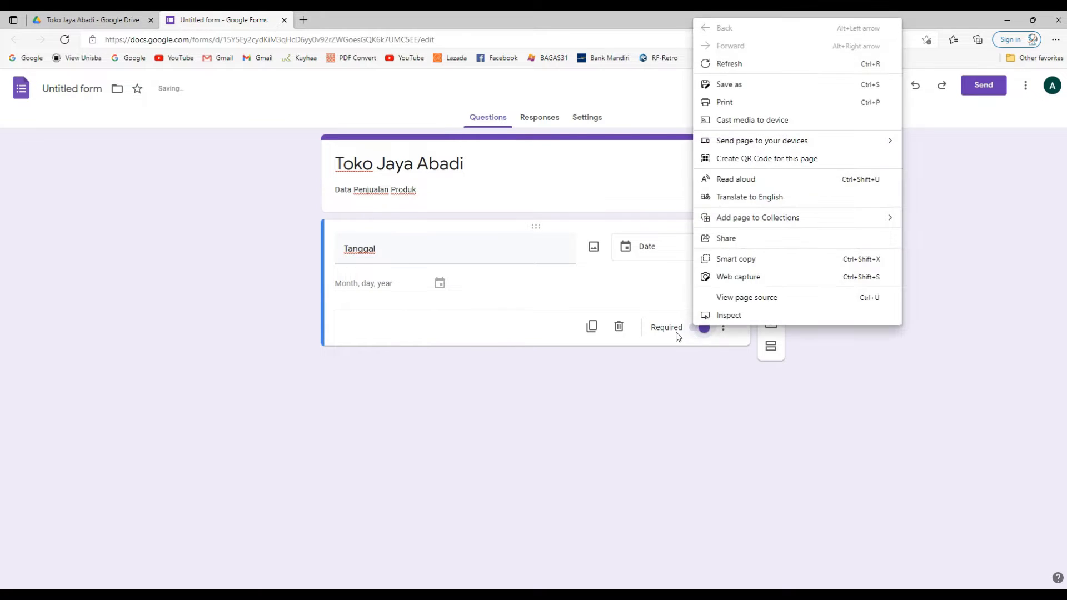
{"action": "left_click", "coordinate": [654, 293]}
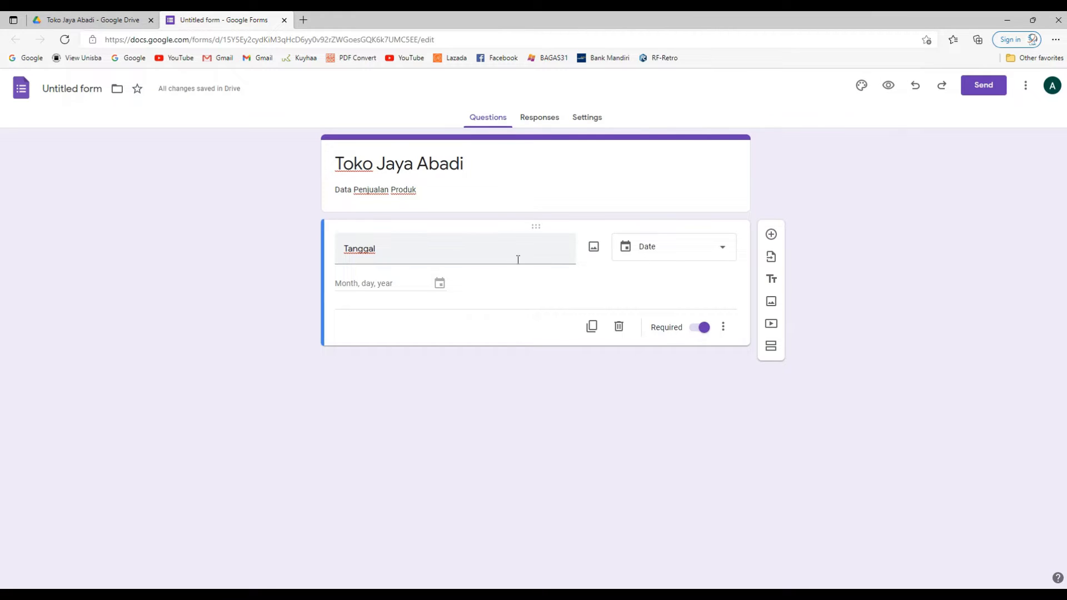
- Duplicate the Tanggal question and turn the copy into a "Produk" question with the Checkboxes answer type
{"action": "left_click", "coordinate": [593, 328]}
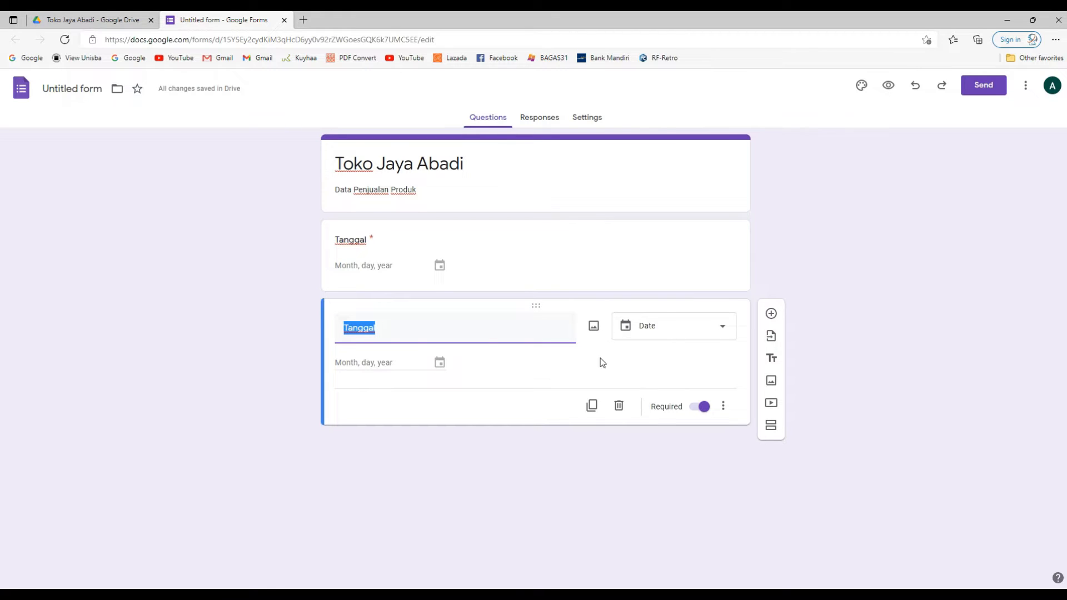
{"action": "left_click_drag", "start_coordinate": [408, 337], "coordinate": [302, 332]}
{"action": "type", "text": "Produk"}
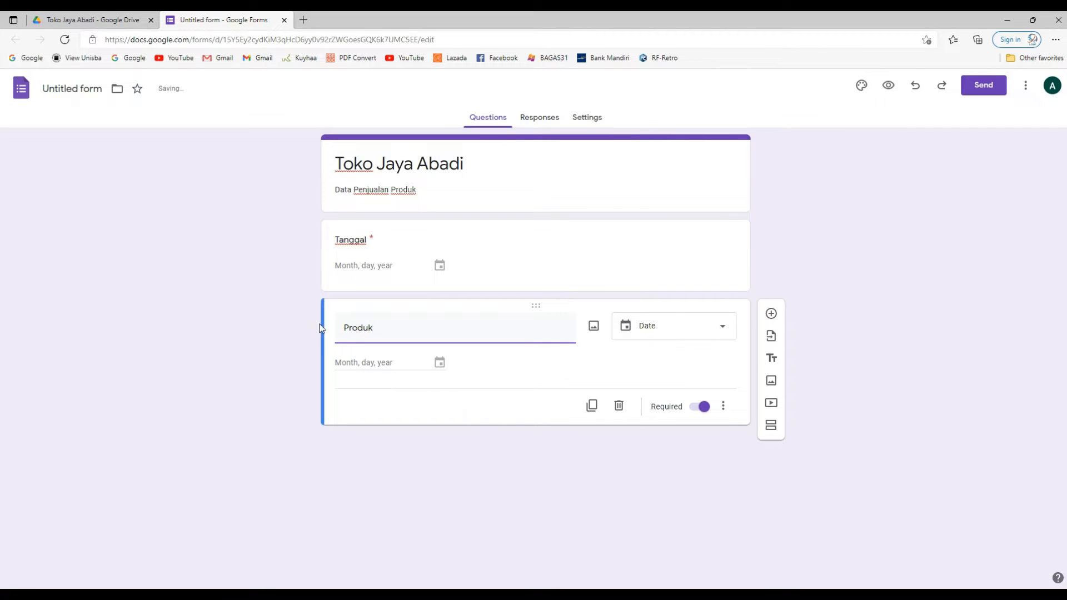
{"action": "left_click", "coordinate": [676, 332]}
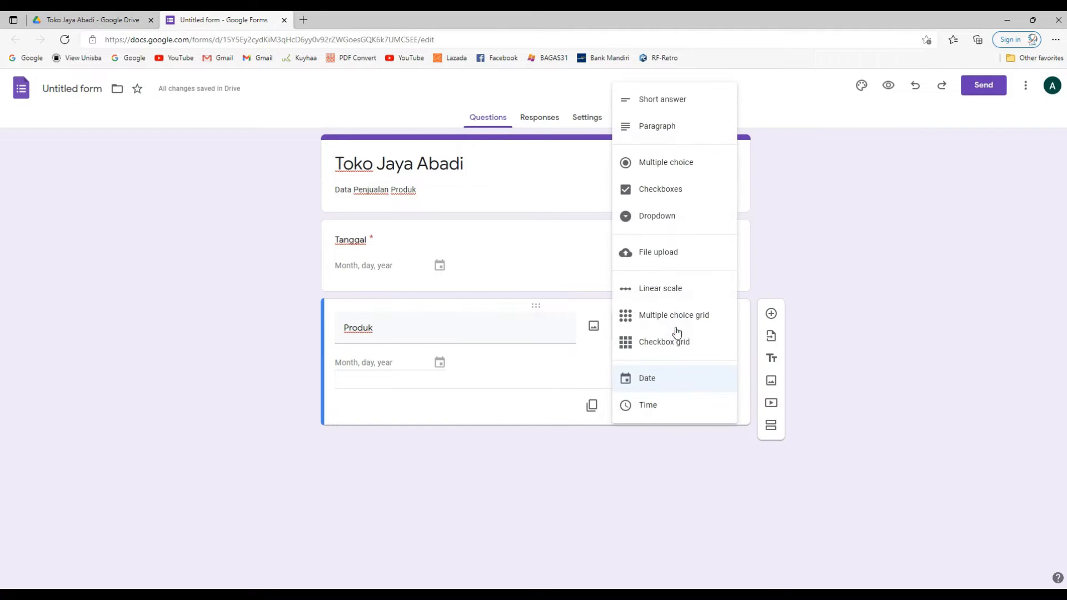
{"action": "left_click", "coordinate": [668, 192]}
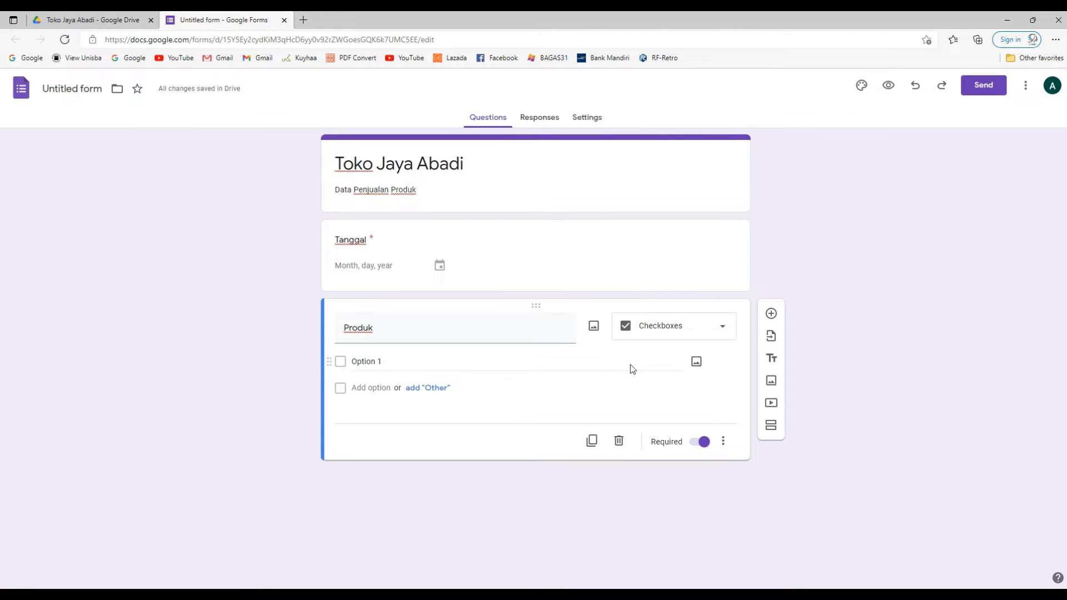
- Enter Kalung, Gelang and Anting as the three answer options of the Produk question
{"action": "left_click", "coordinate": [435, 362]}
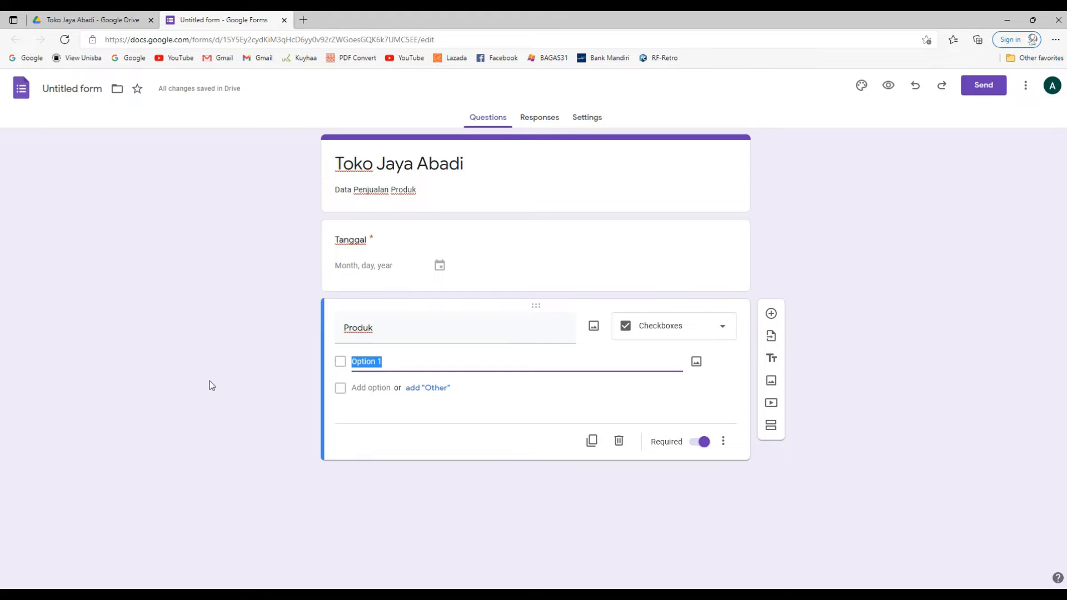
{"action": "type", "text": "Kalung"}
{"action": "left_click", "coordinate": [359, 388]}
{"action": "type", "text": "Gela"}
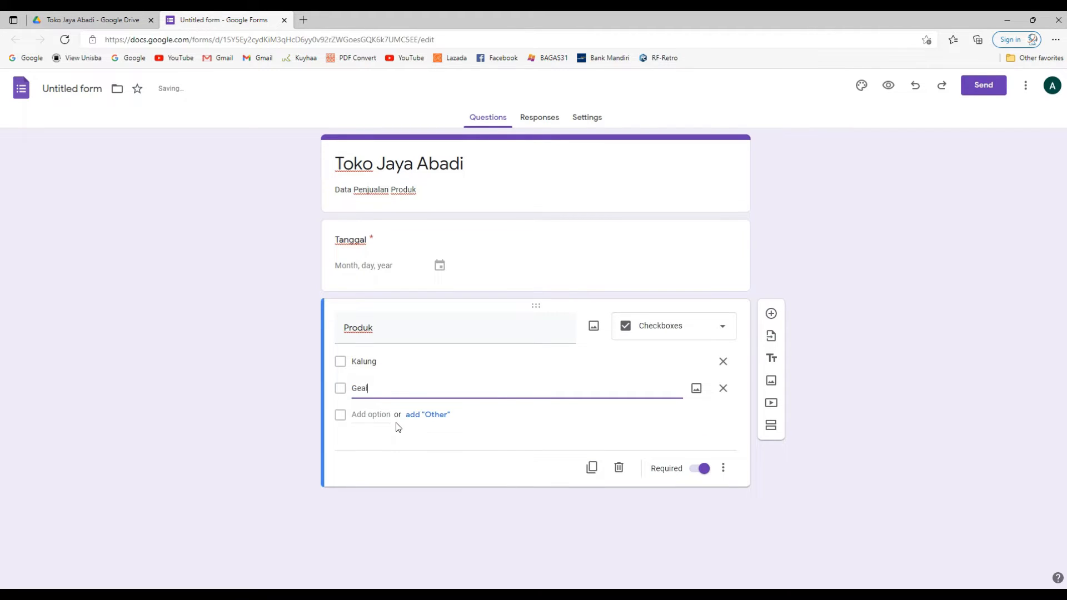
{"action": "type", "text": "ng"}
{"action": "left_click", "coordinate": [369, 415]}
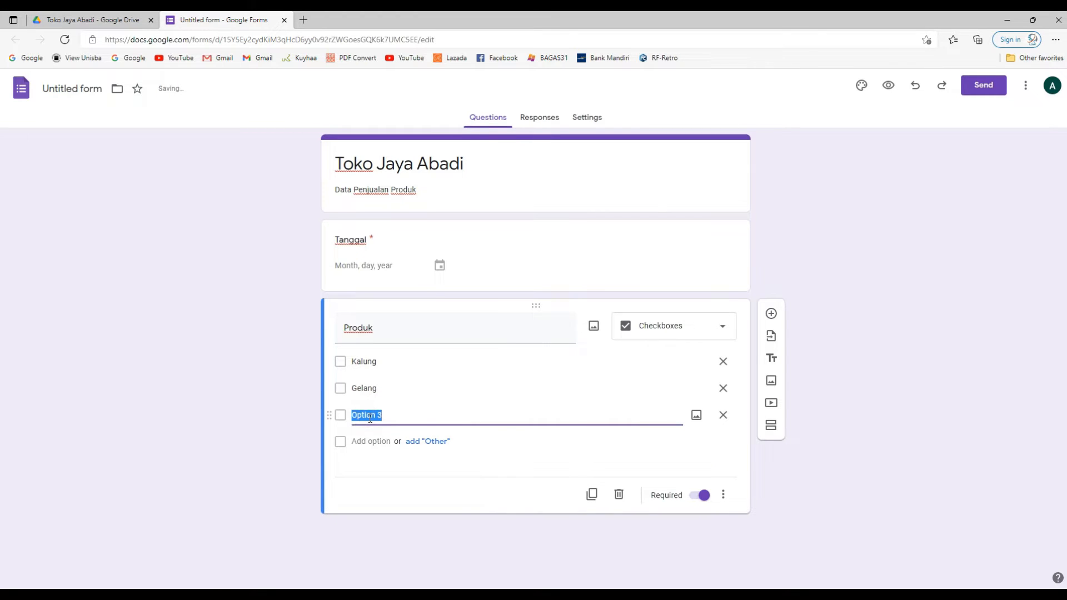
{"action": "type", "text": "Anting"}
{"action": "left_click", "coordinate": [288, 422]}
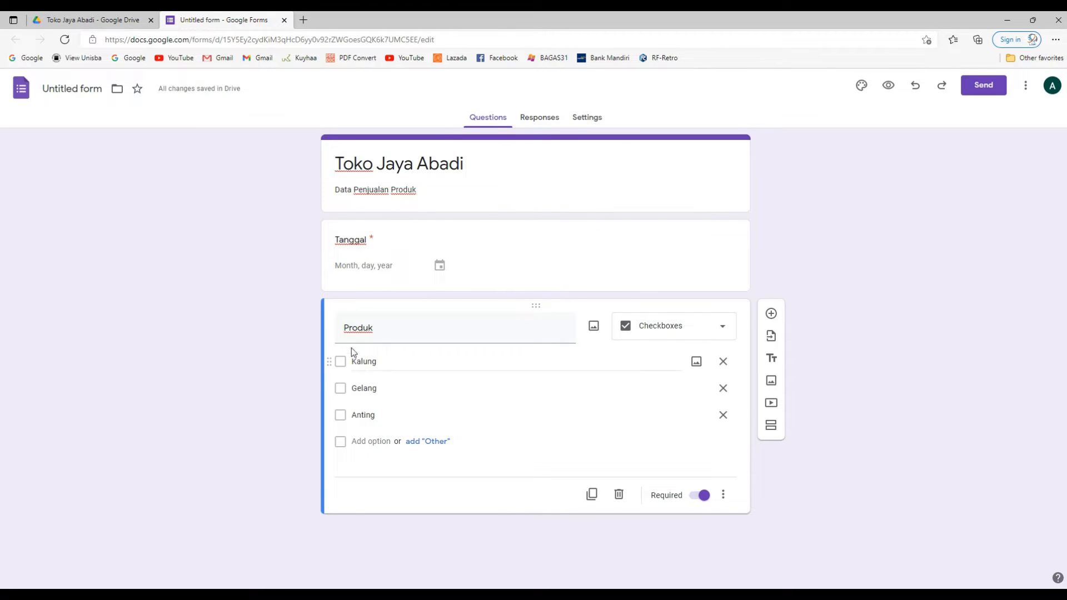
- Duplicate the Produk question, title the copy "Jumlah Produk" and change its answer type to Short answer
{"action": "left_click", "coordinate": [592, 495]}
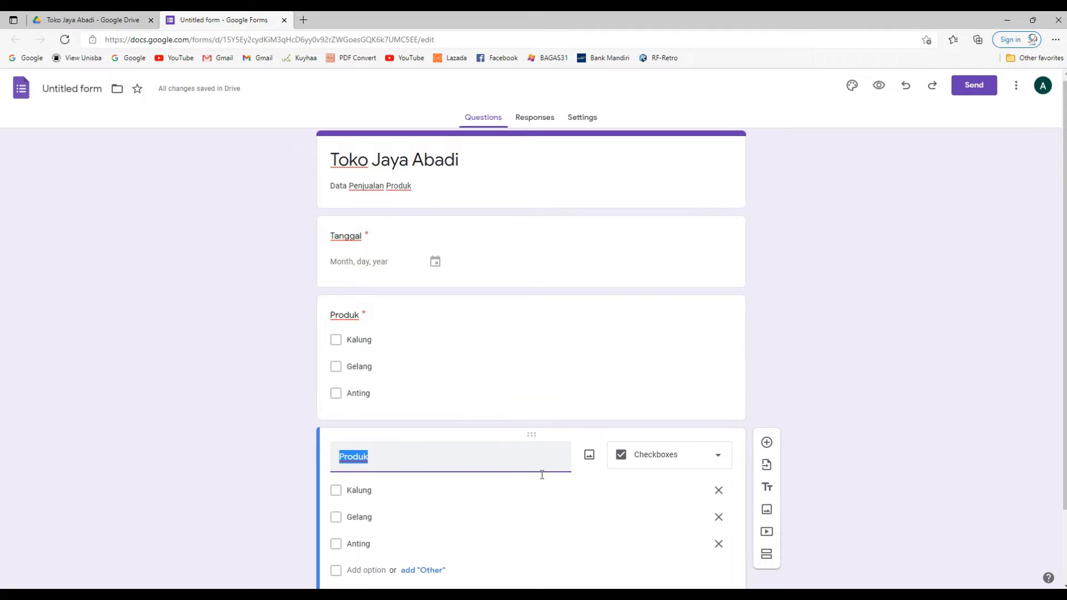
{"action": "scroll", "coordinate": [419, 456], "scroll_direction": "down", "scroll_amount": 2}
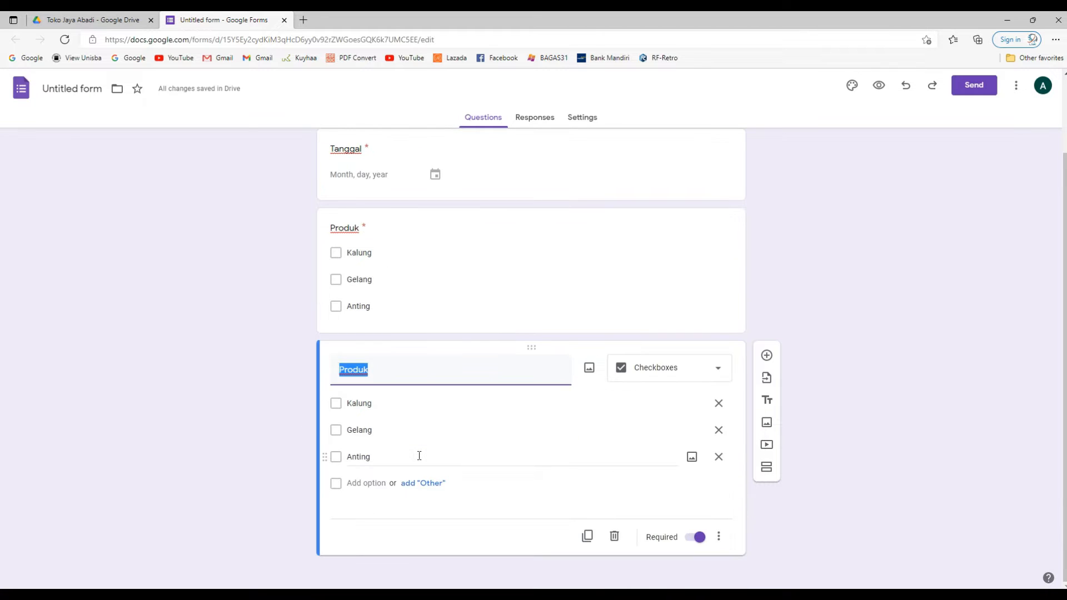
{"action": "type", "text": "Jumlah"}
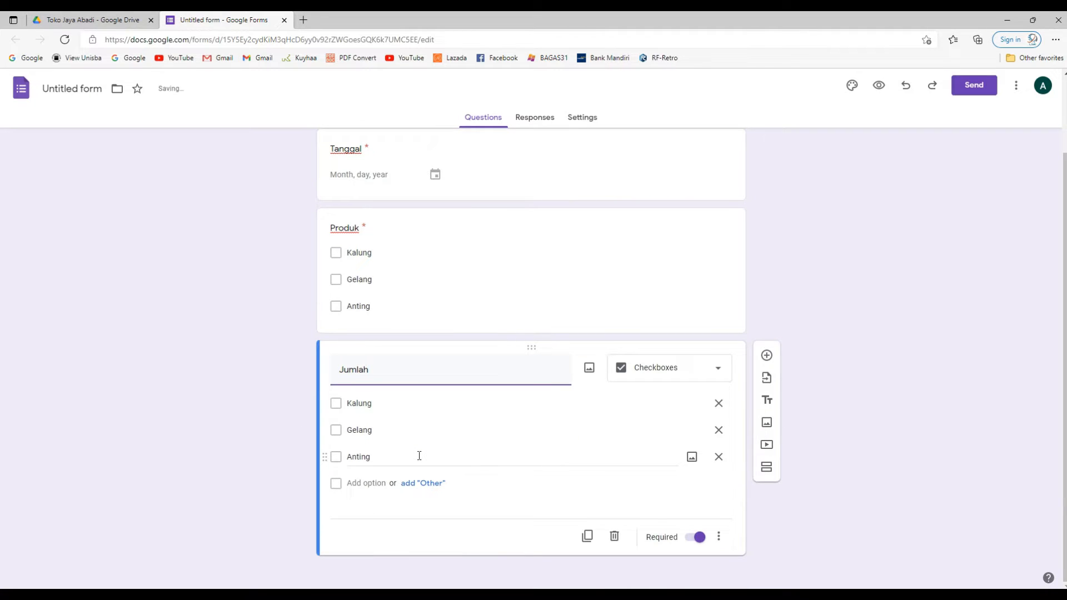
{"action": "type", "text": " Produk"}
{"action": "left_click", "coordinate": [699, 373]}
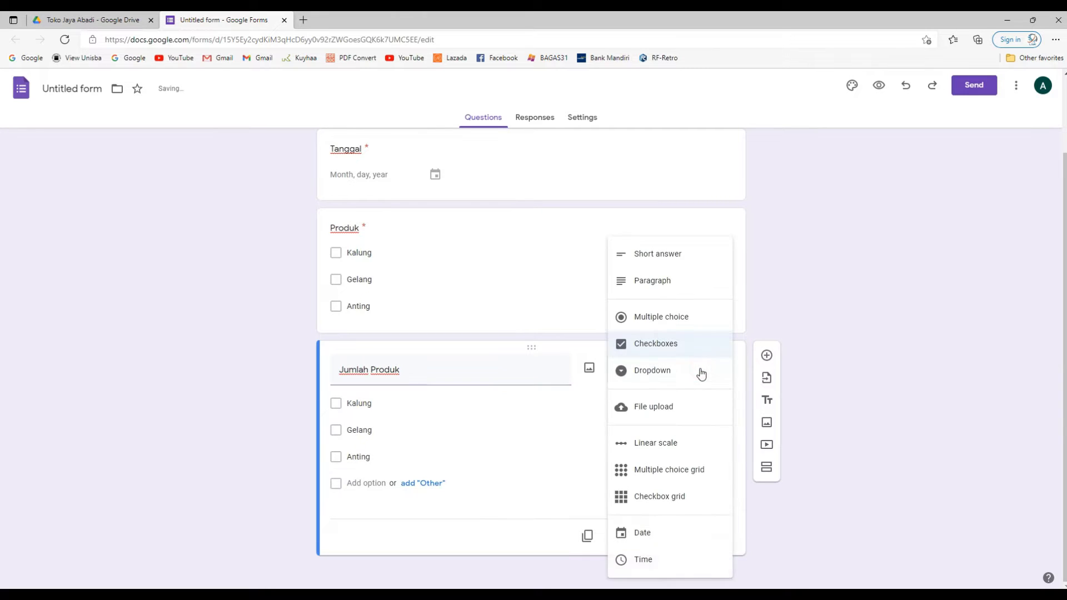
{"action": "left_click", "coordinate": [671, 257]}
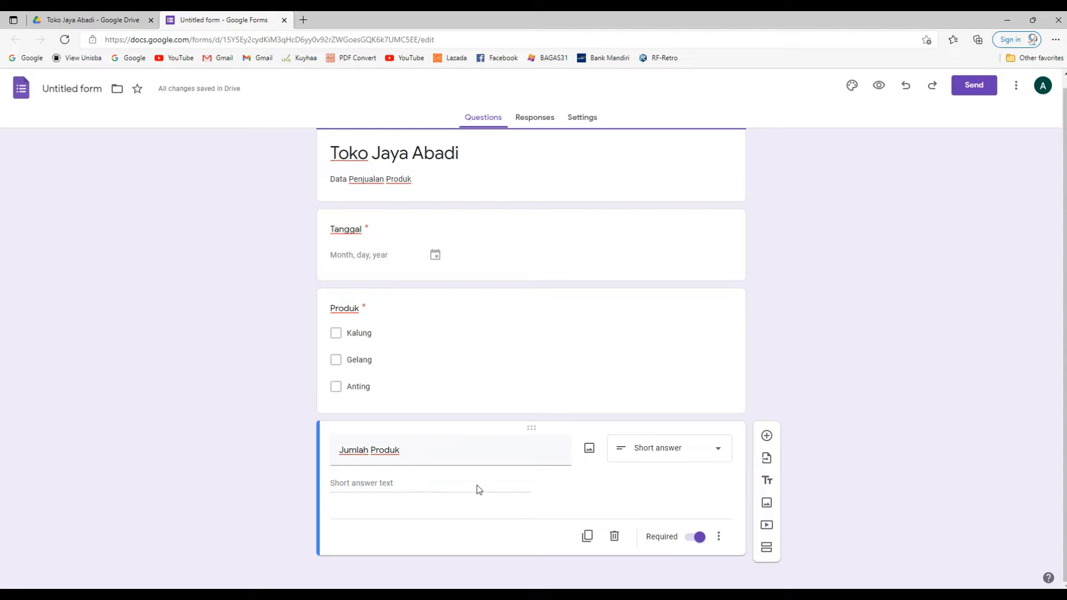
- Add response validation to the Jumlah Produk question so that it only accepts a number greater than 0
{"action": "left_click", "coordinate": [719, 537]}
{"action": "left_click", "coordinate": [719, 535]}
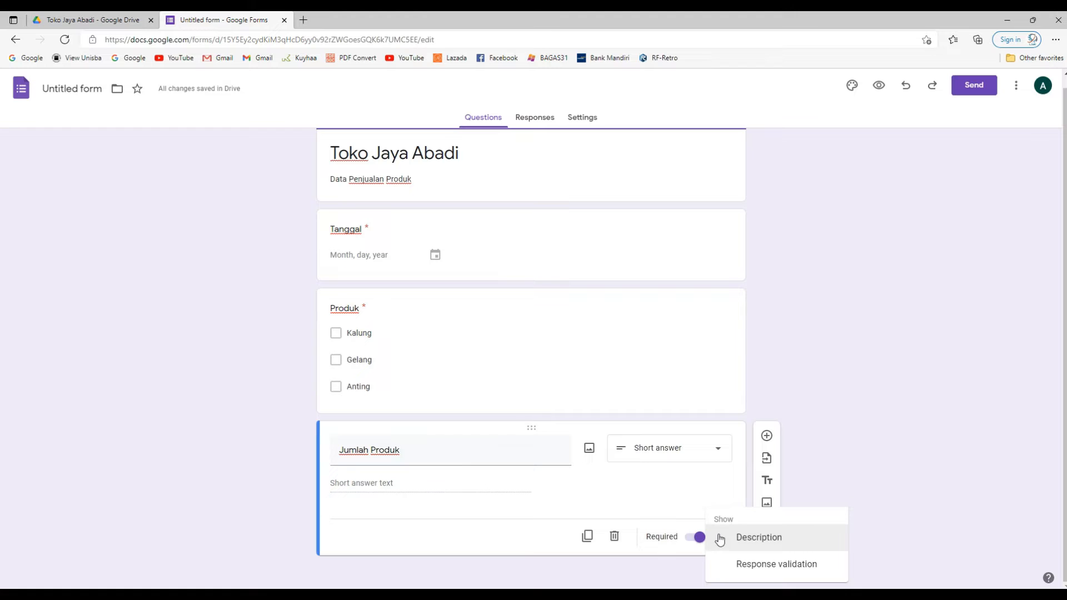
{"action": "left_click", "coordinate": [739, 564]}
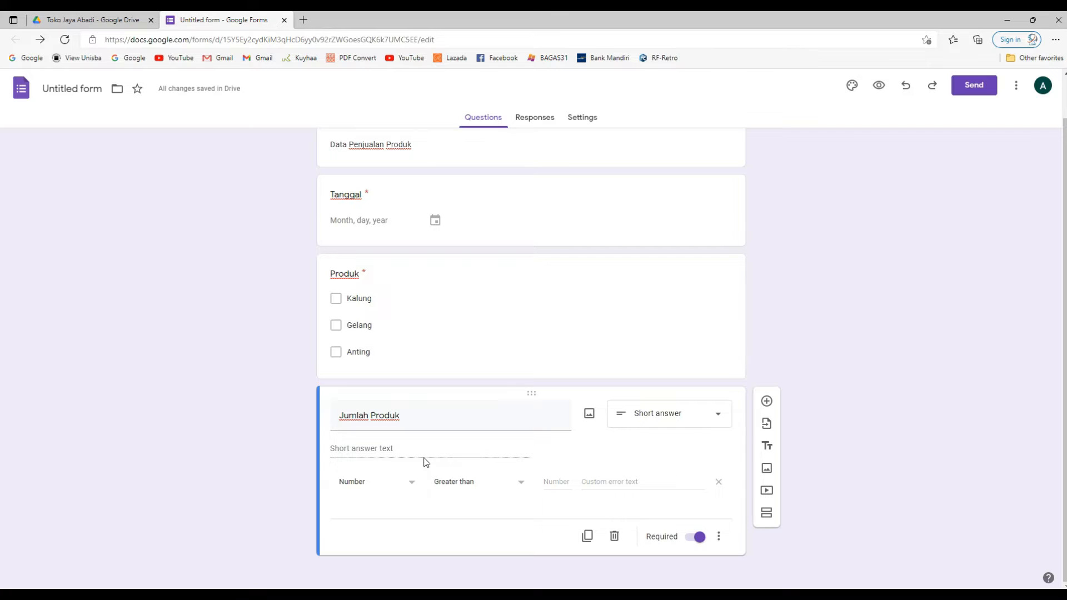
{"action": "left_click", "coordinate": [381, 486]}
{"action": "left_click", "coordinate": [381, 489]}
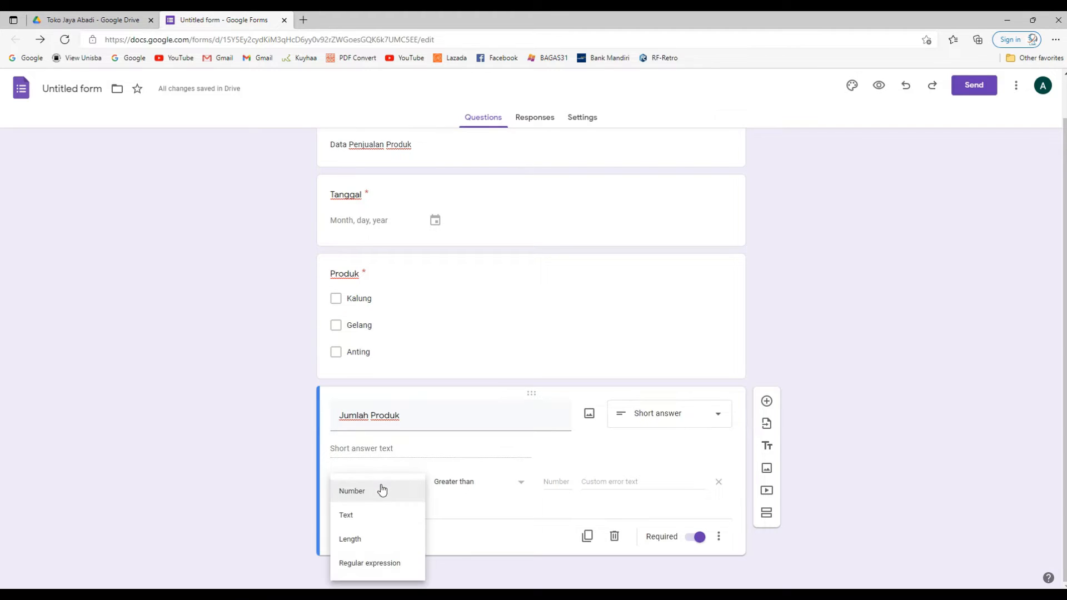
{"action": "left_click", "coordinate": [370, 502]}
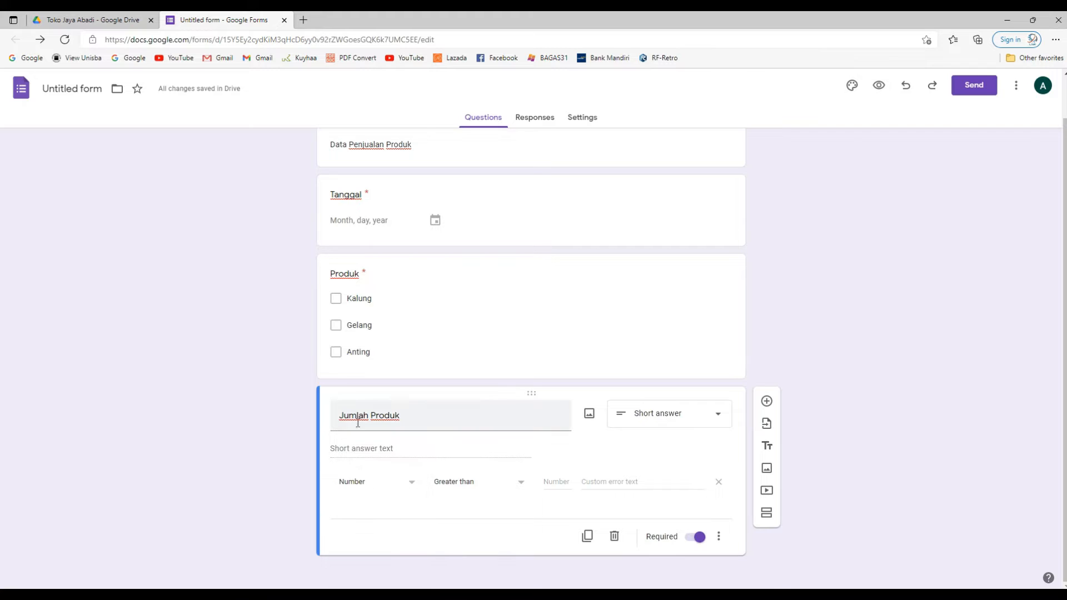
{"action": "left_click", "coordinate": [466, 487]}
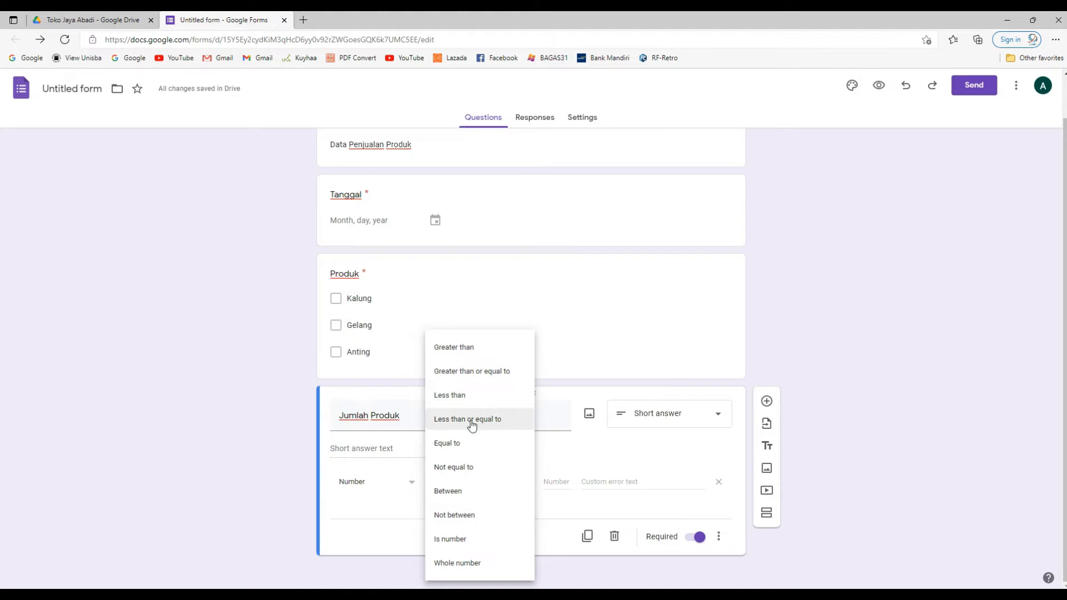
{"action": "left_click", "coordinate": [475, 356]}
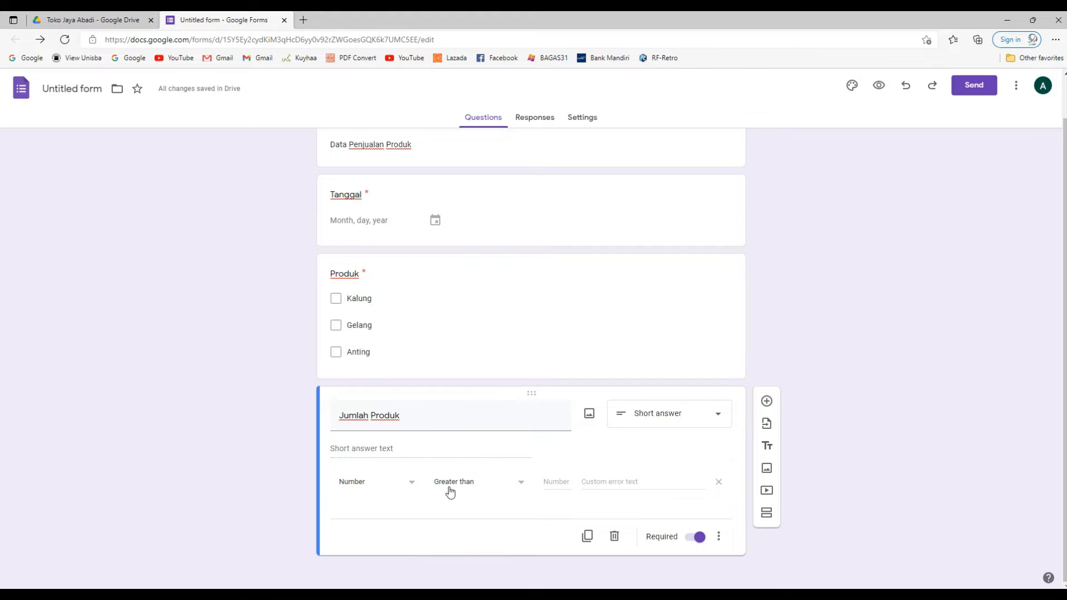
{"action": "left_click", "coordinate": [556, 483]}
{"action": "type", "text": "0"}
{"action": "left_click", "coordinate": [849, 483]}
- Open a preview of the Toko Jaya Abadi form
{"action": "scroll", "coordinate": [845, 481], "scroll_direction": "up", "scroll_amount": 1}
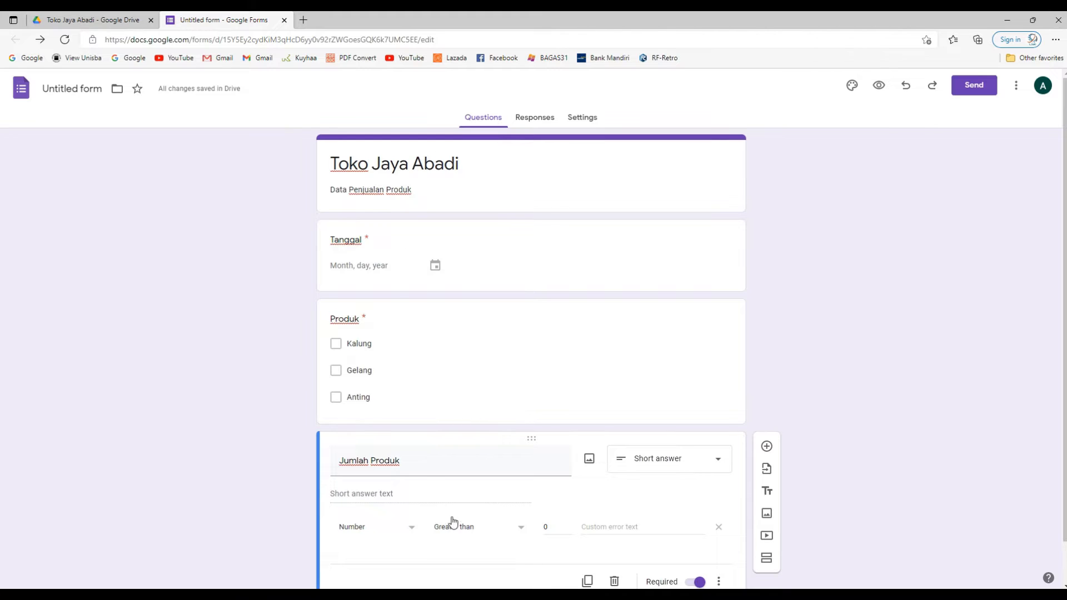
{"action": "scroll", "coordinate": [454, 523], "scroll_direction": "down", "scroll_amount": 1}
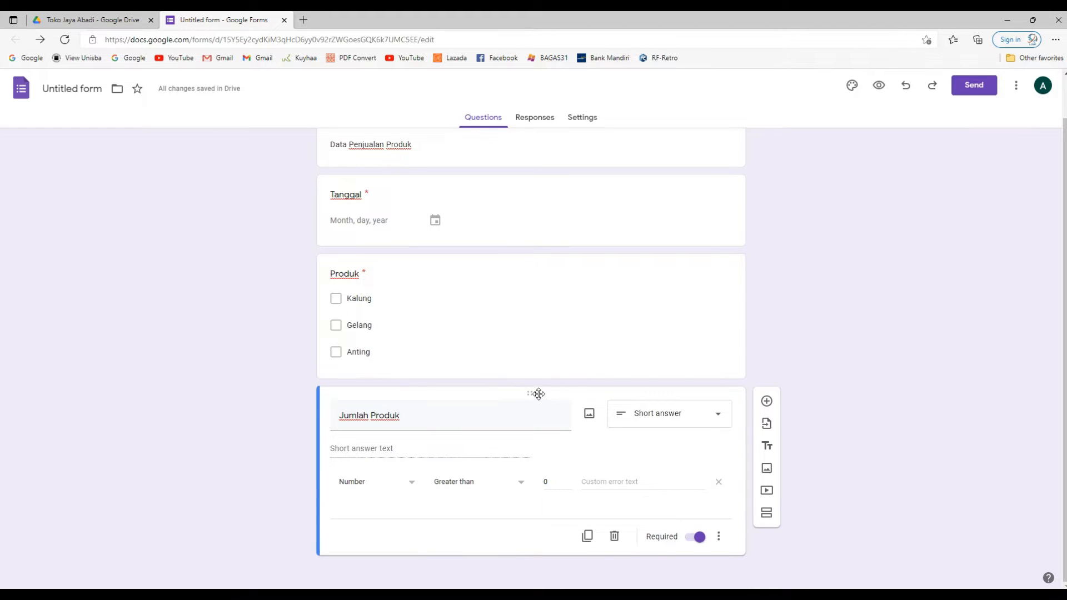
{"action": "scroll", "coordinate": [655, 352], "scroll_direction": "up", "scroll_amount": 1}
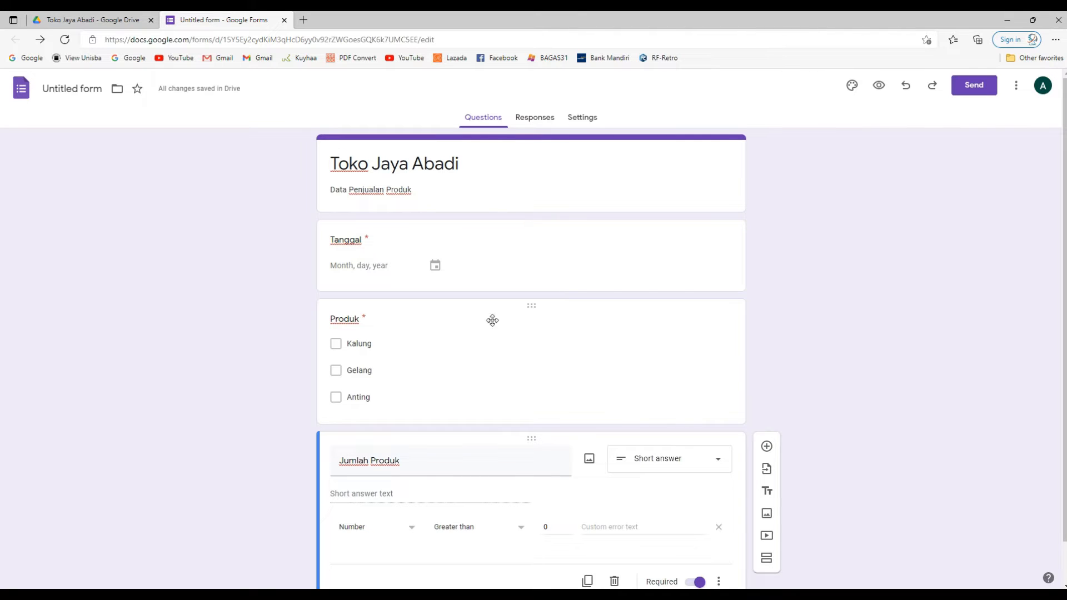
{"action": "left_click", "coordinate": [880, 86]}
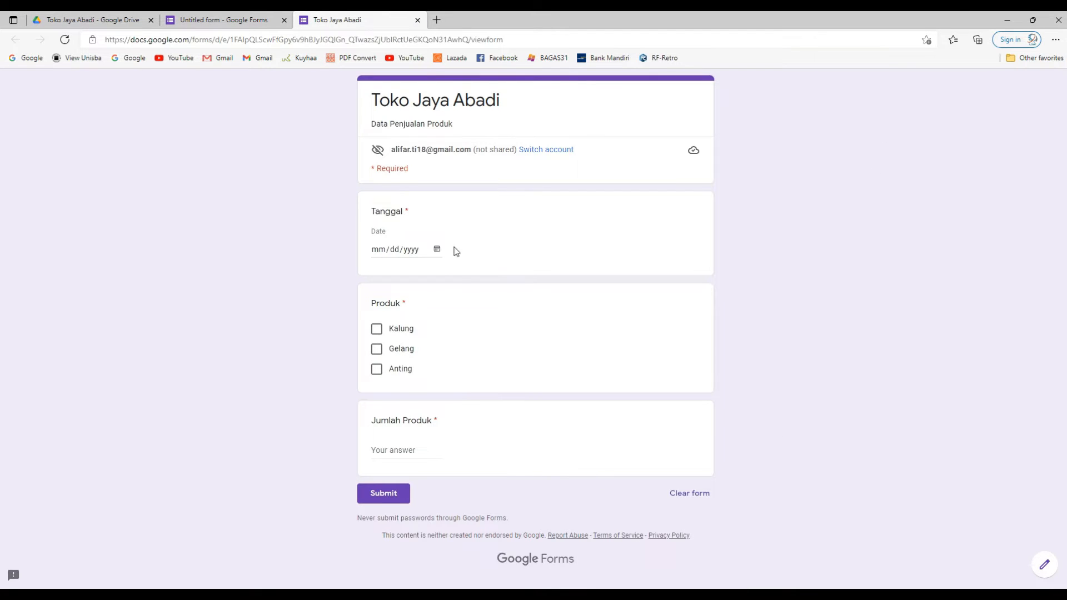
- Test the Tanggal question in the preview by choosing the date 01/01/2021 from the calendar
{"action": "left_click", "coordinate": [427, 253]}
{"action": "left_click", "coordinate": [437, 251]}
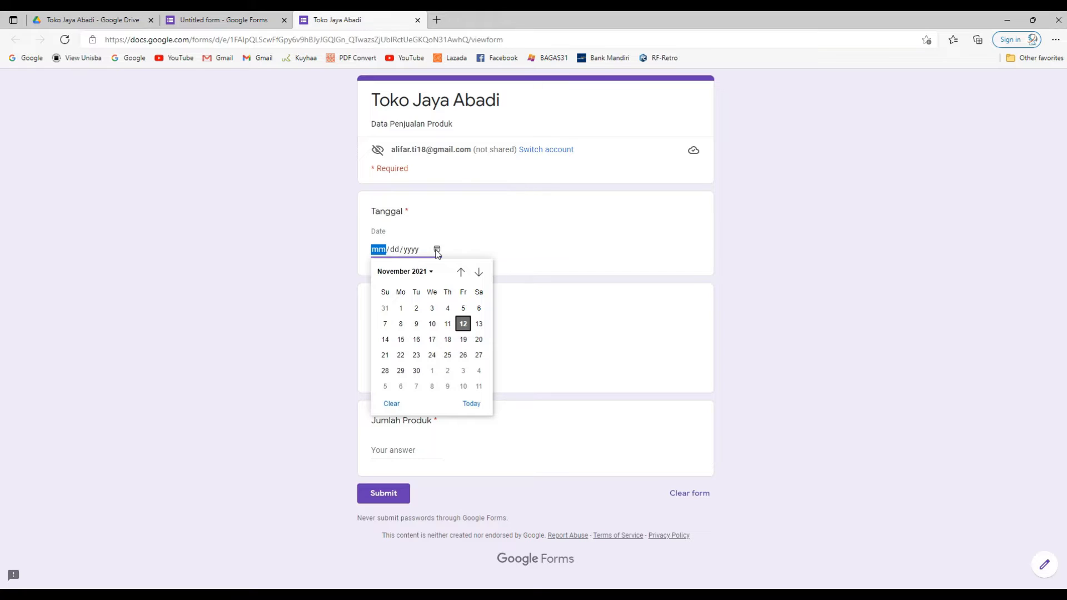
{"action": "left_click", "coordinate": [462, 271]}
{"action": "left_click", "coordinate": [462, 271]}
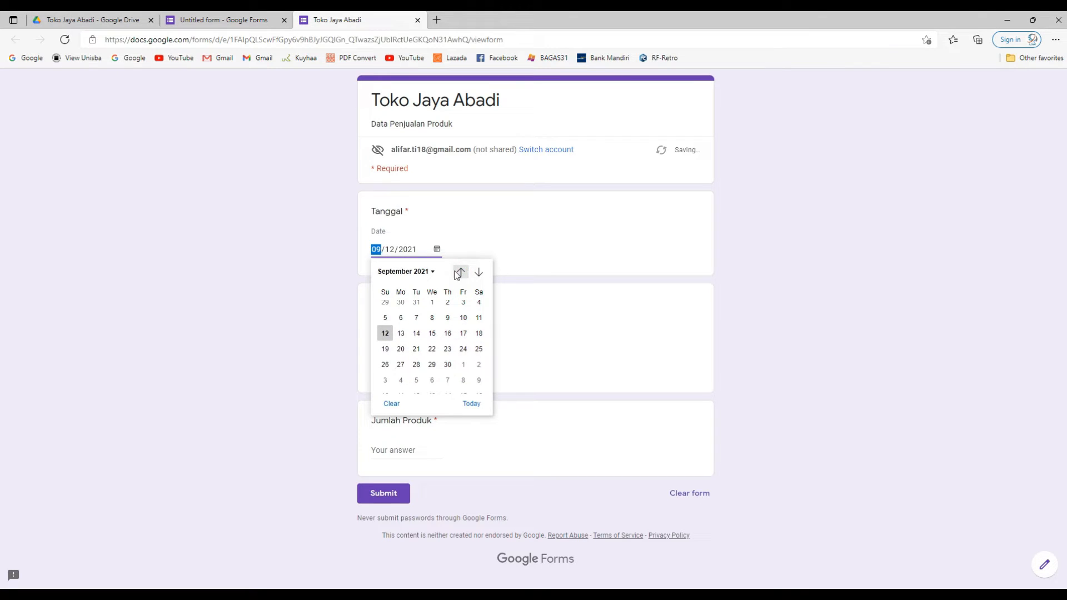
{"action": "left_click", "coordinate": [402, 272]}
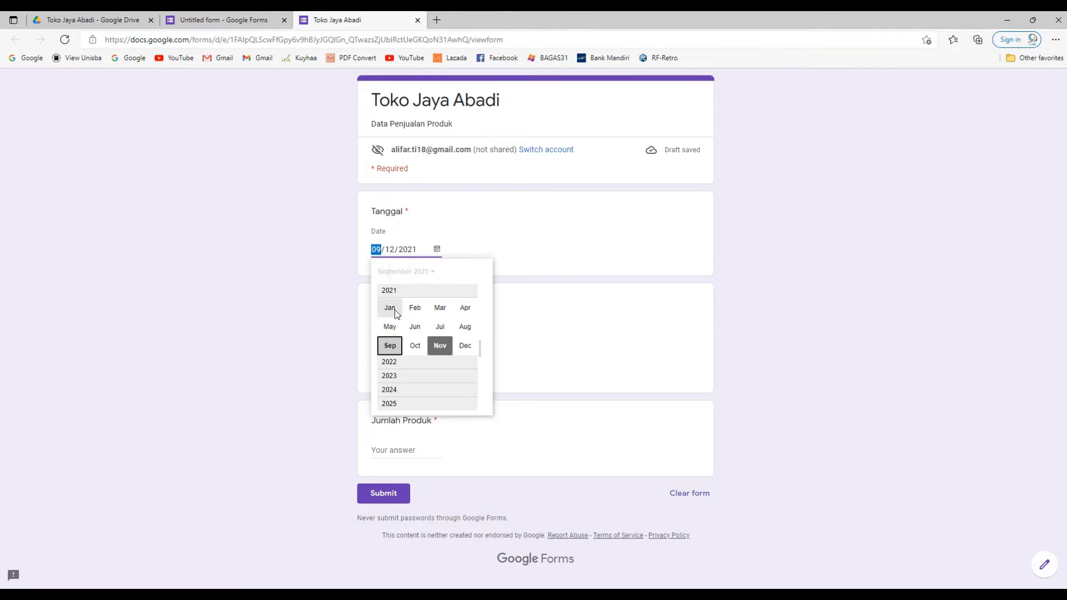
{"action": "left_click", "coordinate": [393, 309]}
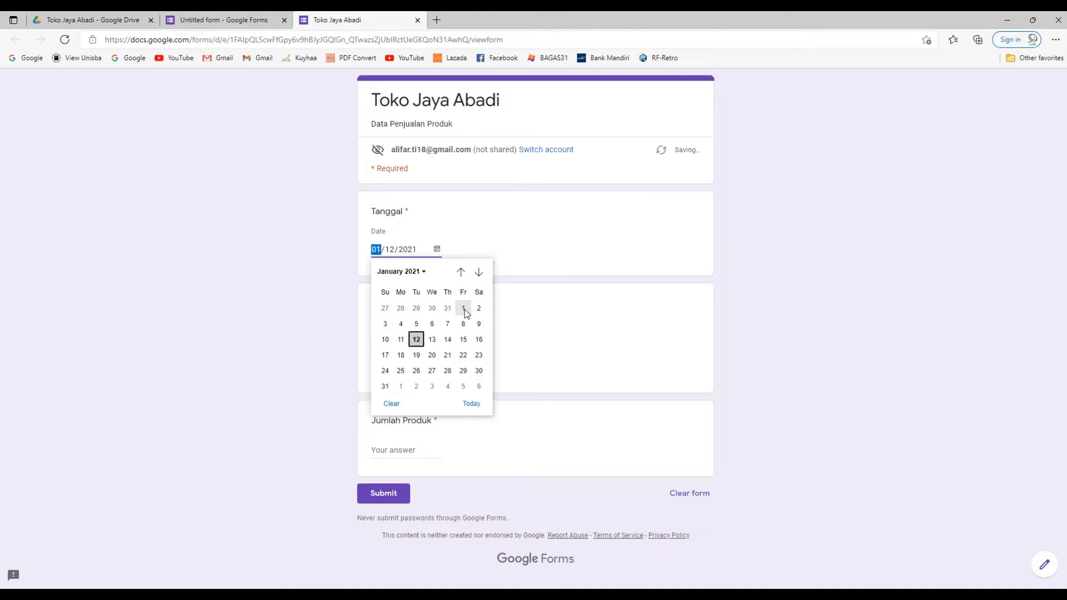
{"action": "left_click", "coordinate": [464, 309]}
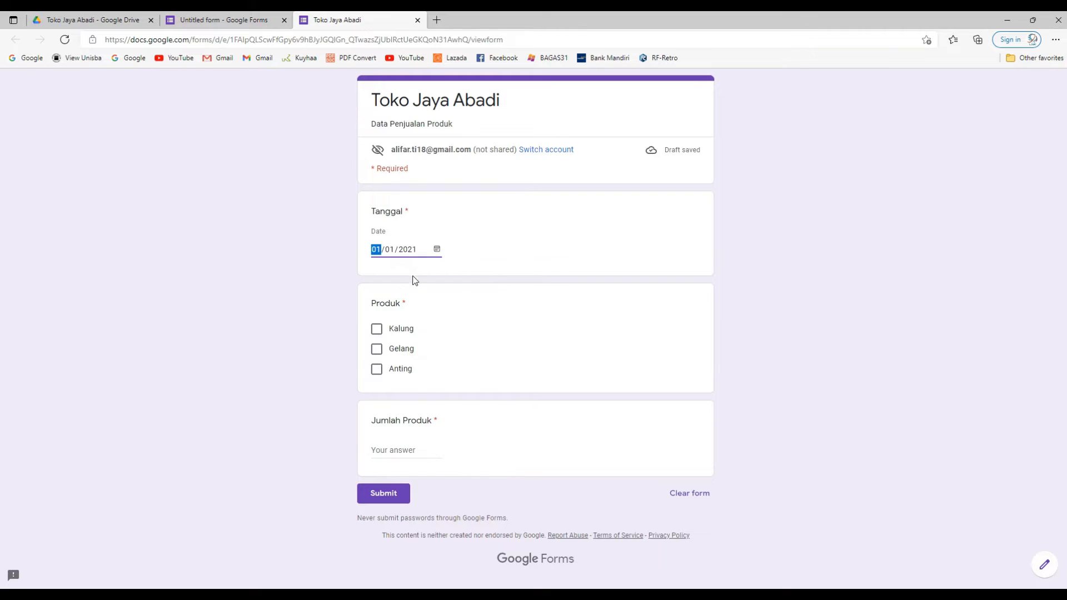
- Test the Produk question by ticking Kalung and Gelang, and clear all answers from the previewed form
{"action": "left_click", "coordinate": [379, 331]}
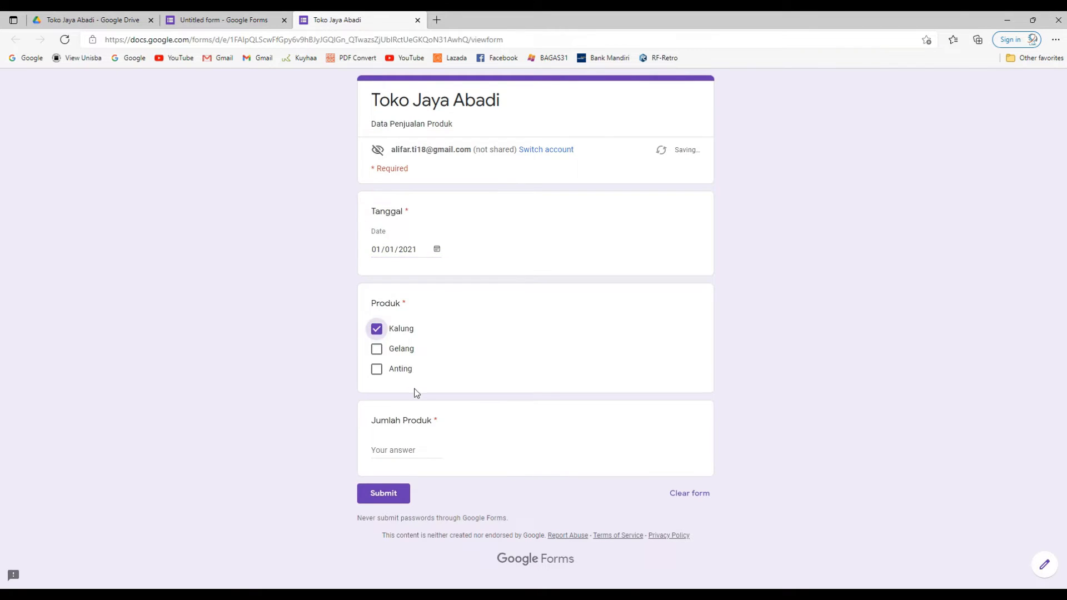
{"action": "left_click", "coordinate": [378, 352]}
{"action": "right_click", "coordinate": [380, 354]}
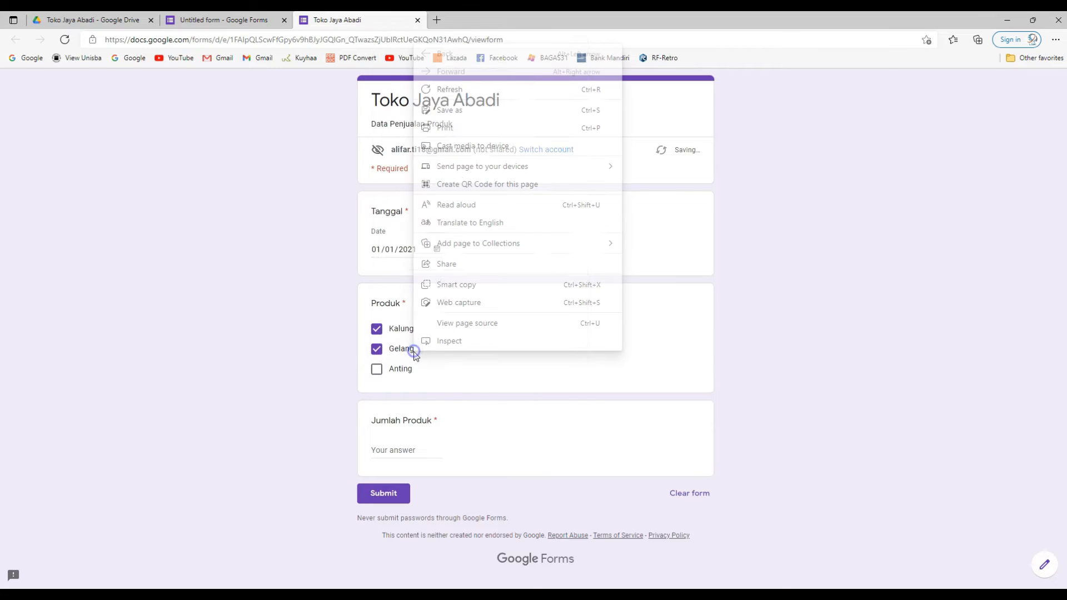
{"action": "left_click", "coordinate": [380, 355]}
{"action": "left_click", "coordinate": [422, 350]}
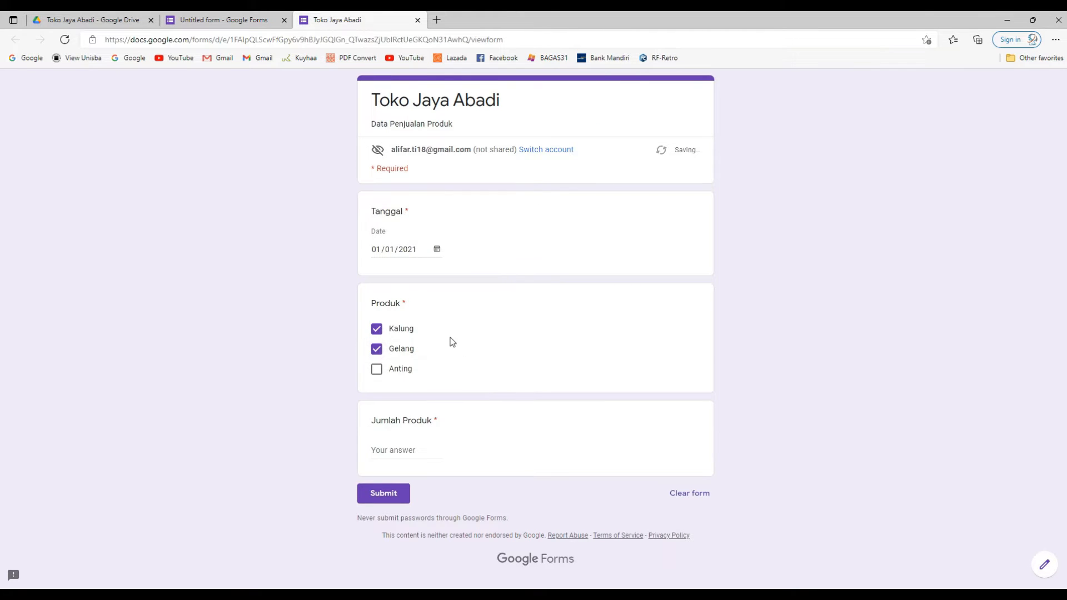
{"action": "left_click", "coordinate": [688, 499]}
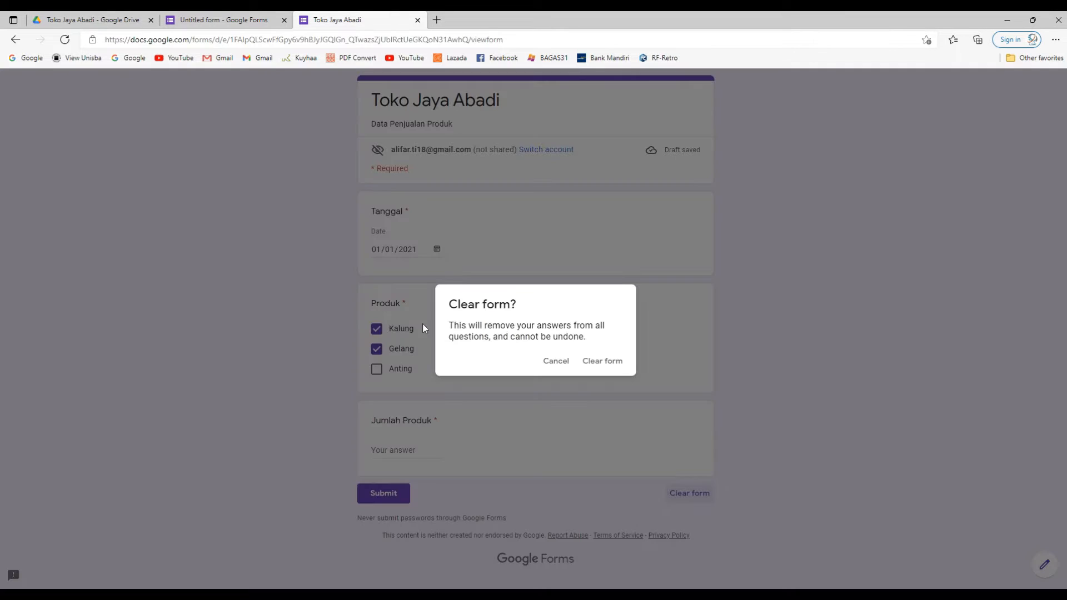
{"action": "left_click", "coordinate": [596, 363]}
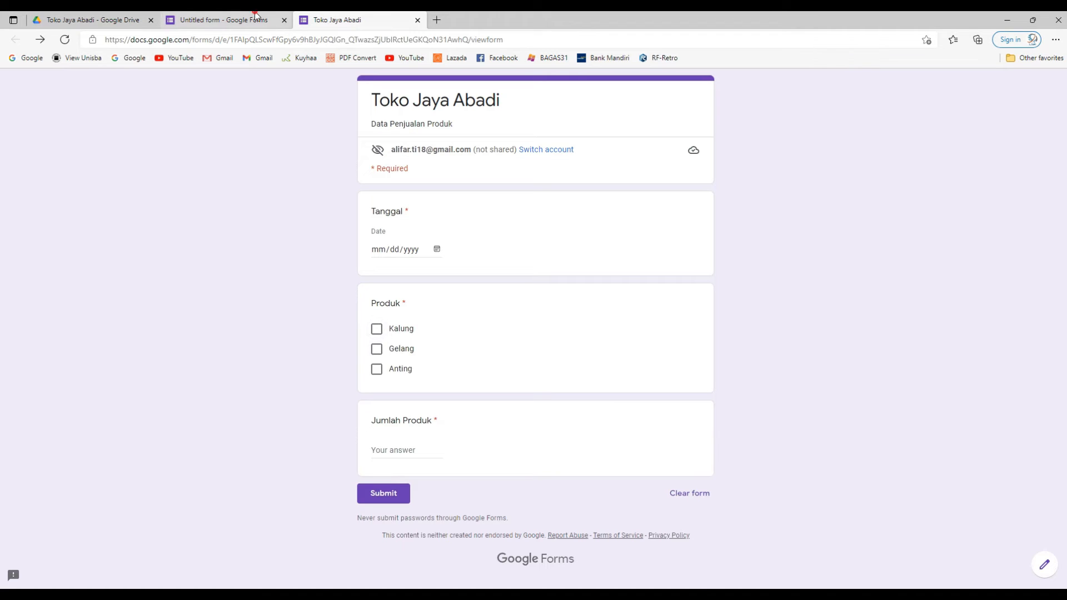
- Return to the form editor, change the Produk question's answer type to Dropdown and decline the browser's offer to save information
{"action": "left_click", "coordinate": [250, 18]}
{"action": "left_click", "coordinate": [506, 342]}
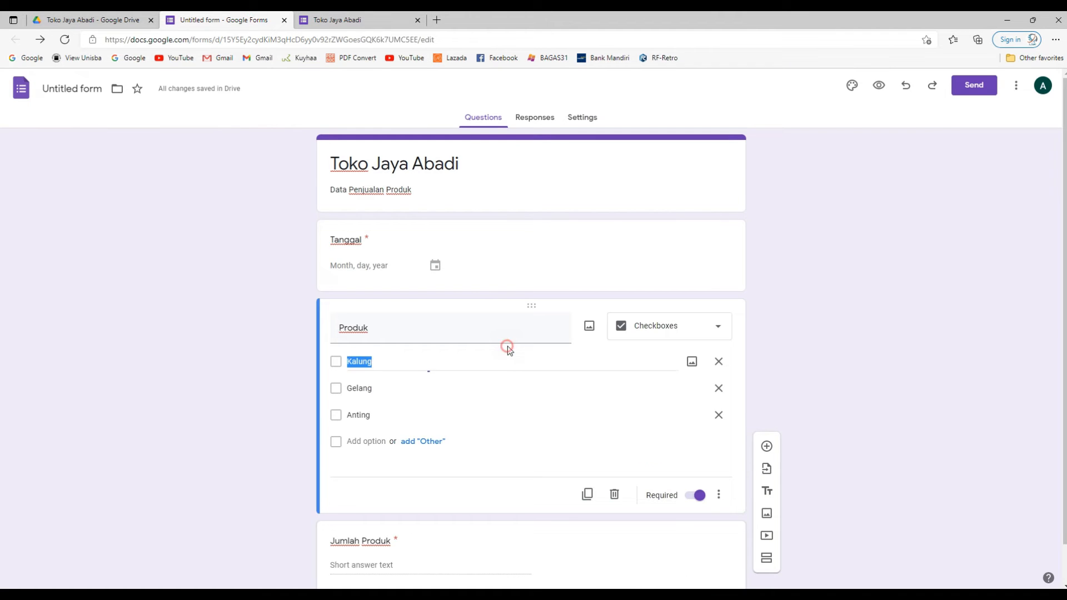
{"action": "left_click", "coordinate": [659, 326]}
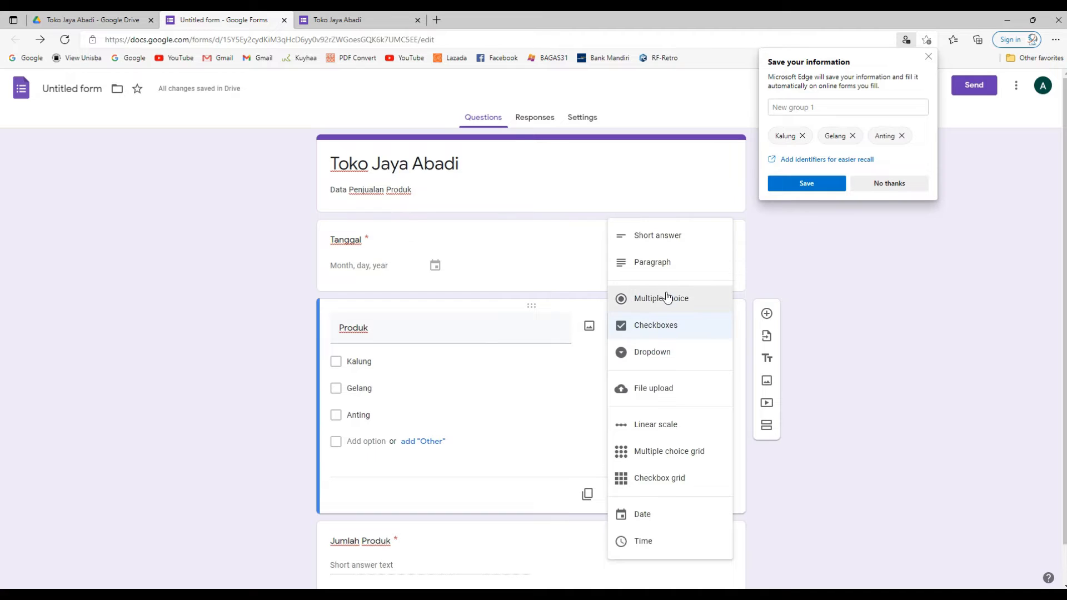
{"action": "left_click", "coordinate": [653, 352]}
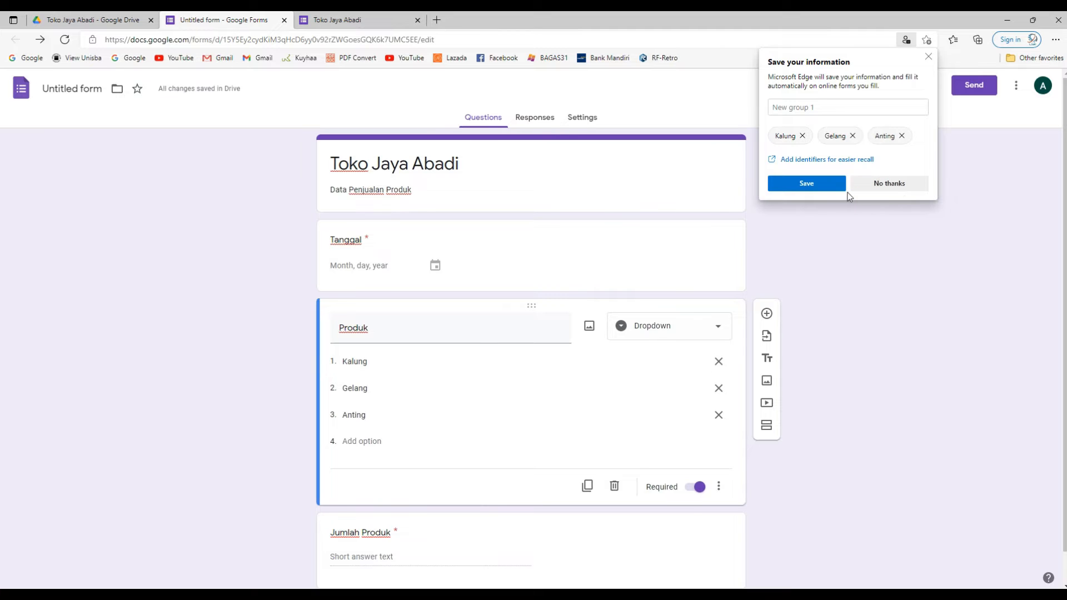
{"action": "left_click", "coordinate": [900, 185]}
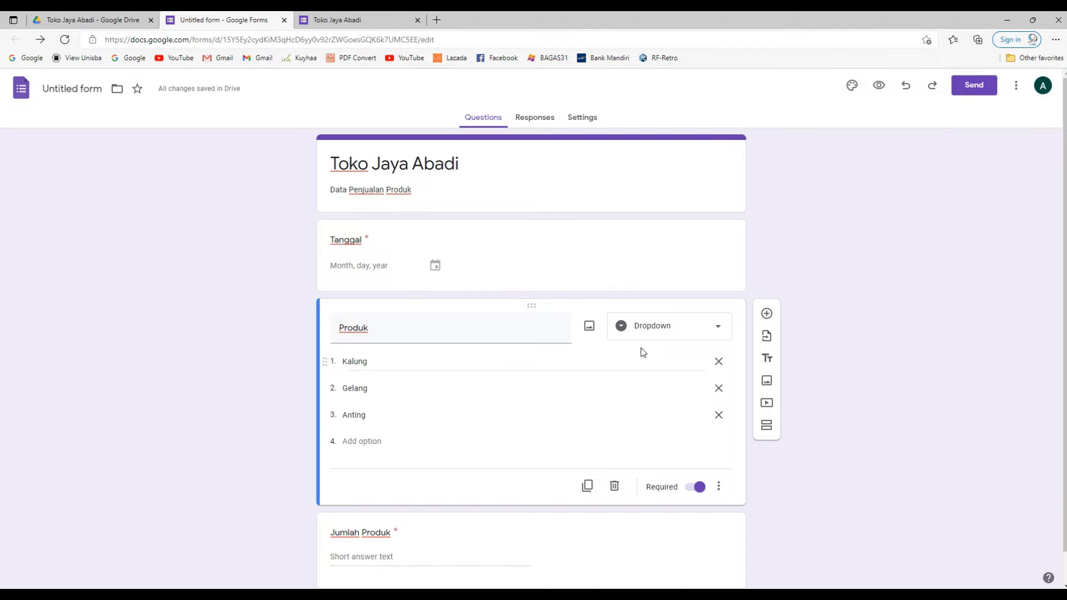
- Go back to the form preview and reload it to check the changed Produk question
{"action": "left_click", "coordinate": [322, 18]}
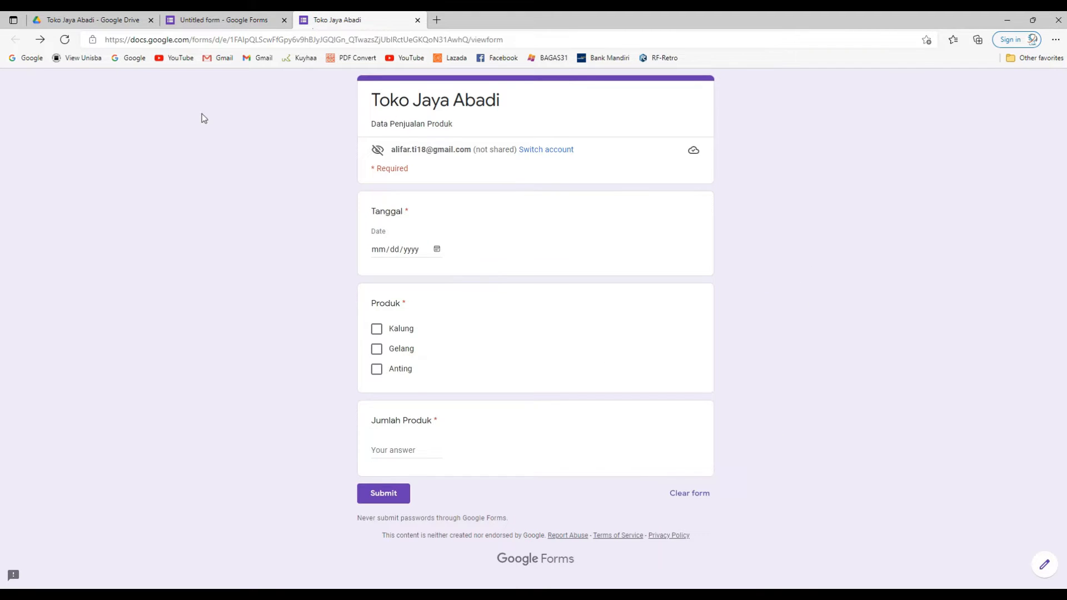
{"action": "left_click", "coordinate": [65, 38]}
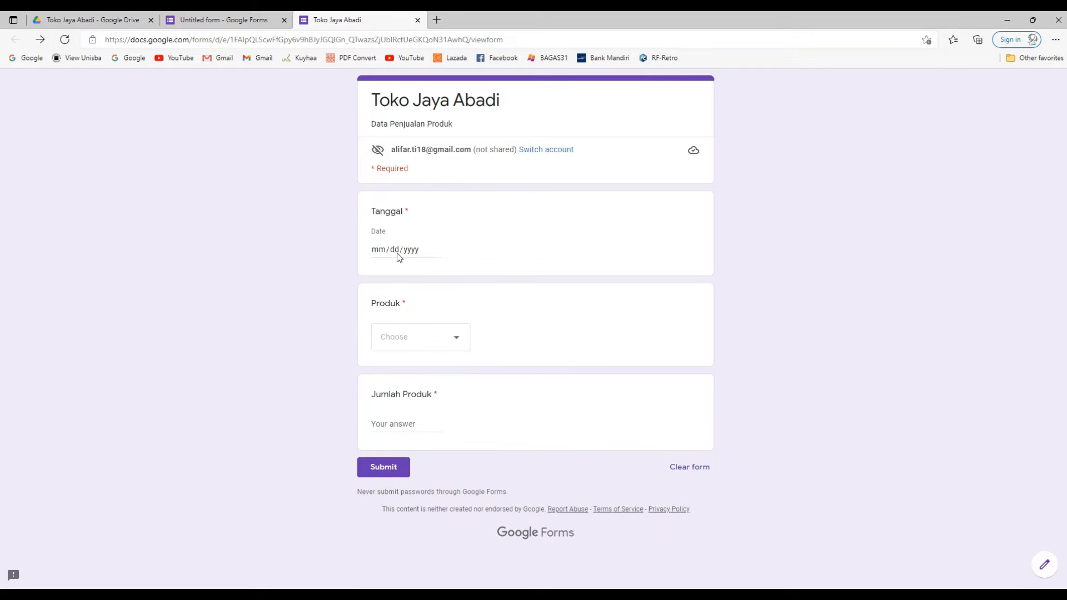
- Fill in the previewed form with the date 01/01/2021 for Tanggal and Kalung for Produk
{"action": "left_click", "coordinate": [436, 249]}
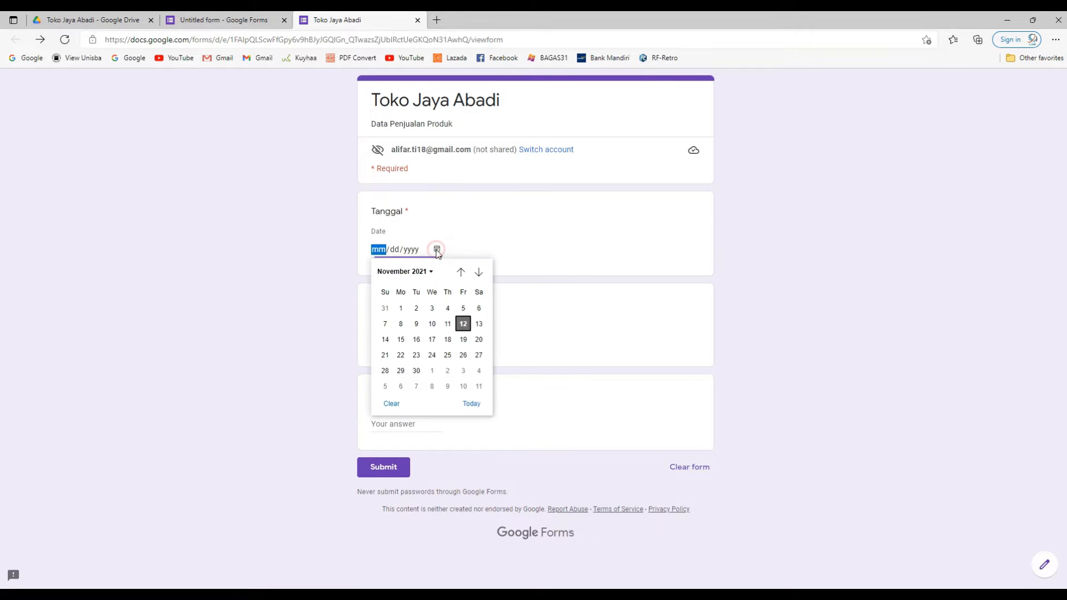
{"action": "left_click", "coordinate": [403, 271]}
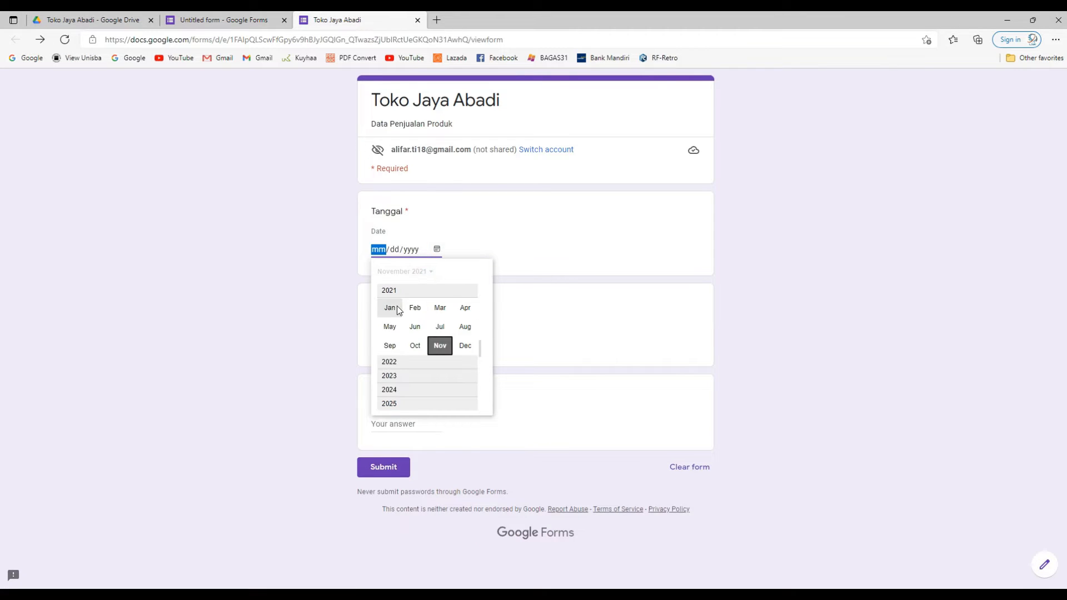
{"action": "left_click", "coordinate": [396, 308]}
{"action": "left_click", "coordinate": [465, 308]}
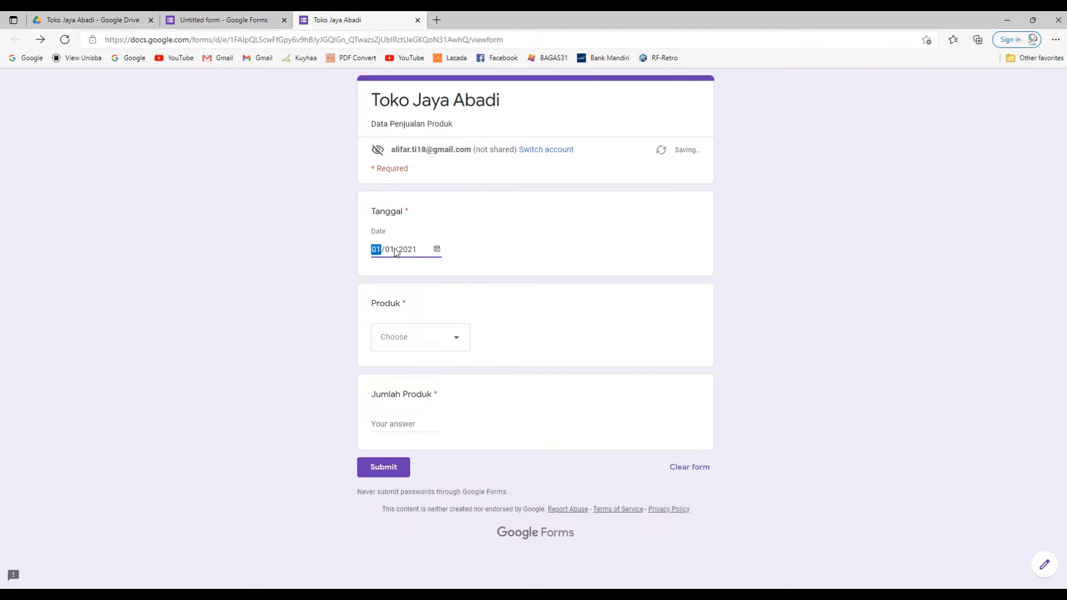
{"action": "left_click", "coordinate": [456, 339]}
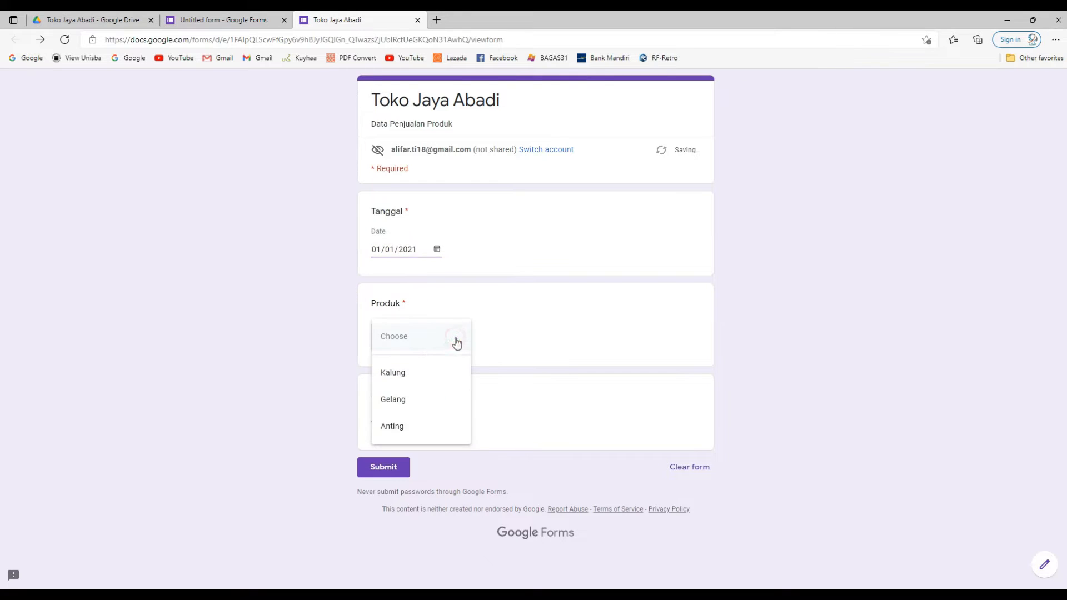
{"action": "left_click", "coordinate": [407, 380]}
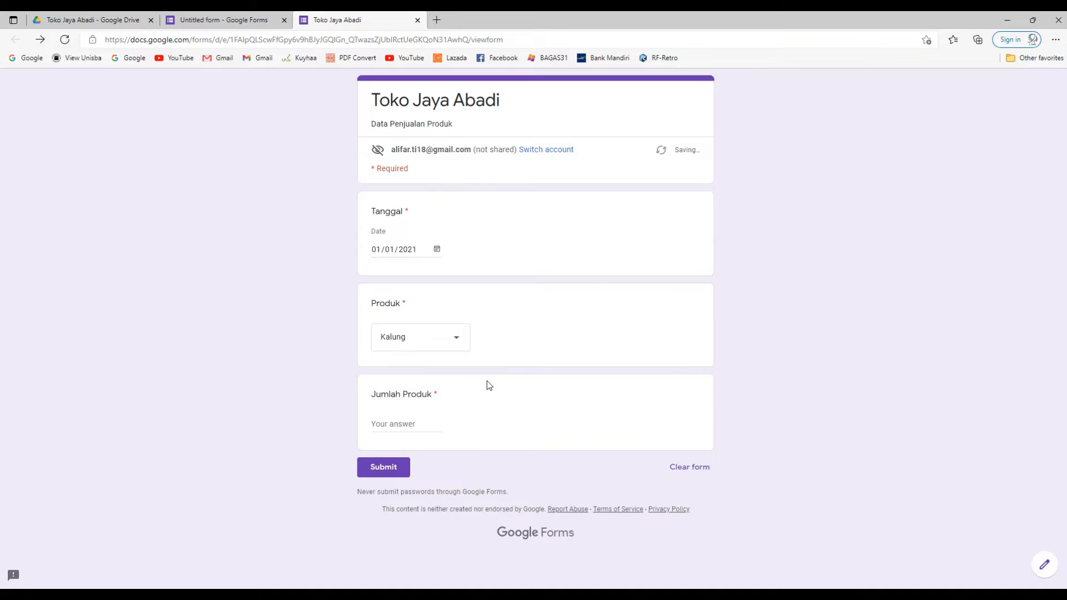
- Test the Jumlah Produk validation by replacing a trial answer of 5 with the text sdbhasd and submitting the form
{"action": "left_click", "coordinate": [410, 424]}
{"action": "type", "text": "5"}
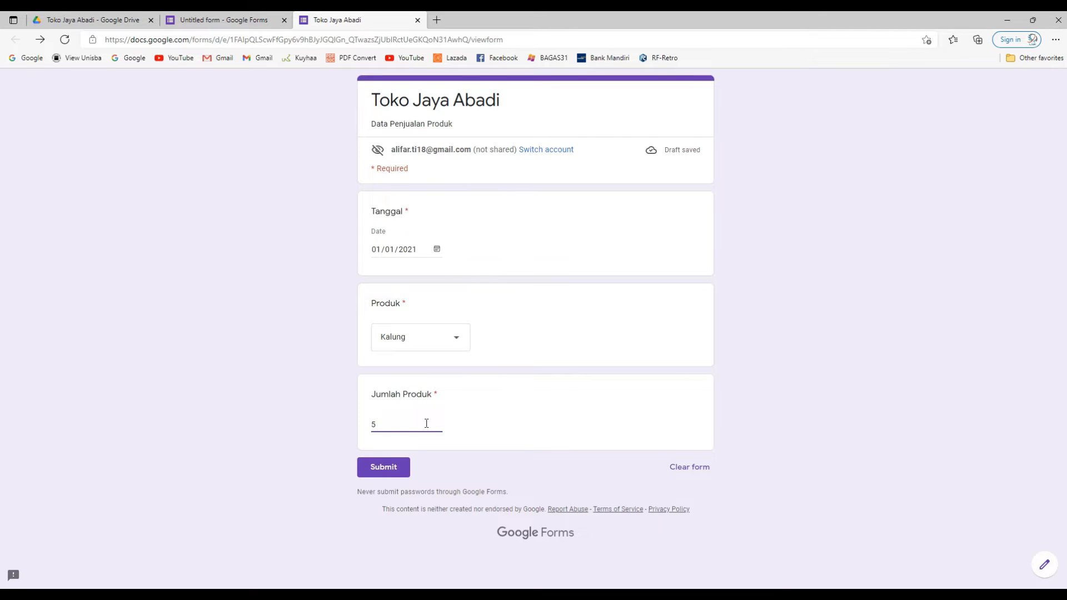
{"action": "key", "text": "BackSpace"}
{"action": "type", "text": "sdbhasd"}
{"action": "left_click", "coordinate": [398, 470]}
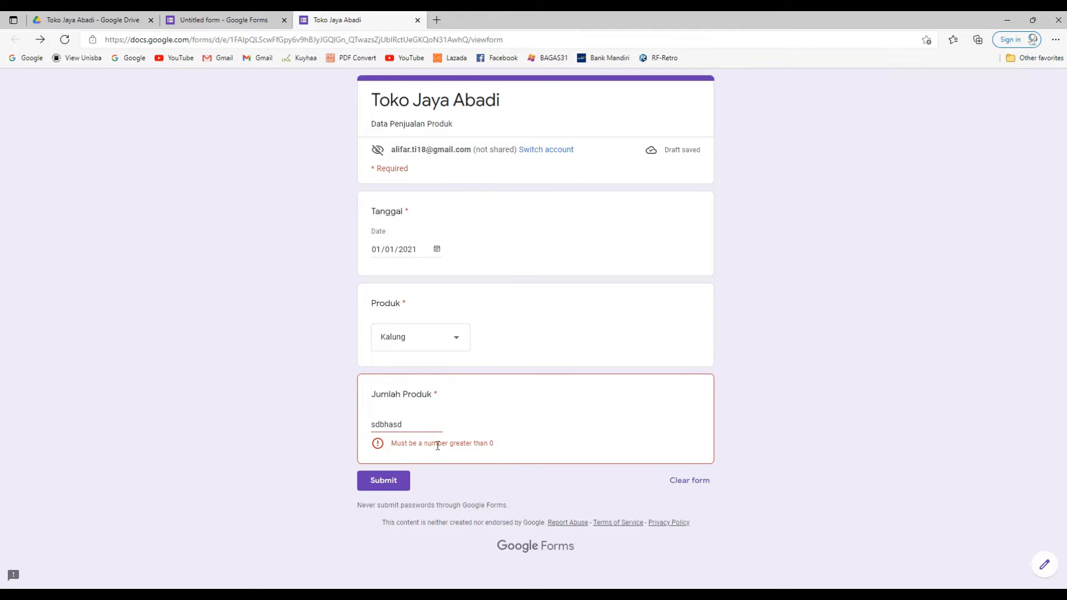
- Replace the Jumlah Produk answer with 5 and submit the form
{"action": "double_click", "coordinate": [409, 424]}
{"action": "key", "text": "BackSpace"}
{"action": "type", "text": "5"}
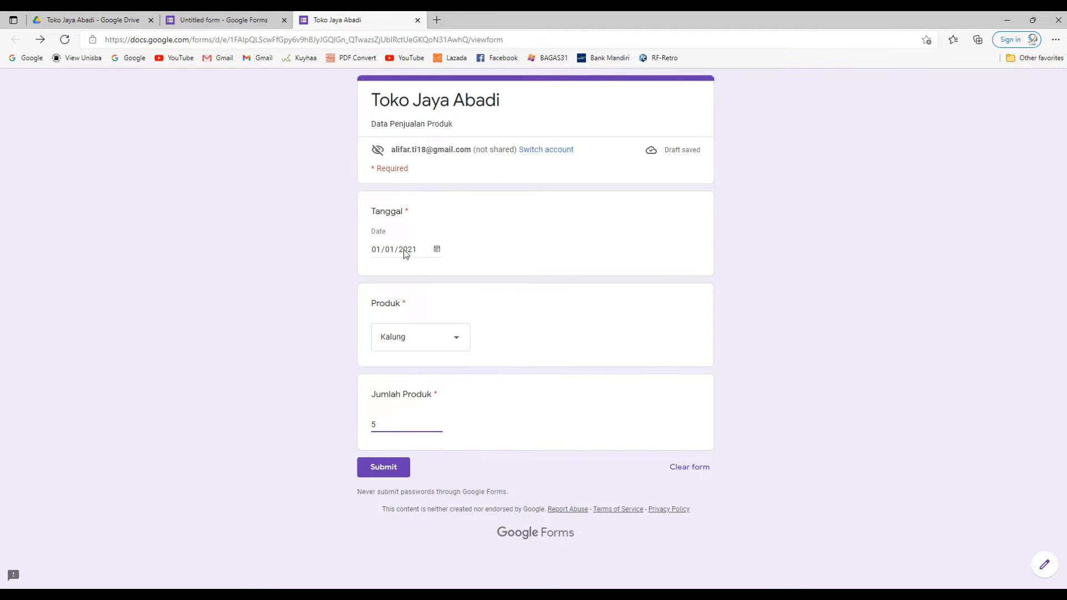
{"action": "left_click", "coordinate": [399, 472]}
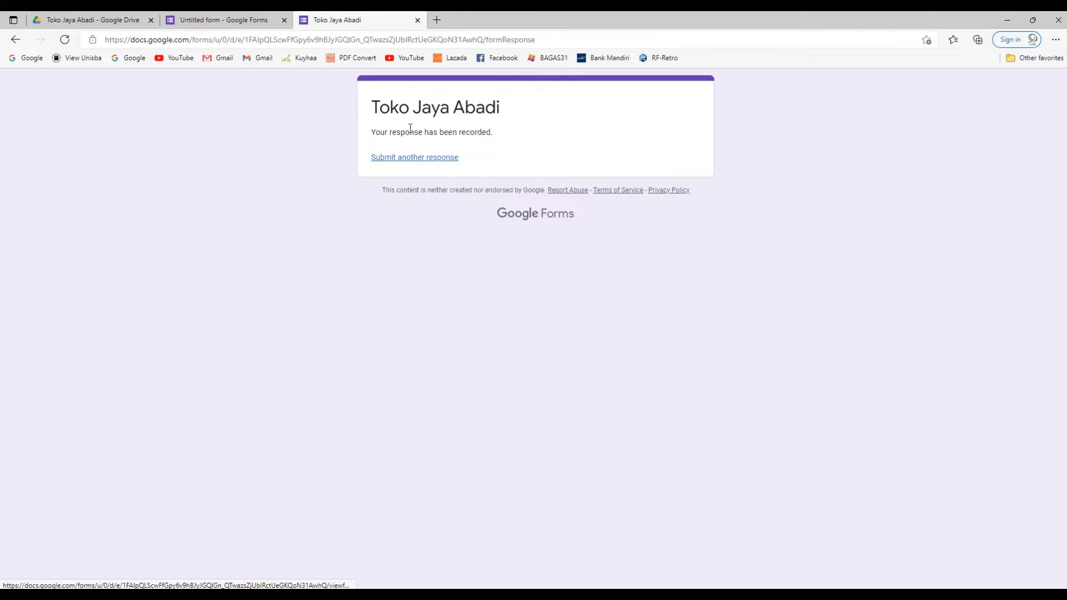
- Open a blank form for another response from the submission confirmation page
{"action": "right_click", "coordinate": [431, 157]}
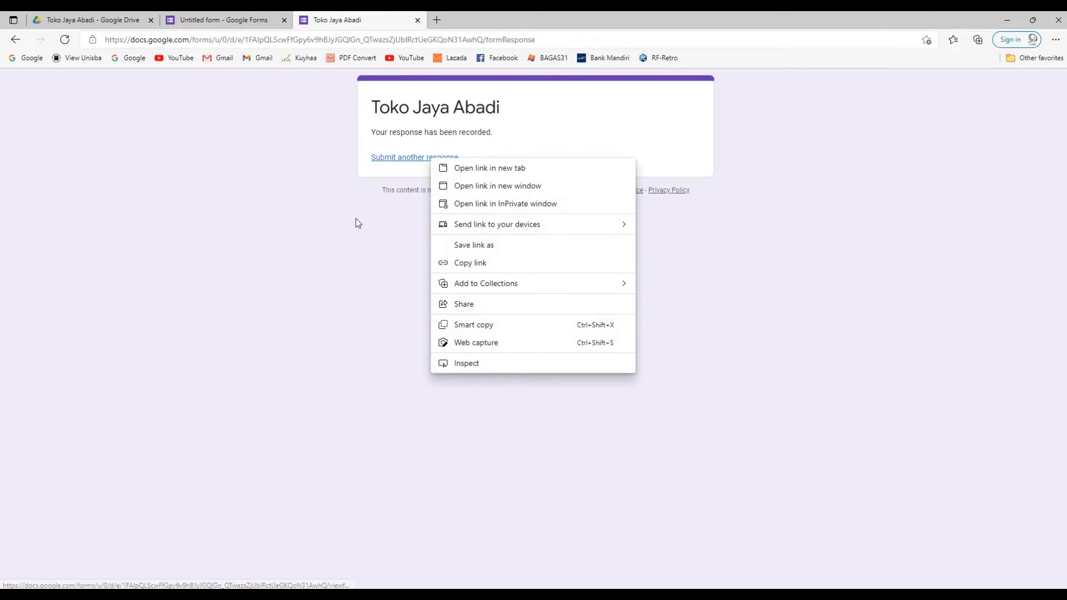
{"action": "left_click", "coordinate": [389, 158]}
{"action": "left_click", "coordinate": [389, 159]}
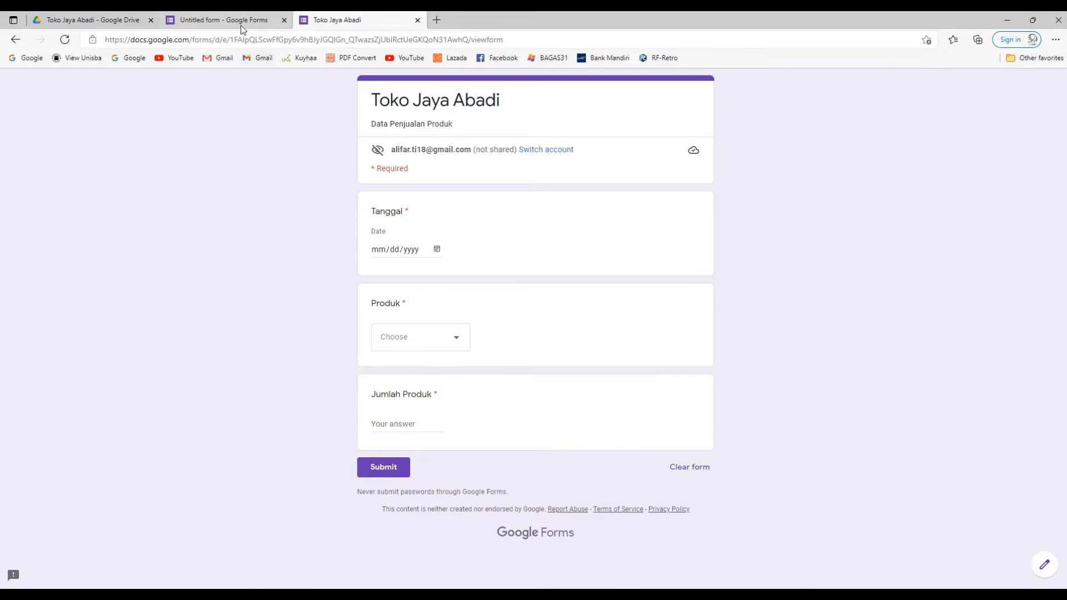
- Return to the form editor and examine the response summary for Tanggal, Produk and Jumlah Produk
{"action": "left_click", "coordinate": [241, 25]}
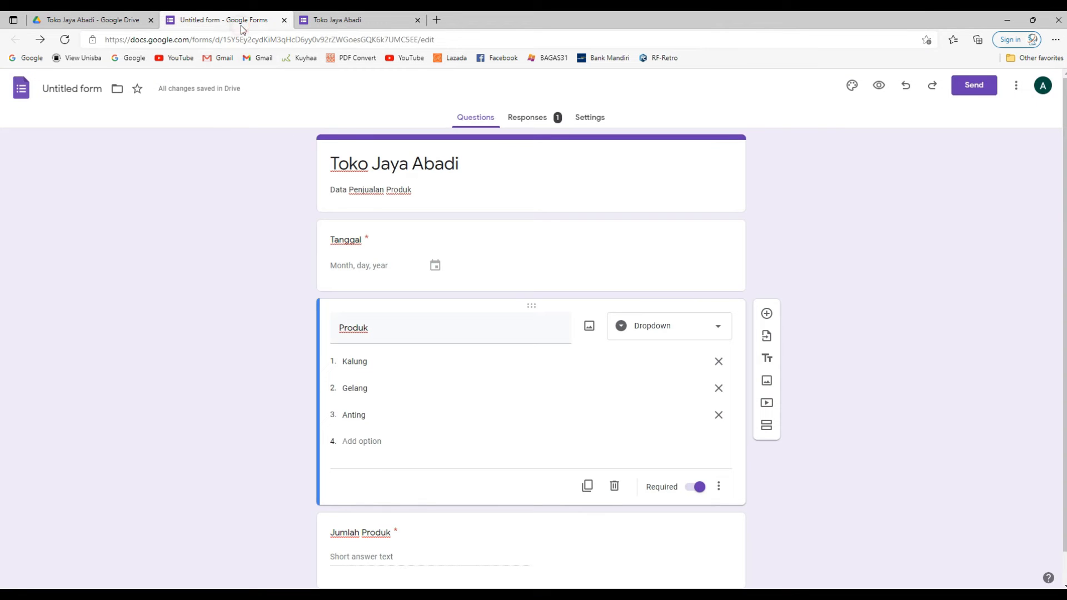
{"action": "left_click", "coordinate": [539, 121]}
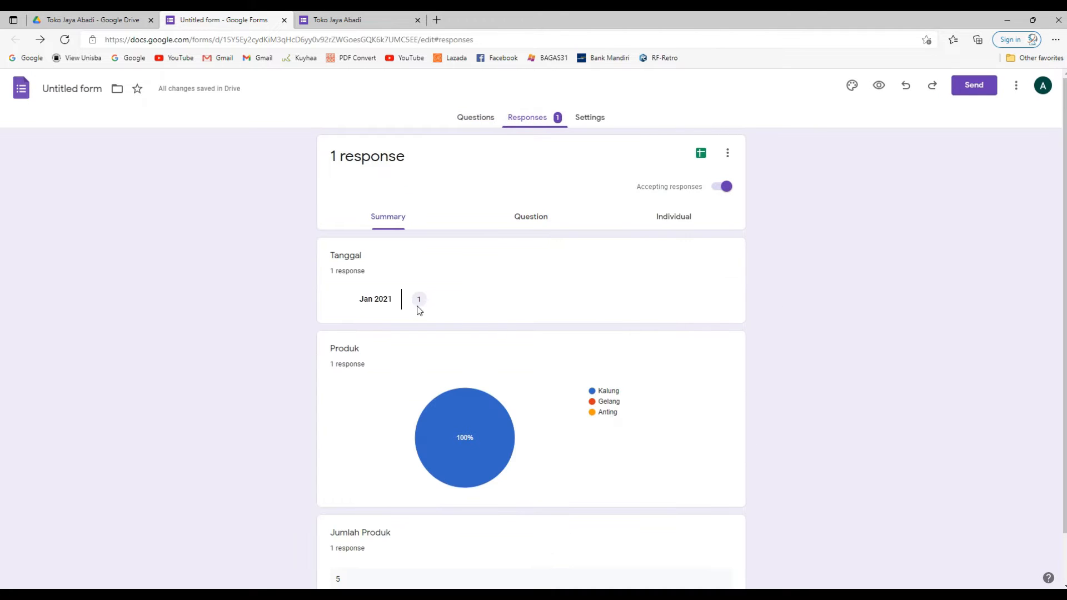
{"action": "scroll", "coordinate": [419, 307], "scroll_direction": "down", "scroll_amount": 1}
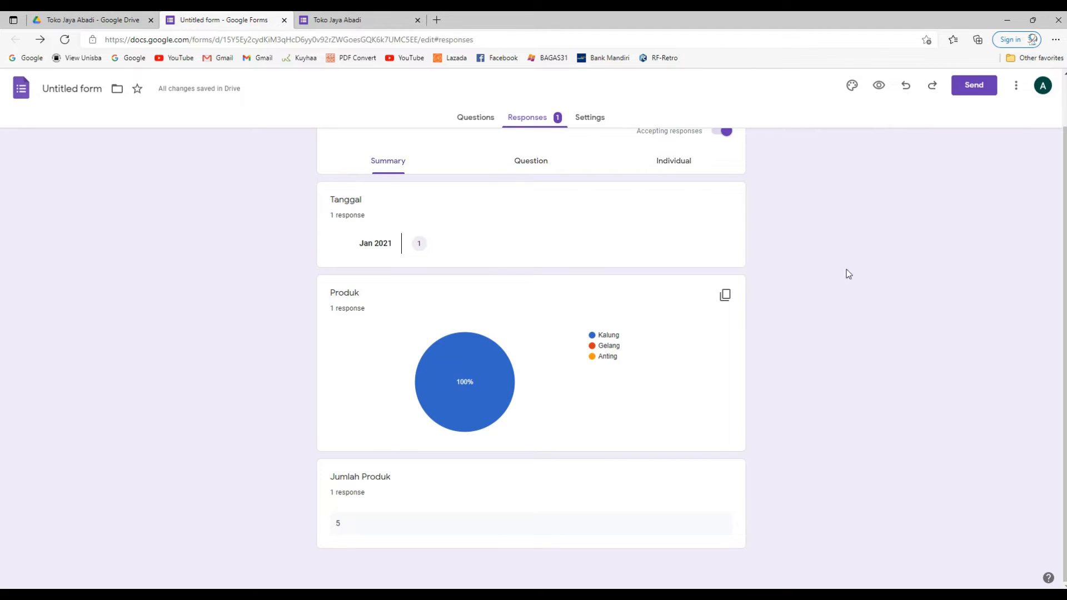
{"action": "scroll", "coordinate": [1066, 390], "scroll_direction": "up", "scroll_amount": 1}
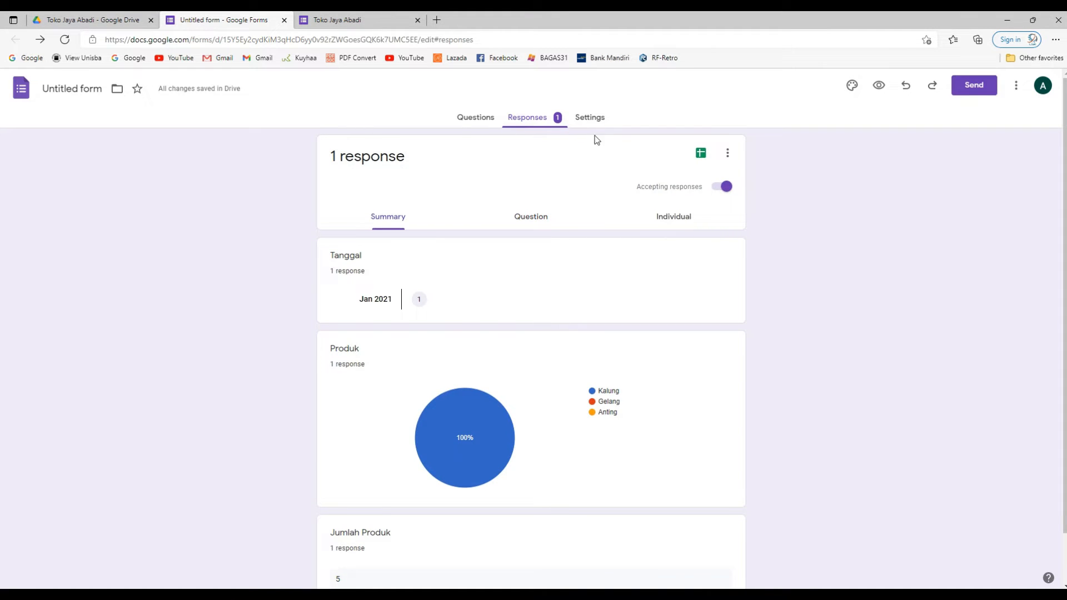
- Create a new linked spreadsheet named Pengolahan Data as the destination for the form responses
{"action": "left_click", "coordinate": [699, 159]}
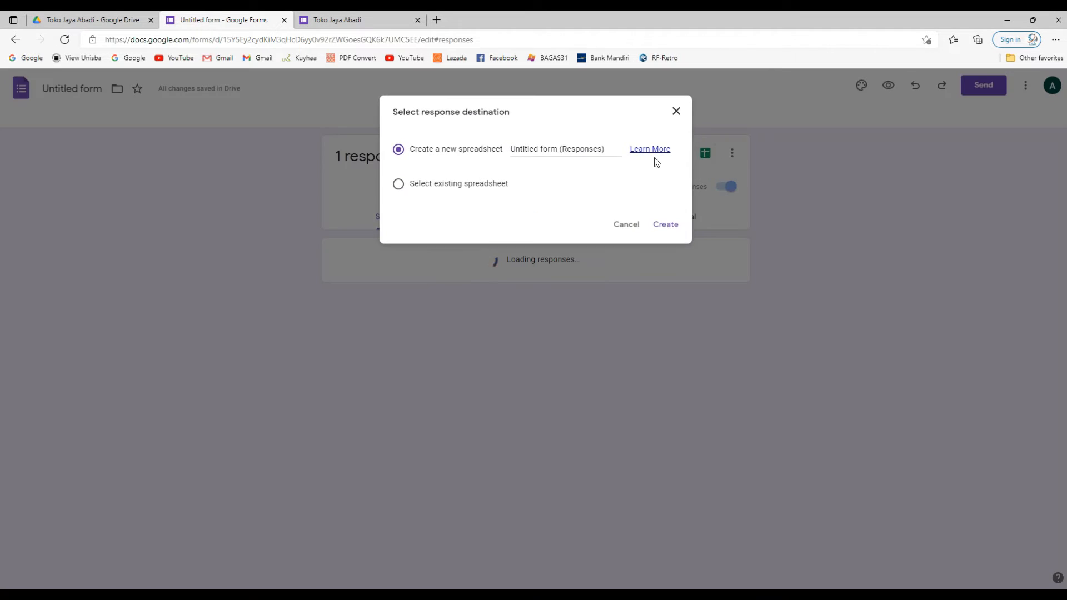
{"action": "left_click", "coordinate": [545, 150]}
{"action": "left_click_drag", "start_coordinate": [510, 149], "coordinate": [617, 146]}
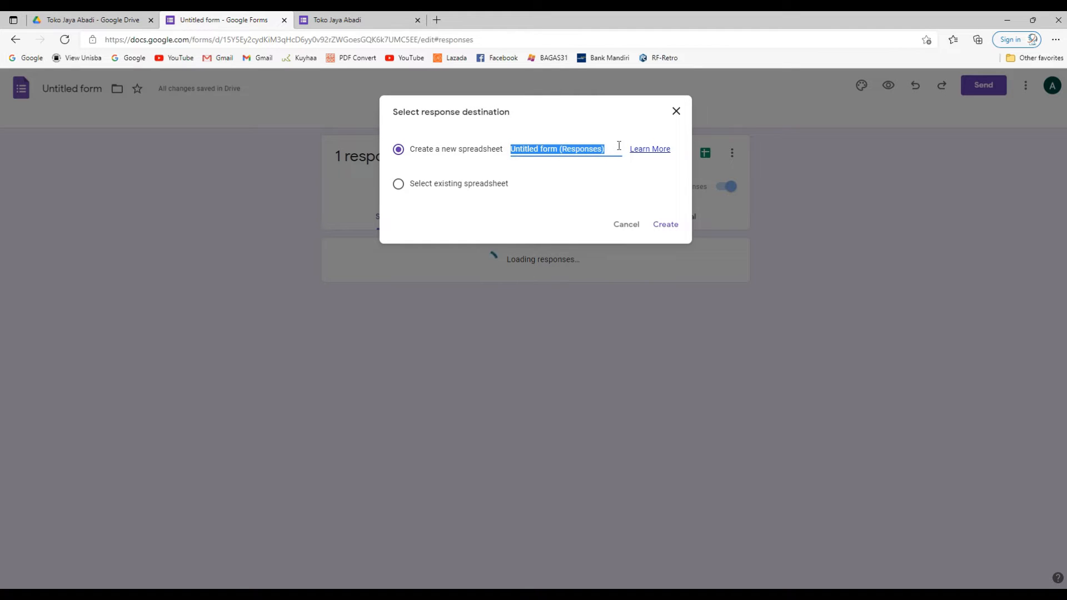
{"action": "type", "text": "Pengolahan"}
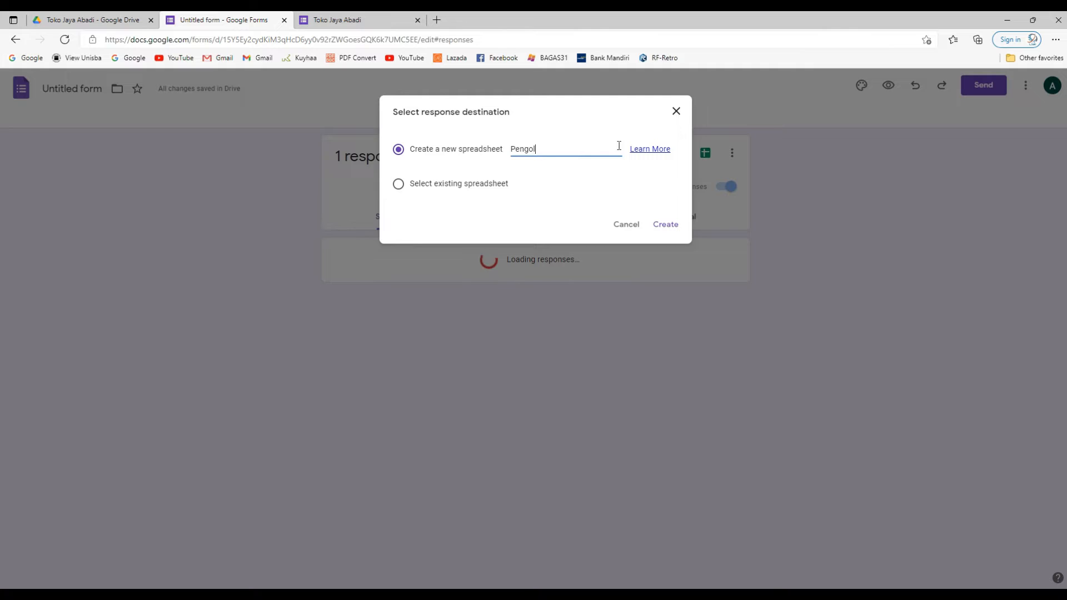
{"action": "type", "text": " Data"}
{"action": "left_click", "coordinate": [669, 230]}
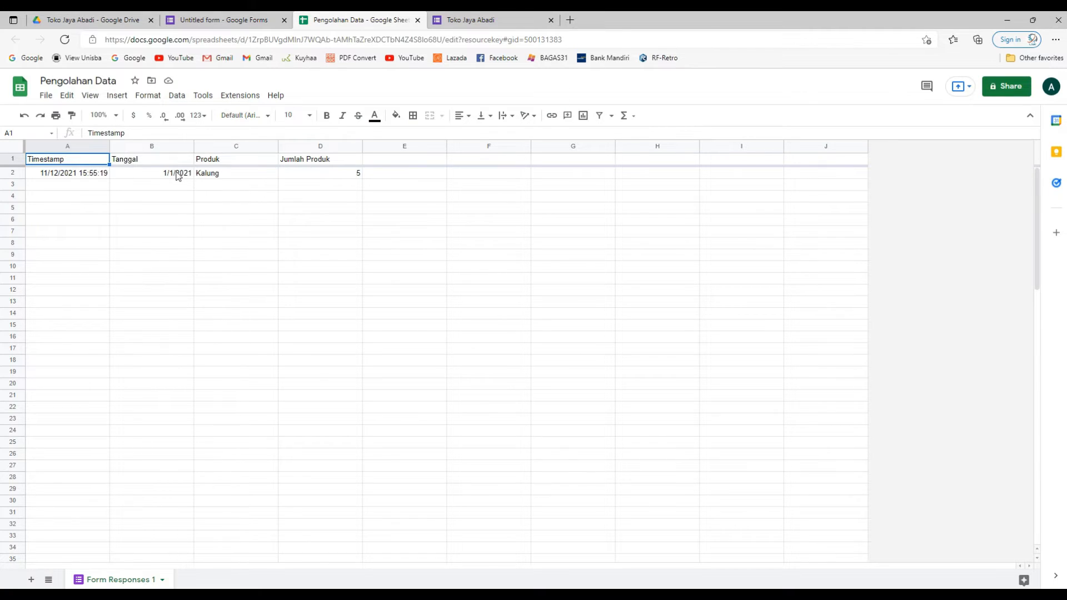
- Check the Tanggal, Produk and Jumlah Produk entries of the recorded response in the spreadsheet
{"action": "left_click", "coordinate": [178, 175]}
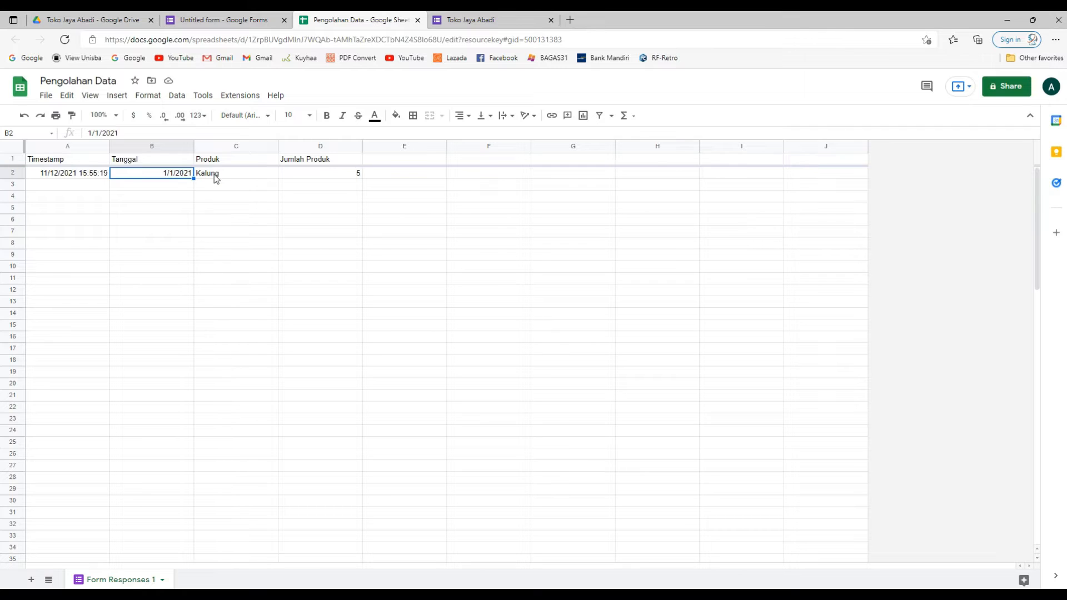
{"action": "left_click", "coordinate": [216, 178]}
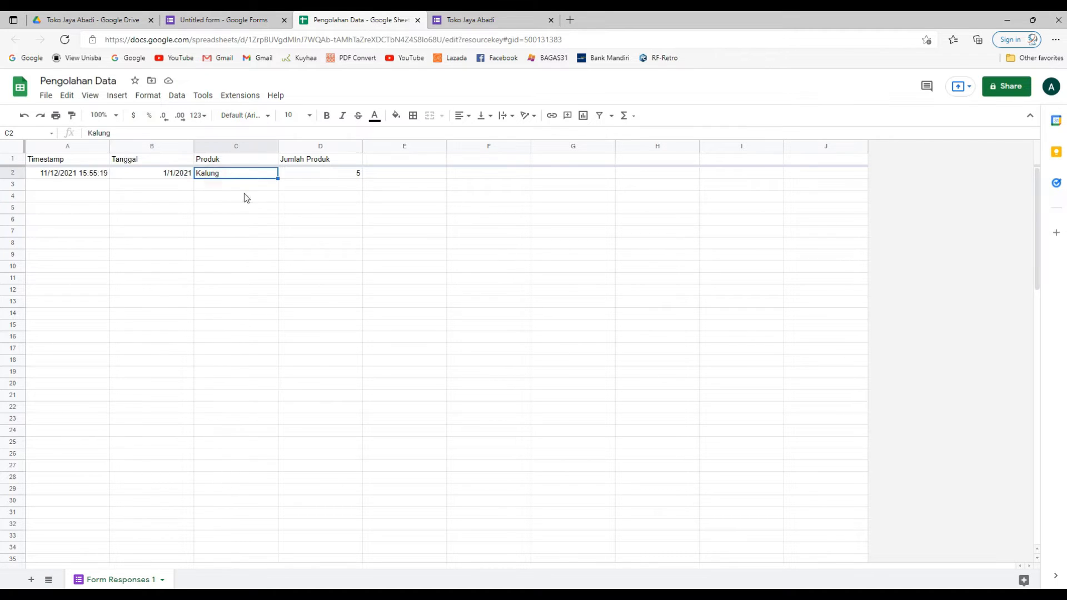
{"action": "left_click", "coordinate": [339, 177]}
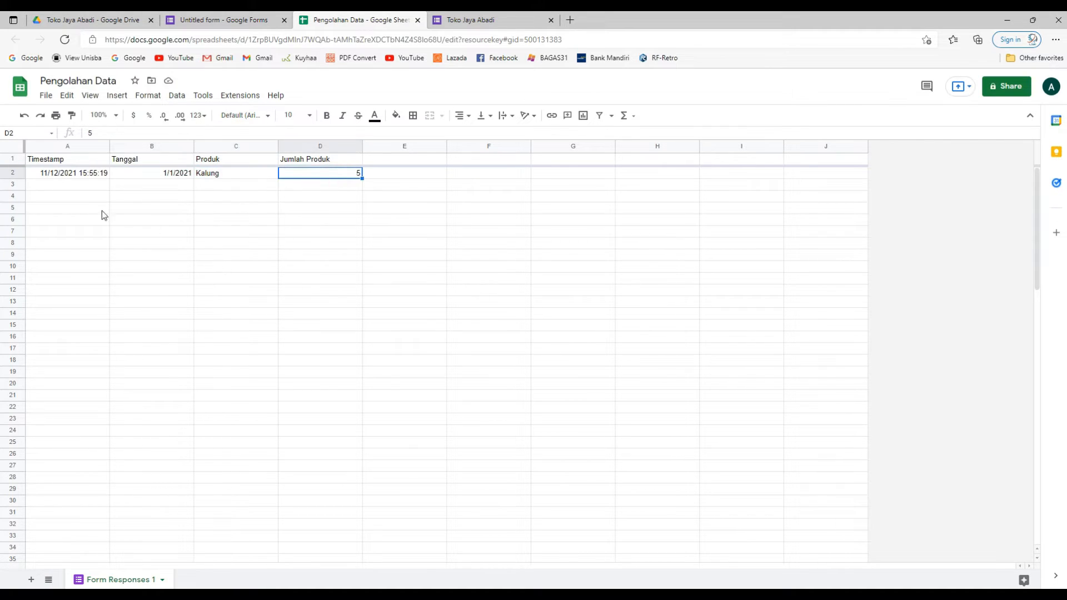
- Hide the Timestamp column and fit the Tanggal column's width to its contents
{"action": "left_click", "coordinate": [104, 148]}
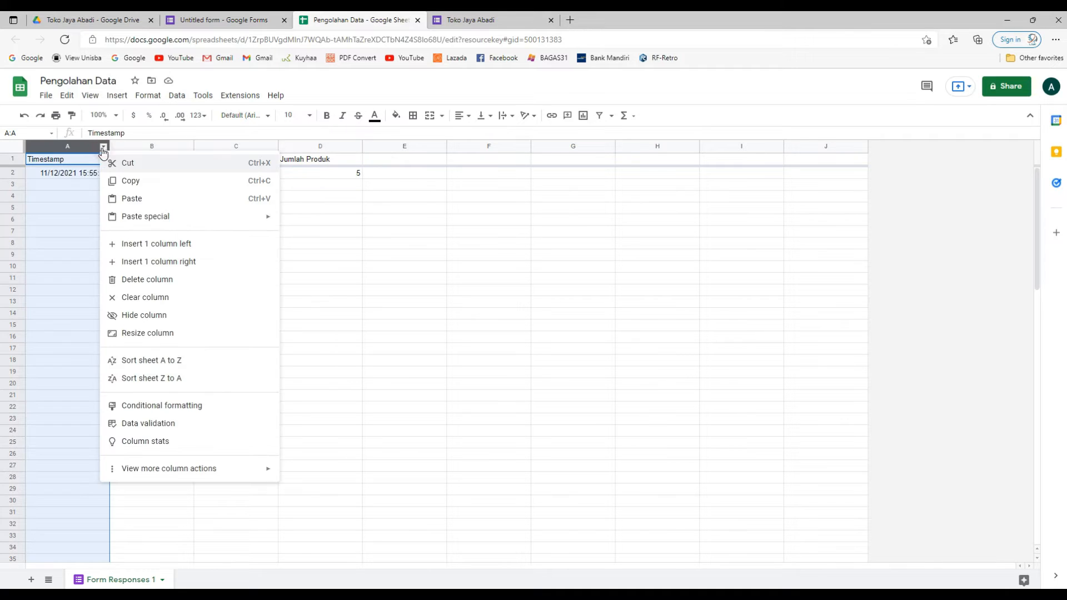
{"action": "left_click", "coordinate": [142, 317]}
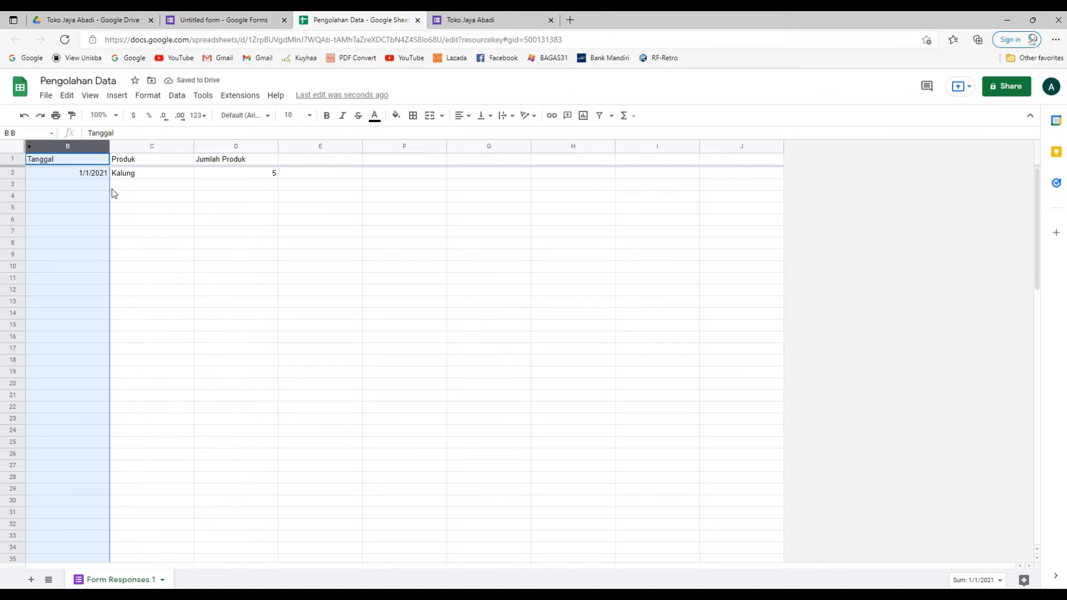
{"action": "left_click", "coordinate": [145, 185]}
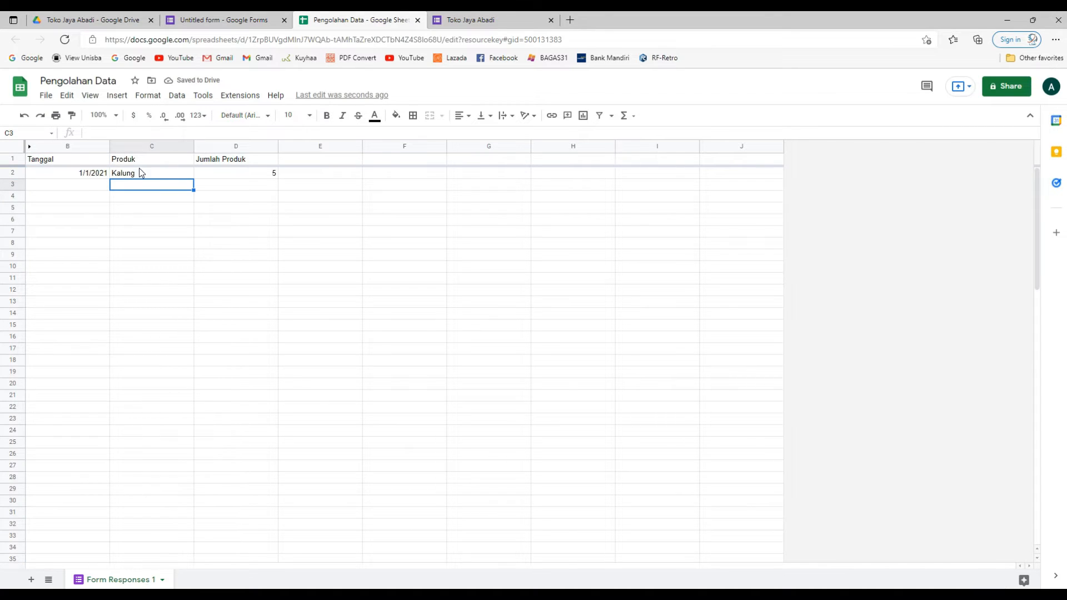
{"action": "double_click", "coordinate": [109, 146]}
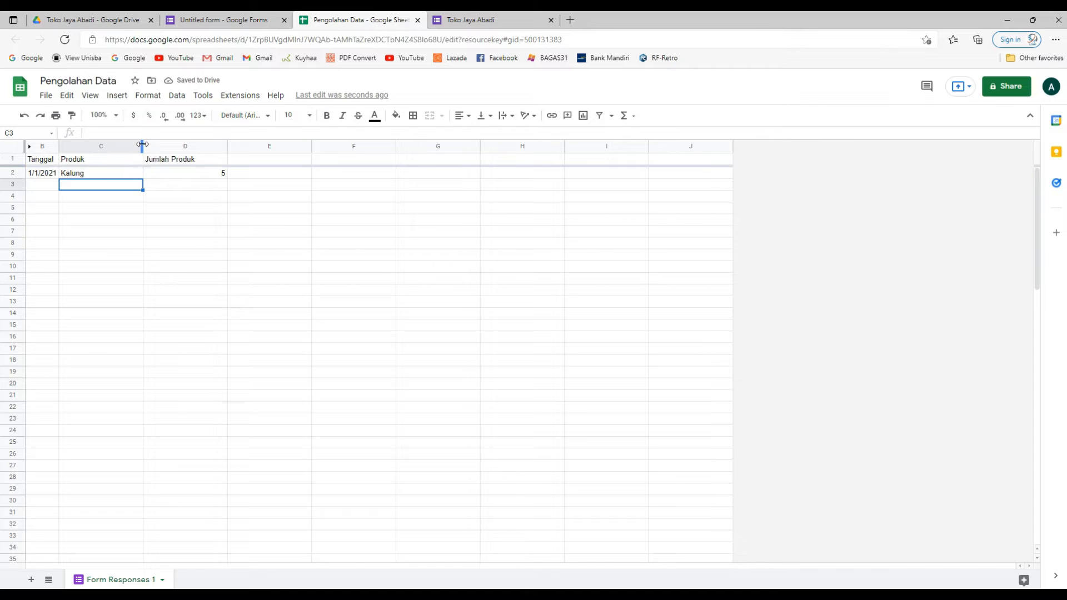
- Centre the contents of the whole Jumlah Produk column horizontally
{"action": "left_click", "coordinate": [185, 144]}
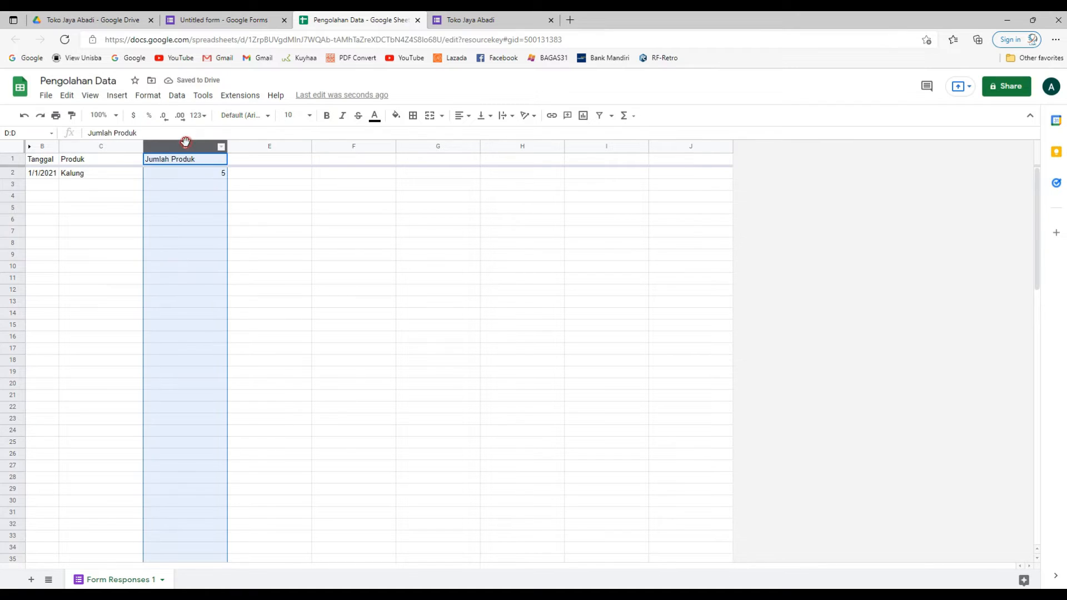
{"action": "left_click", "coordinate": [459, 116]}
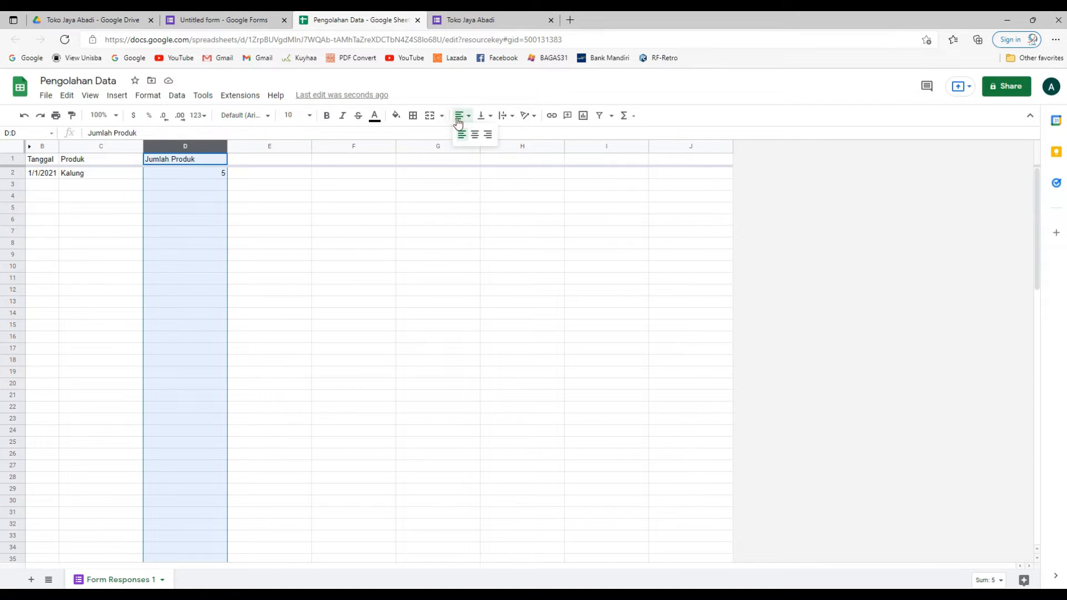
{"action": "left_click", "coordinate": [475, 134]}
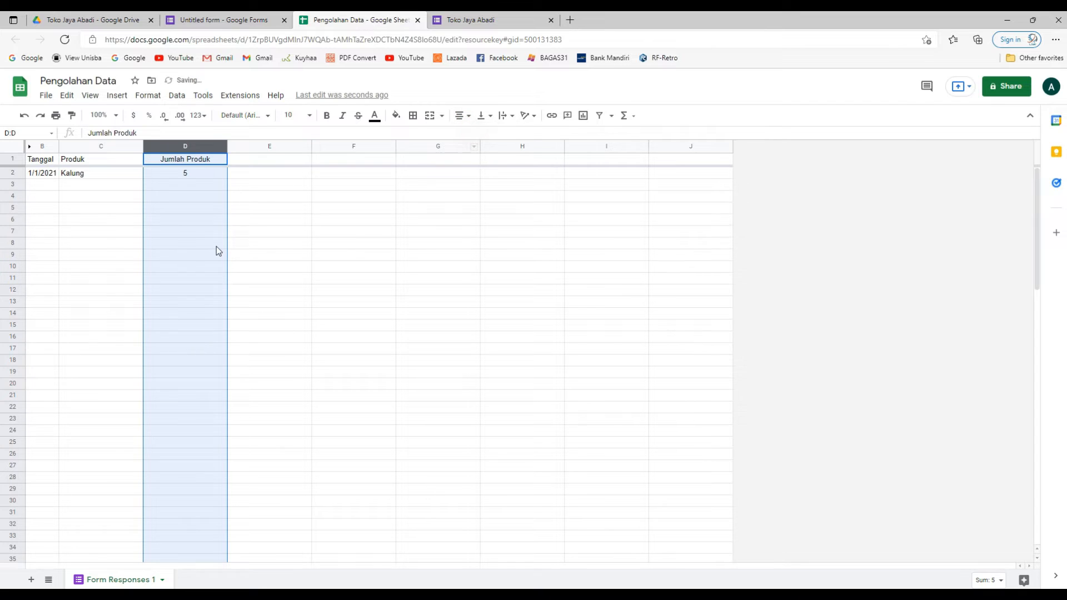
{"action": "left_click", "coordinate": [307, 198]}
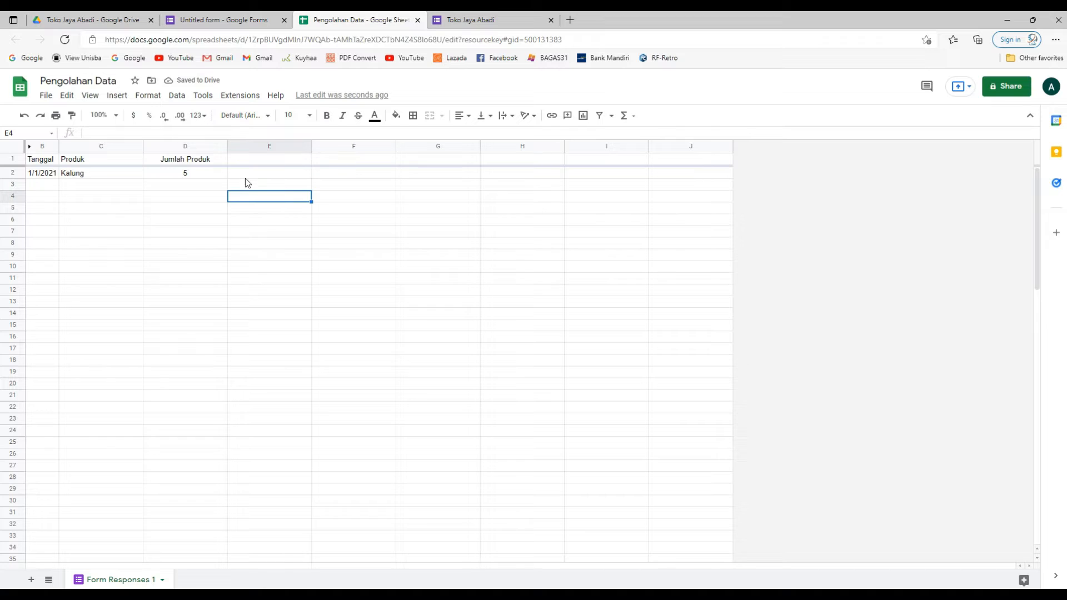
- Centre the header cells B1:D1 horizontally
{"action": "left_click_drag", "start_coordinate": [57, 159], "coordinate": [222, 160]}
{"action": "left_click", "coordinate": [464, 117]}
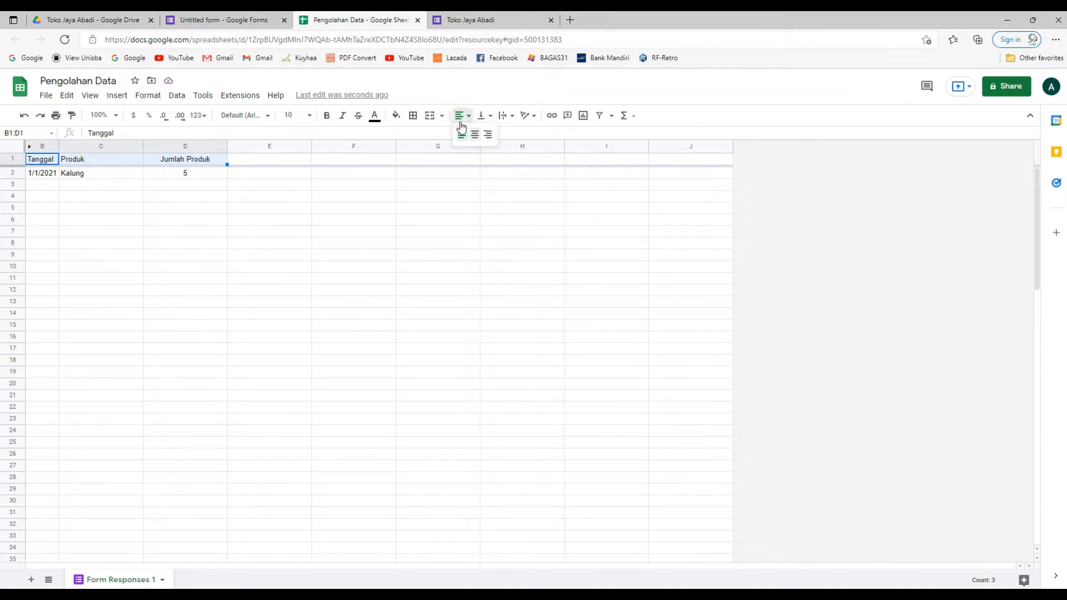
{"action": "left_click", "coordinate": [470, 134]}
- Add the column headers Harga Produk in cell E1 and Pemasukan in cell F1
{"action": "left_click", "coordinate": [273, 167]}
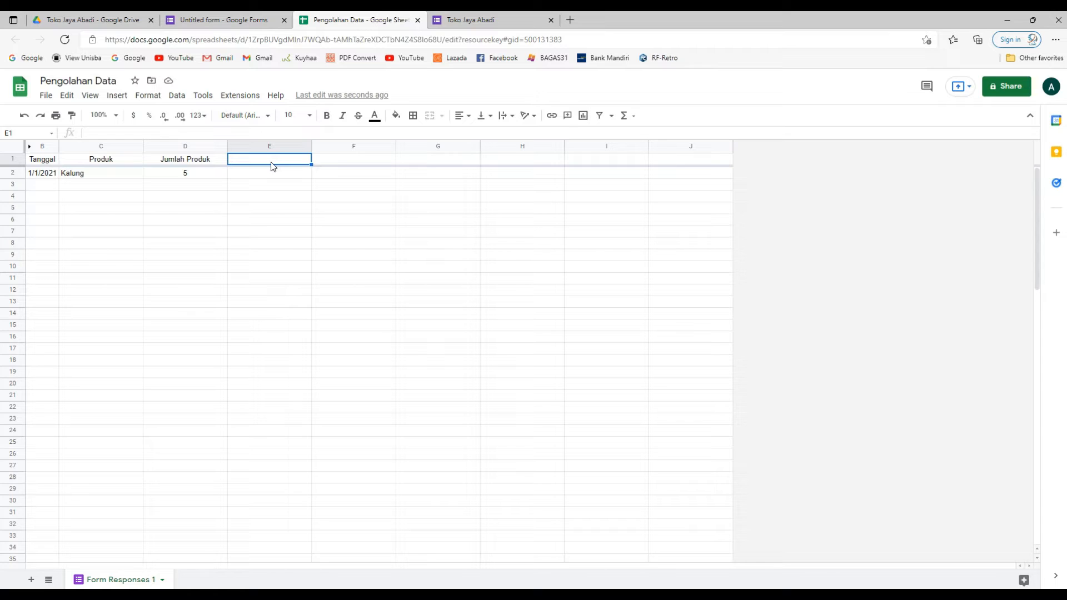
{"action": "type", "text": "Harga Produk"}
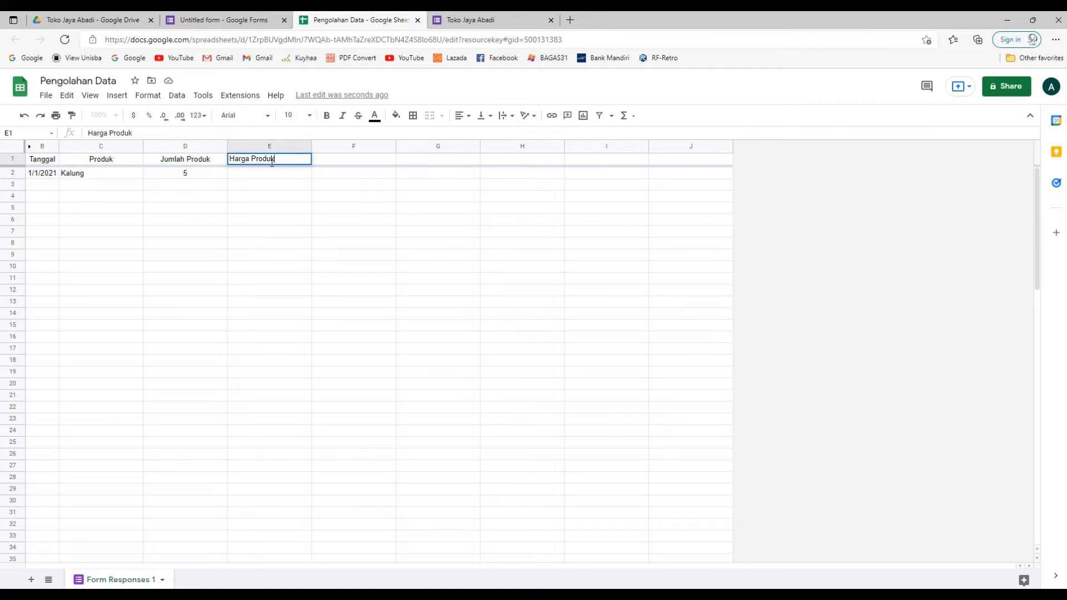
{"action": "key", "text": "Tab"}
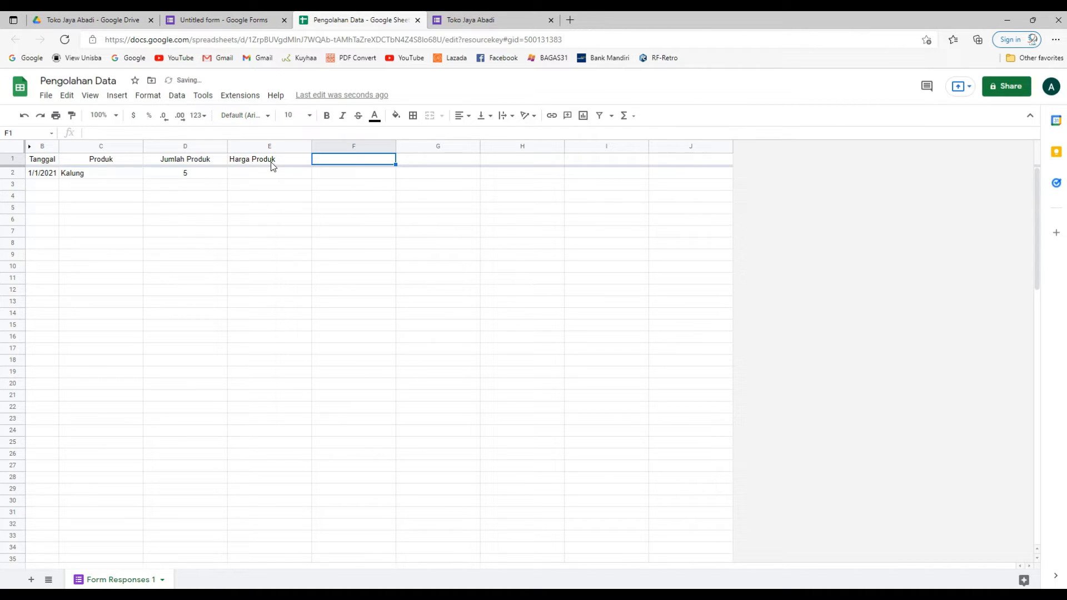
{"action": "type", "text": "Pemasukan"}
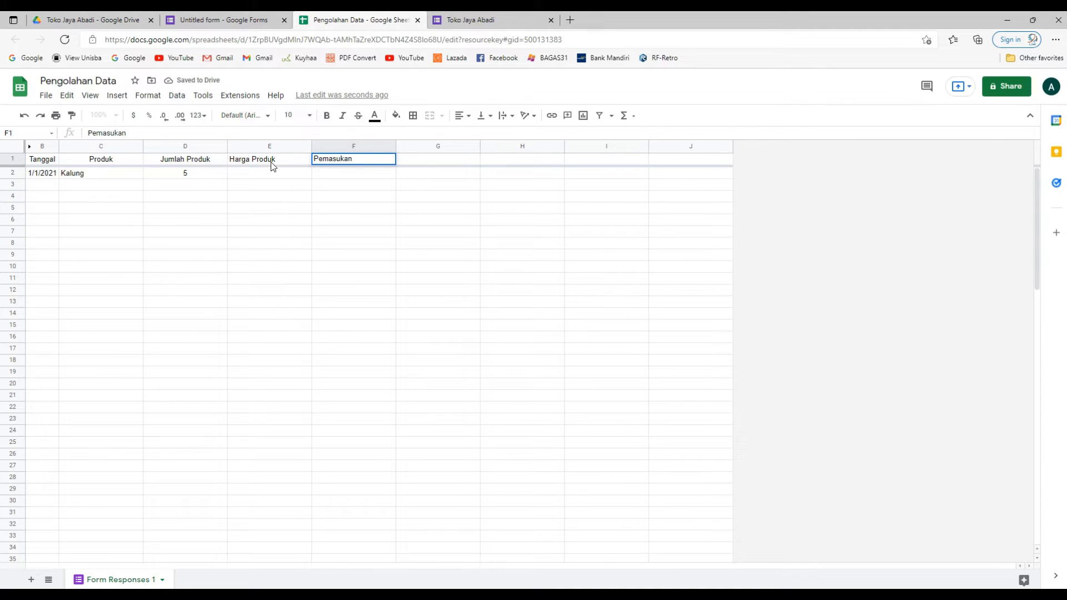
{"action": "key", "text": "Return"}
{"action": "left_click", "coordinate": [350, 172]}
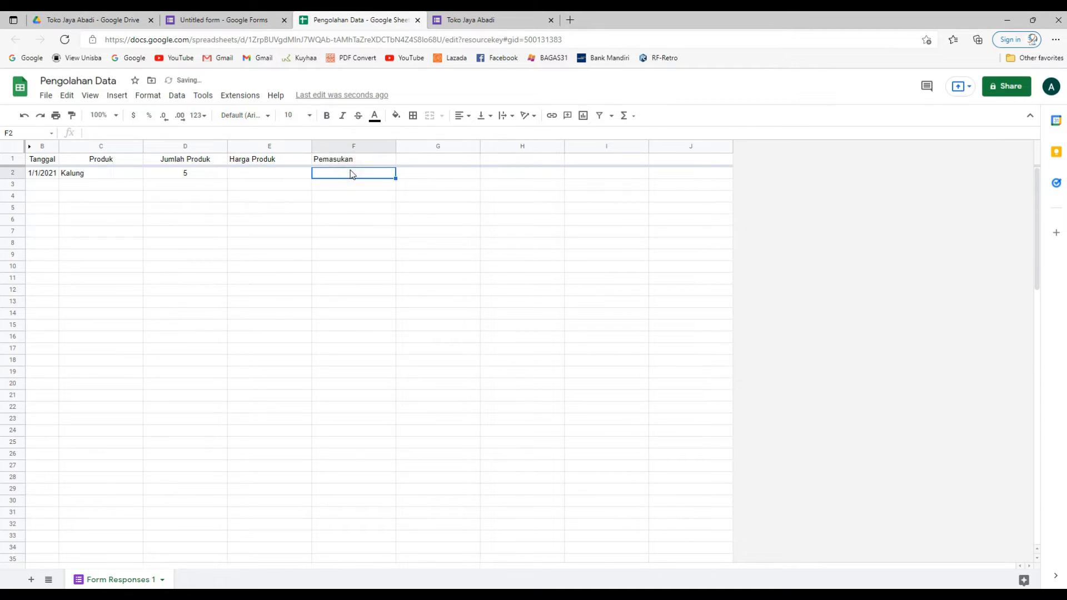
{"action": "left_click", "coordinate": [281, 173]}
{"action": "left_click", "coordinate": [206, 172]}
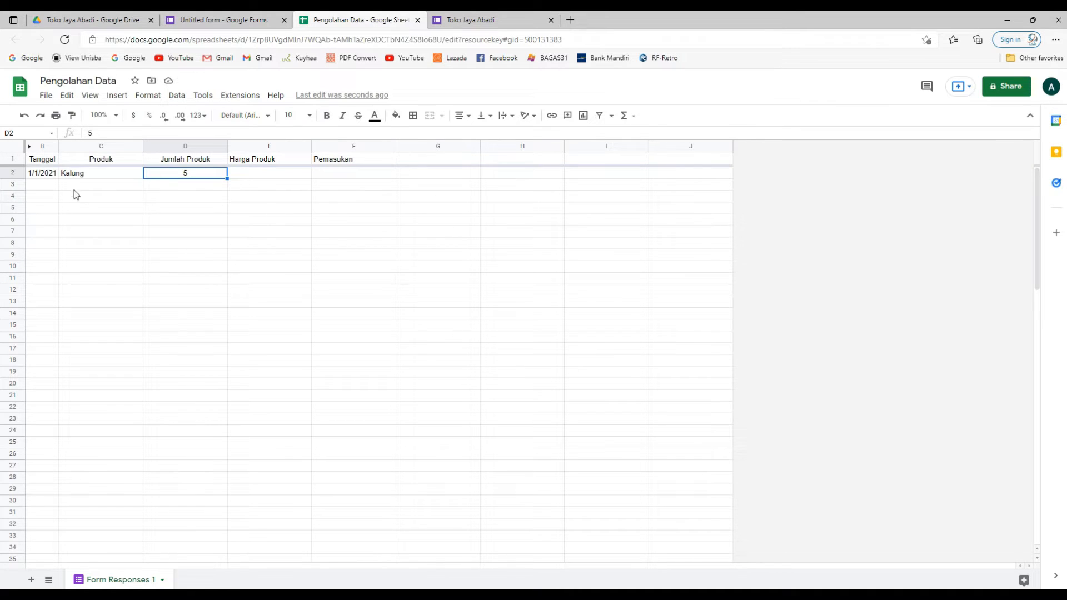
{"action": "left_click", "coordinate": [47, 177]}
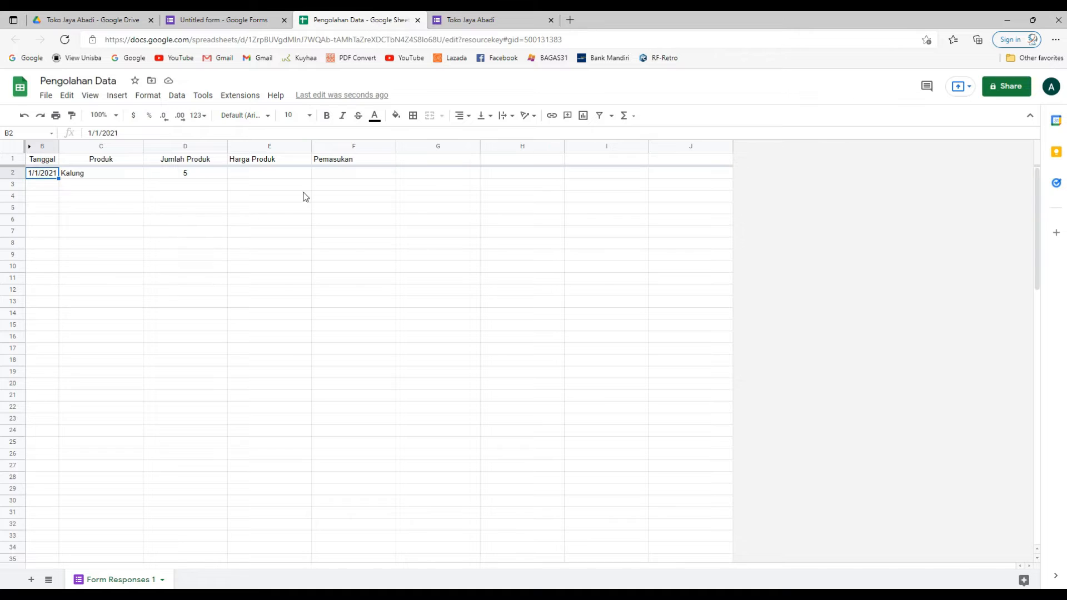
{"action": "left_click", "coordinate": [341, 176]}
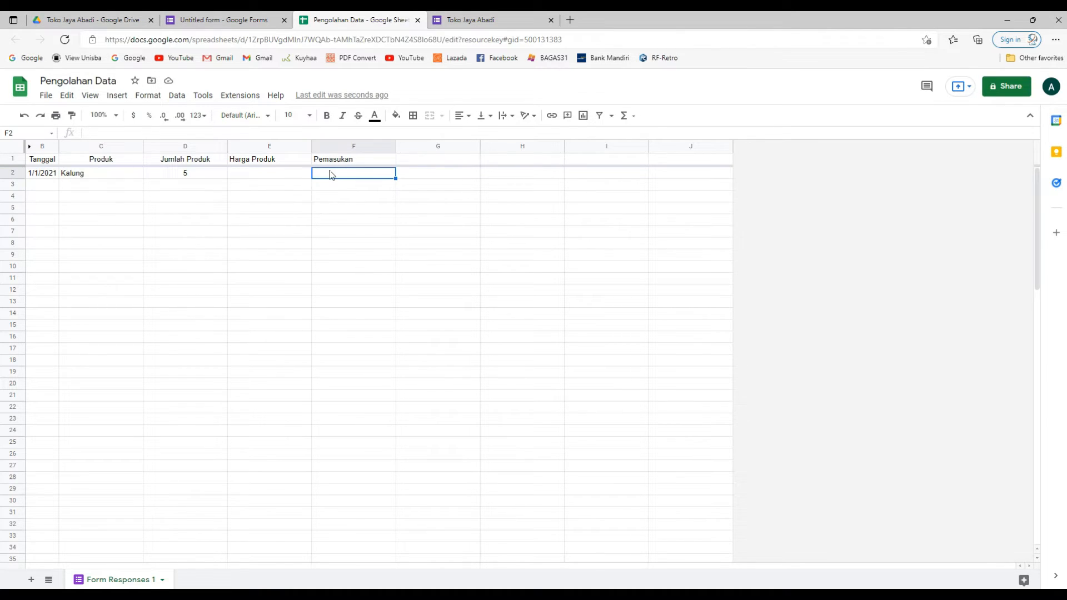
- Add the column headers Biaya Produksi in cell G1 and Pengeluaran in cell H1
{"action": "left_click", "coordinate": [421, 160]}
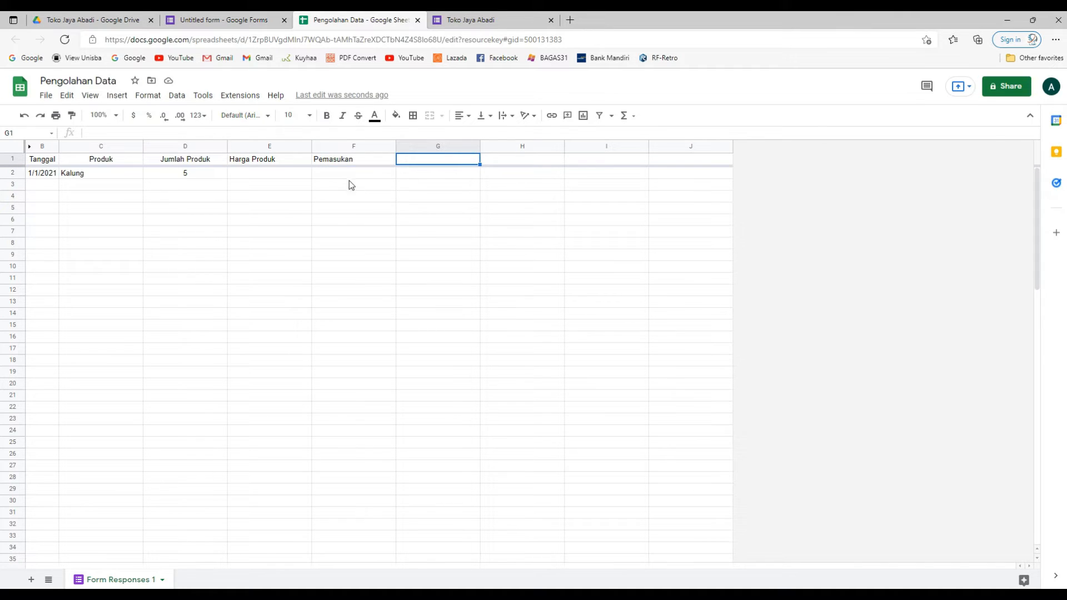
{"action": "type", "text": "Biaya Produksi"}
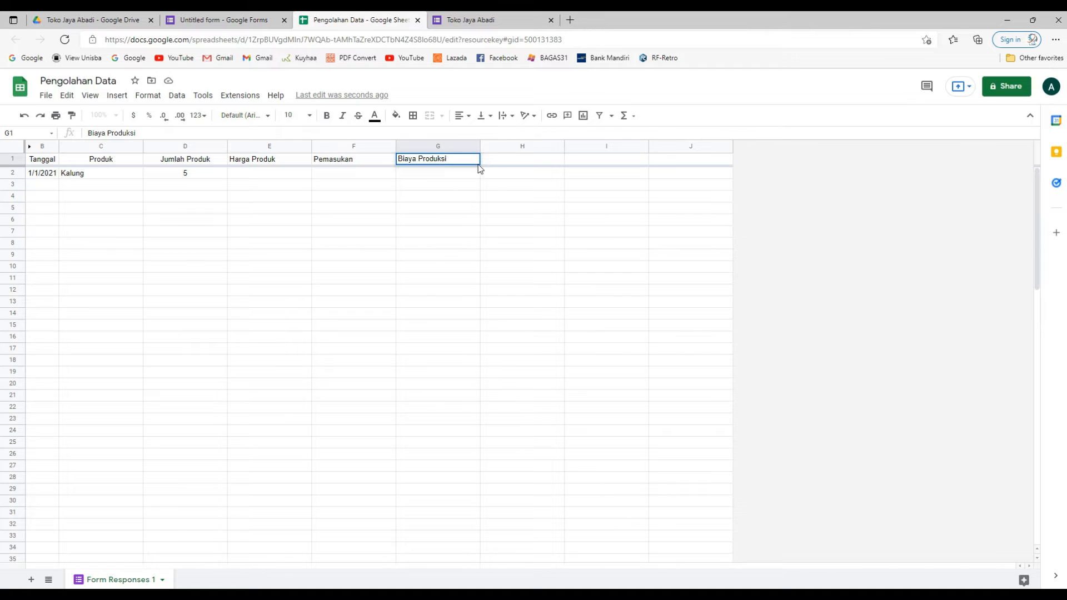
{"action": "key", "text": "Tab"}
{"action": "type", "text": "Pengeluara"}
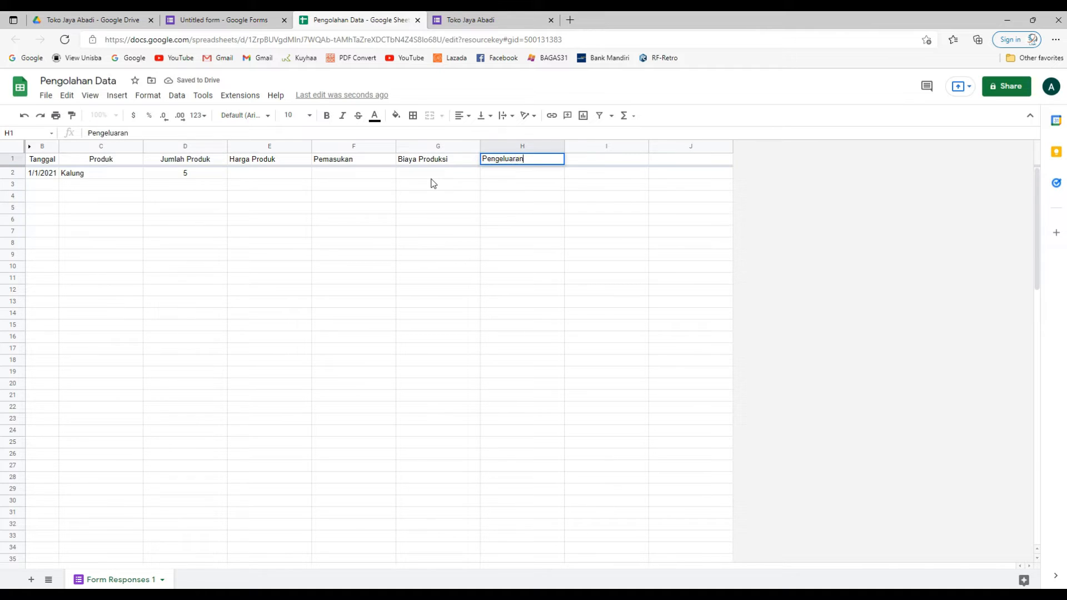
{"action": "key", "text": "Tab"}
{"action": "left_click", "coordinate": [512, 174]}
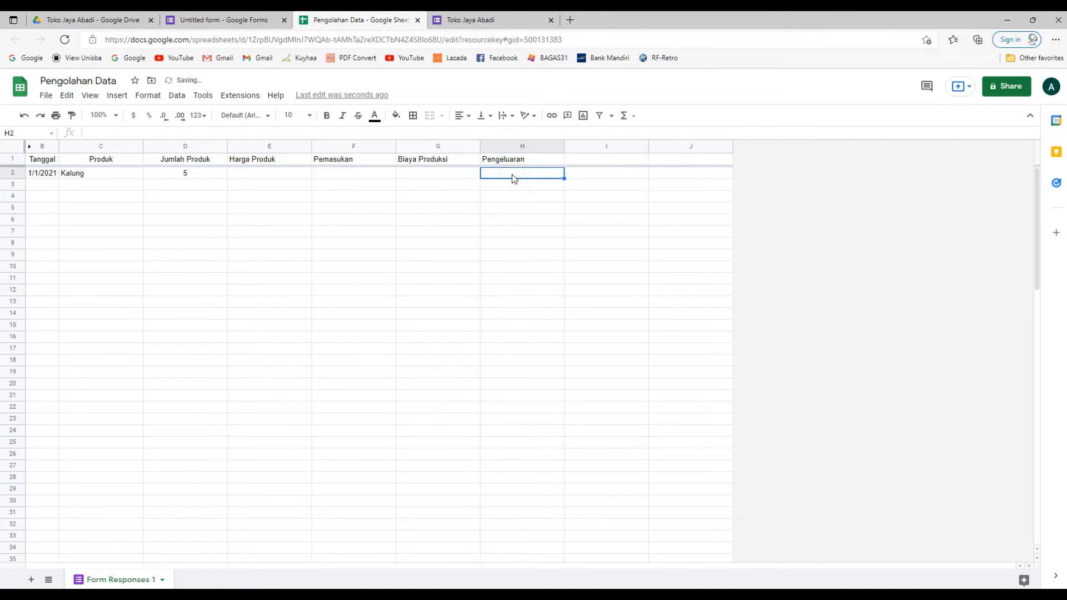
{"action": "left_click", "coordinate": [448, 177]}
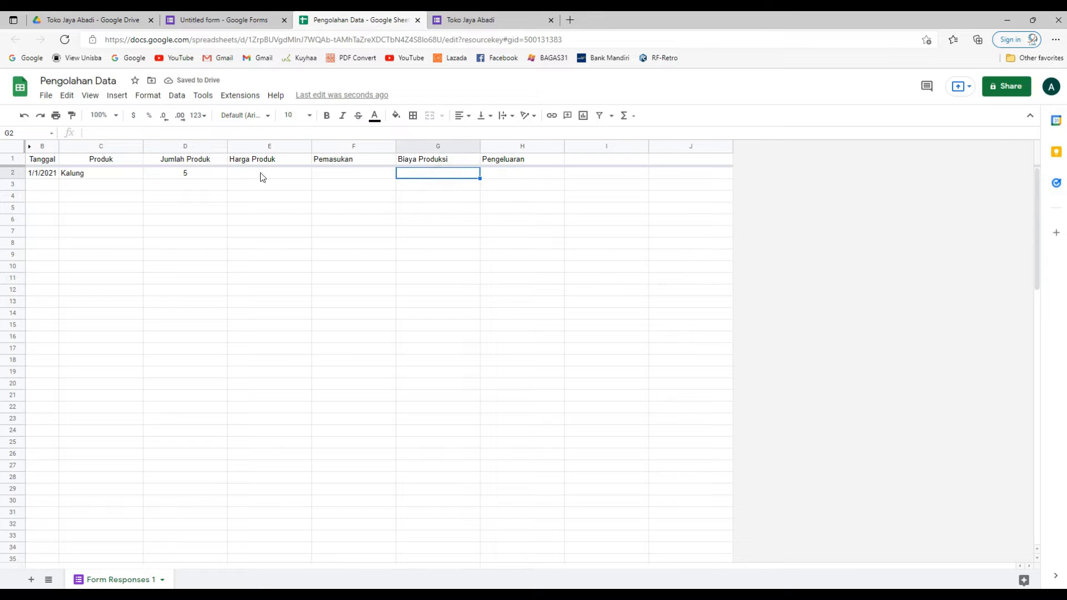
{"action": "left_click", "coordinate": [202, 178]}
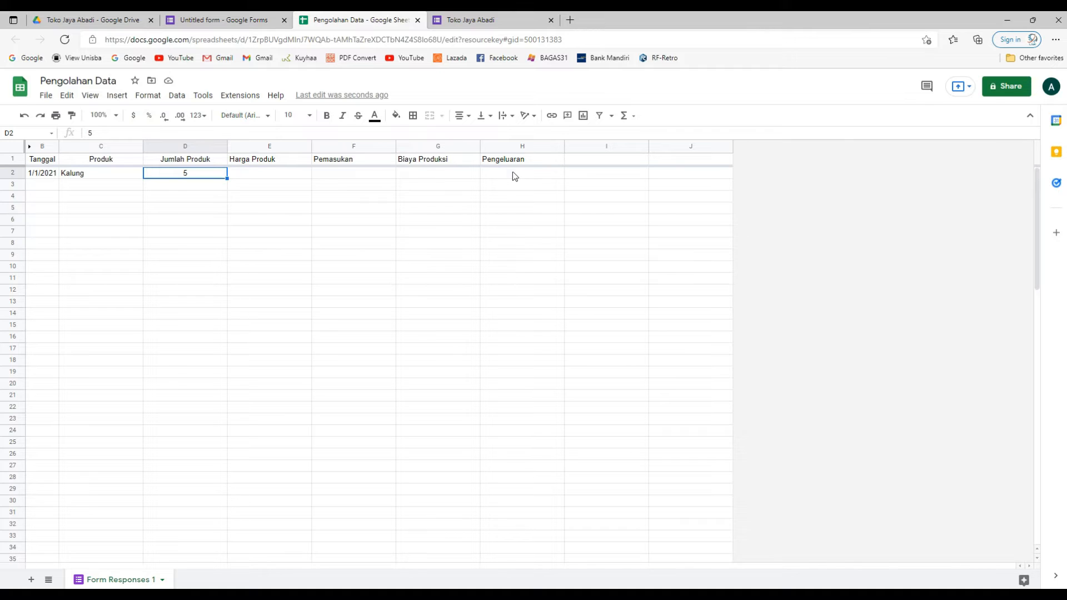
- Add the column header Keuntungan in cell I1
{"action": "right_click", "coordinate": [592, 161]}
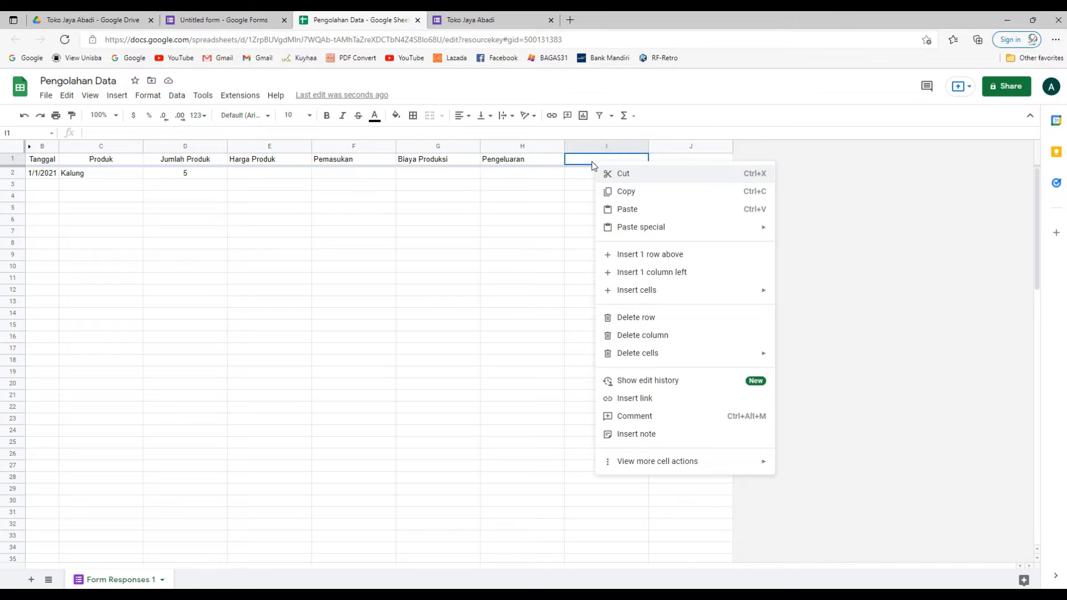
{"action": "key", "text": "Escape"}
{"action": "type", "text": "Ke"}
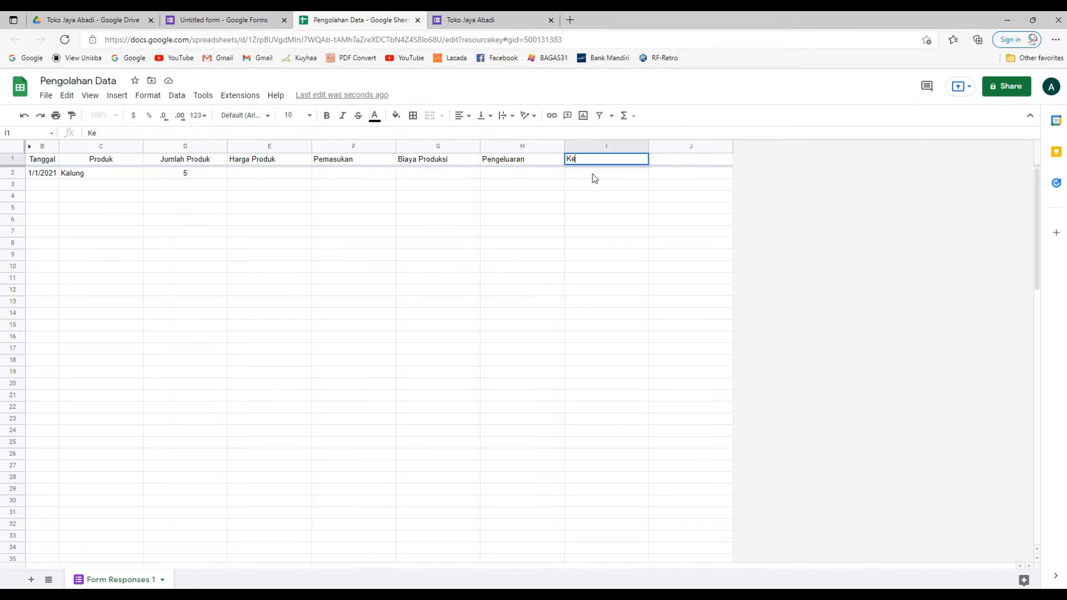
{"action": "type", "text": "untungan"}
{"action": "key", "text": "Return"}
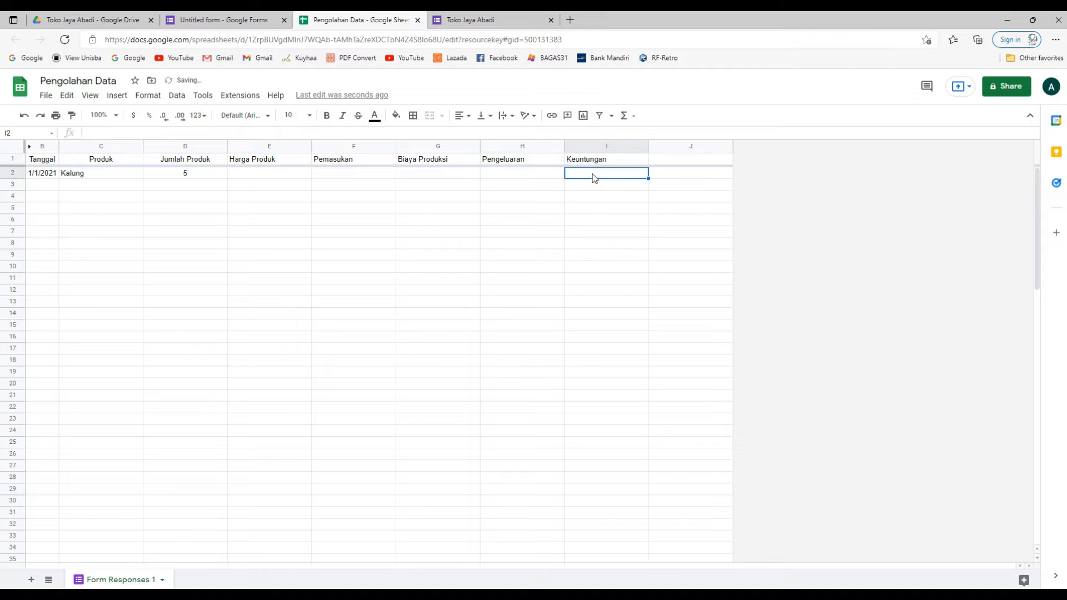
- Centre the new header cells E1:I1 horizontally
{"action": "left_click_drag", "start_coordinate": [278, 161], "coordinate": [598, 159]}
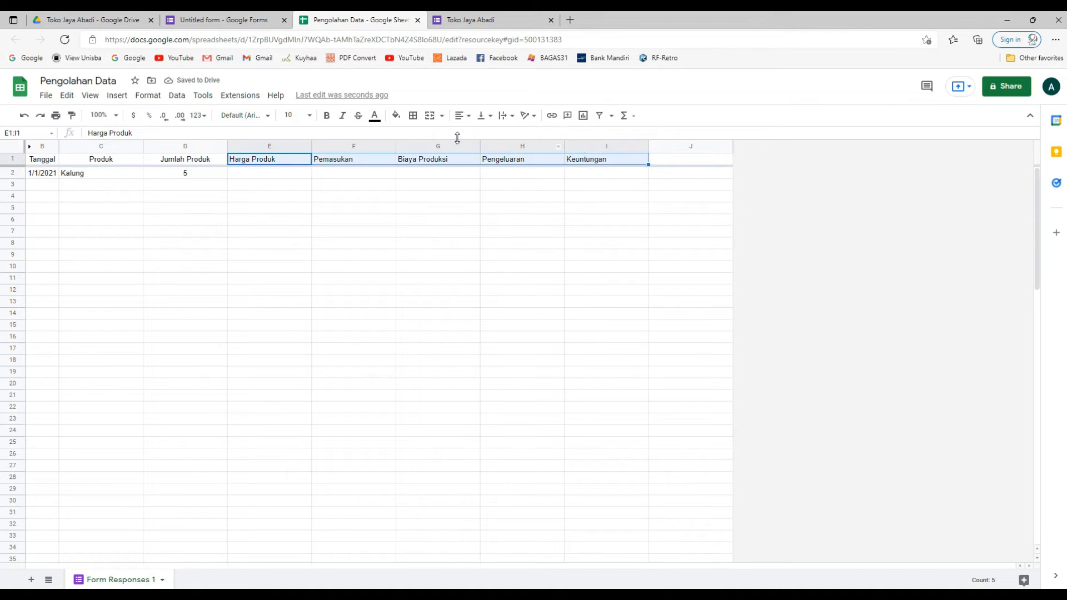
{"action": "left_click", "coordinate": [461, 117]}
{"action": "left_click", "coordinate": [472, 137]}
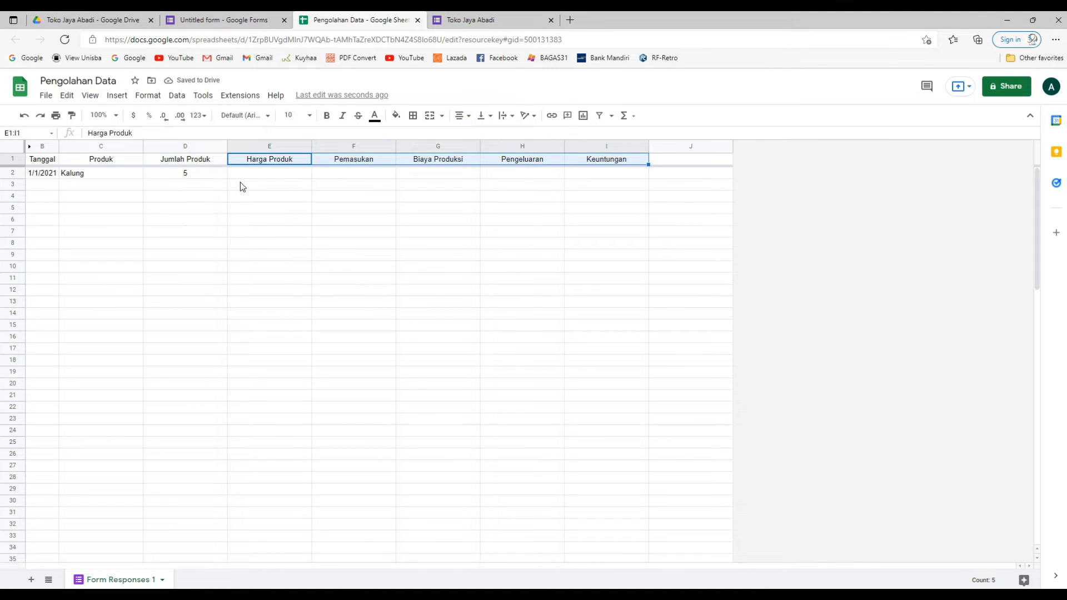
- Compare the form's Tanggal, Produk and Jumlah Produk questions with the spreadsheet's added headers from Harga Produk to Keuntungan
{"action": "left_click", "coordinate": [250, 20]}
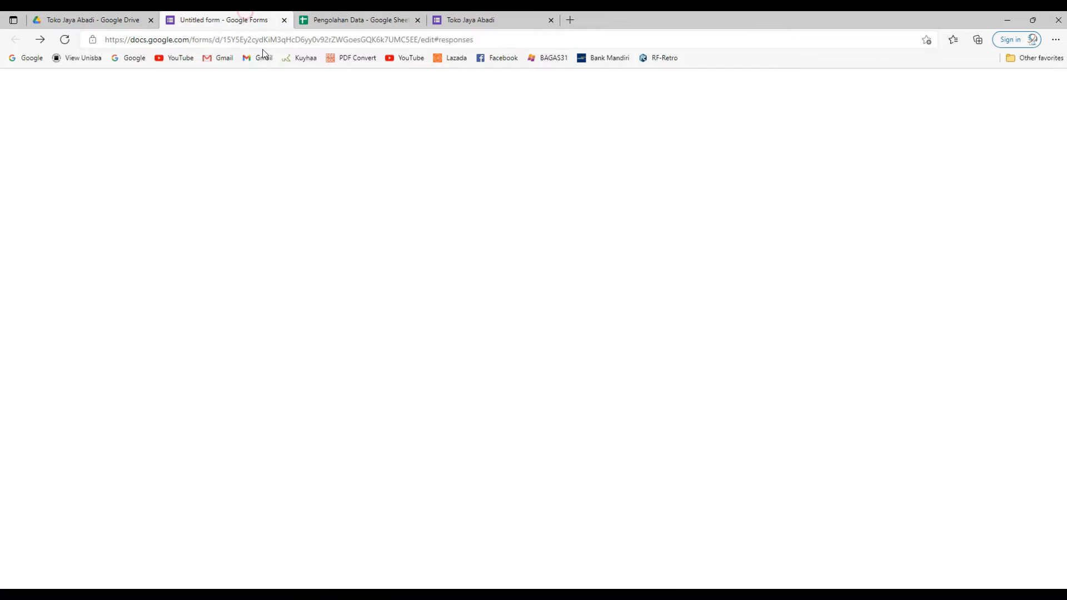
{"action": "left_click", "coordinate": [468, 121]}
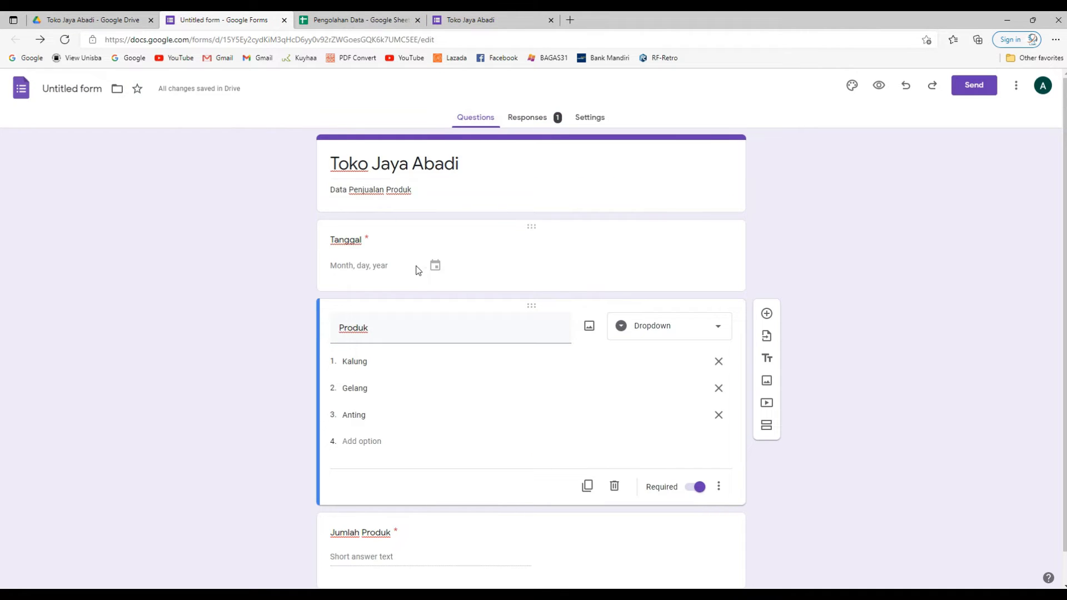
{"action": "scroll", "coordinate": [412, 300], "scroll_direction": "down", "scroll_amount": 1}
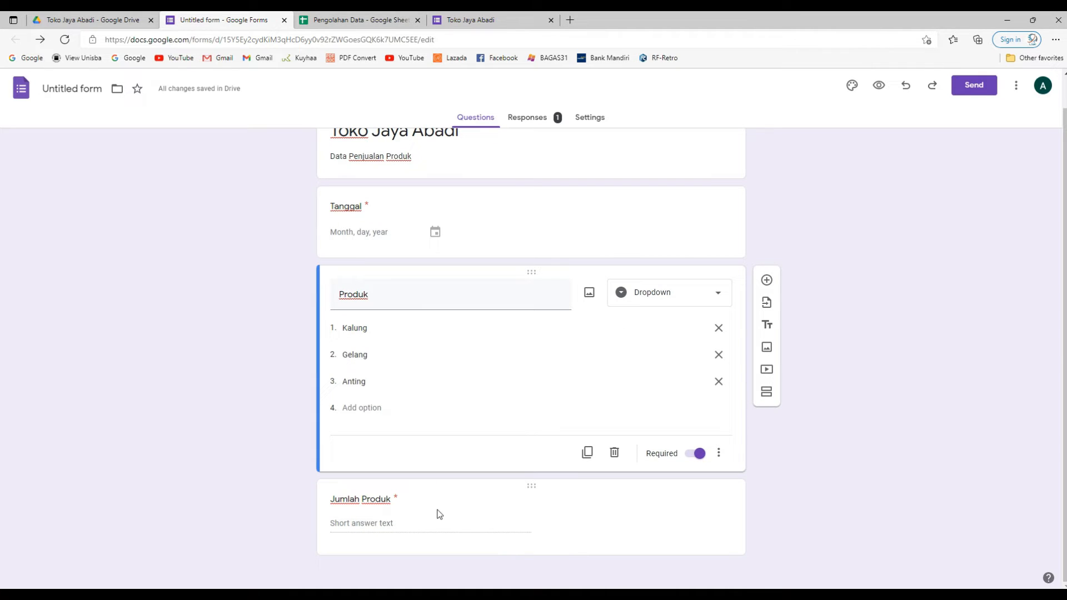
{"action": "left_click", "coordinate": [352, 20]}
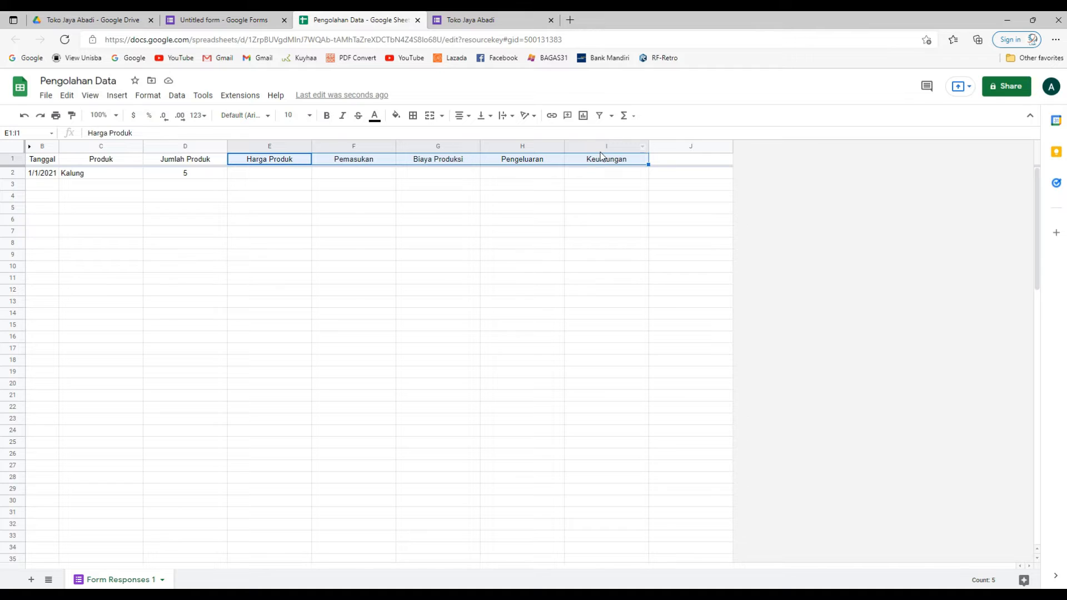
{"action": "left_click", "coordinate": [282, 179]}
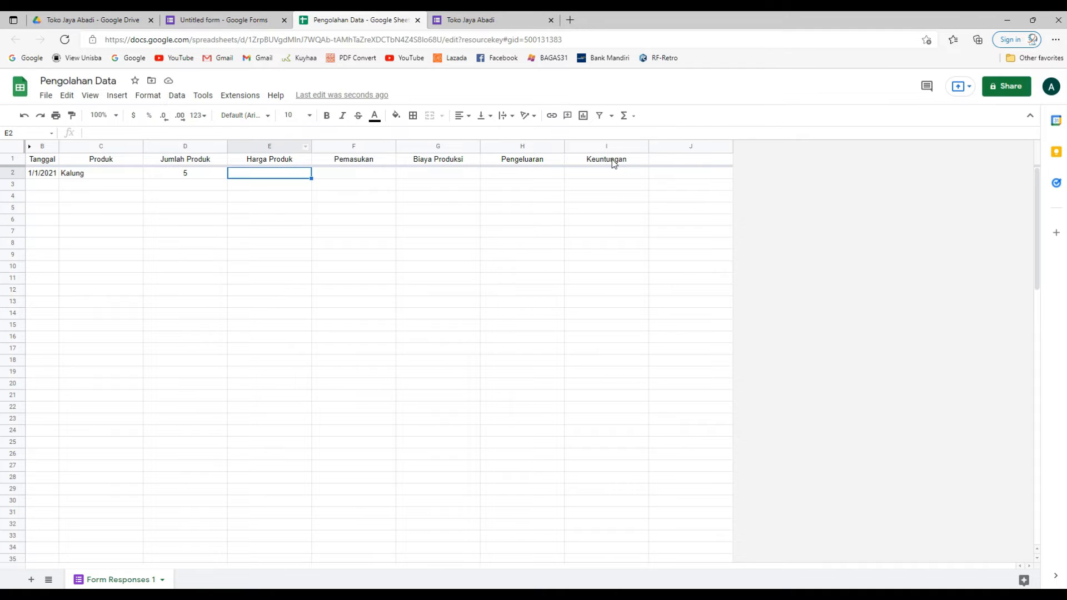
{"action": "left_click_drag", "start_coordinate": [287, 160], "coordinate": [345, 161]}
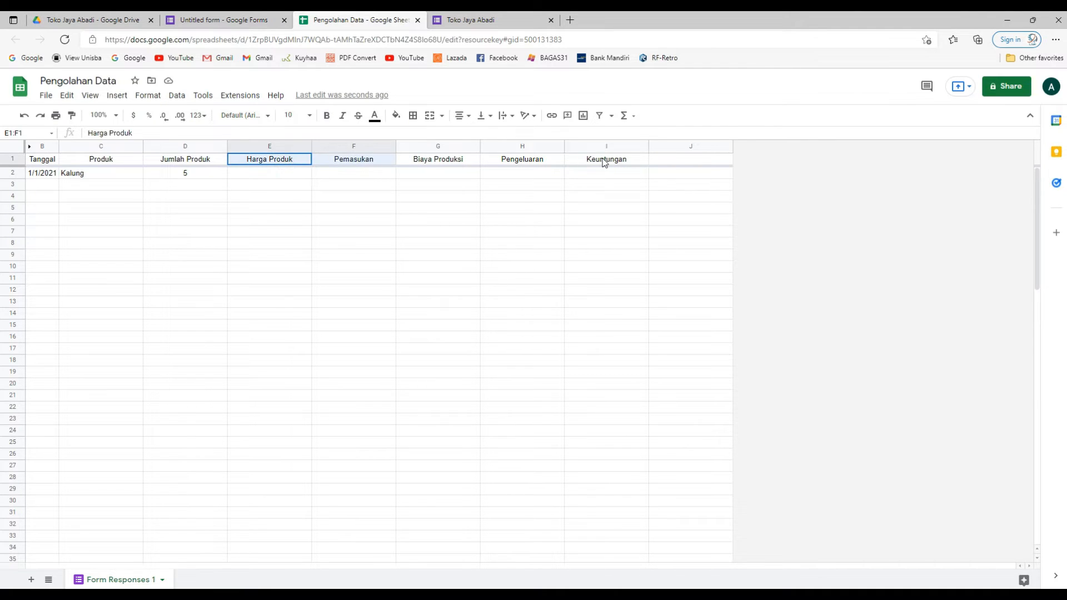
{"action": "left_click_drag", "start_coordinate": [598, 164], "coordinate": [598, 165]}
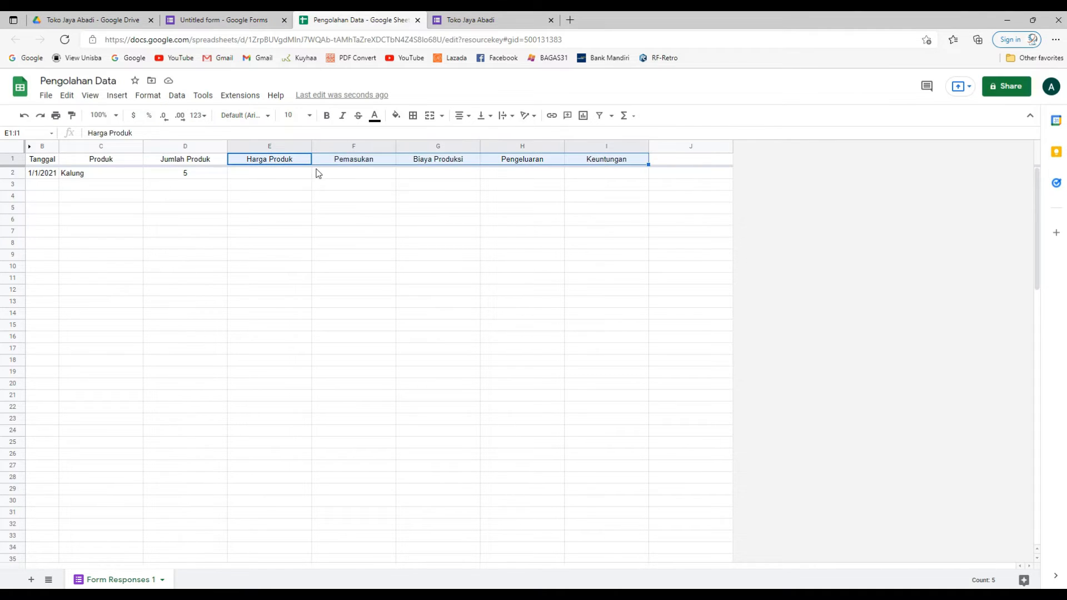
{"action": "left_click", "coordinate": [276, 175]}
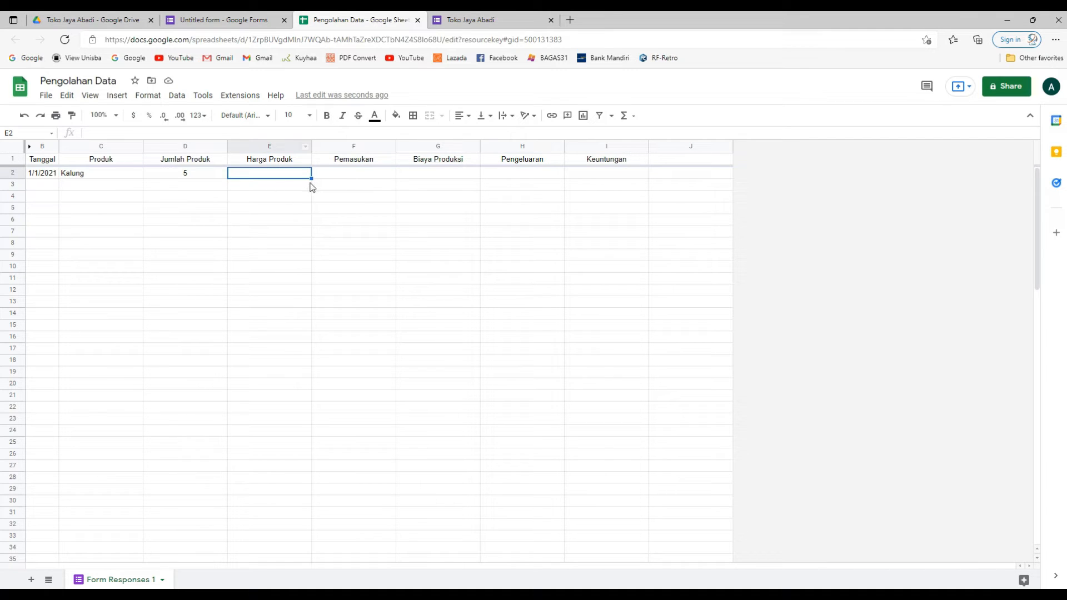
- Rename the form responses sheet as Keuntungan
{"action": "right_click", "coordinate": [140, 582]}
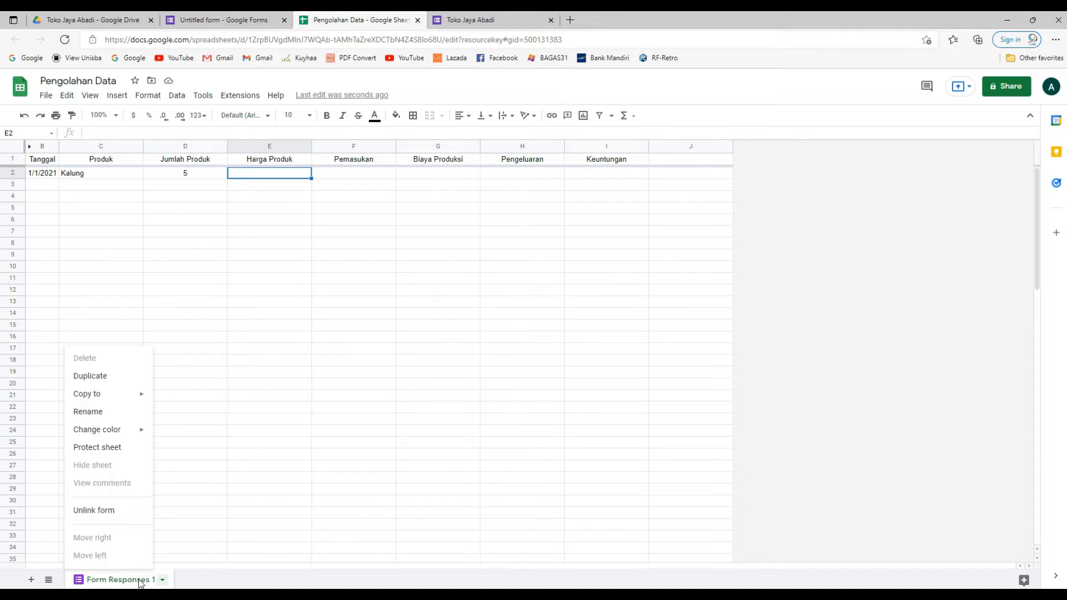
{"action": "left_click", "coordinate": [214, 501]}
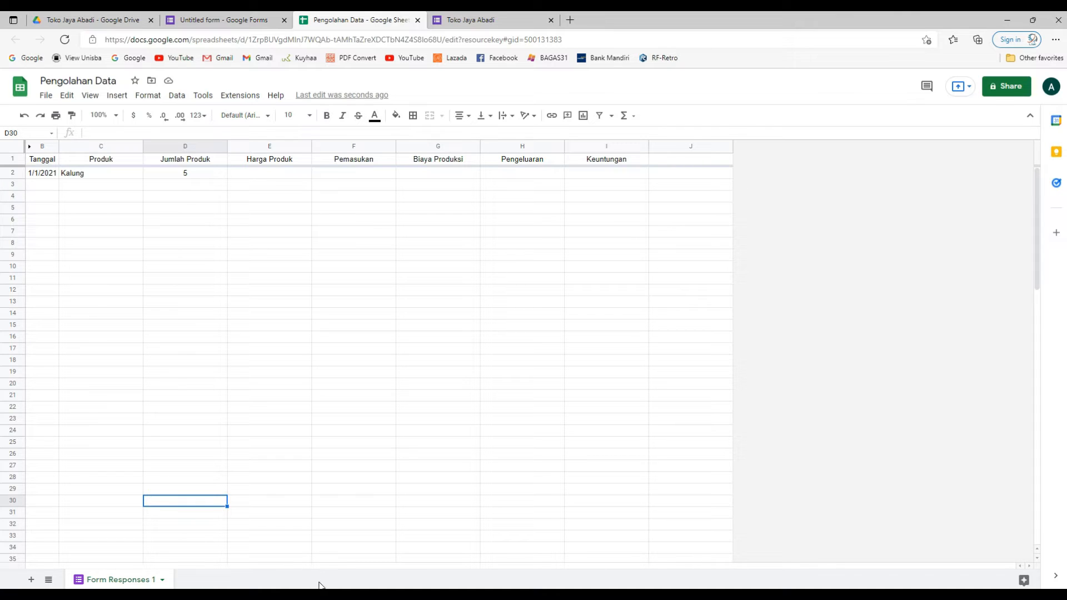
{"action": "left_click", "coordinate": [165, 581]}
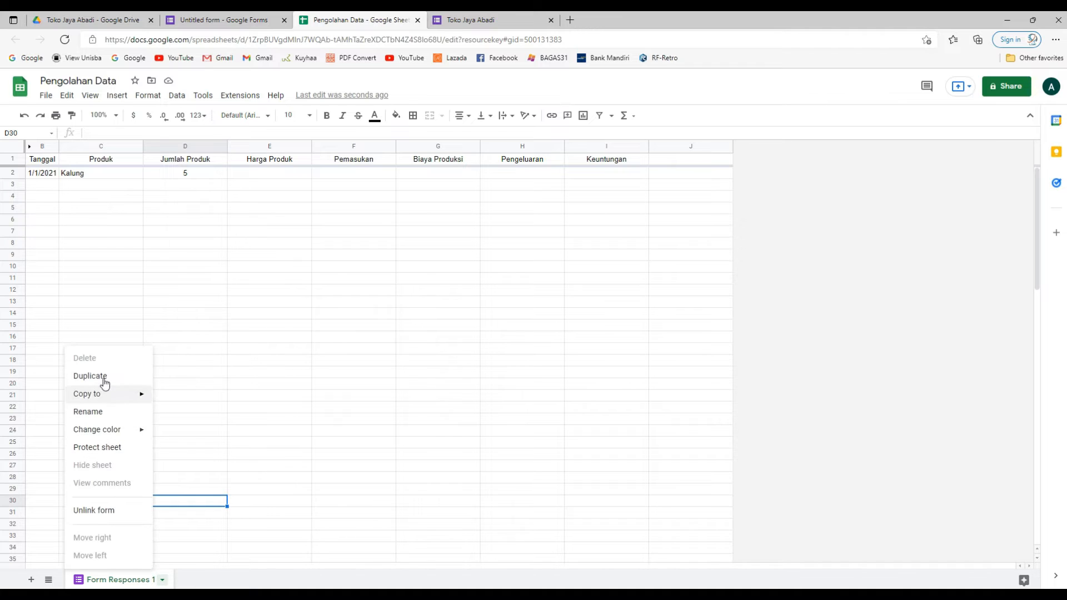
{"action": "left_click", "coordinate": [114, 414]}
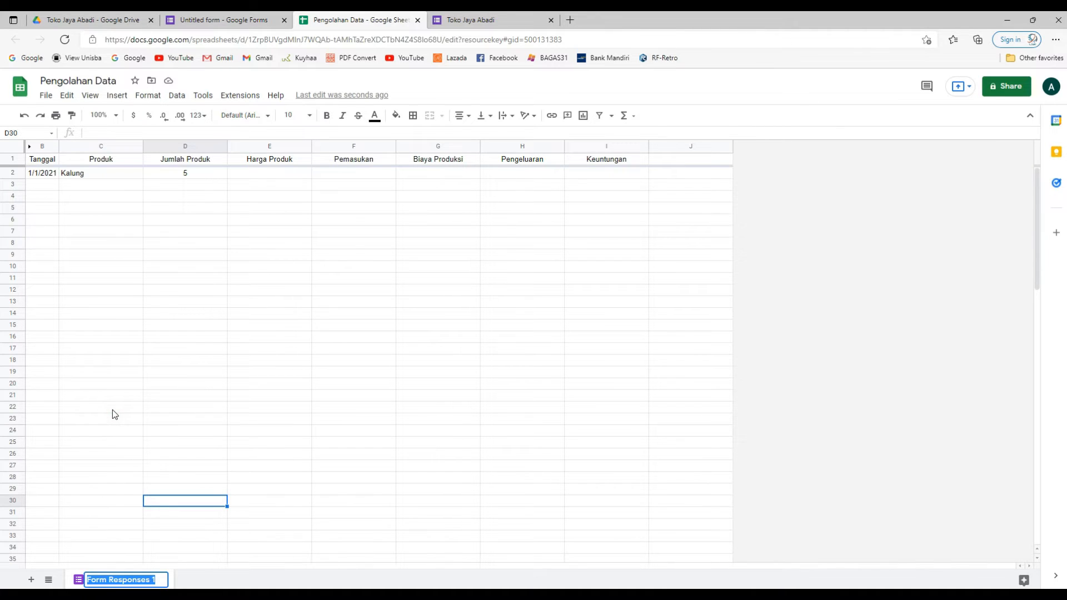
{"action": "type", "text": "Pengolah"}
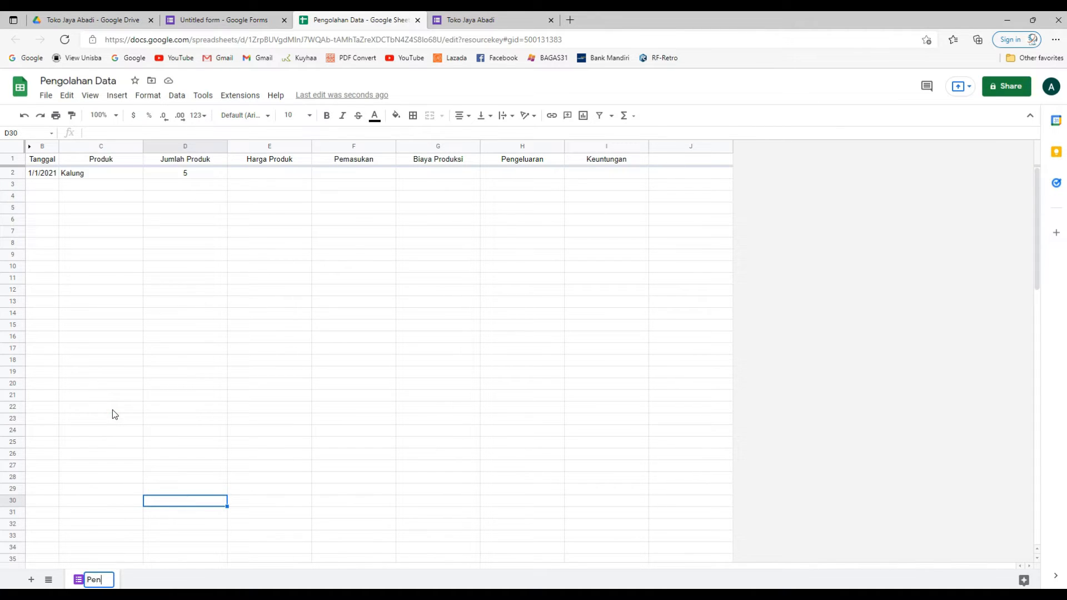
{"action": "key", "text": "BackSpace"}
{"action": "key", "text": "BackSpace"}
{"action": "key", "text": "BackSpace"}
{"action": "key", "text": "BackSpace"}
{"action": "key", "text": "BackSpace"}
{"action": "key", "text": "BackSpace"}
{"action": "key", "text": "BackSpace"}
{"action": "key", "text": "BackSpace"}
{"action": "type", "text": "Keuntungan"}
{"action": "key", "text": "Return"}
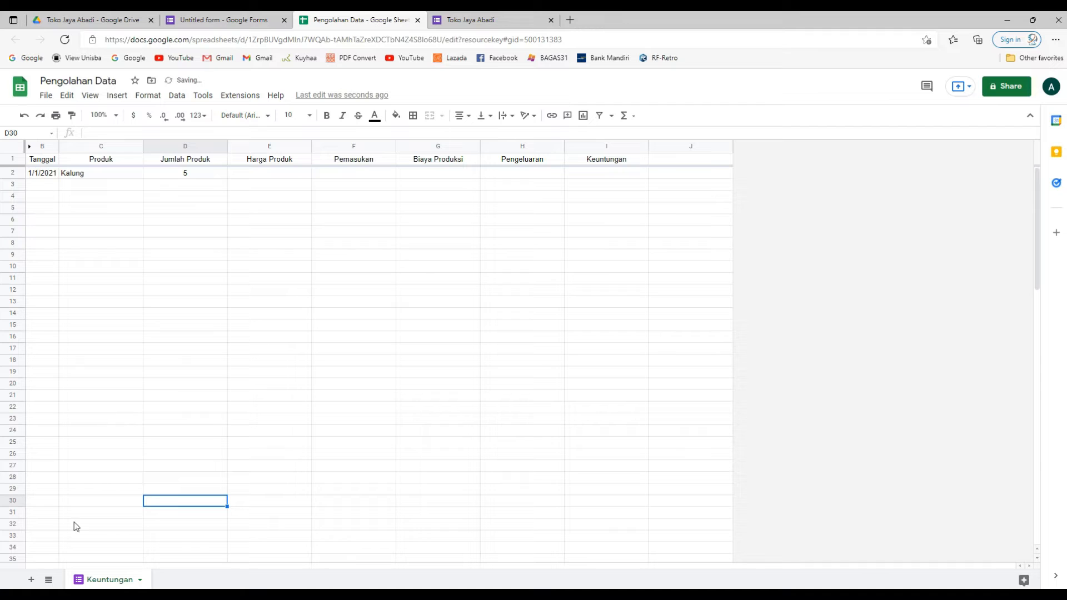
- Add a new sheet to the spreadsheet and name it Pemasukan
{"action": "left_click", "coordinate": [32, 580]}
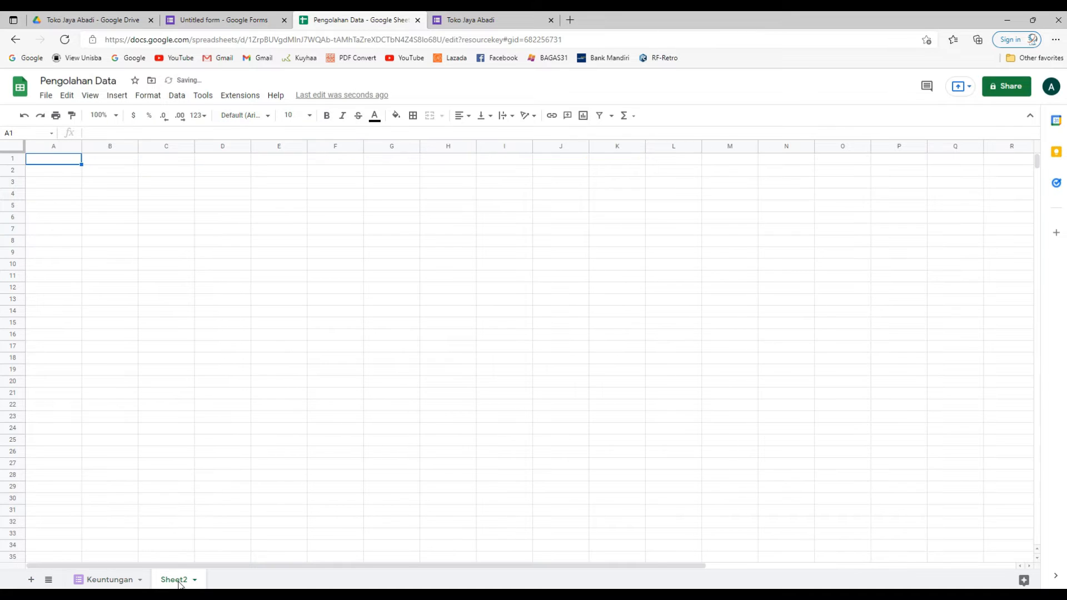
{"action": "double_click", "coordinate": [179, 581]}
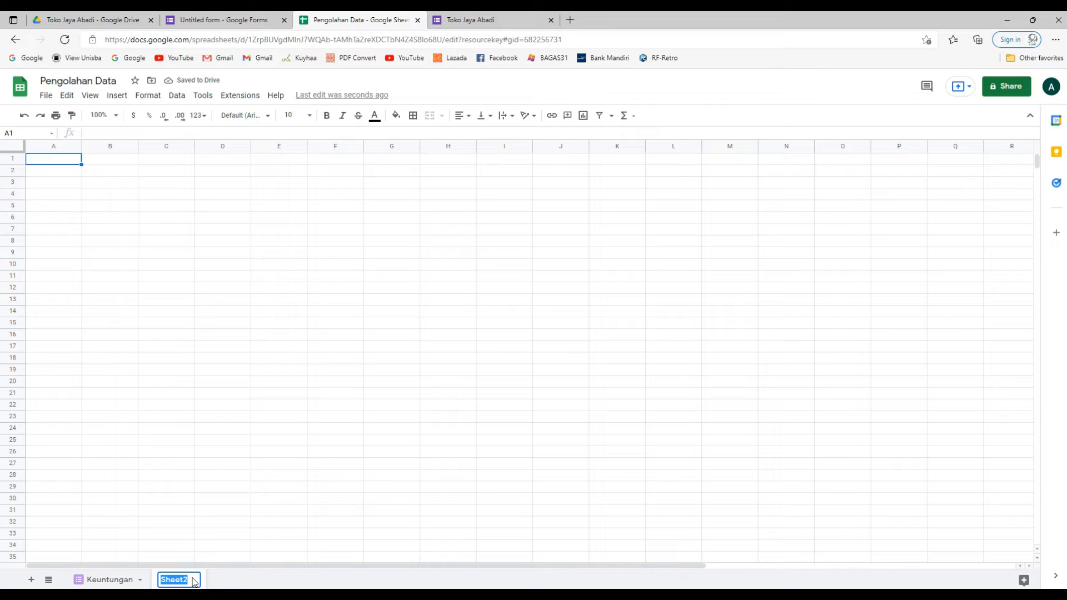
{"action": "type", "text": "Pen"}
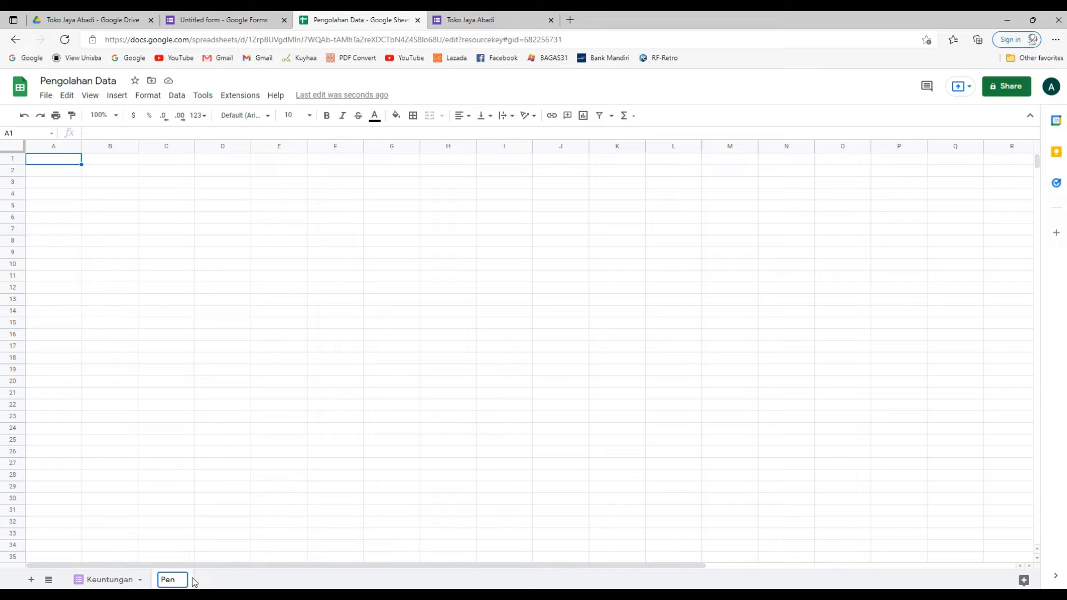
{"action": "key", "text": "BackSpace"}
{"action": "type", "text": "masukan"}
{"action": "key", "text": "Return"}
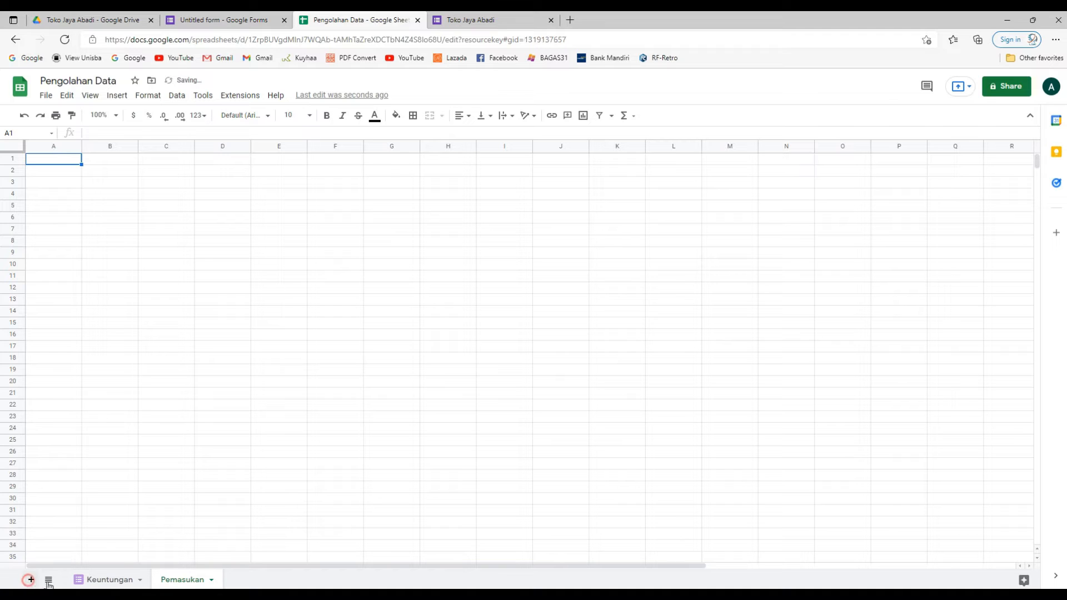
- Add another sheet after Pemasukan and name it Pengeluaran
{"action": "left_click", "coordinate": [31, 580]}
{"action": "double_click", "coordinate": [240, 581]}
{"action": "type", "text": "P"}
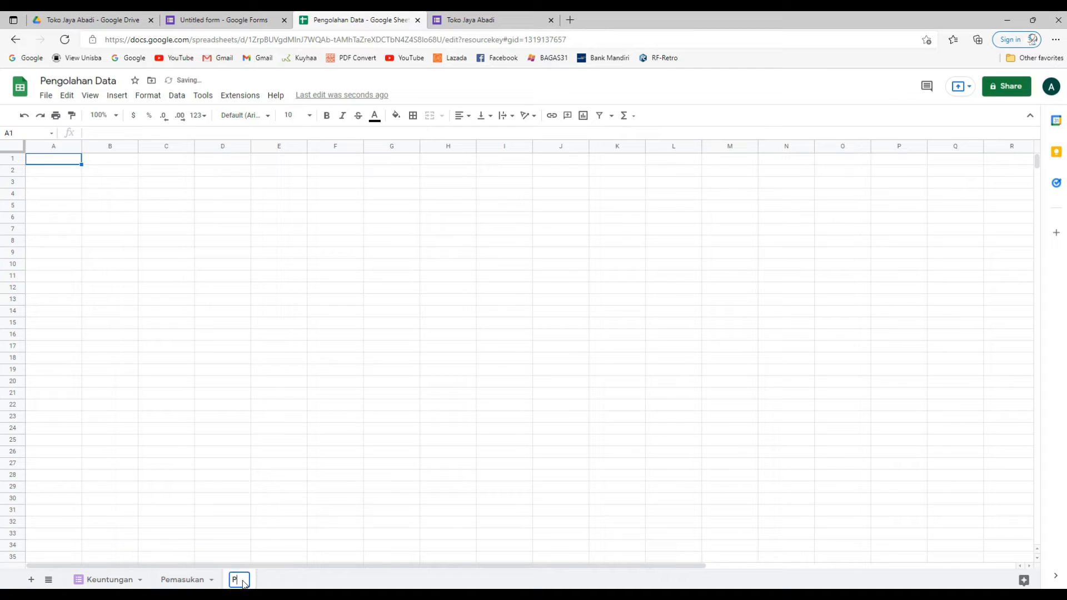
{"action": "type", "text": "engeluaran"}
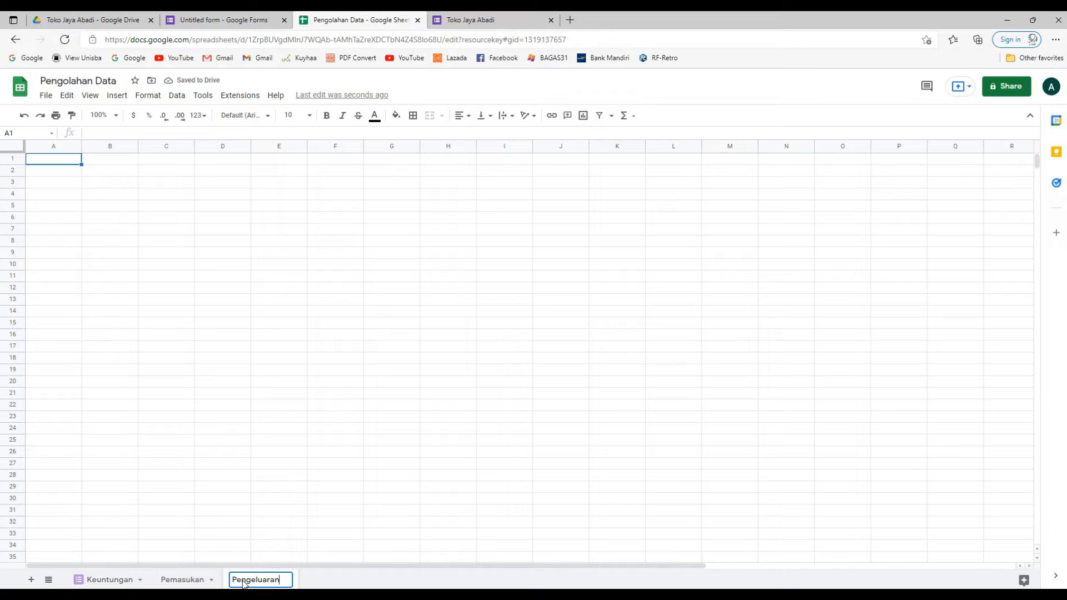
{"action": "key", "text": "Return"}
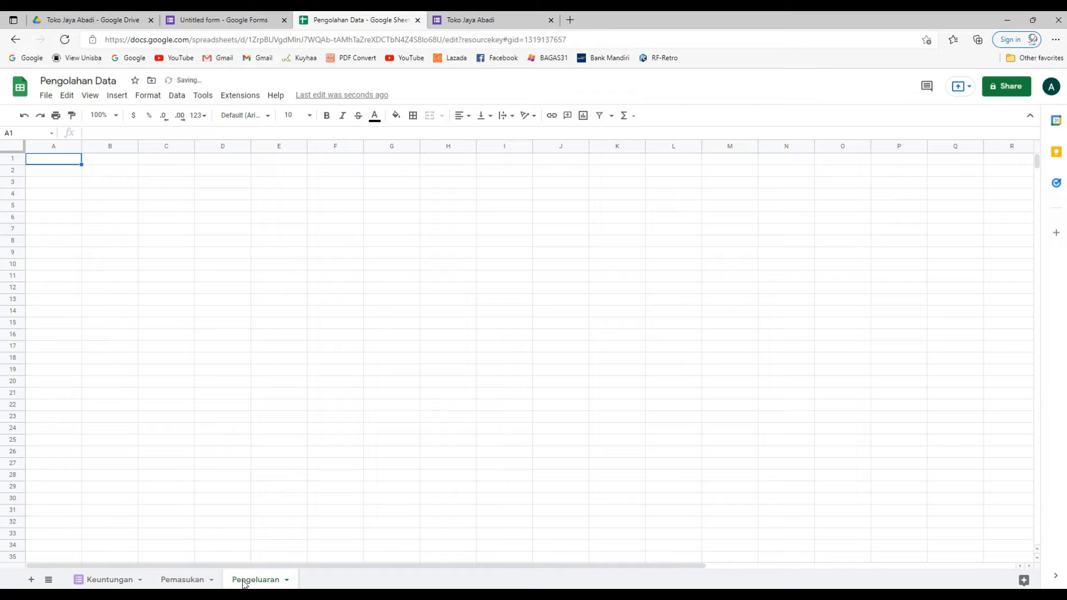
- On the Pemasukan sheet, enter the headers Produk in A1 and Harga Produk in B1
{"action": "left_click", "coordinate": [201, 582]}
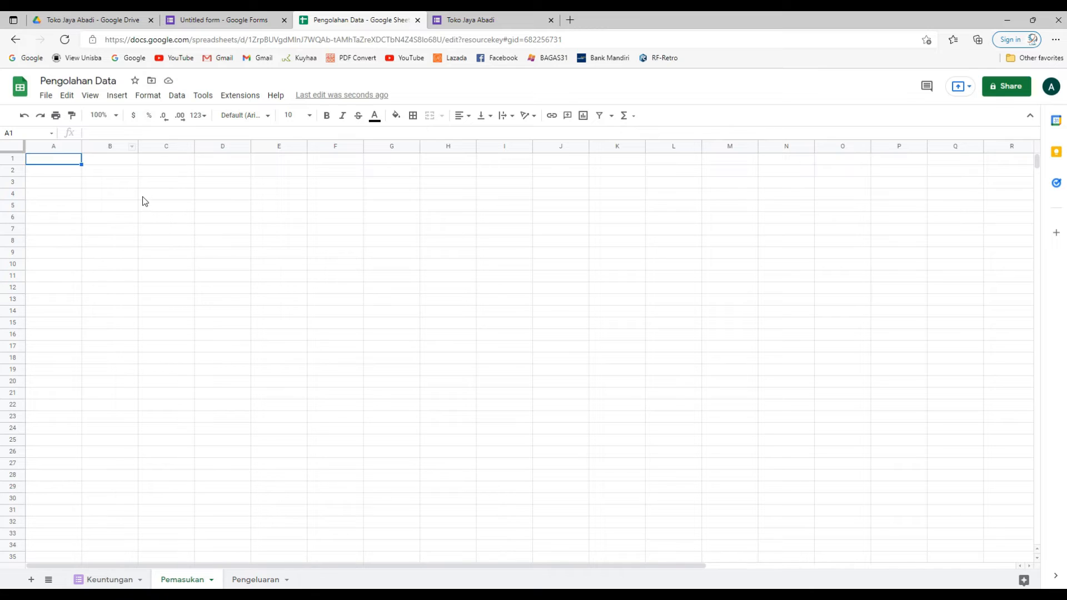
{"action": "left_click", "coordinate": [123, 581]}
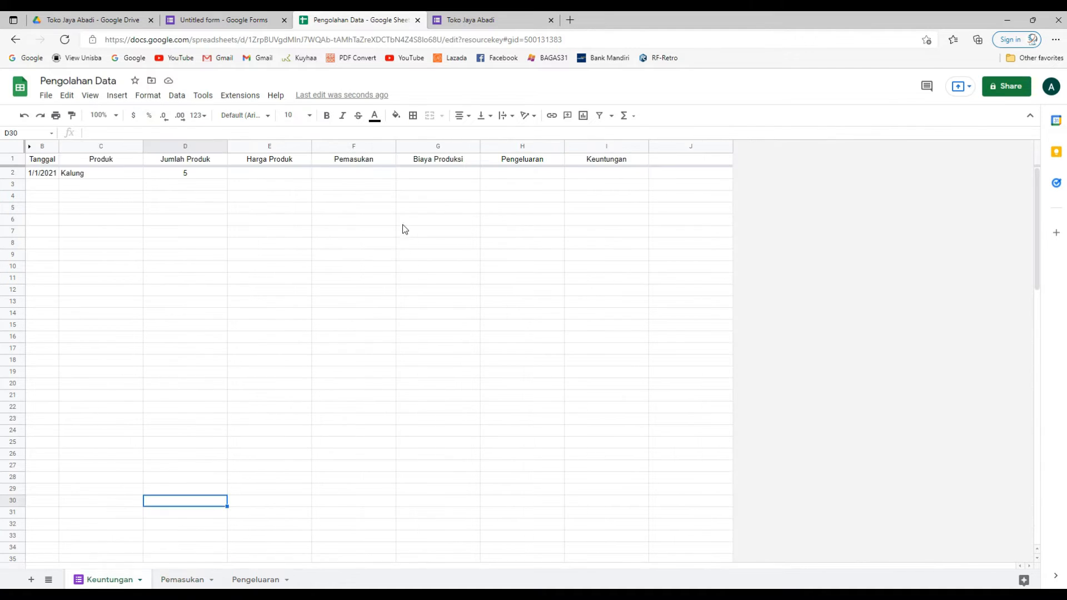
{"action": "left_click", "coordinate": [188, 579]}
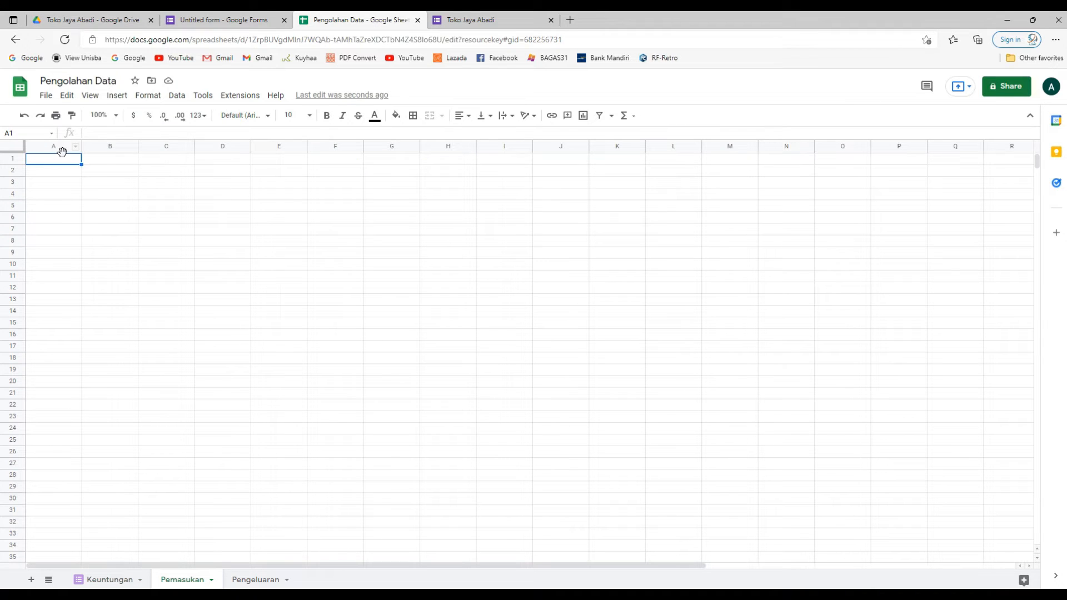
{"action": "type", "text": "Produk"}
{"action": "key", "text": "Tab"}
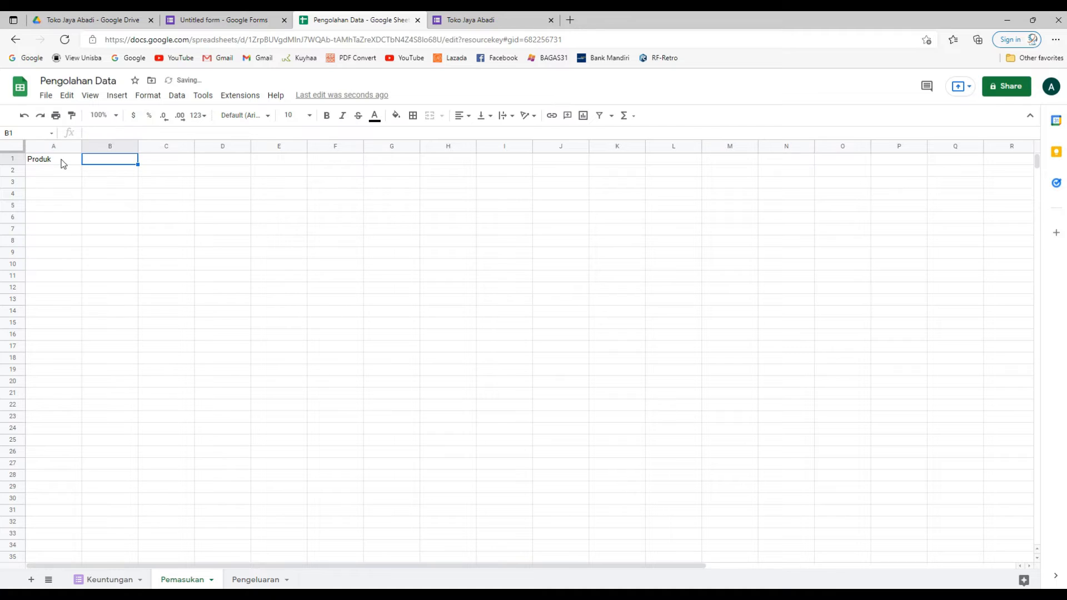
{"action": "type", "text": "Harga"}
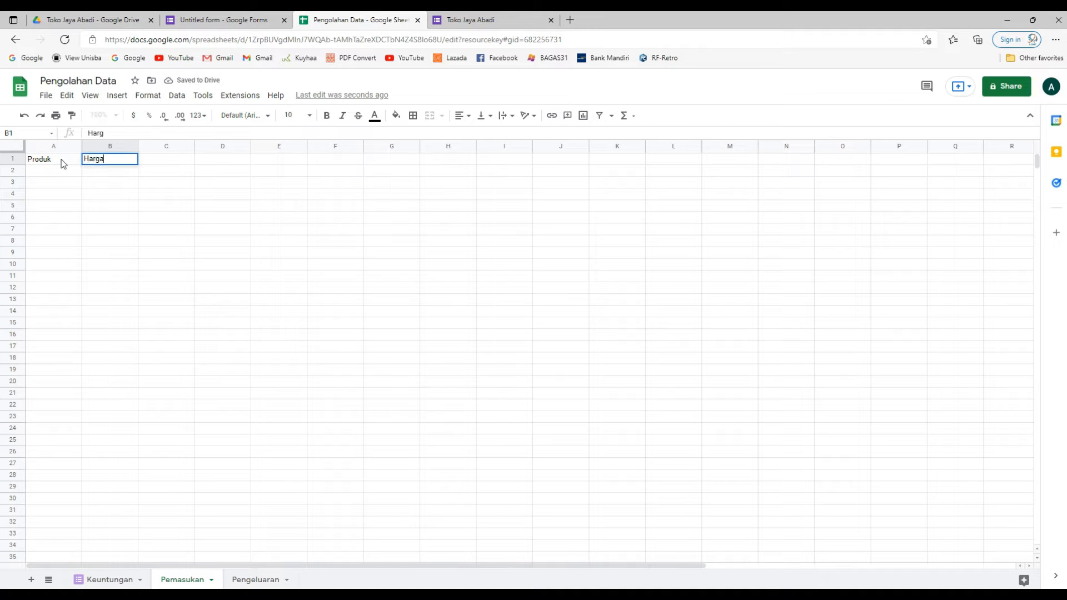
{"action": "type", "text": " Produk"}
{"action": "key", "text": "Return"}
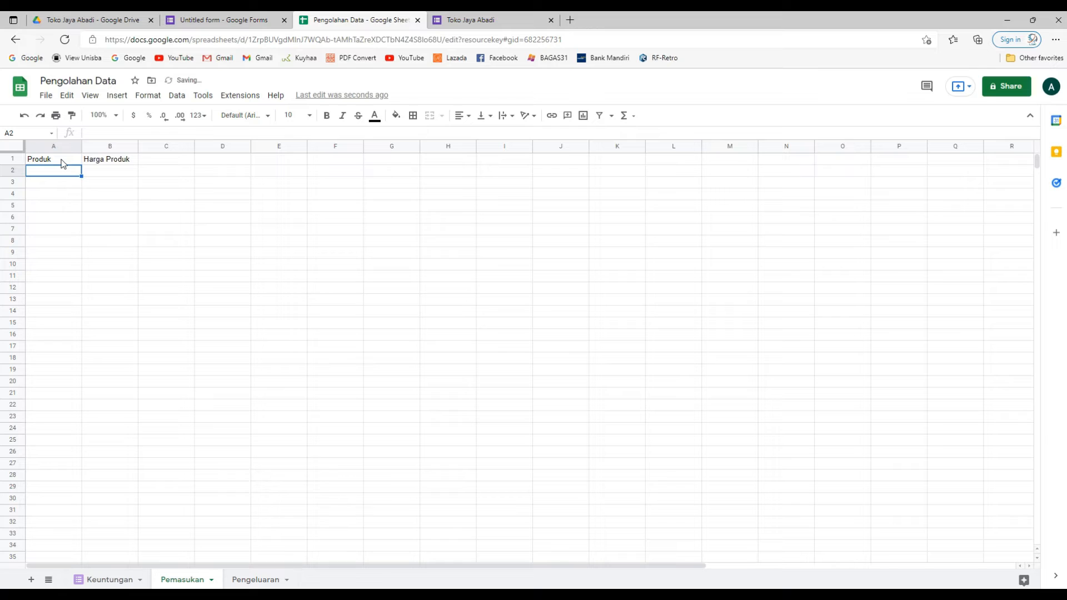
- Check the form's Produk options and list Kalung, Gelang and Anting in cells A2:A4 of the Pemasukan sheet
{"action": "left_click", "coordinate": [240, 20]}
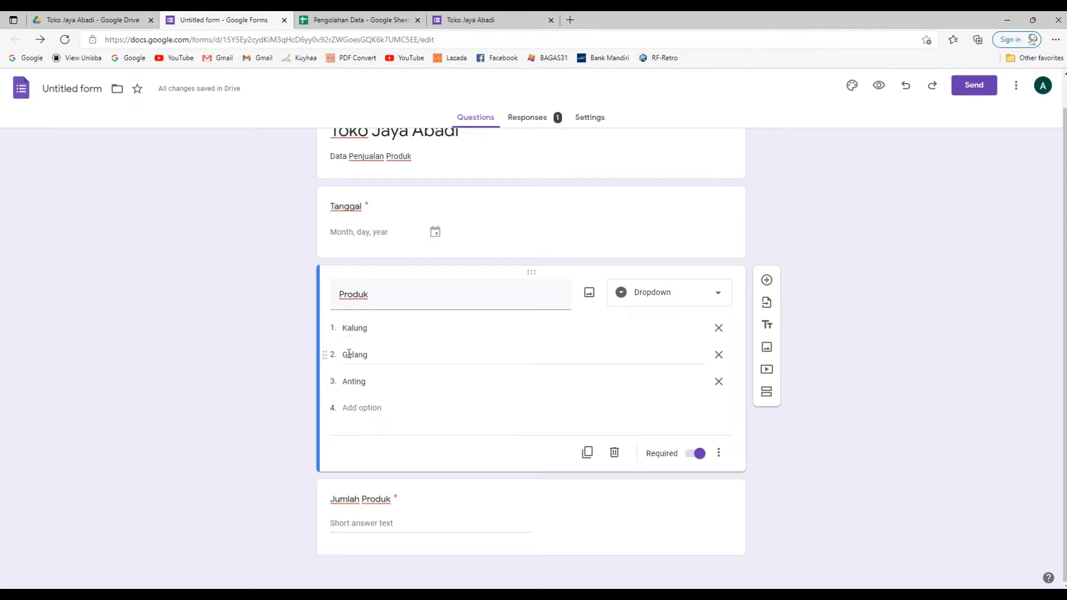
{"action": "left_click", "coordinate": [328, 20]}
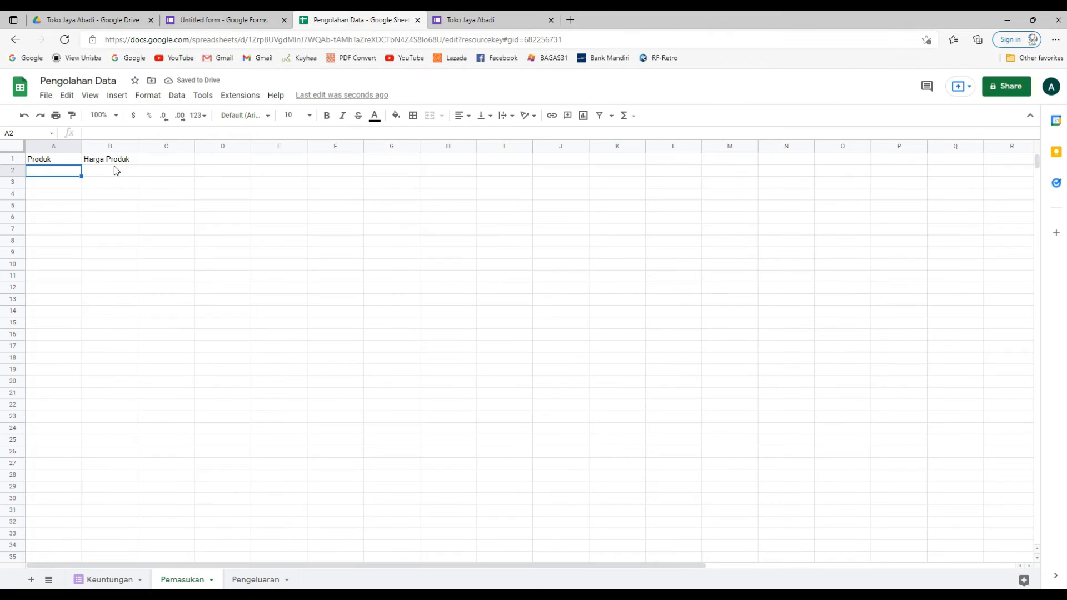
{"action": "type", "text": "Kalung"}
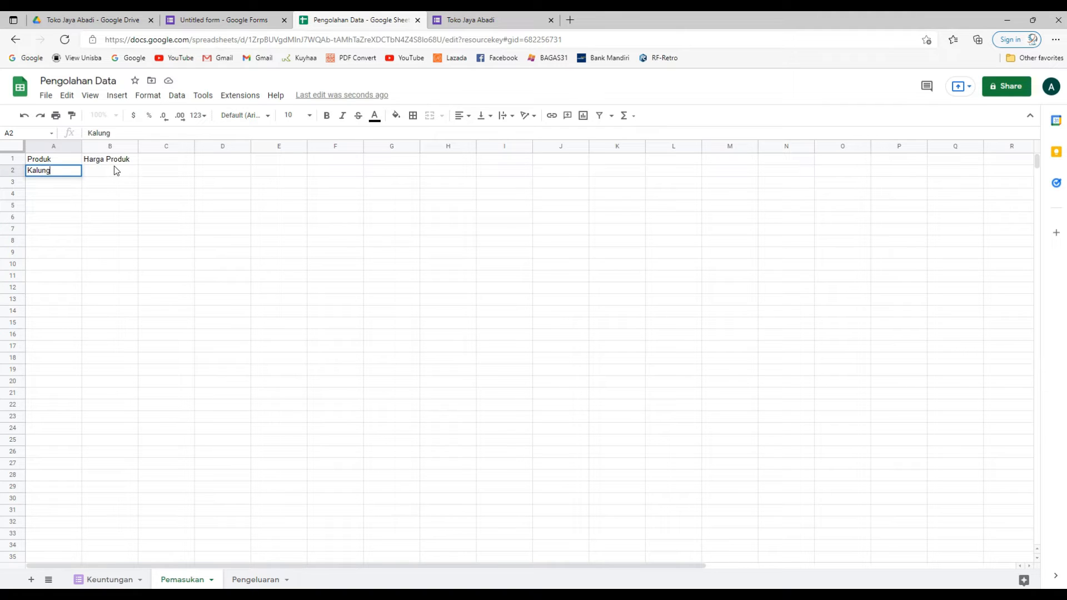
{"action": "key", "text": "Return"}
{"action": "type", "text": "Gelang"}
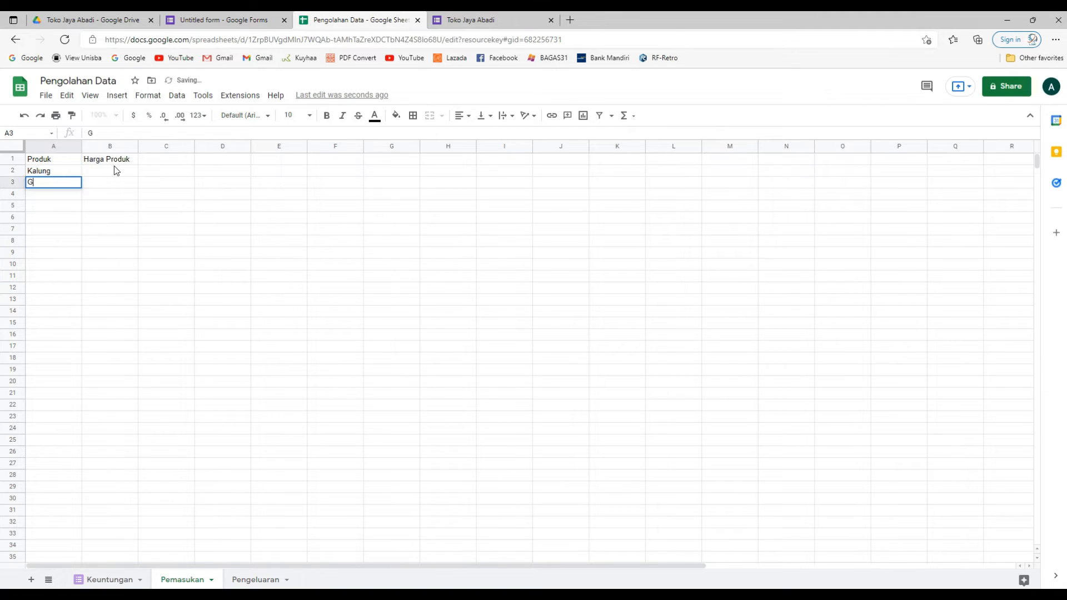
{"action": "key", "text": "Return"}
{"action": "type", "text": "Anting"}
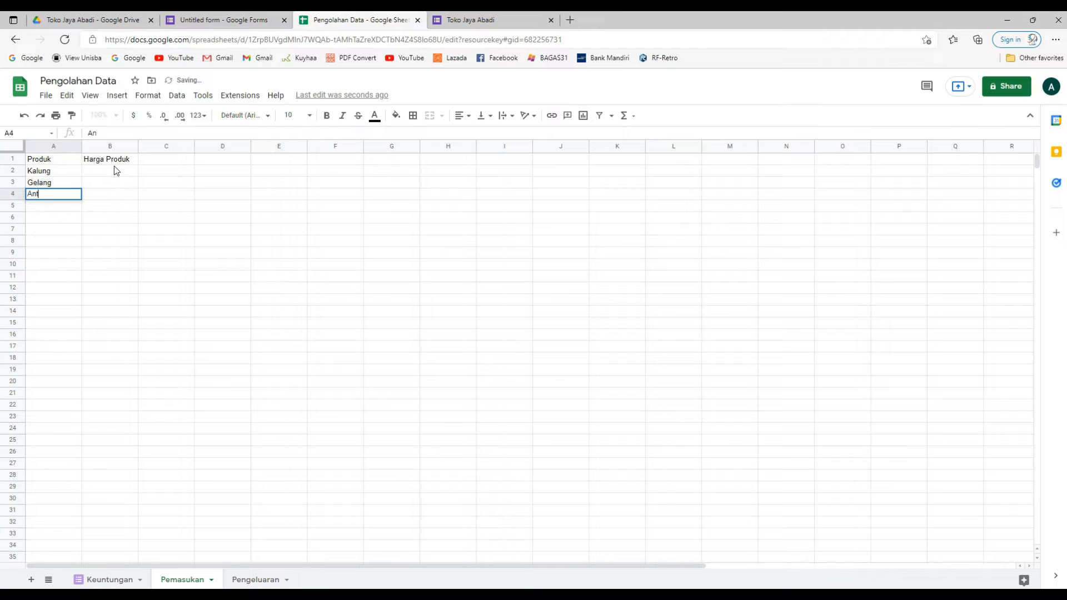
{"action": "key", "text": "Return"}
- Centre the header cells A1:B1 horizontally and make them bold
{"action": "key", "text": "Up"}
{"action": "key", "text": "Up"}
{"action": "key", "text": "Up"}
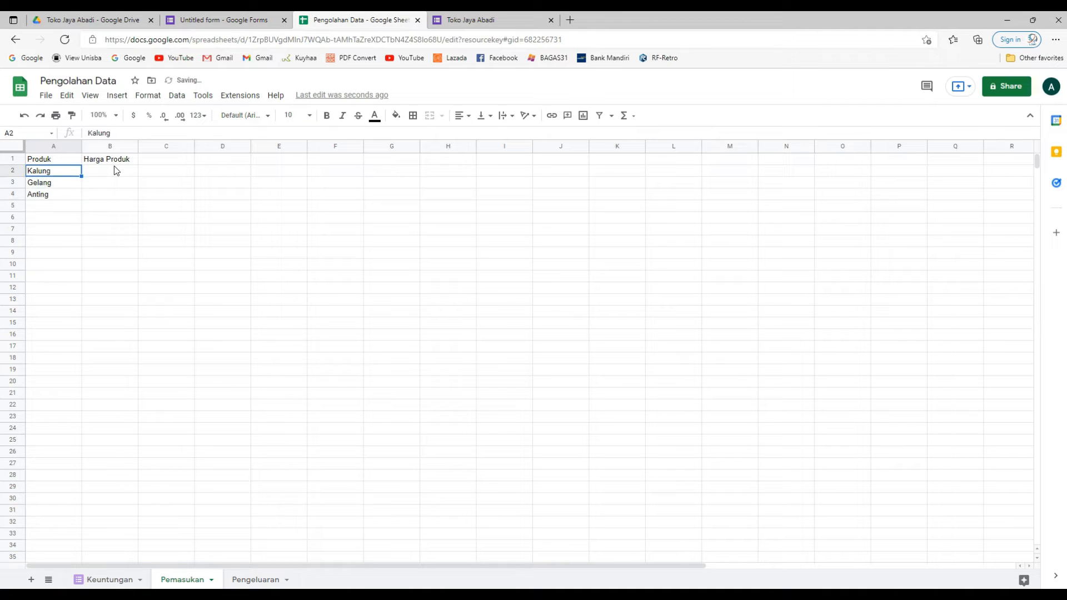
{"action": "key", "text": "Up"}
{"action": "key", "text": "shift+Right"}
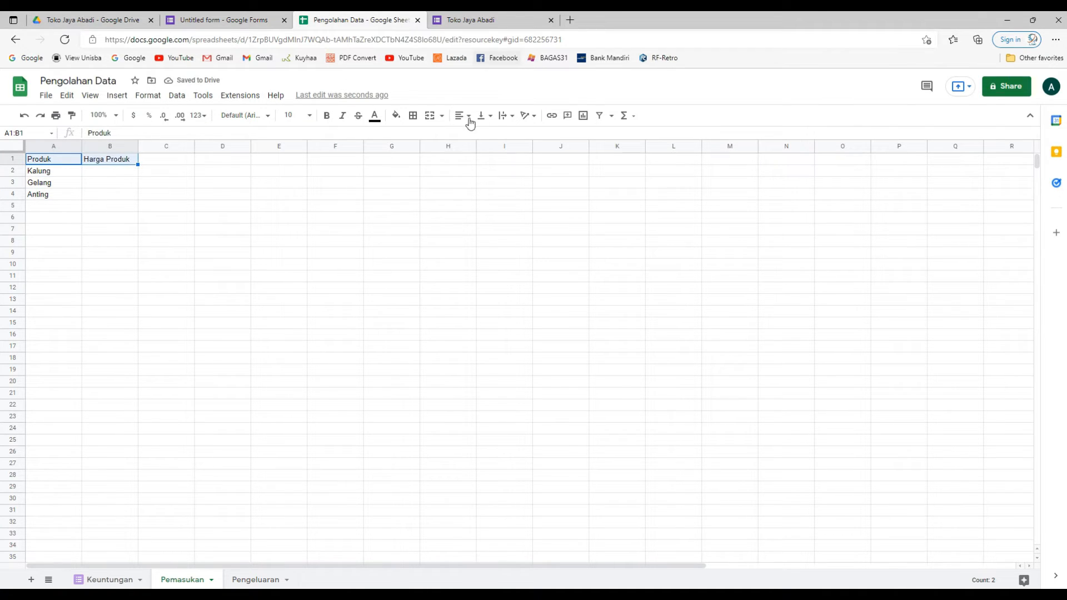
{"action": "left_click", "coordinate": [464, 116]}
{"action": "left_click", "coordinate": [475, 135]}
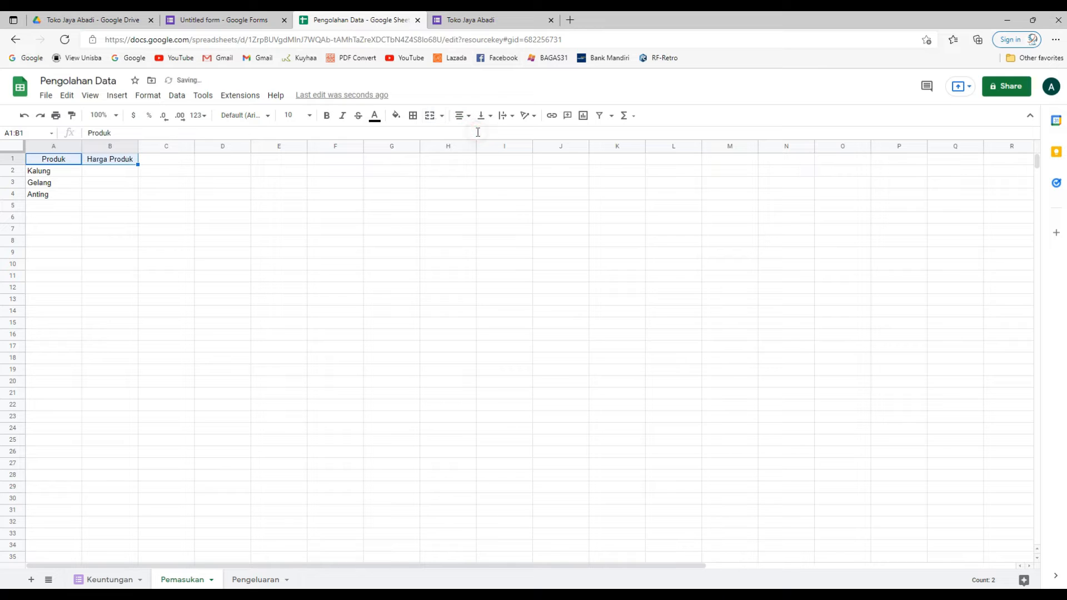
{"action": "left_click", "coordinate": [327, 115]}
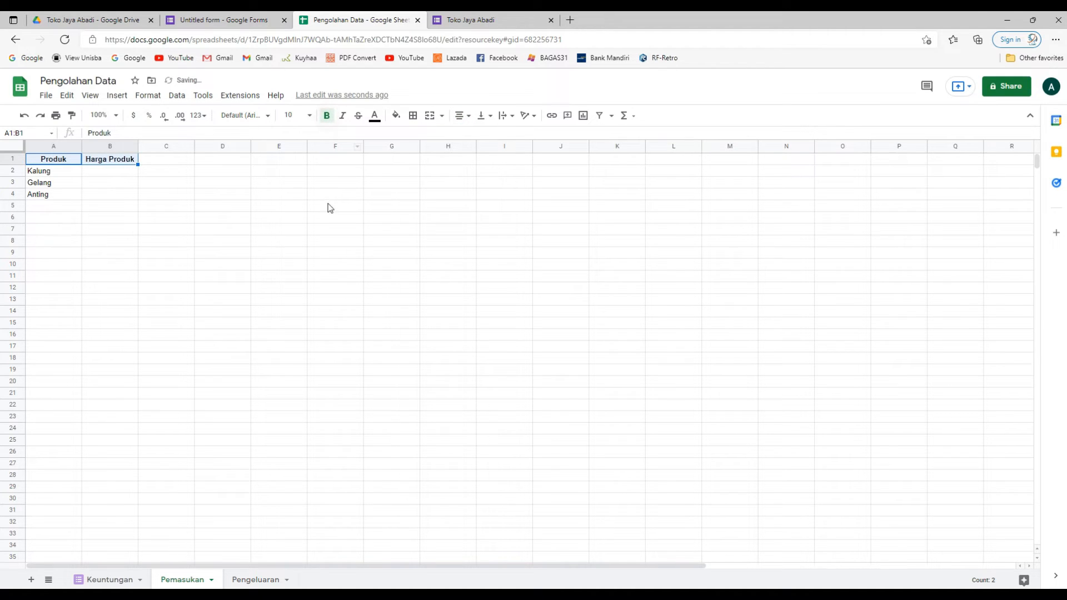
- Enter the product prices in column B: 100000 for Kalung, 75000 for Gelang and 50000 for Anting
{"action": "left_click", "coordinate": [65, 172]}
{"action": "left_click", "coordinate": [102, 175]}
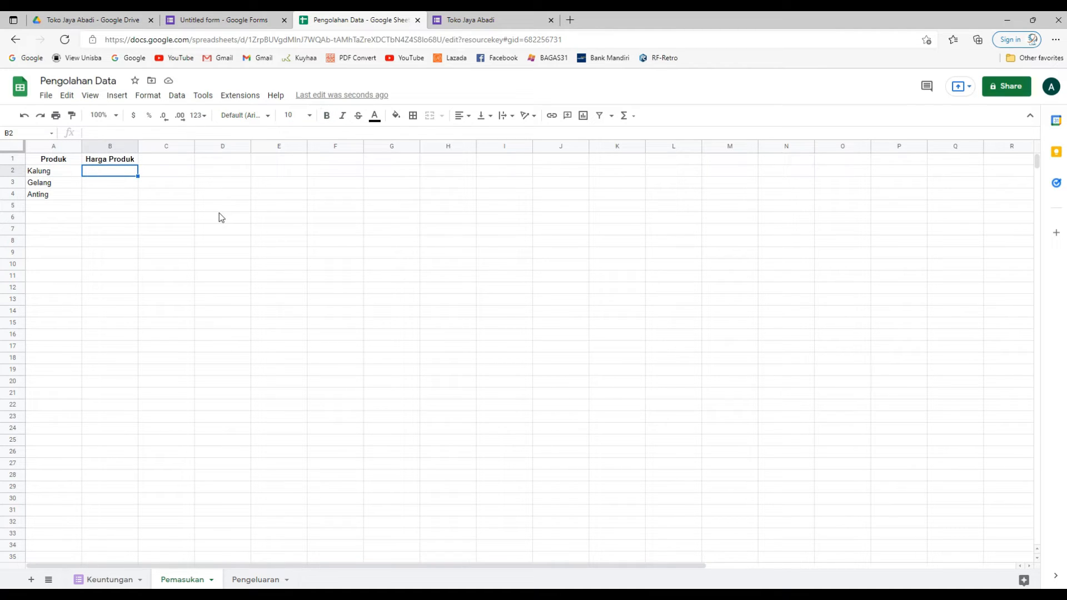
{"action": "type", "text": "100000"}
{"action": "key", "text": "Return"}
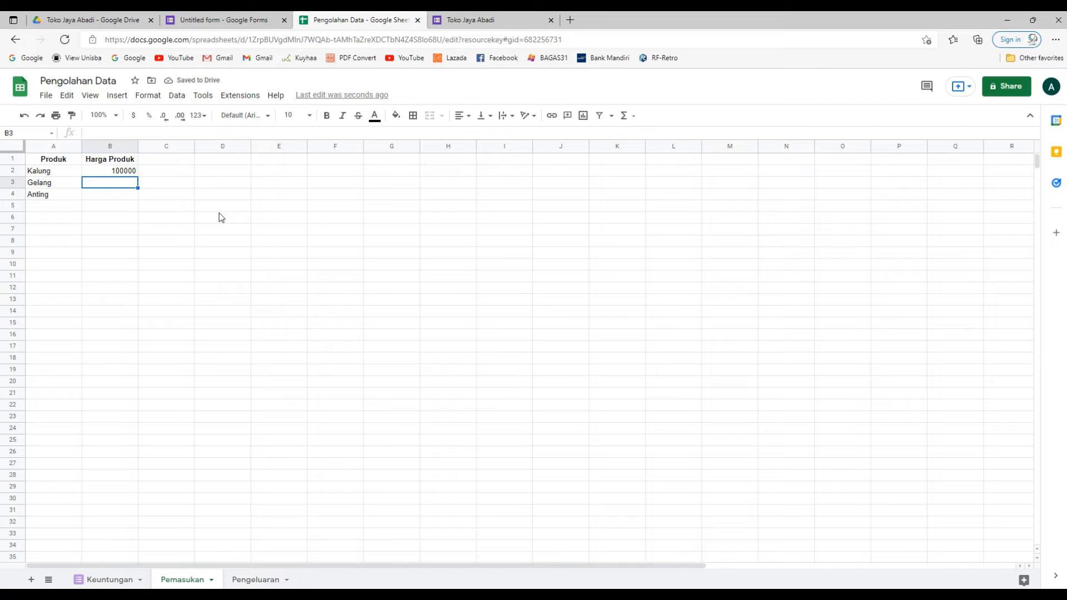
{"action": "type", "text": "7500"}
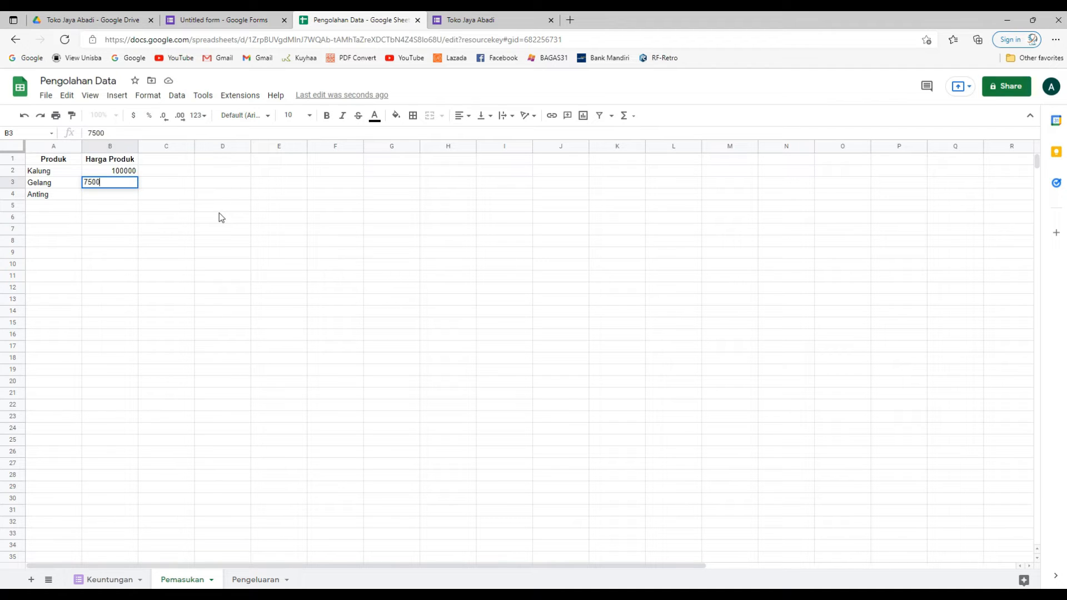
{"action": "type", "text": "0"}
{"action": "key", "text": "Return"}
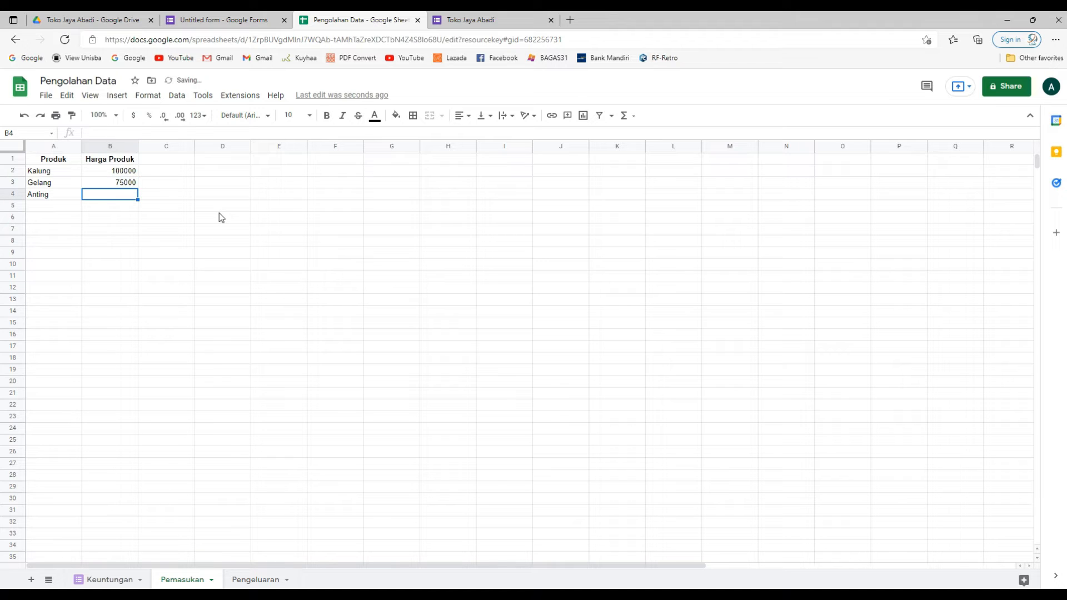
{"action": "type", "text": "50"}
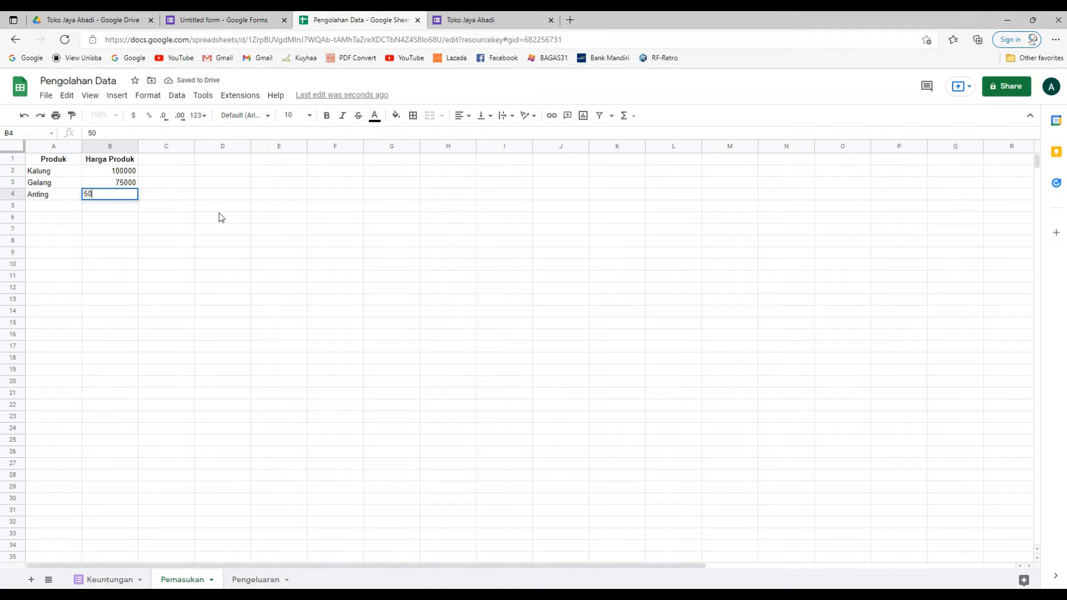
{"action": "type", "text": "000"}
{"action": "key", "text": "Return"}
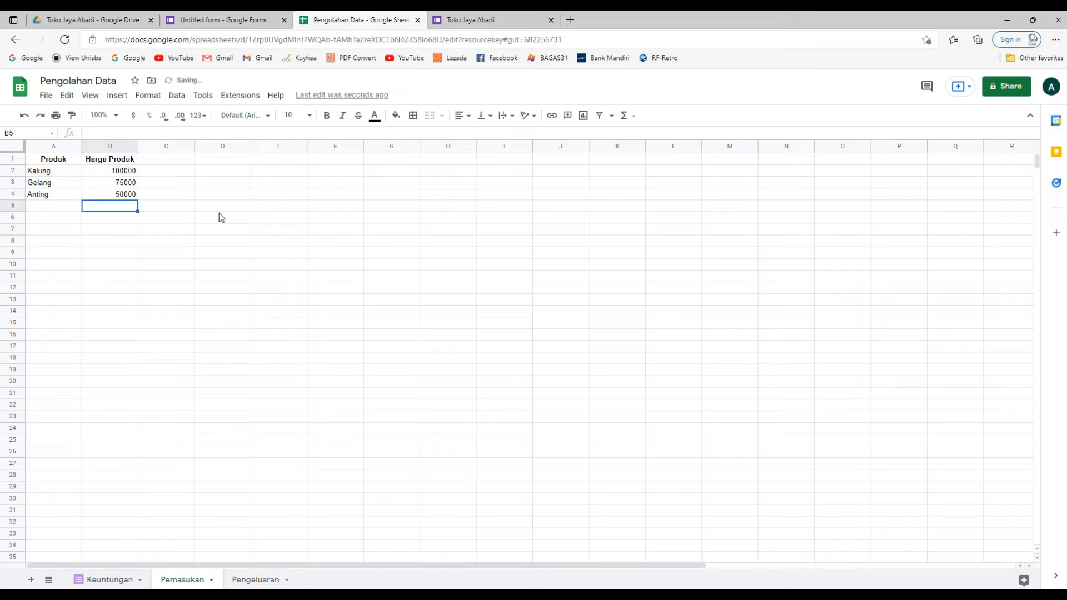
- Format the prices in B2:B4 as rupiah with the "Rp" #,##0 number format and align them left
{"action": "left_click_drag", "start_coordinate": [130, 171], "coordinate": [127, 199]}
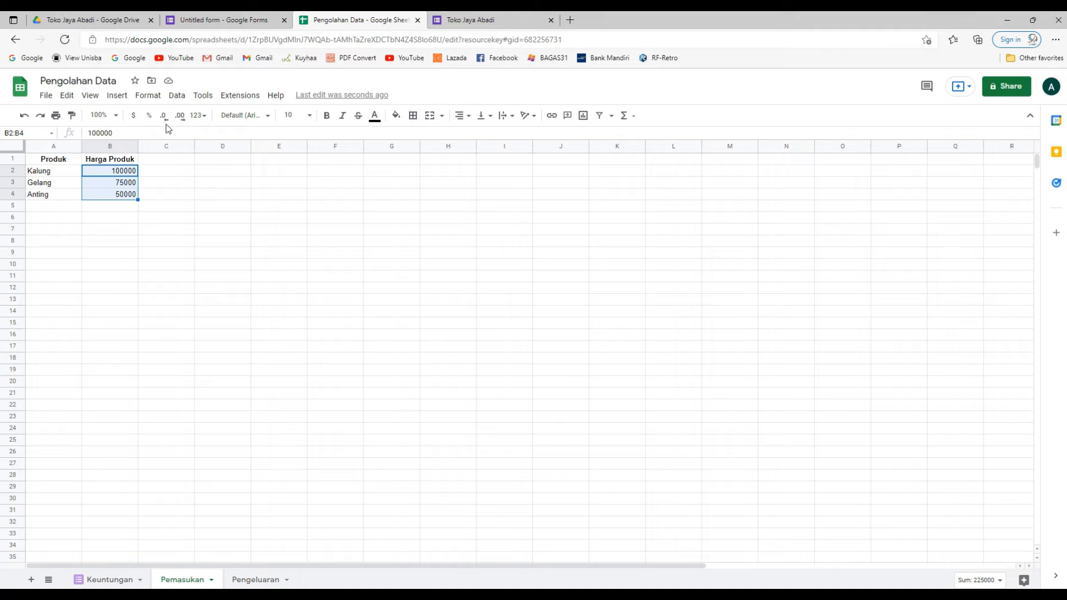
{"action": "left_click", "coordinate": [134, 115]}
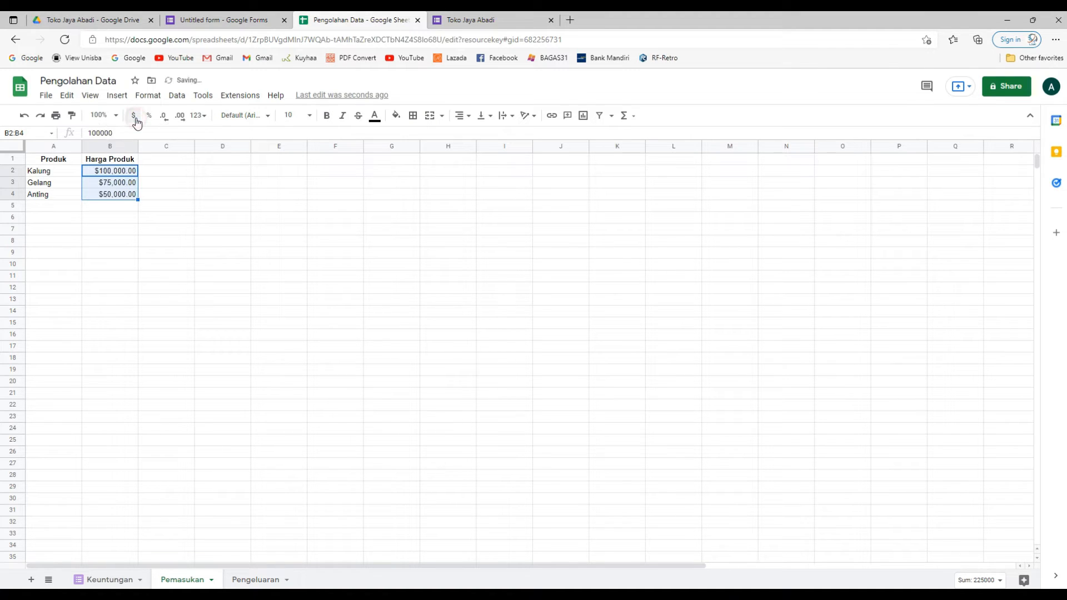
{"action": "left_click", "coordinate": [198, 117]}
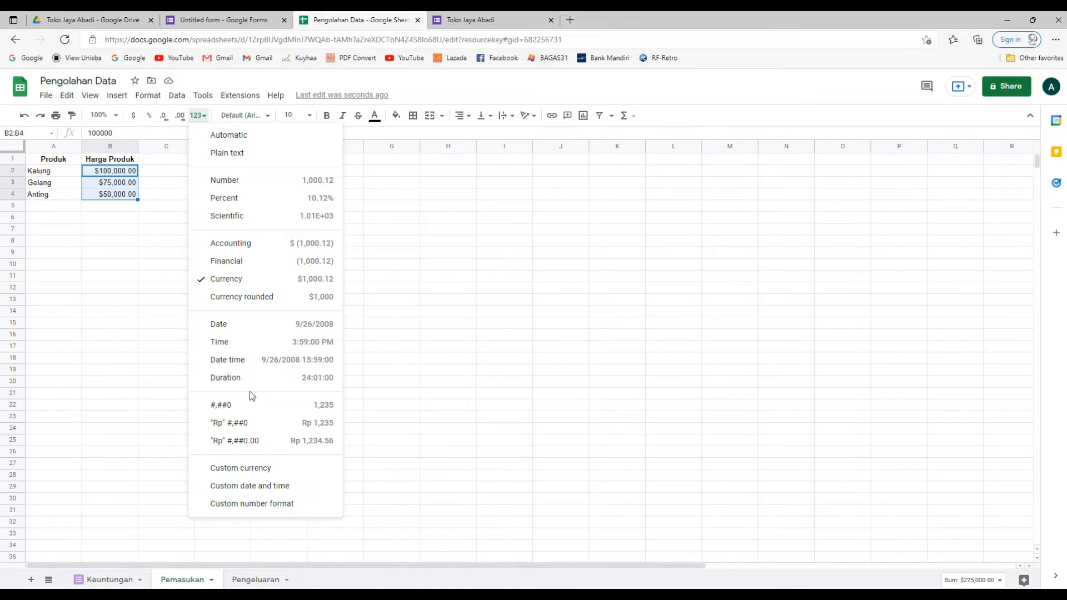
{"action": "left_click", "coordinate": [254, 428]}
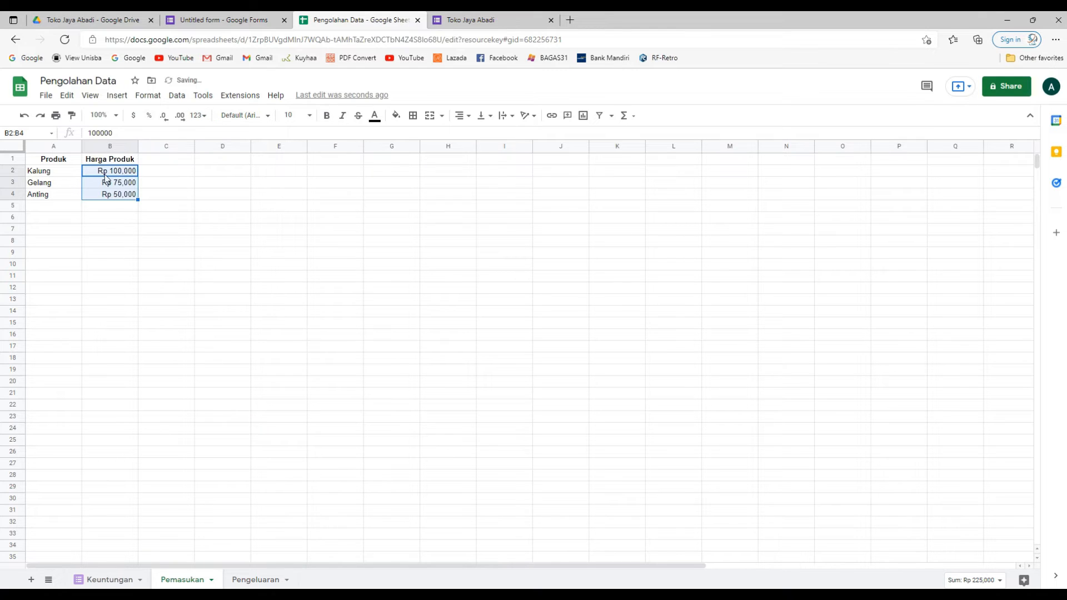
{"action": "left_click", "coordinate": [461, 115]}
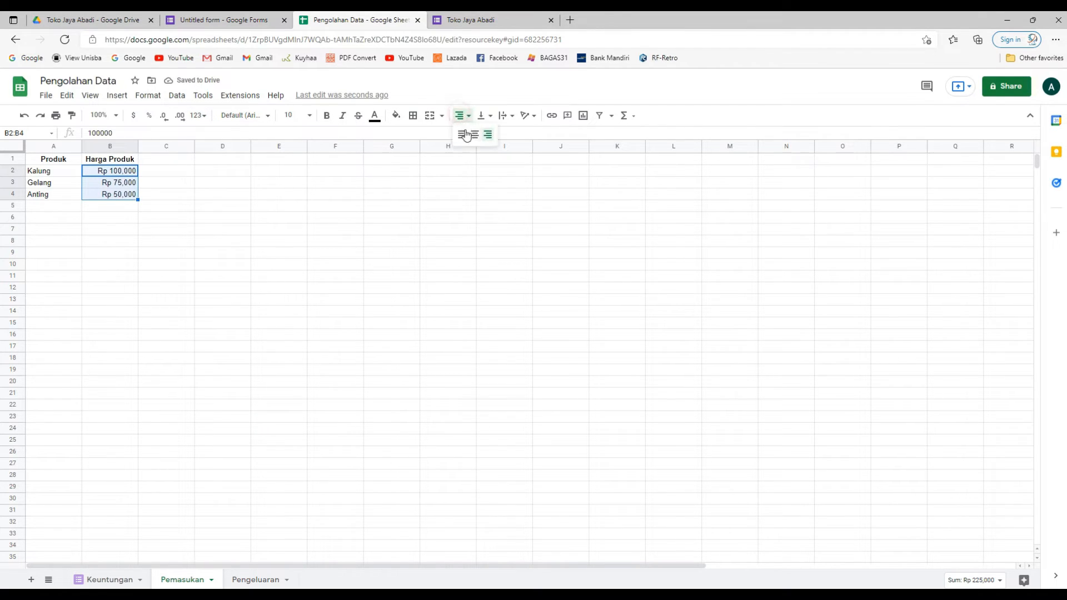
{"action": "left_click", "coordinate": [464, 134]}
{"action": "left_click", "coordinate": [240, 230]}
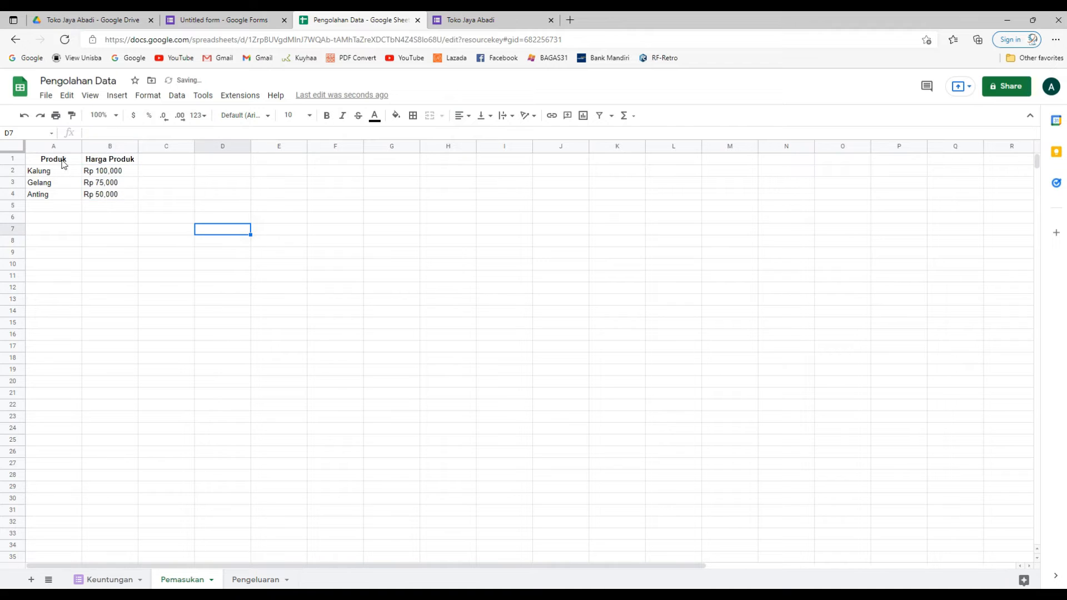
- Apply all borders to the product price table in A1:B4 of the Pemasukan sheet
{"action": "left_click_drag", "start_coordinate": [56, 162], "coordinate": [107, 196]}
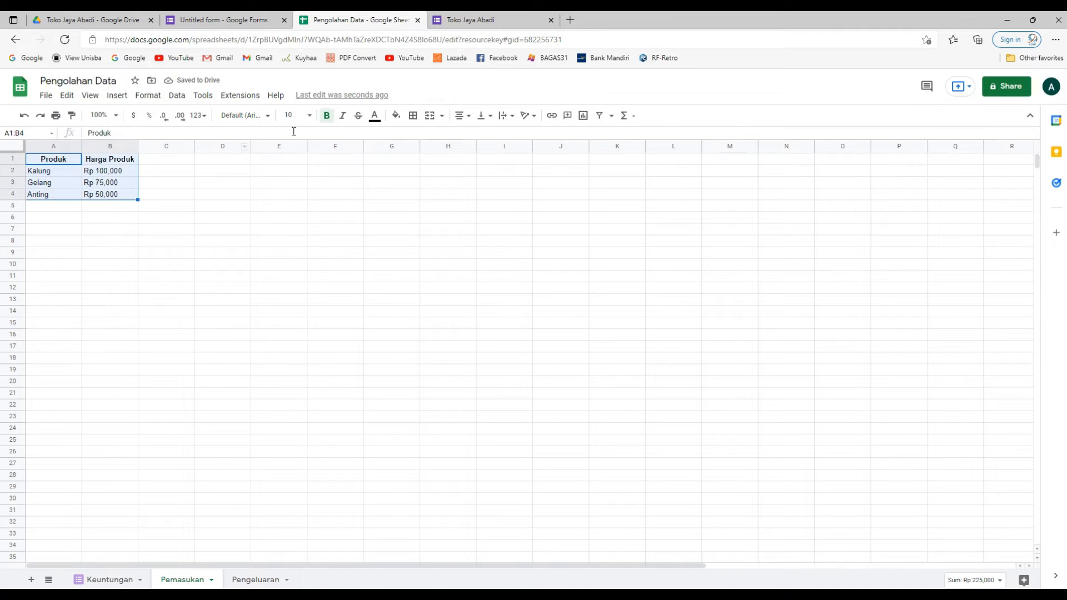
{"action": "left_click", "coordinate": [413, 115]}
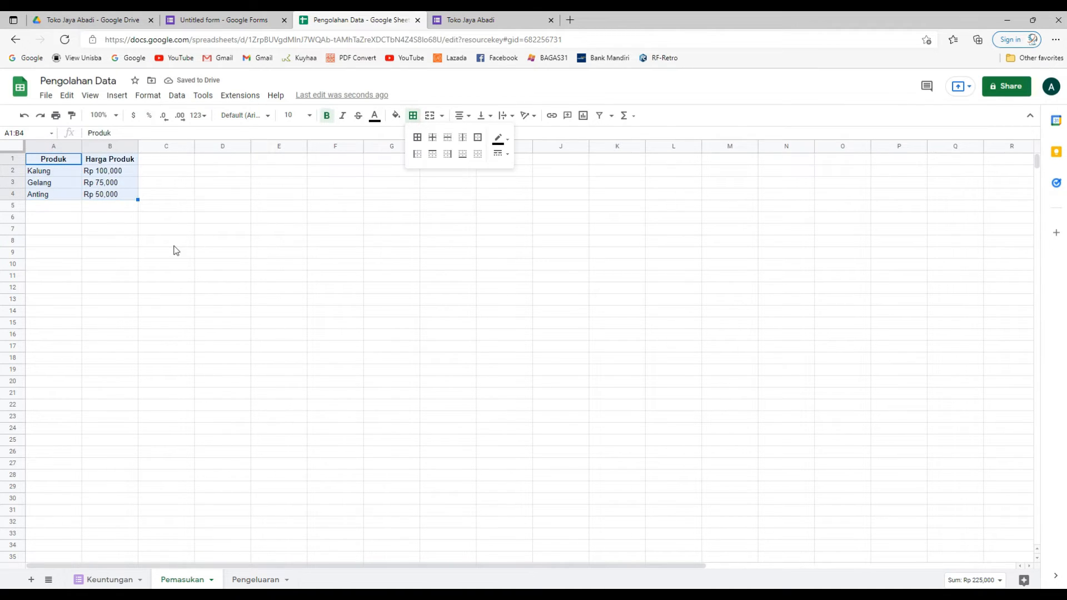
{"action": "left_click", "coordinate": [417, 137]}
{"action": "left_click", "coordinate": [245, 209]}
- Fill the header cells A1:B1 with the standard yellow colour
{"action": "left_click_drag", "start_coordinate": [59, 159], "coordinate": [116, 162]}
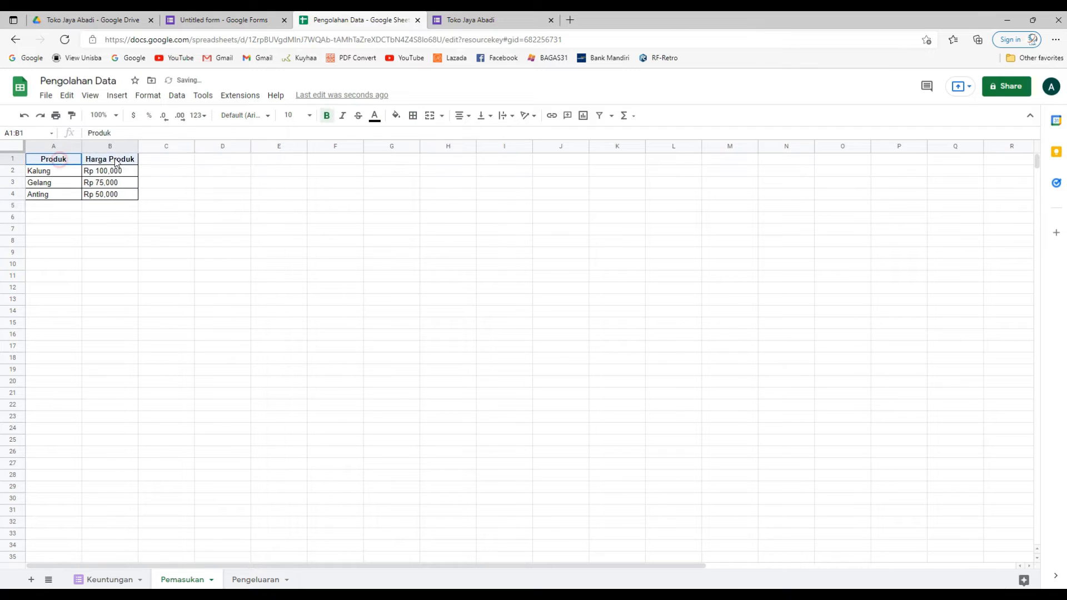
{"action": "left_click", "coordinate": [397, 116]}
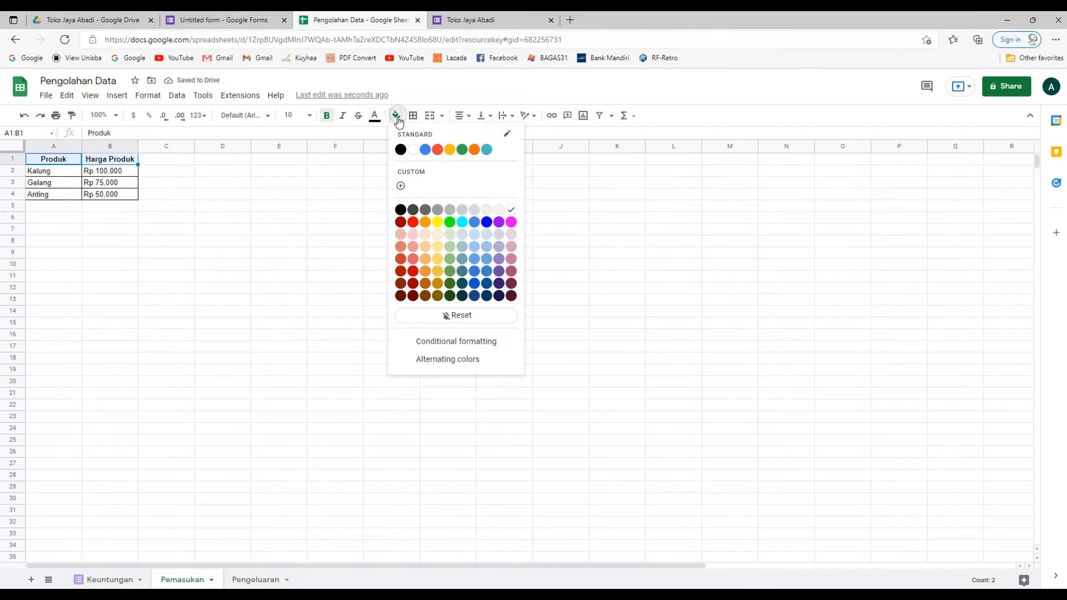
{"action": "left_click", "coordinate": [450, 150]}
{"action": "left_click", "coordinate": [207, 239]}
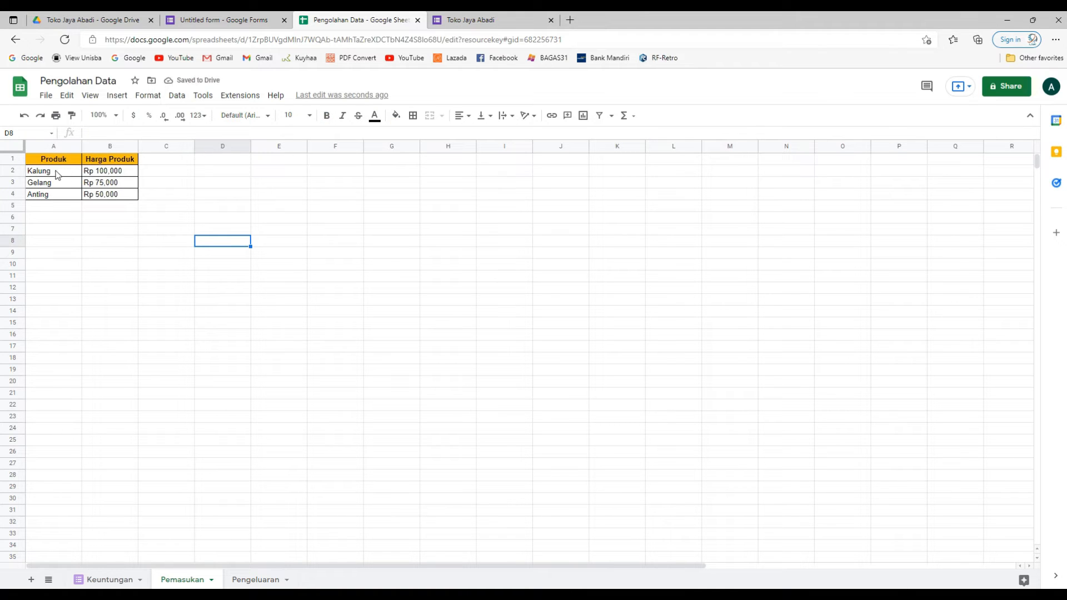
- Centre the product names in A2:A4 horizontally
{"action": "left_click_drag", "start_coordinate": [57, 175], "coordinate": [61, 194]}
{"action": "left_click", "coordinate": [460, 115]}
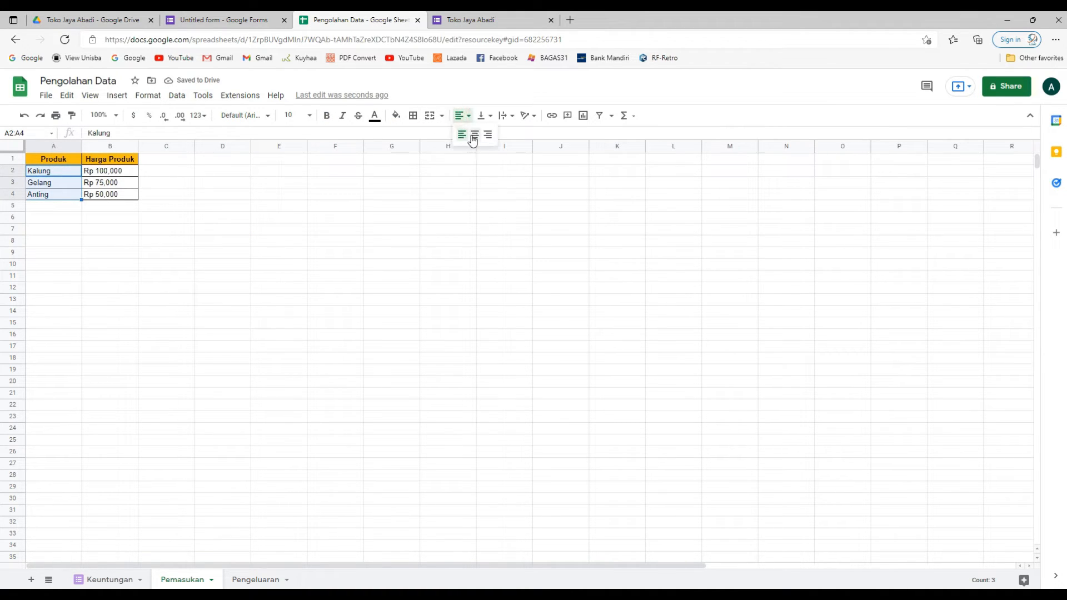
{"action": "left_click", "coordinate": [473, 138]}
{"action": "left_click", "coordinate": [289, 195]}
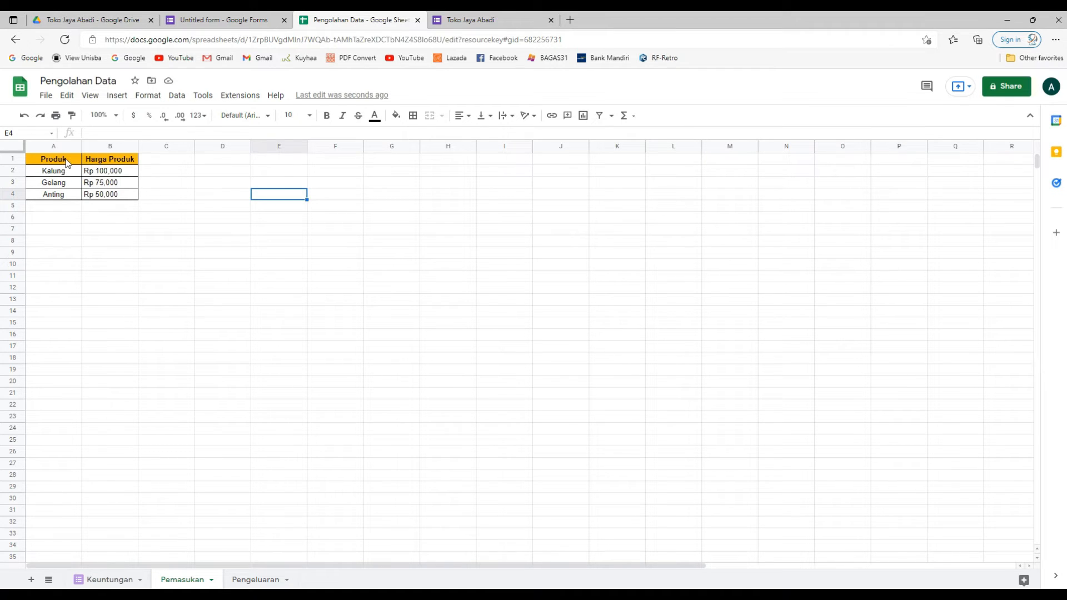
- Copy the table A1:B4 from the Pemasukan sheet to cell A1 of the Pengeluaran sheet
{"action": "left_click_drag", "start_coordinate": [65, 161], "coordinate": [112, 195]}
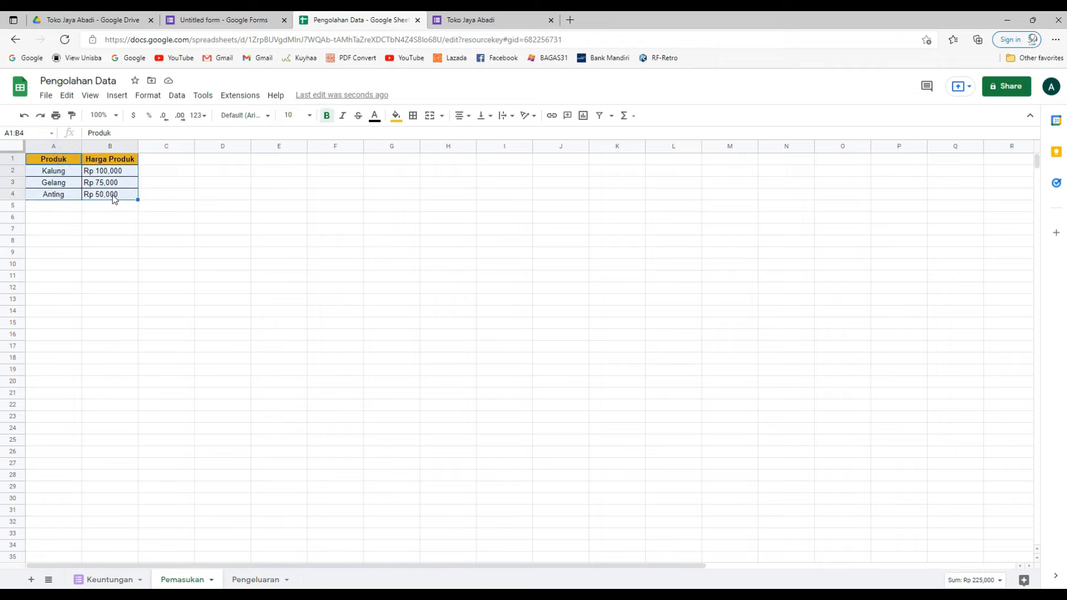
{"action": "key", "text": "ctrl+c"}
{"action": "left_click", "coordinate": [253, 580]}
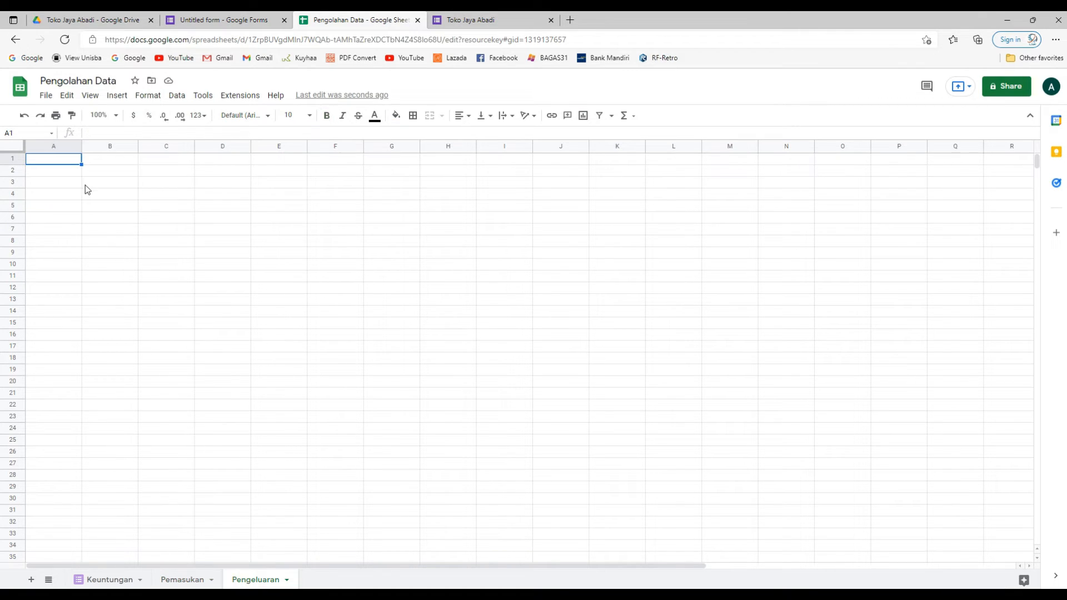
{"action": "key", "text": "ctrl+v"}
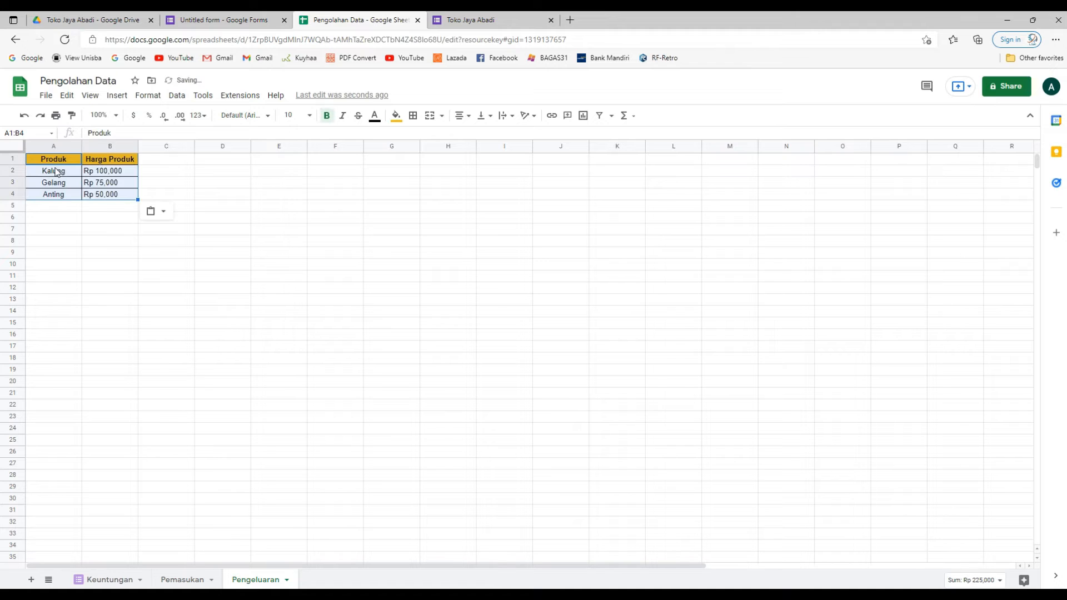
- Change the header in B1 of the Pengeluaran sheet to Biaya Produksi
{"action": "left_click", "coordinate": [97, 162]}
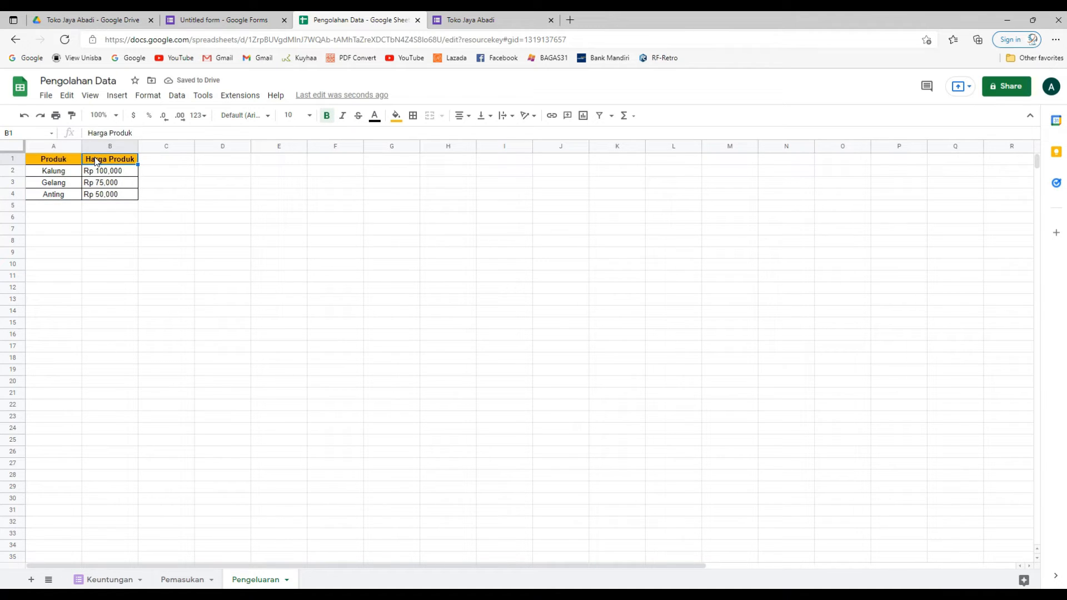
{"action": "type", "text": "Biaya Produ"}
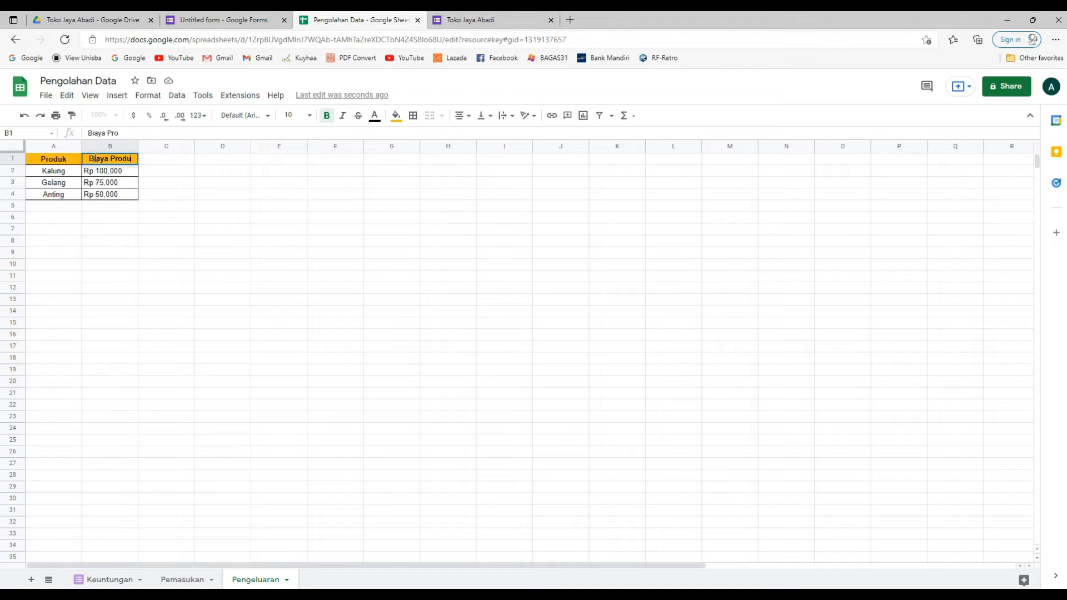
{"action": "type", "text": "ksi"}
{"action": "key", "text": "Return"}
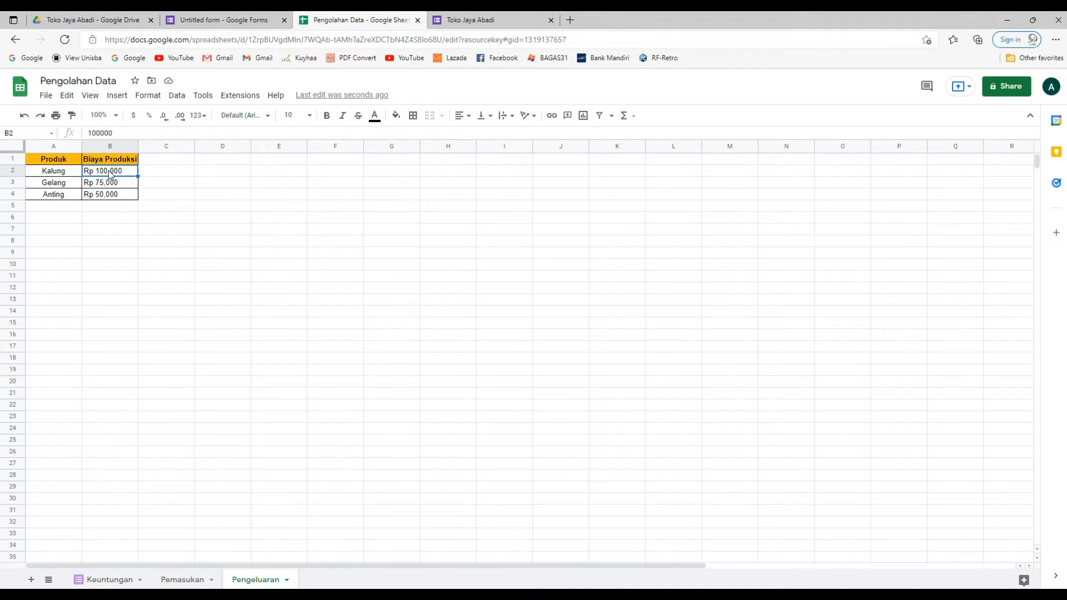
- Calculate Kalung's production cost in B2 of the Pengeluaran sheet with the formula =0.6*Pemasukan!B2
{"action": "left_click", "coordinate": [183, 580]}
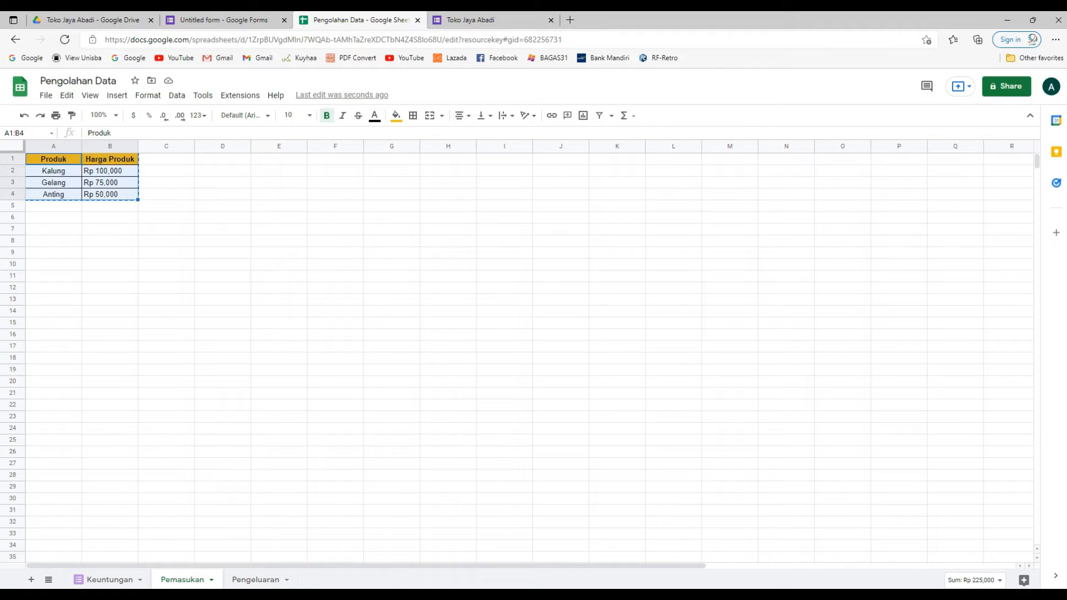
{"action": "right_click", "coordinate": [247, 578]}
{"action": "left_click", "coordinate": [121, 173]}
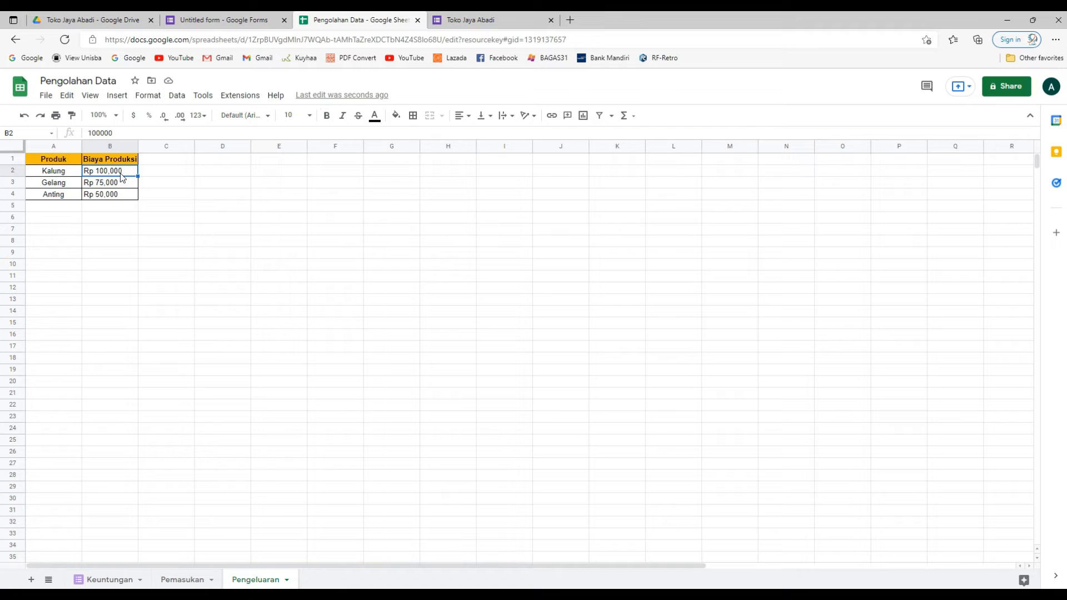
{"action": "type", "text": "="}
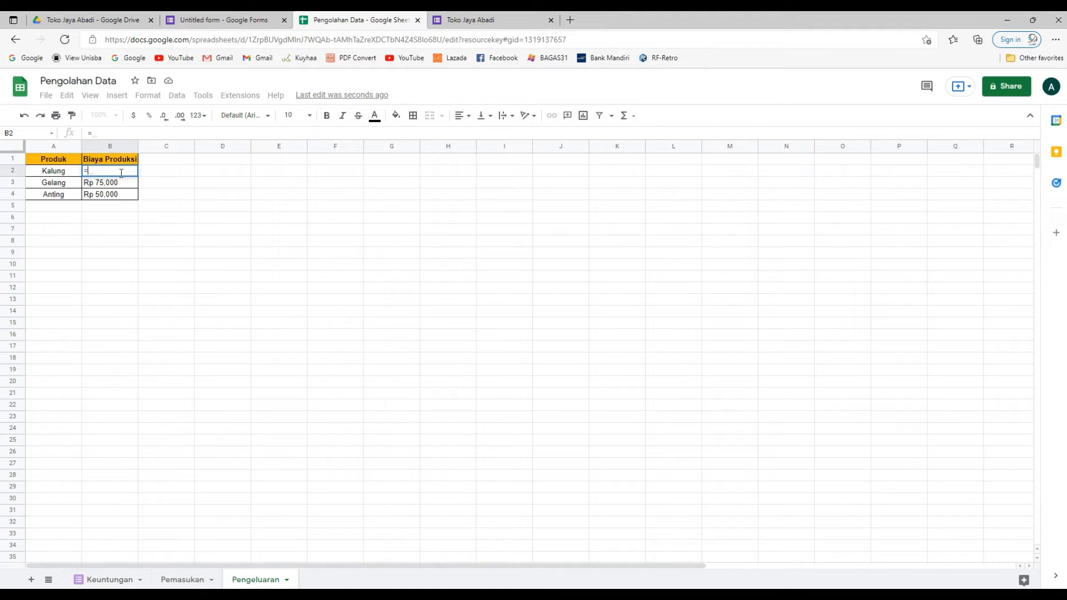
{"action": "type", "text": "0"}
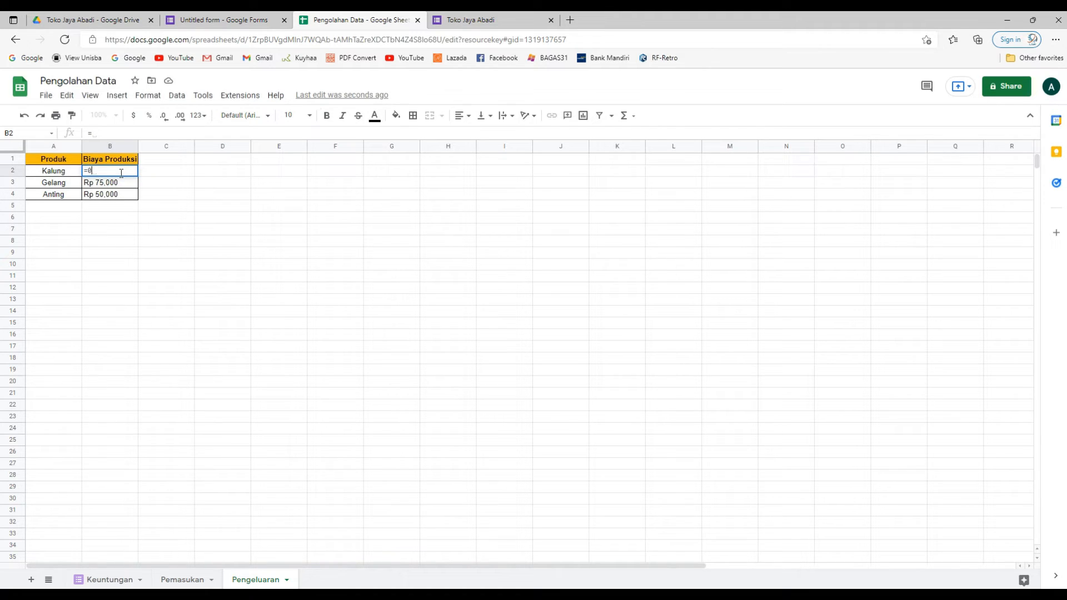
{"action": "type", "text": ".6*"}
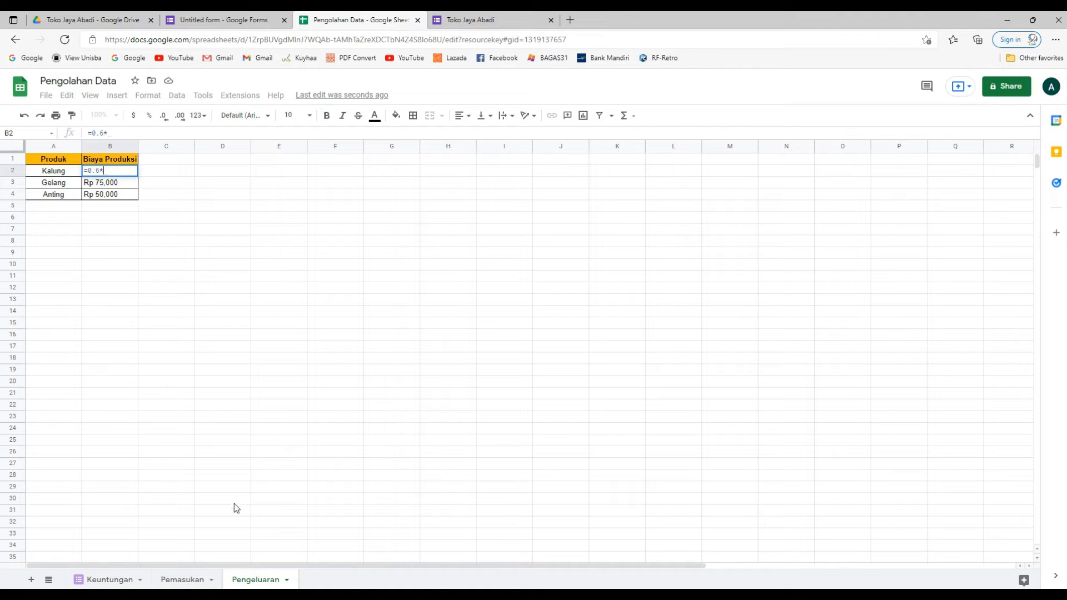
{"action": "left_click", "coordinate": [183, 580]}
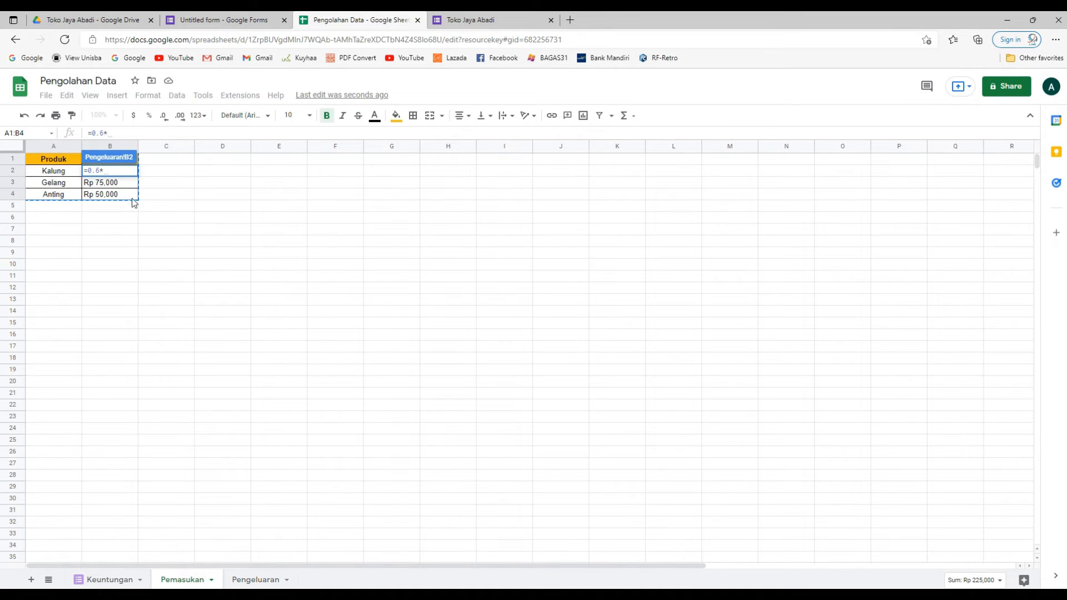
{"action": "left_click", "coordinate": [148, 171]}
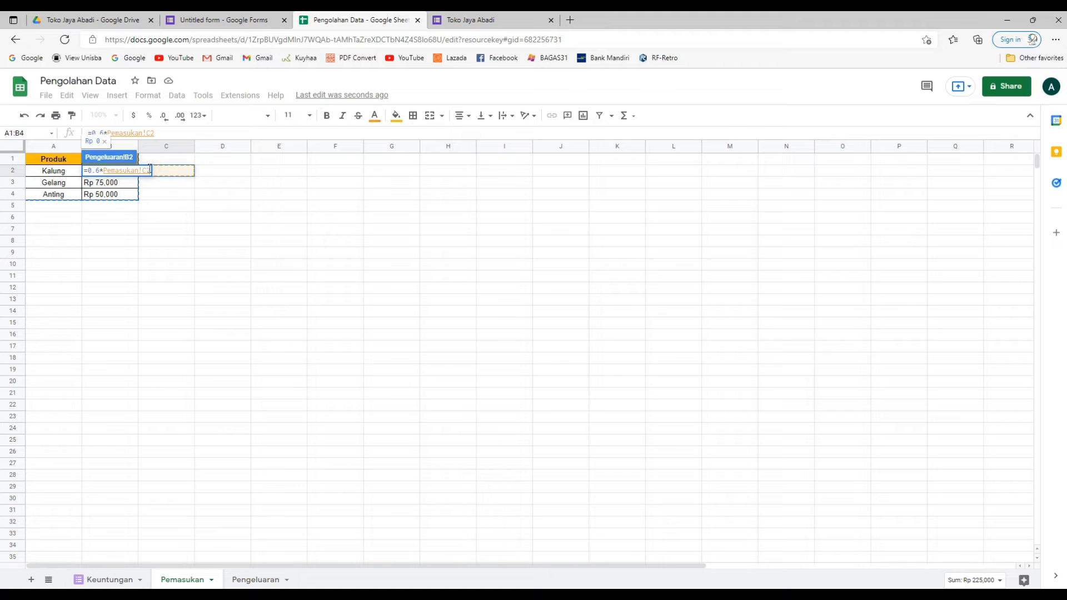
{"action": "key", "text": "Left"}
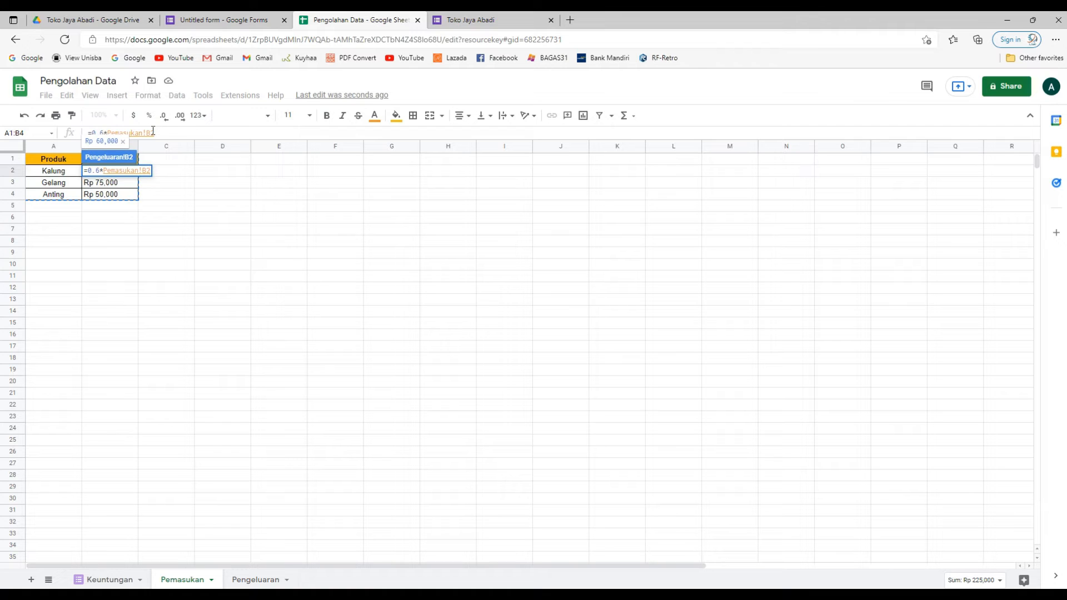
{"action": "key", "text": "Return"}
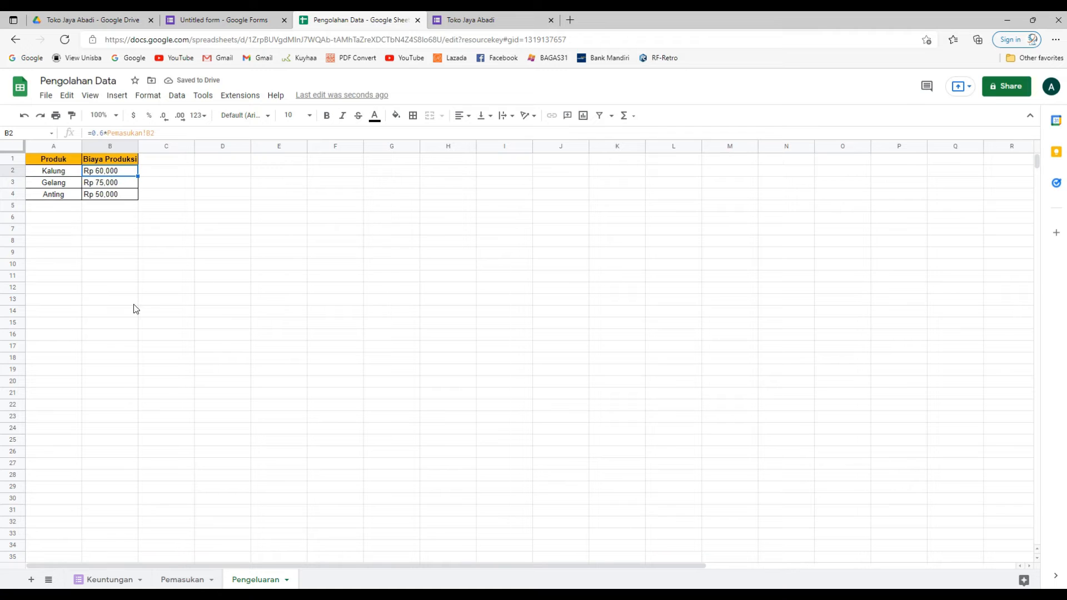
- Clear the copy selection on the Pemasukan sheet and fill the Pengeluaran sheet's B2 formula down to B4
{"action": "left_click", "coordinate": [189, 580]}
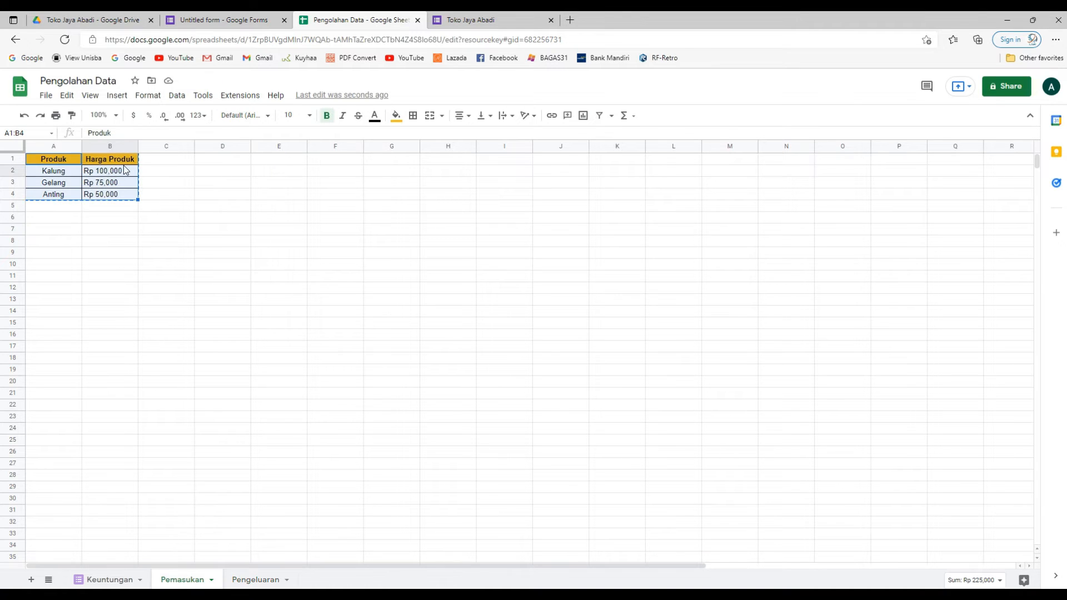
{"action": "left_click", "coordinate": [63, 162]}
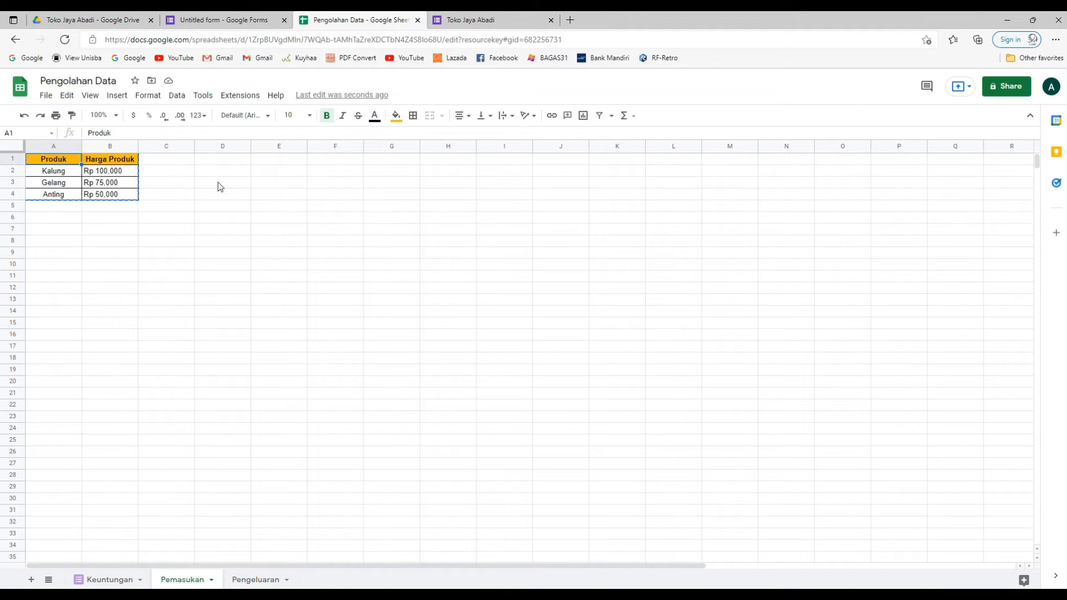
{"action": "key", "text": "Escape"}
{"action": "left_click", "coordinate": [259, 579]}
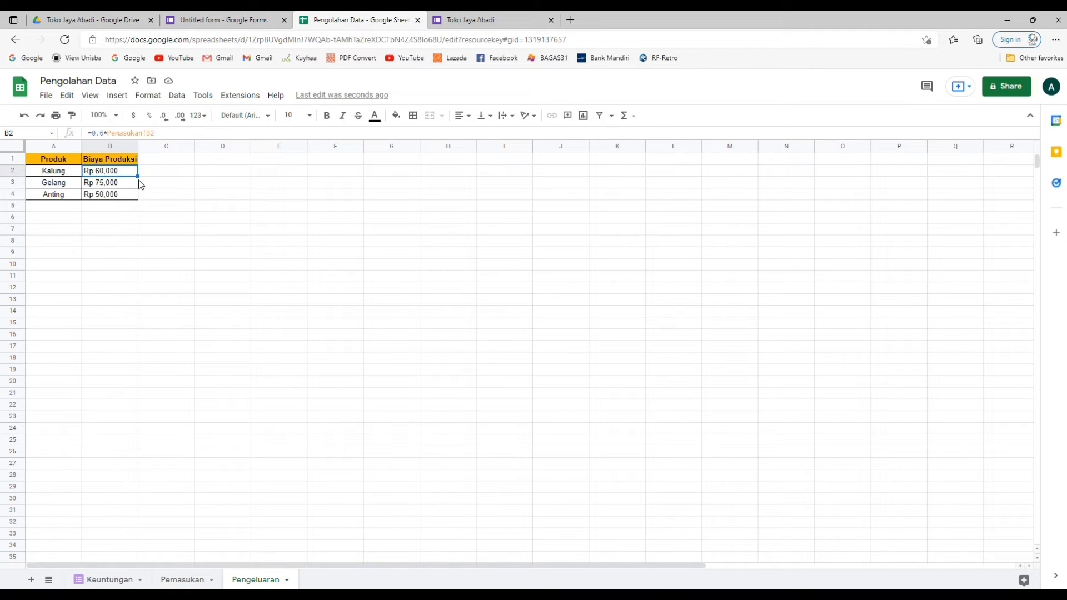
{"action": "left_click_drag", "start_coordinate": [138, 176], "coordinate": [139, 199]}
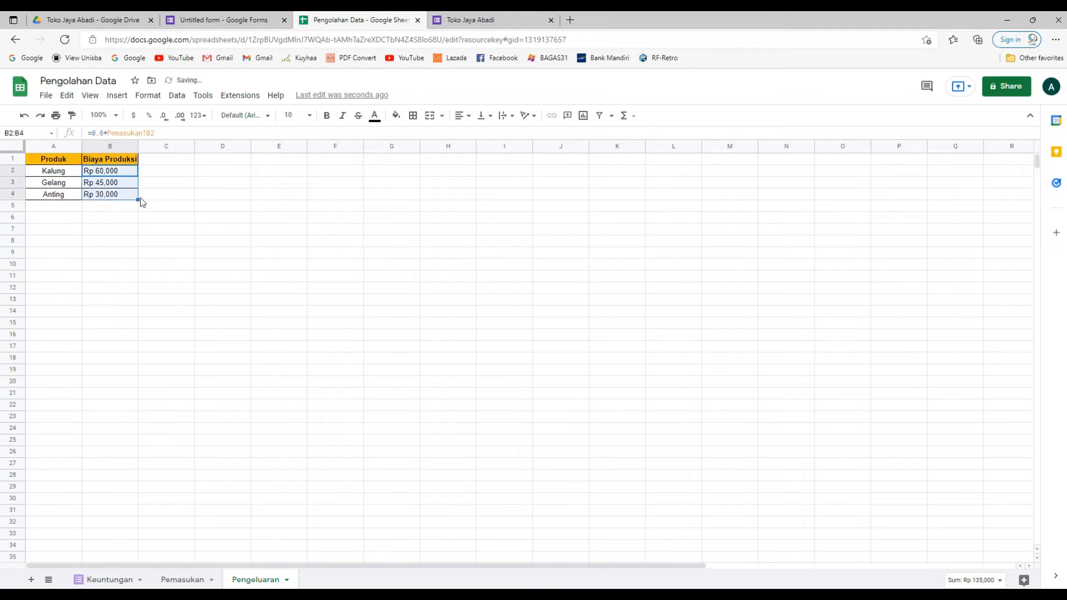
{"action": "left_click", "coordinate": [126, 229]}
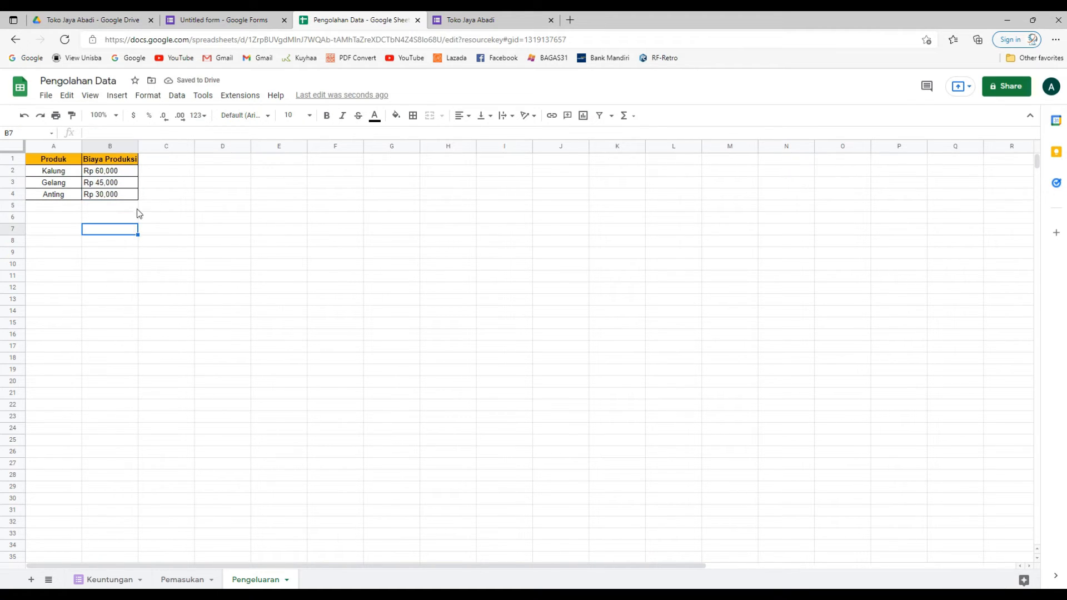
{"action": "left_click", "coordinate": [63, 163]}
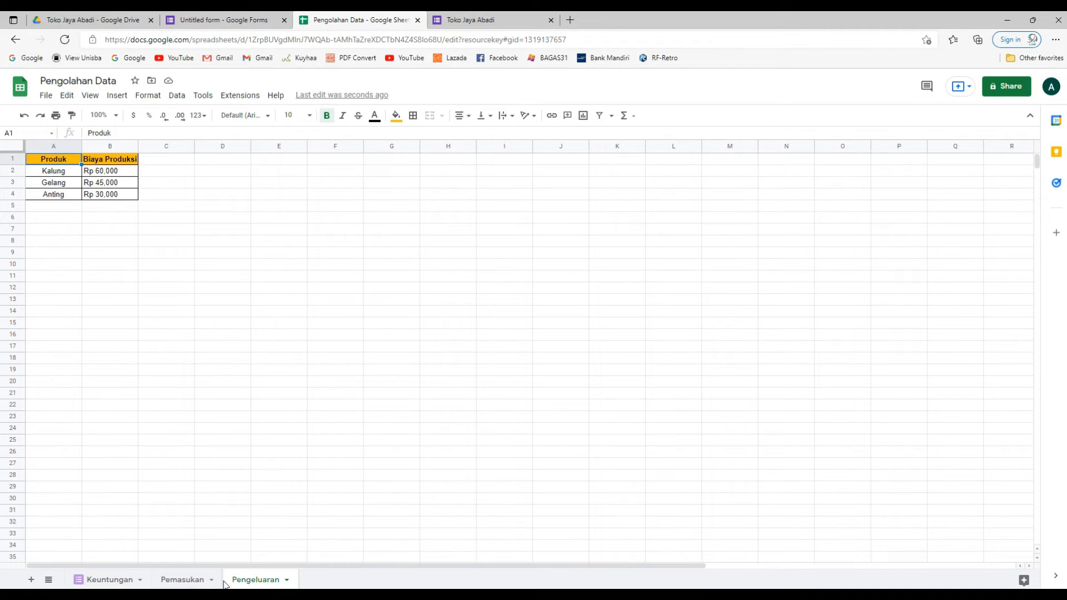
- In E2 of the Keuntungan sheet, start a VLOOKUP formula with the absolute range $C$2:$C as its search key
{"action": "left_click", "coordinate": [110, 582]}
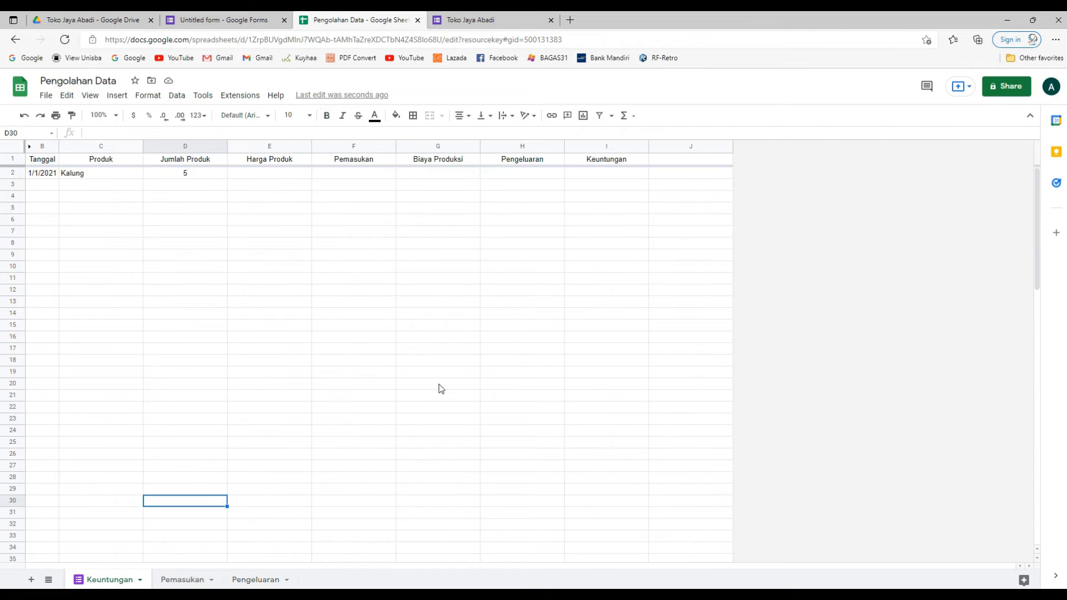
{"action": "left_click", "coordinate": [265, 173]}
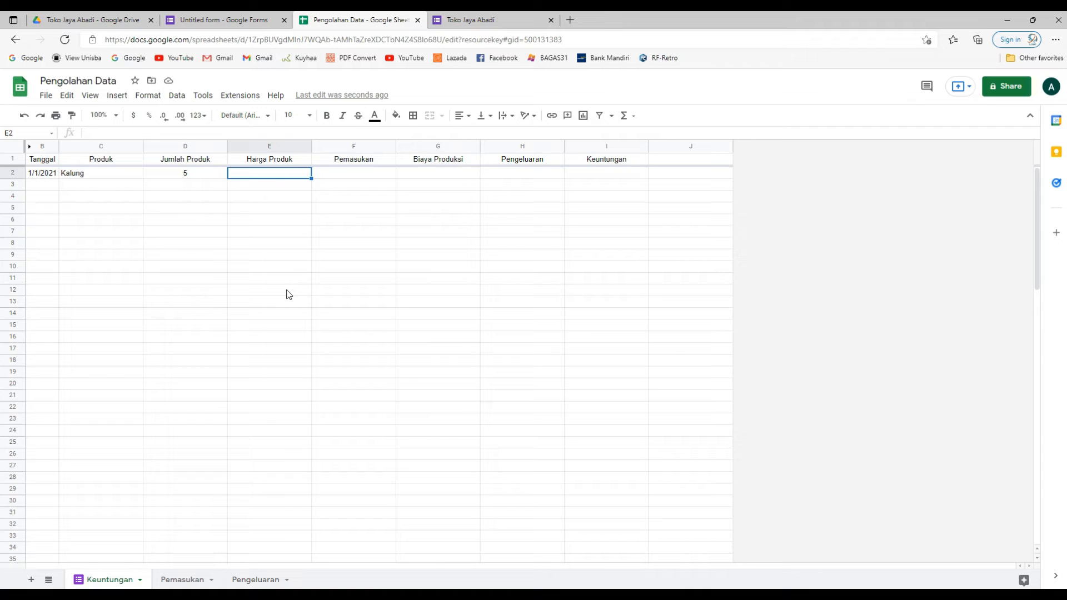
{"action": "type", "text": "="}
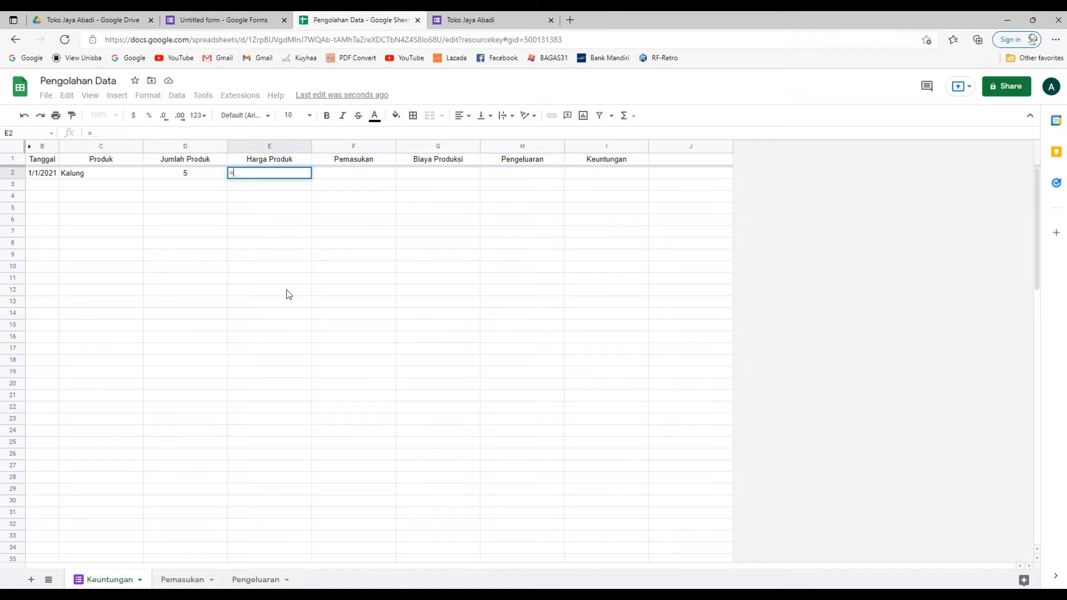
{"action": "type", "text": "vl"}
{"action": "key", "text": "Tab"}
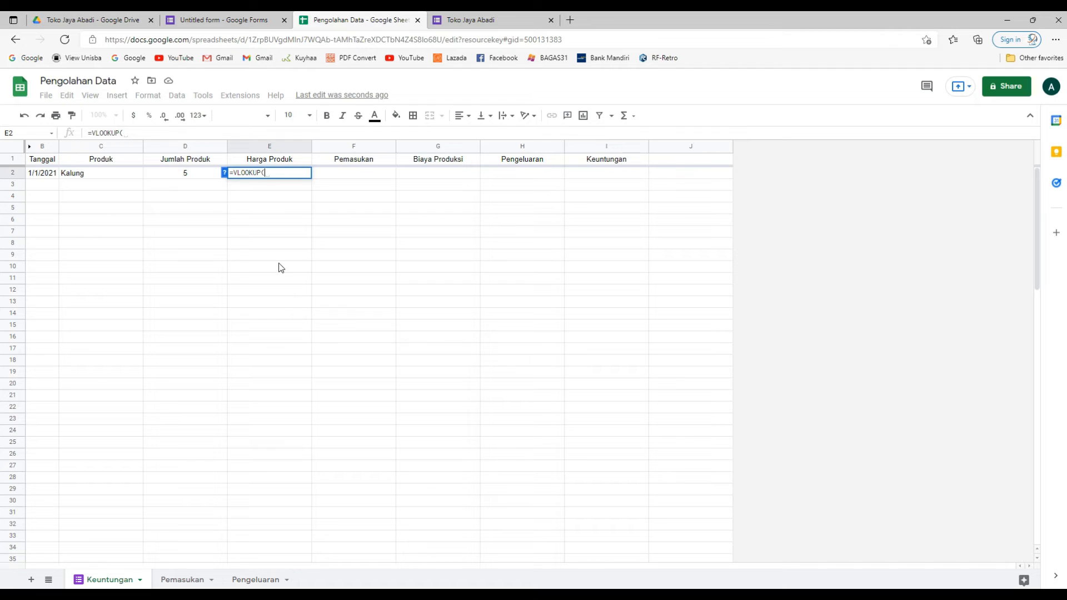
{"action": "left_click", "coordinate": [114, 173]}
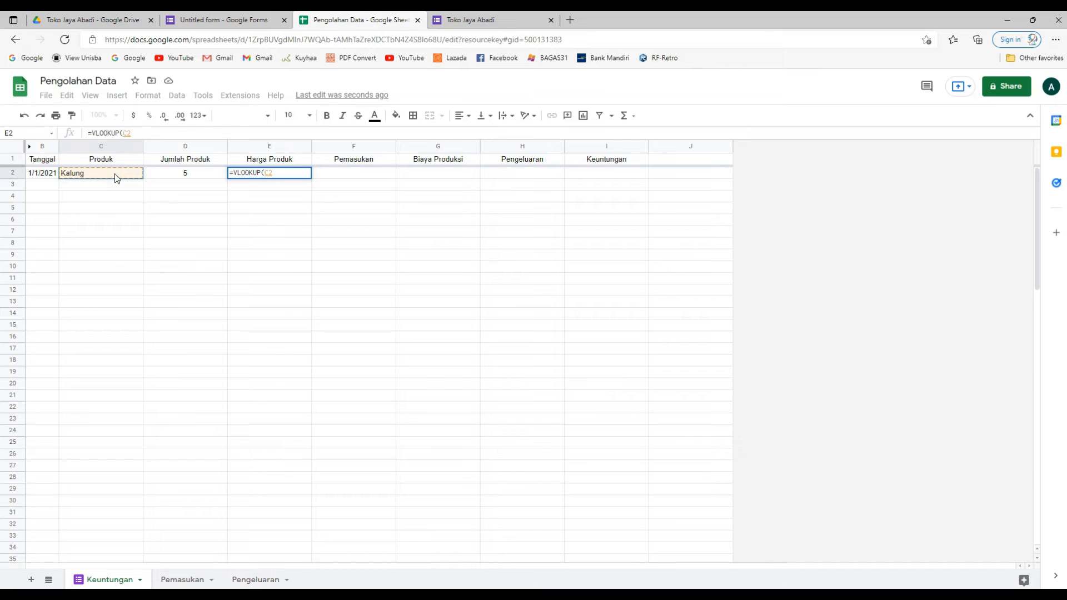
{"action": "type", "text": ":"}
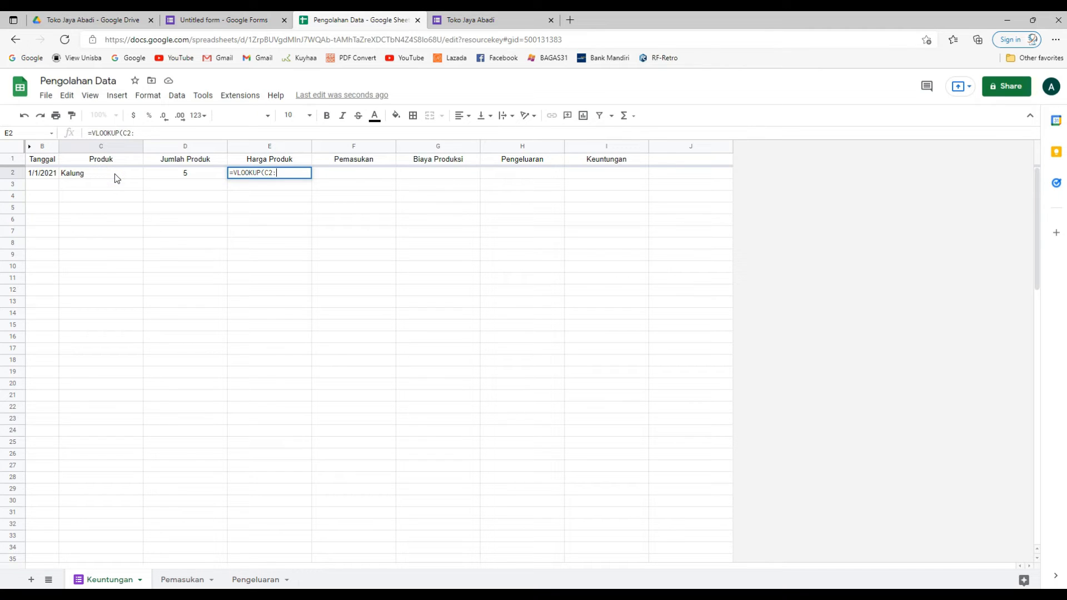
{"action": "type", "text": "C"}
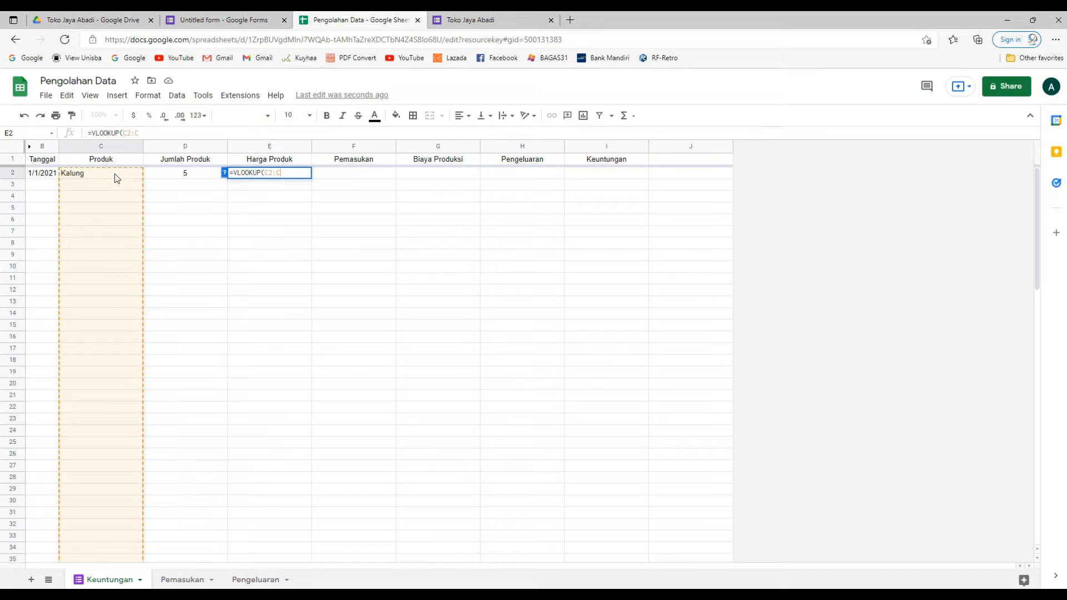
{"action": "key", "text": "F4"}
{"action": "type", "text": ","}
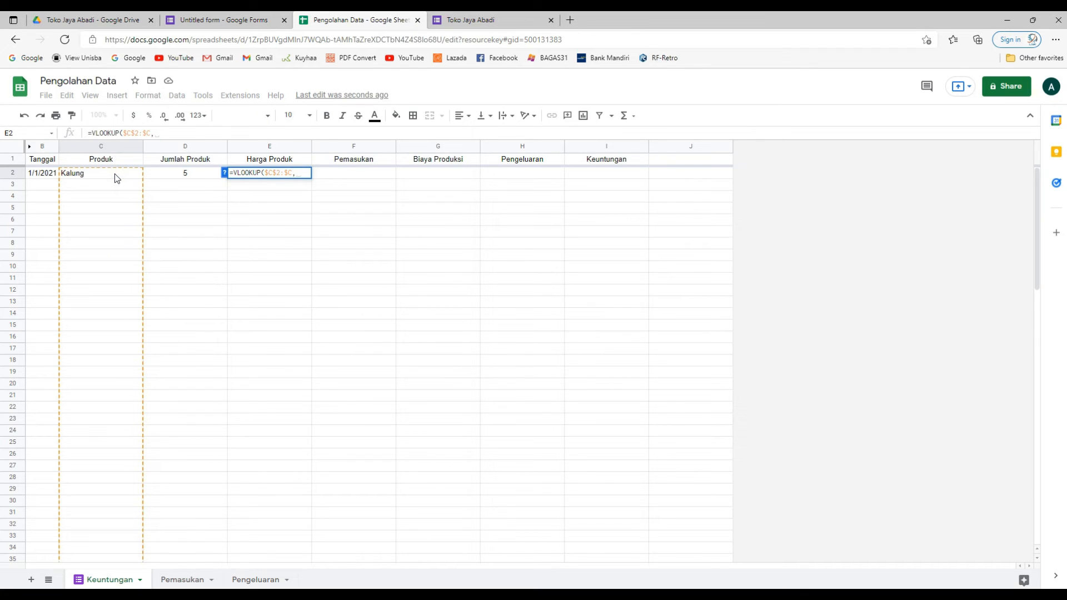
- Complete the E2 VLOOKUP with range Pemasukan!$A$2:$B$4, index 2 and FALSE, and wrap it in ArrayFormula
{"action": "left_click", "coordinate": [199, 581]}
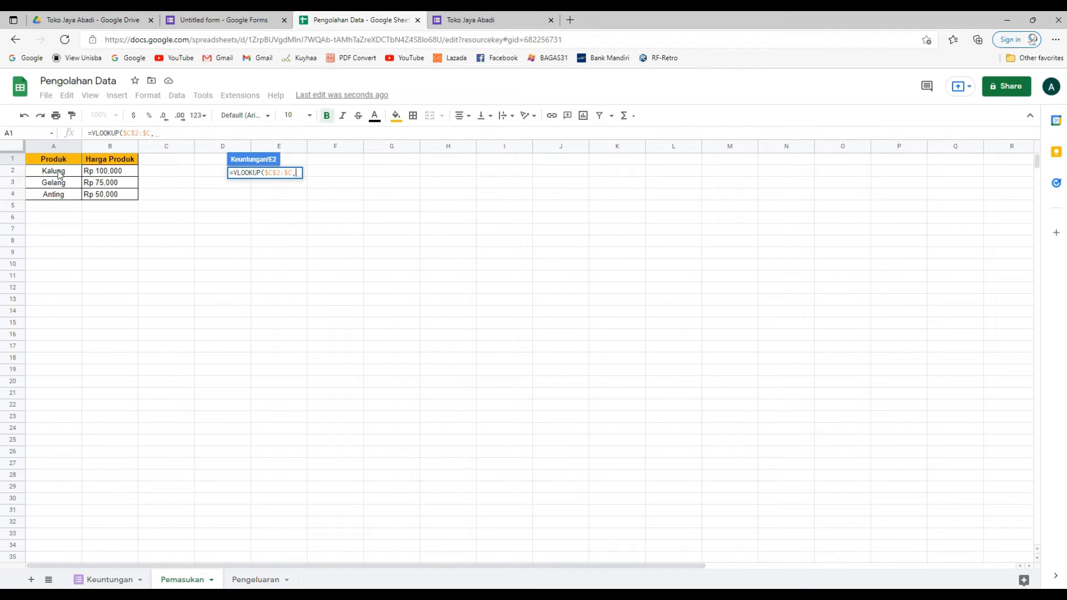
{"action": "left_click_drag", "start_coordinate": [61, 176], "coordinate": [119, 200]}
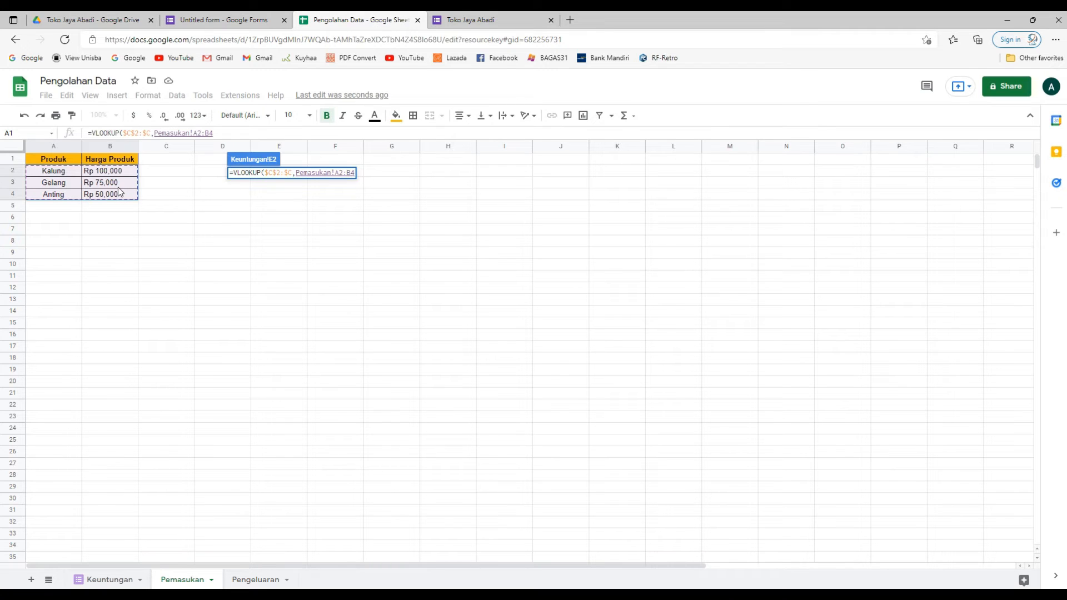
{"action": "key", "text": "F4"}
{"action": "type", "text": ","}
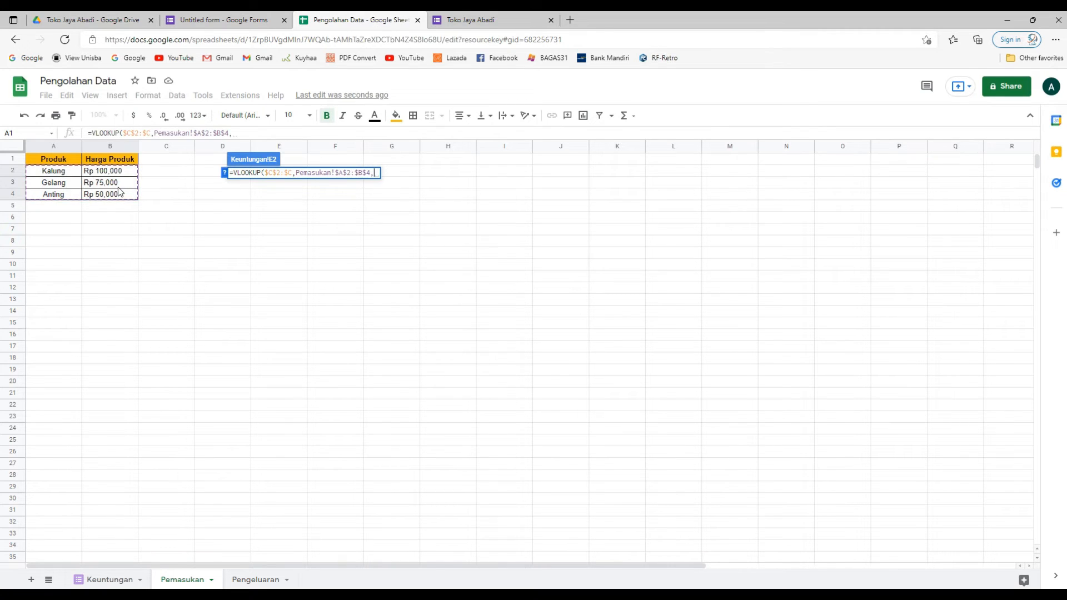
{"action": "type", "text": "2"}
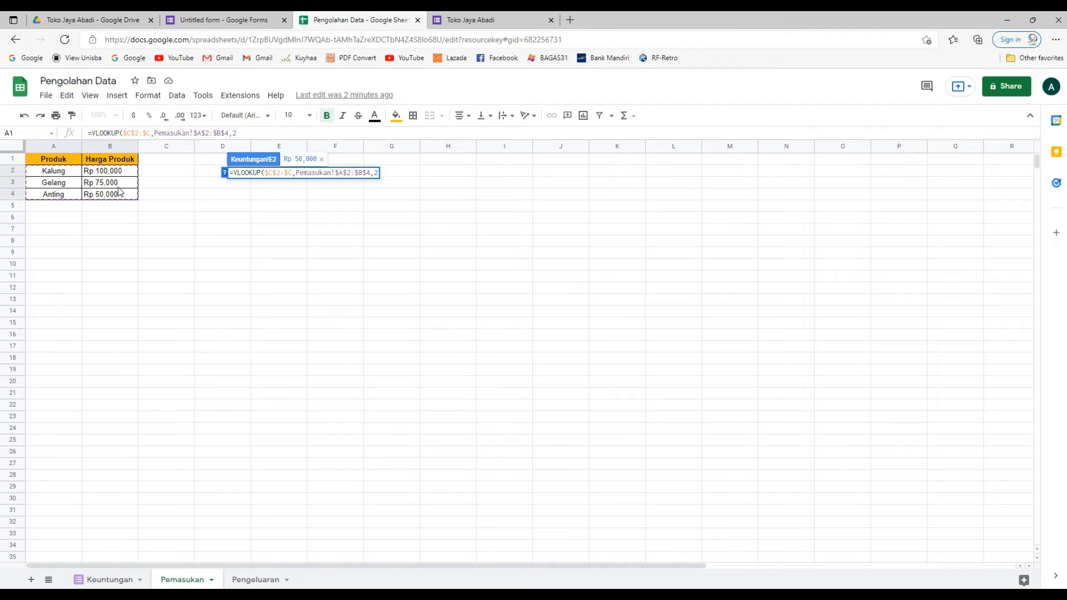
{"action": "type", "text": ",FA"}
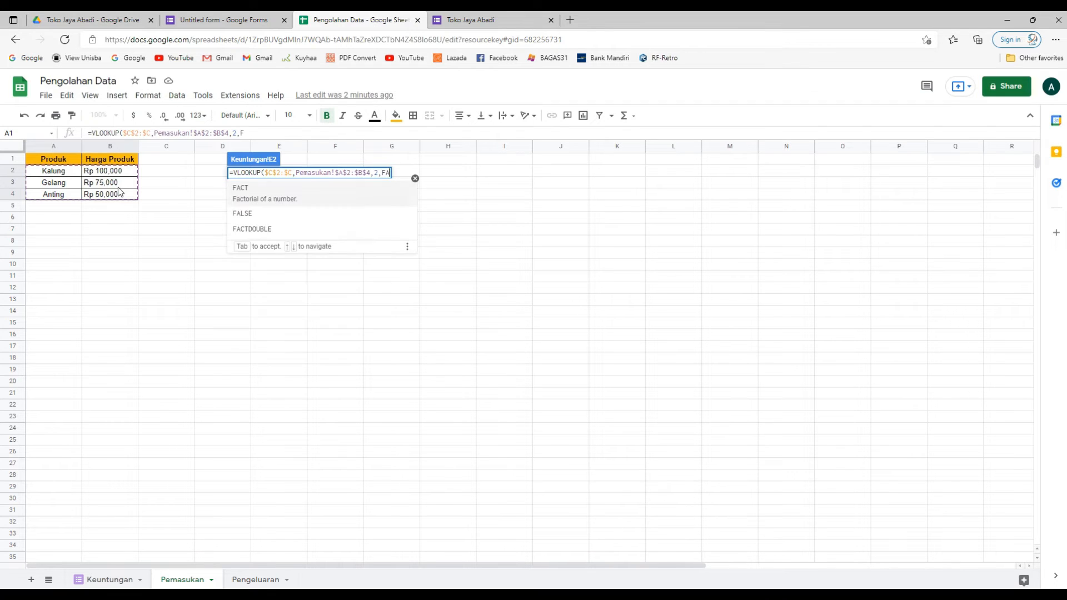
{"action": "type", "text": "L"}
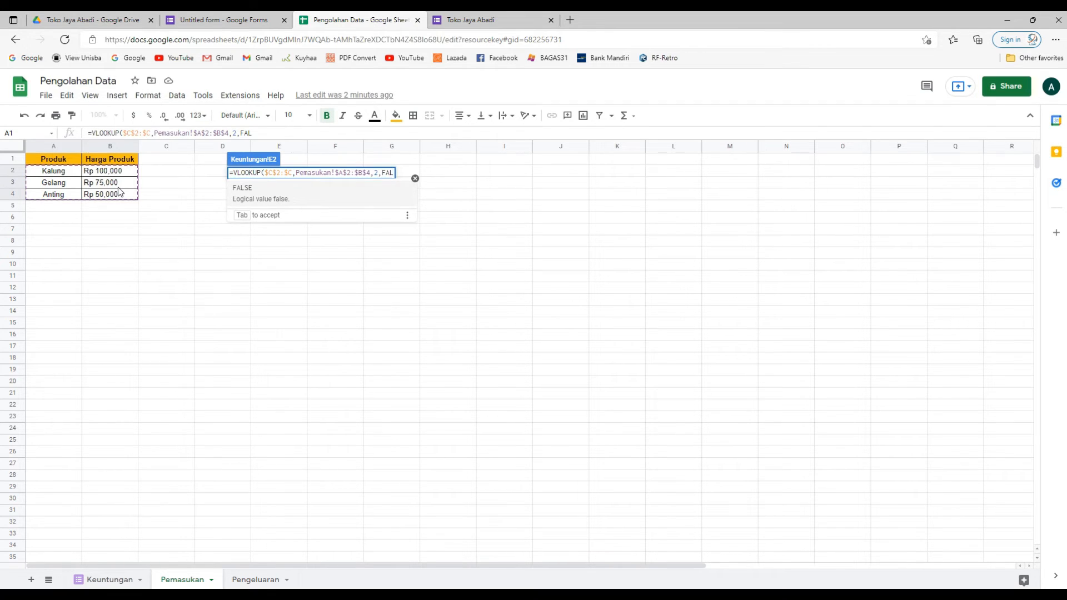
{"action": "key", "text": "Tab"}
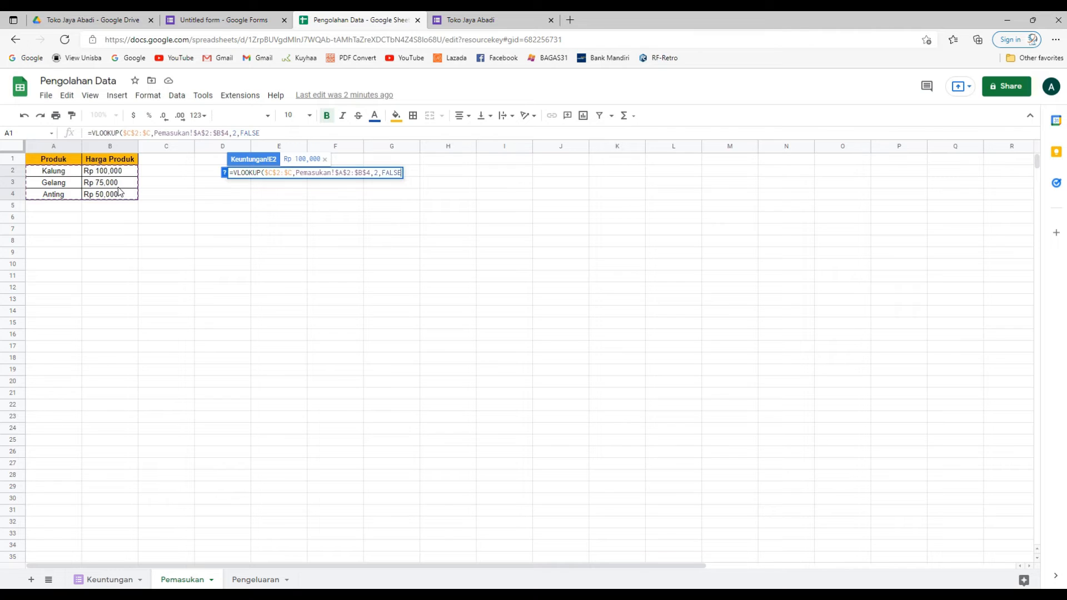
{"action": "type", "text": ")"}
{"action": "key", "text": "ctrl+shift+Return"}
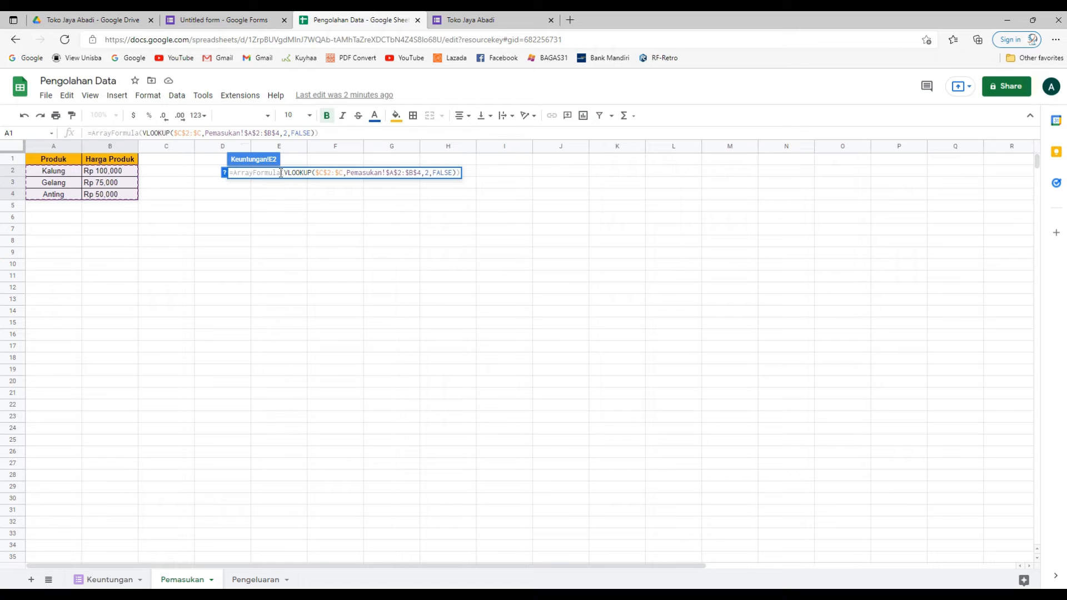
{"action": "key", "text": "Return"}
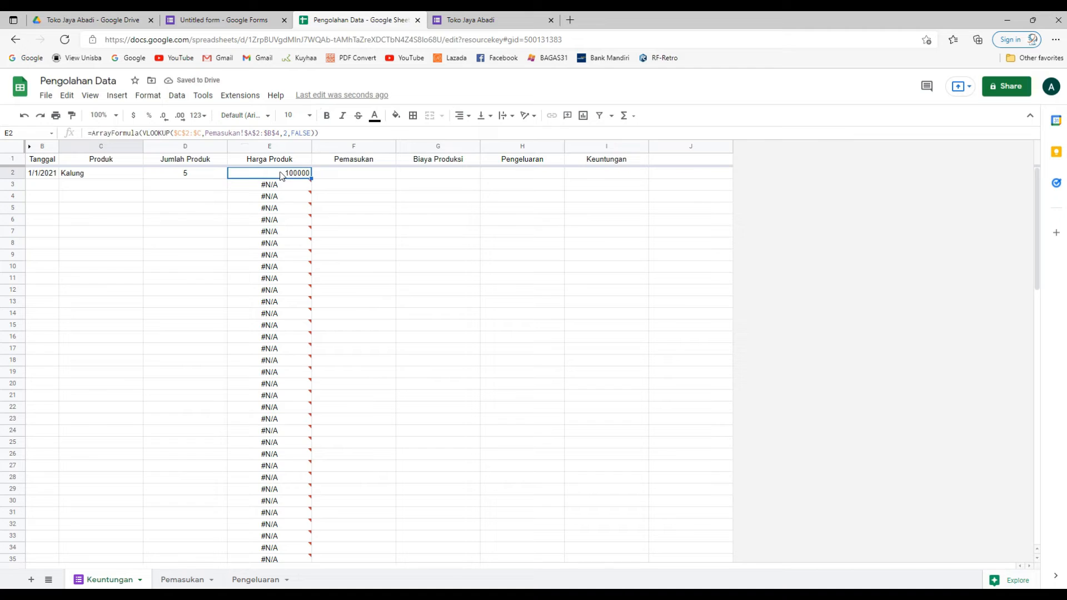
- Wrap the Harga Produk formula in E2 in an IFNA function to blank out the #N/A errors
{"action": "mouse_move", "coordinate": [277, 192]}
{"action": "right_click", "coordinate": [93, 135]}
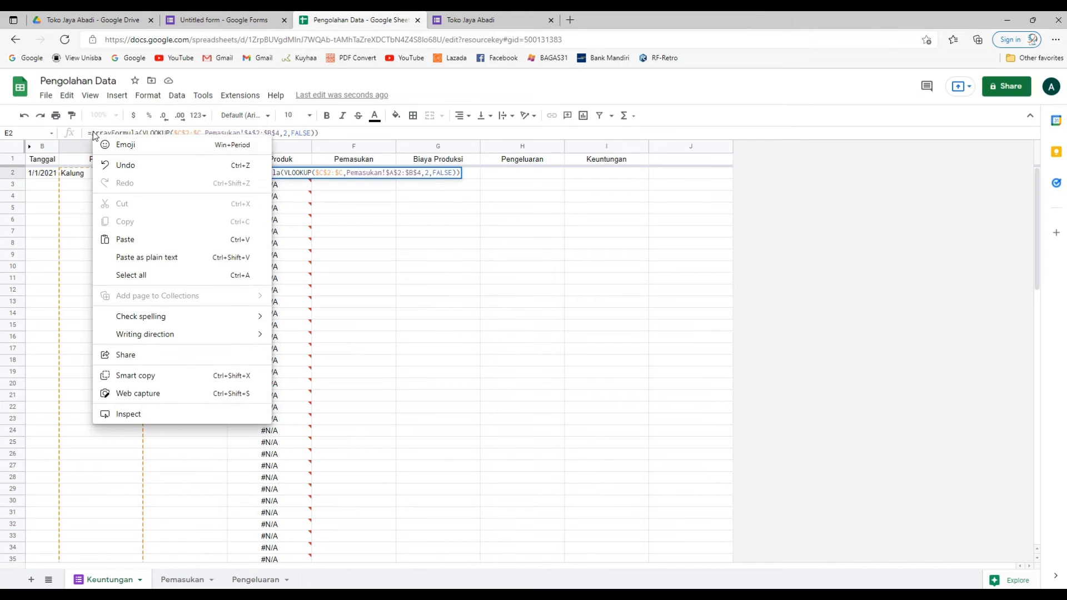
{"action": "left_click", "coordinate": [124, 134]}
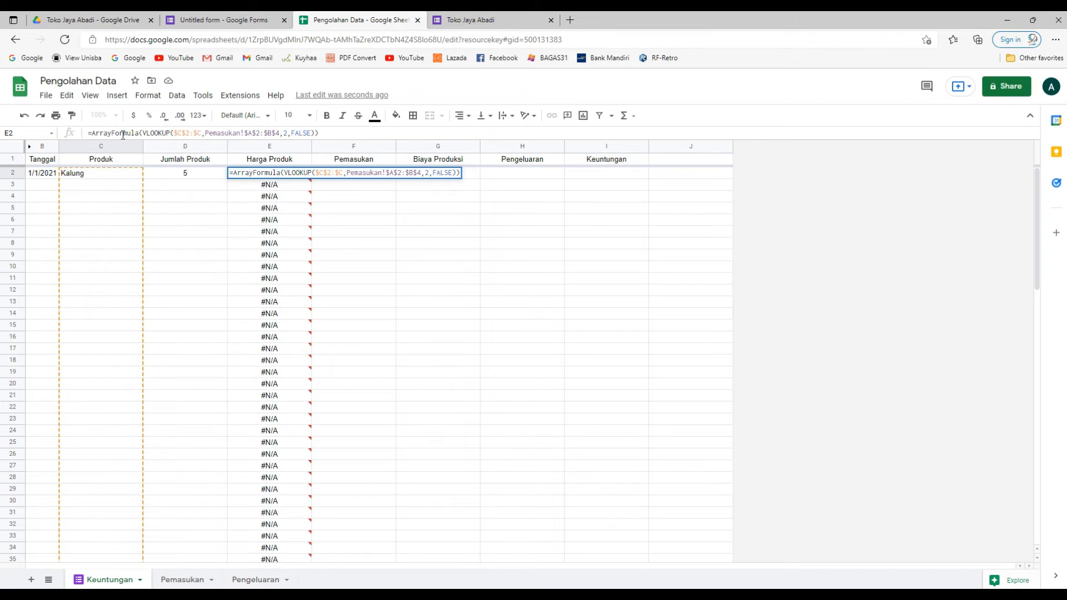
{"action": "type", "text": "if"}
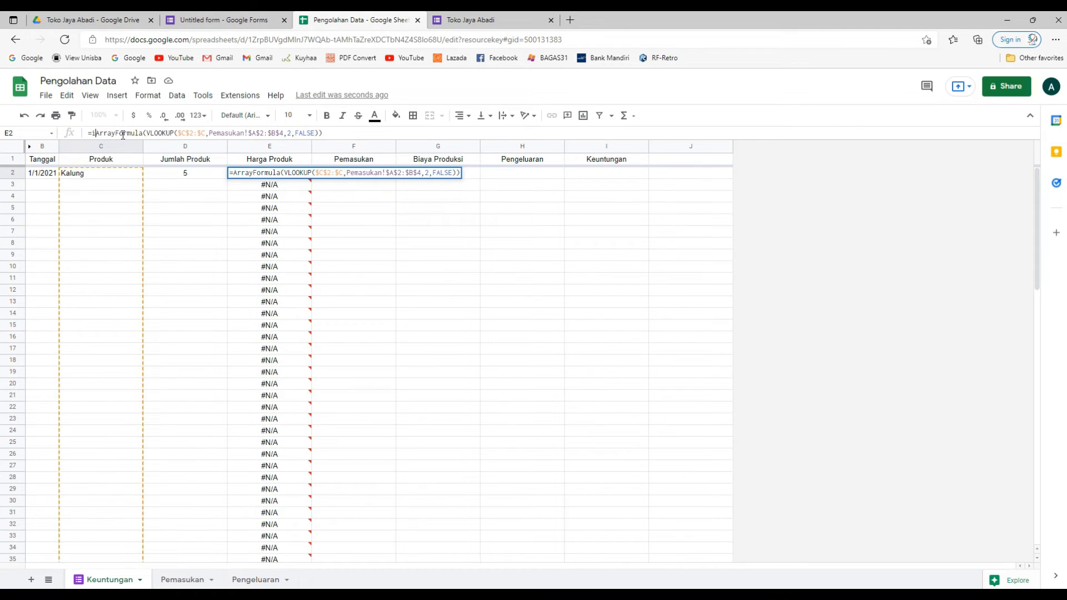
{"action": "type", "text": "na"}
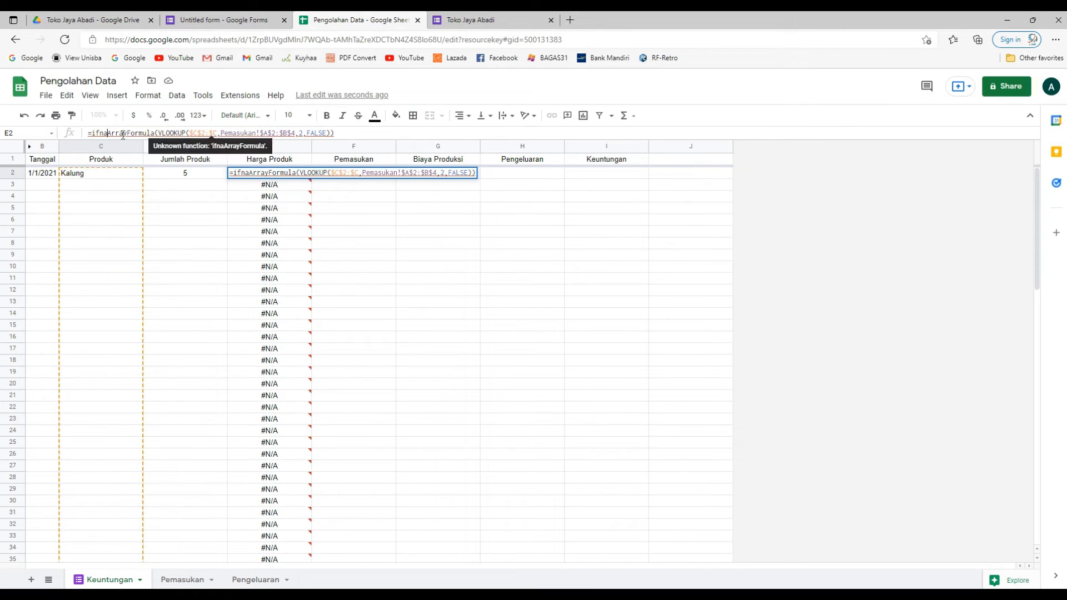
{"action": "type", "text": "("}
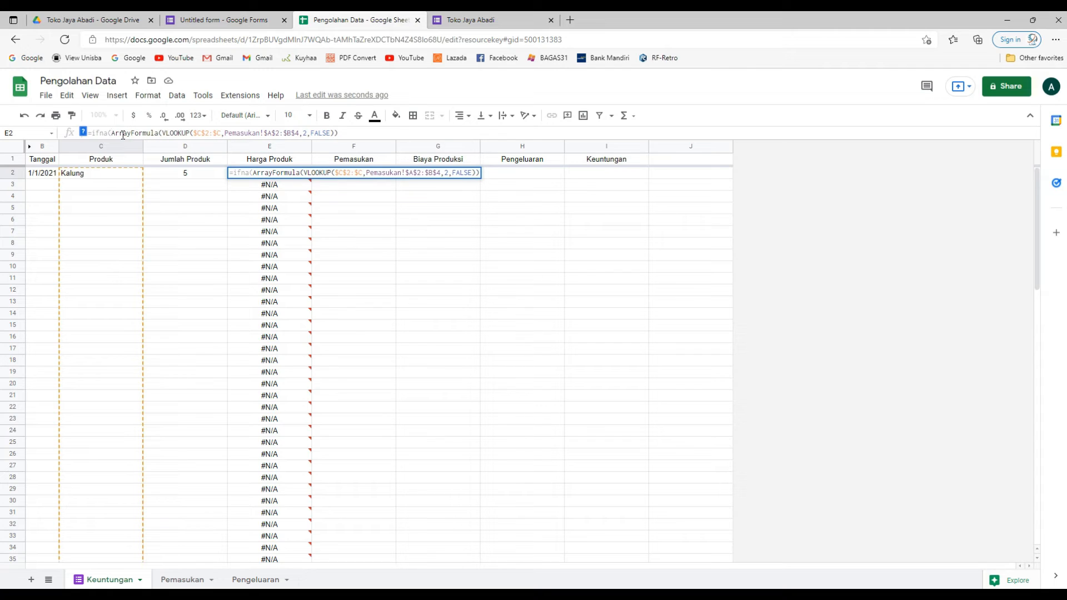
{"action": "left_click", "coordinate": [360, 132]}
{"action": "type", "text": ")"}
{"action": "key", "text": "Return"}
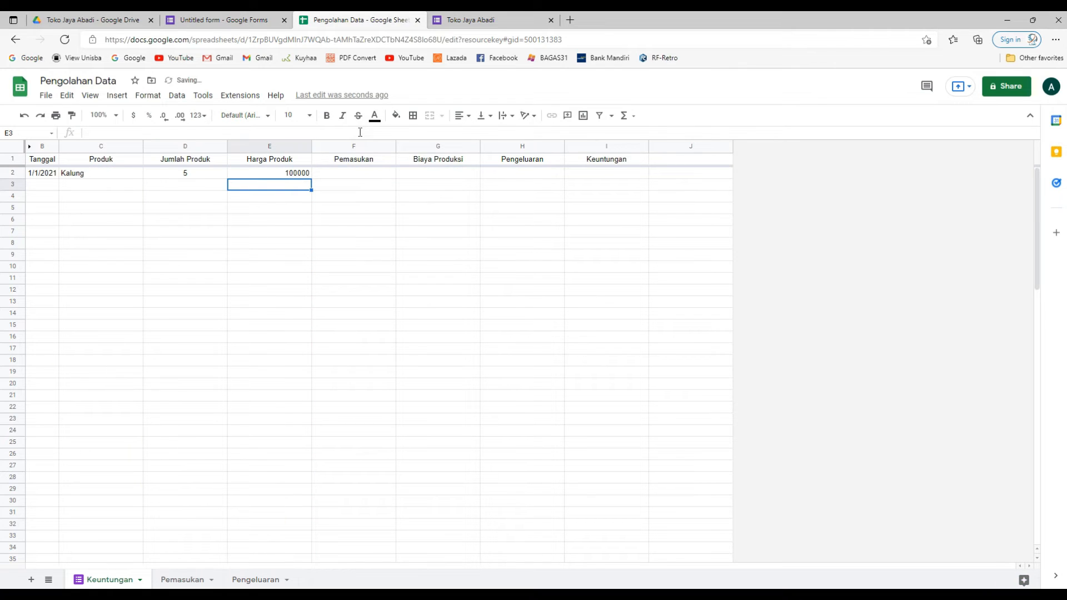
- Centre-align the whole Harga Produk column E
{"action": "left_click", "coordinate": [303, 174]}
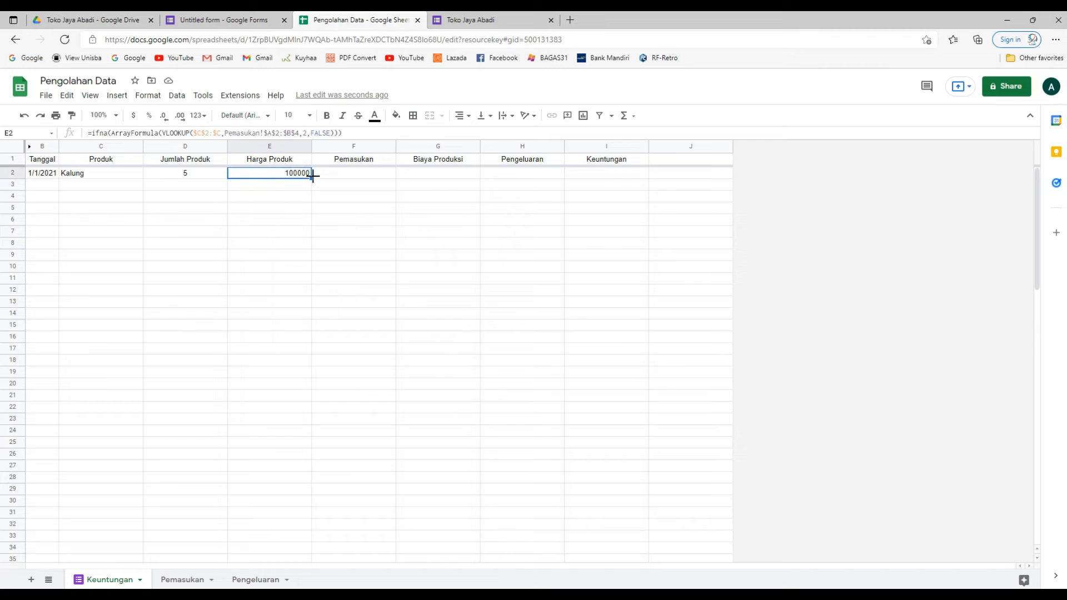
{"action": "left_click", "coordinate": [289, 148]}
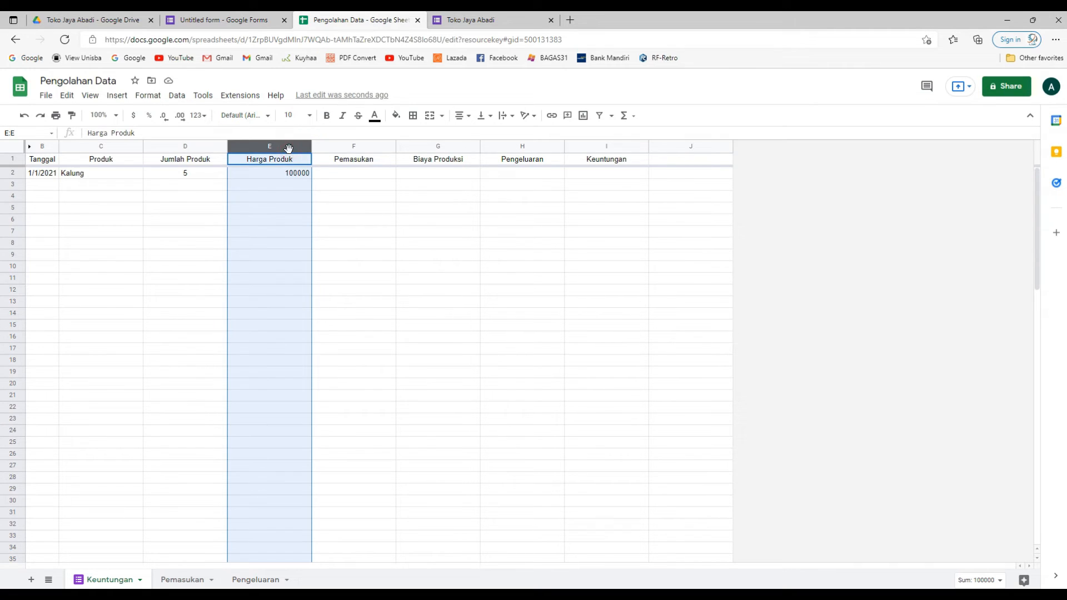
{"action": "left_click", "coordinate": [461, 115]}
{"action": "left_click", "coordinate": [475, 134]}
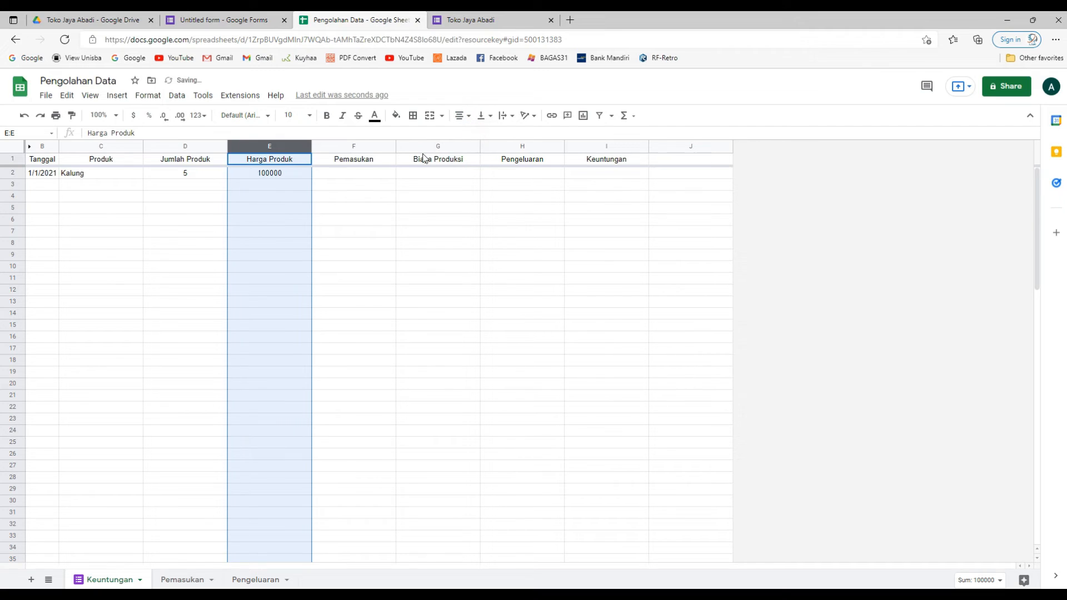
{"action": "right_click", "coordinate": [350, 178]}
{"action": "key", "text": "Escape"}
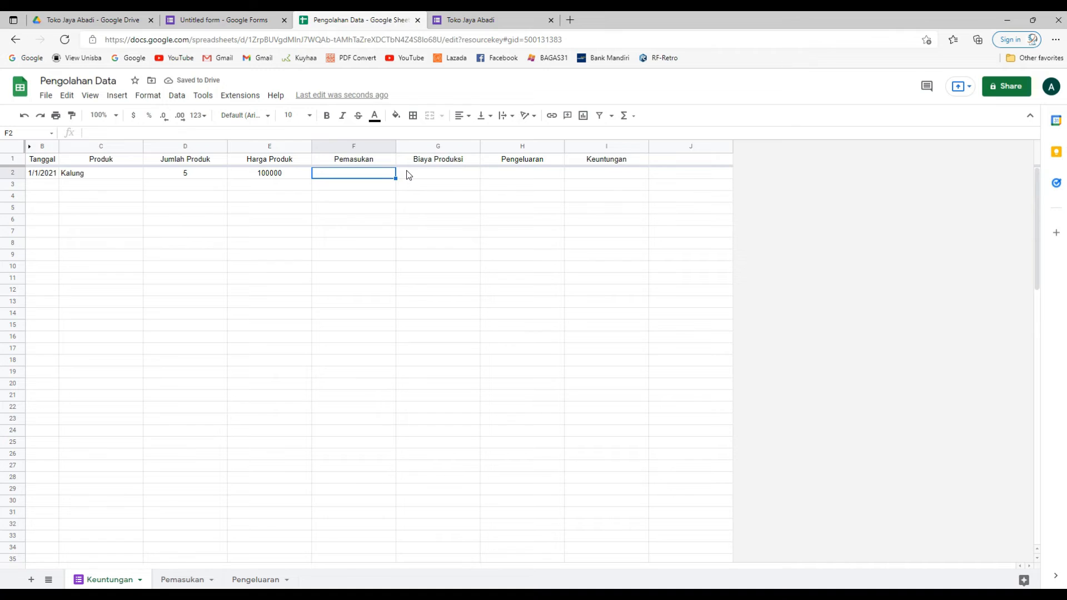
- In G2 under Biaya Produksi, start a VLOOKUP formula with the absolute range $C$2:$C as its search key
{"action": "left_click", "coordinate": [407, 175]}
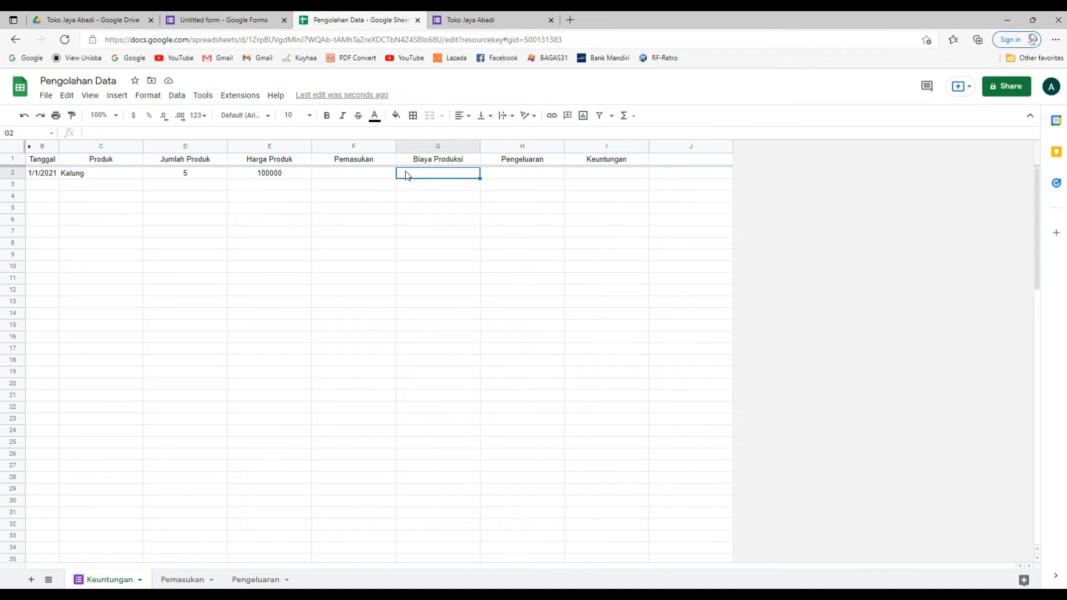
{"action": "type", "text": "=VLO"}
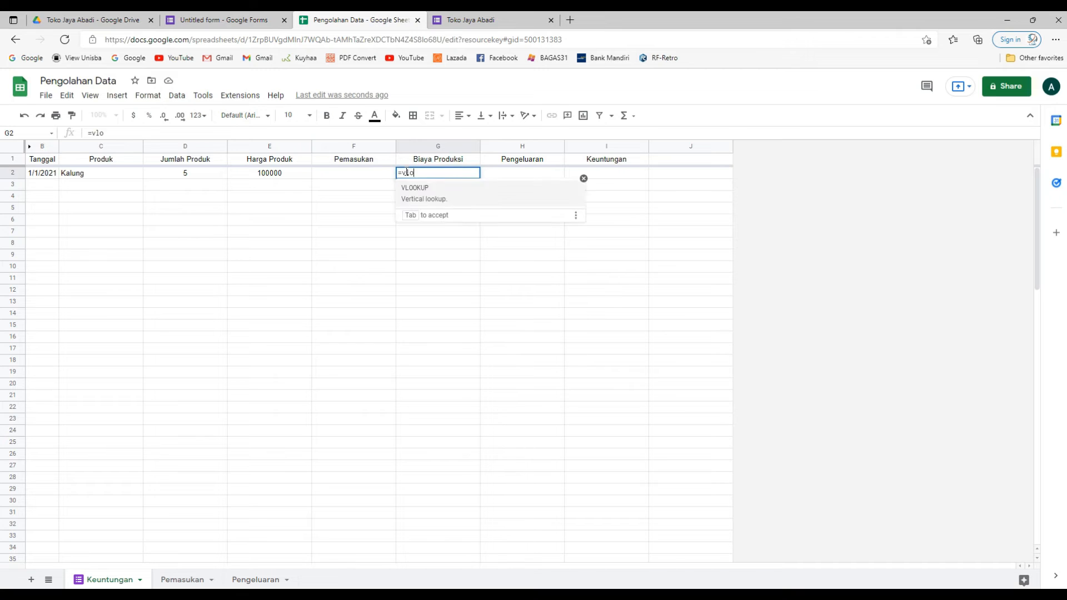
{"action": "key", "text": "Tab"}
{"action": "left_click", "coordinate": [124, 175]}
{"action": "type", "text": ":C"}
{"action": "key", "text": "F4"}
{"action": "type", "text": ","}
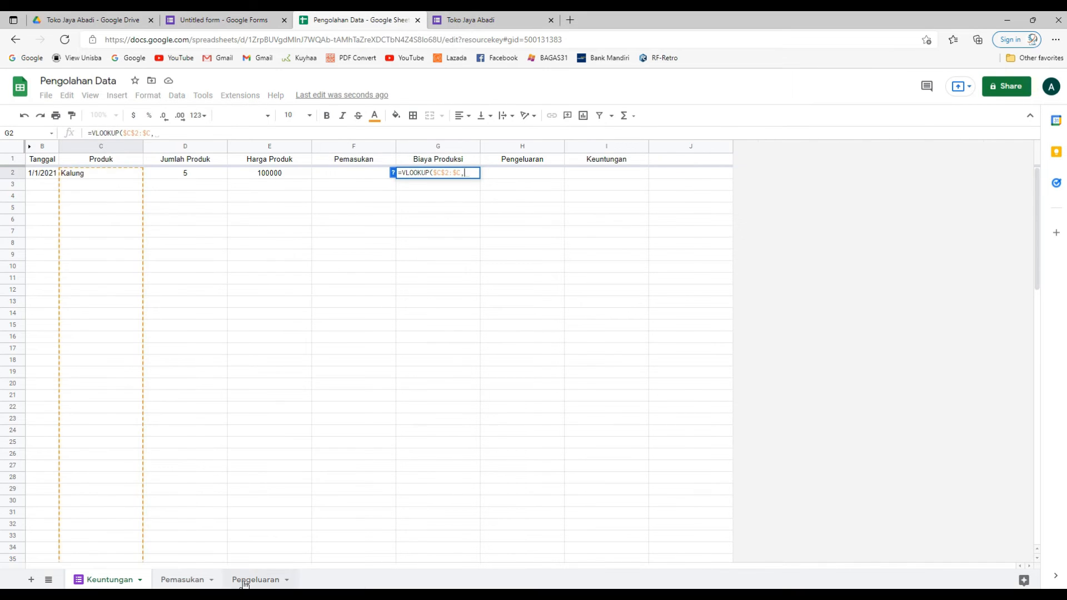
- Complete the G2 VLOOKUP with range Pengeluaran!$A$2:$B$4, index 2 and FALSE, wrapped in ArrayFormula and IFNA
{"action": "left_click", "coordinate": [243, 580]}
{"action": "left_click_drag", "start_coordinate": [60, 171], "coordinate": [115, 198]}
{"action": "key", "text": "F4"}
{"action": "type", "text": ",2,FALSE)"}
{"action": "key", "text": "ctrl+shift+Return"}
{"action": "left_click", "coordinate": [402, 173]}
{"action": "type", "text": "IFNA("}
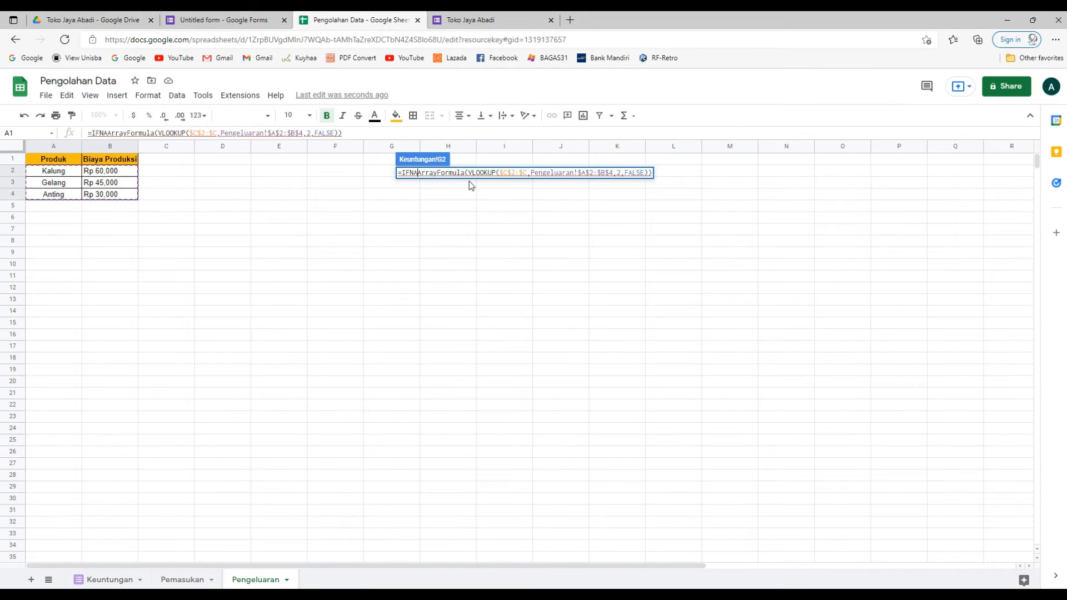
{"action": "key", "text": "Return"}
- Centre-align the Biaya Produksi value in G2
{"action": "left_click", "coordinate": [468, 176]}
{"action": "left_click", "coordinate": [461, 115]}
{"action": "left_click", "coordinate": [475, 132]}
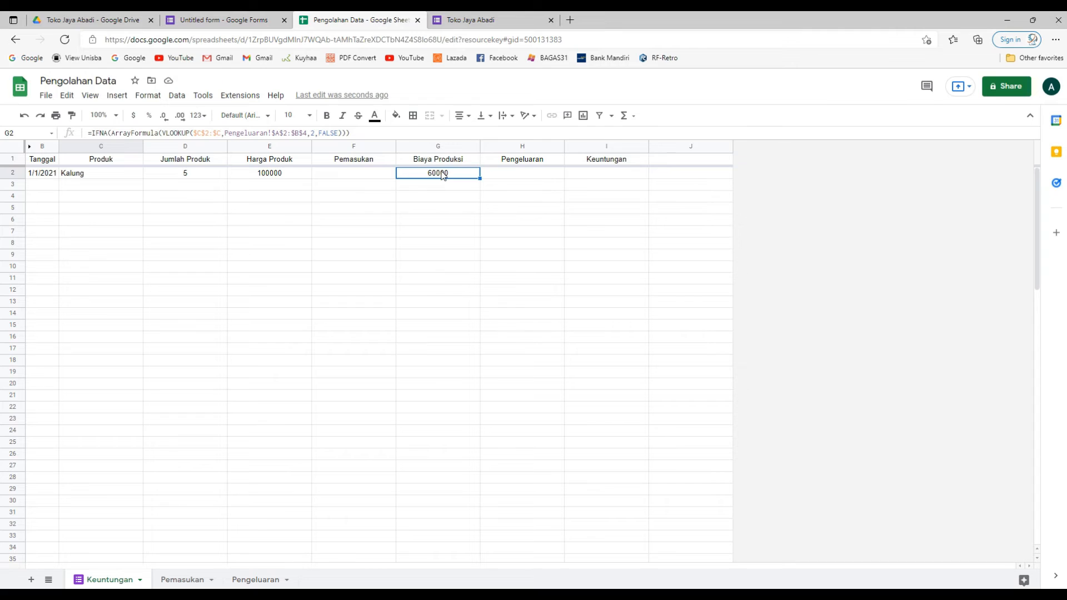
- Calculate the Pemasukan value in F2 with the suggested formula =D2*E2
{"action": "left_click", "coordinate": [372, 175]}
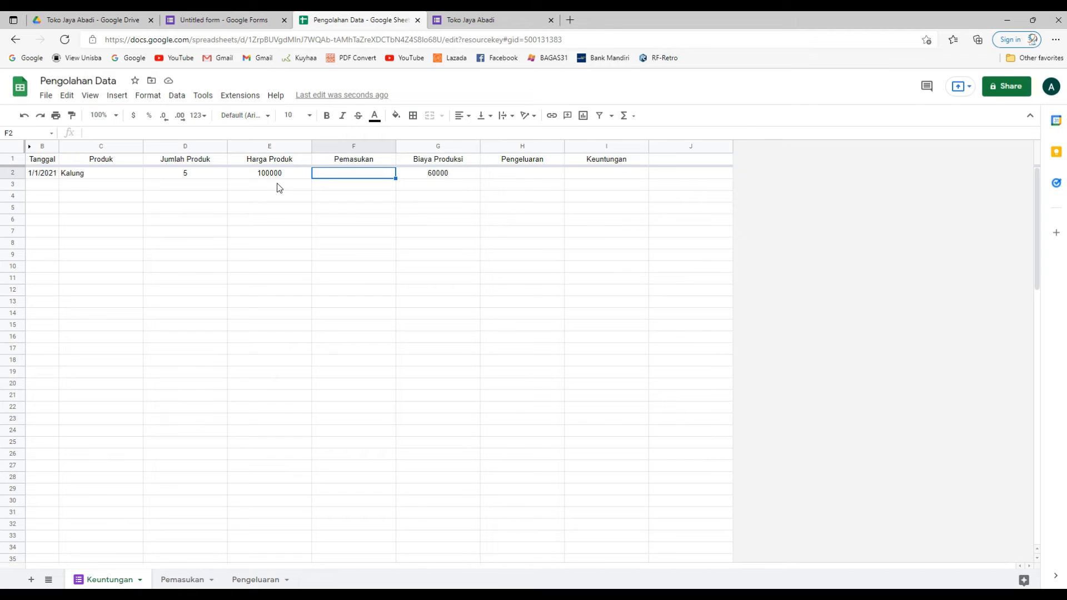
{"action": "type", "text": "="}
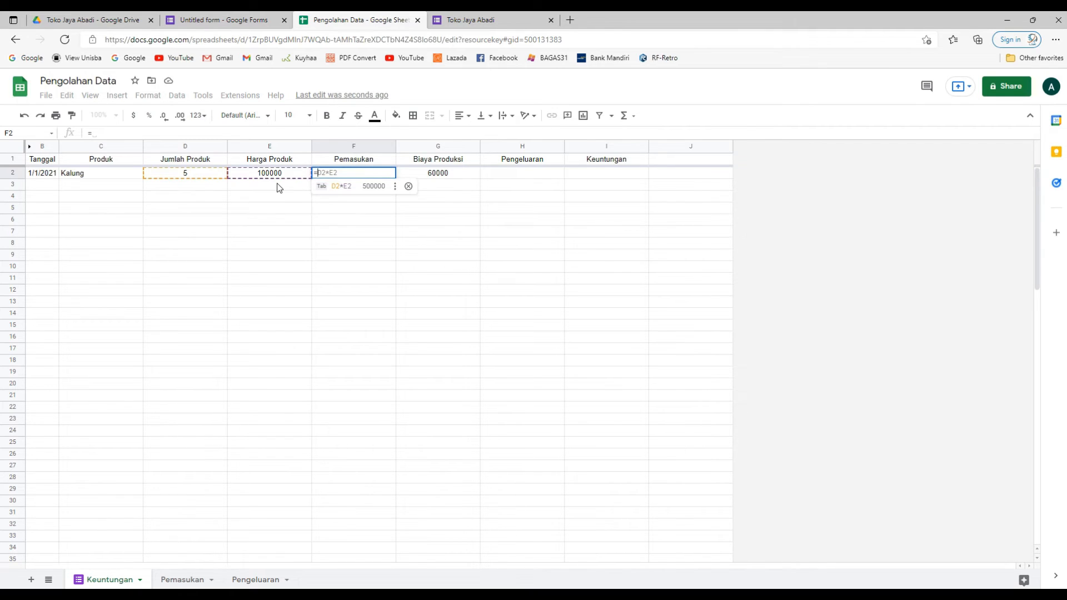
{"action": "left_click", "coordinate": [353, 190]}
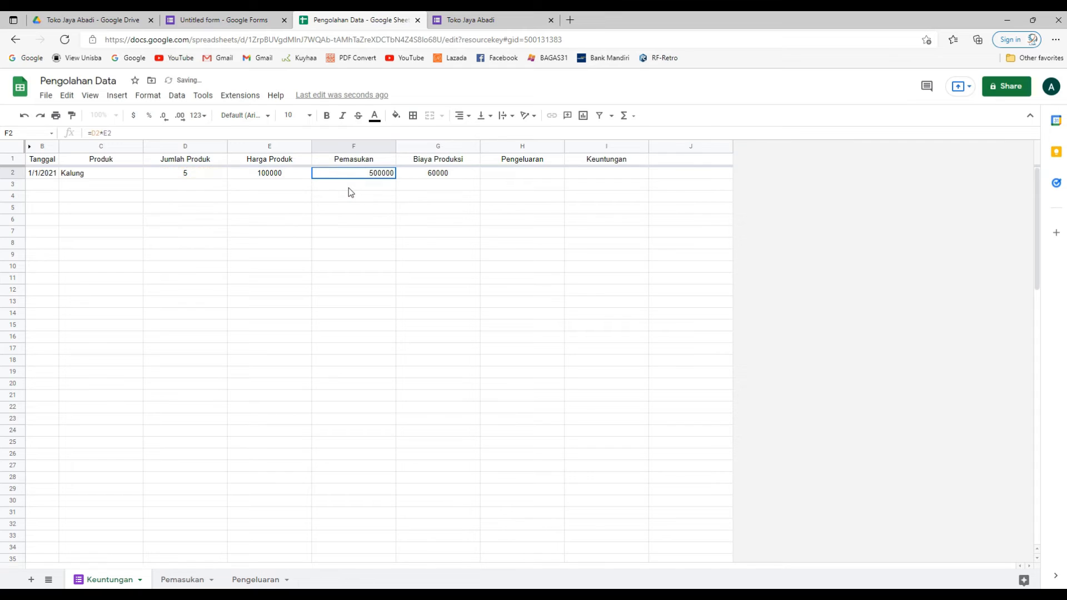
- Rework the Pemasukan formula in F2 so that its first factor is the absolute open-ended range $D$2:$D
{"action": "left_click", "coordinate": [124, 133]}
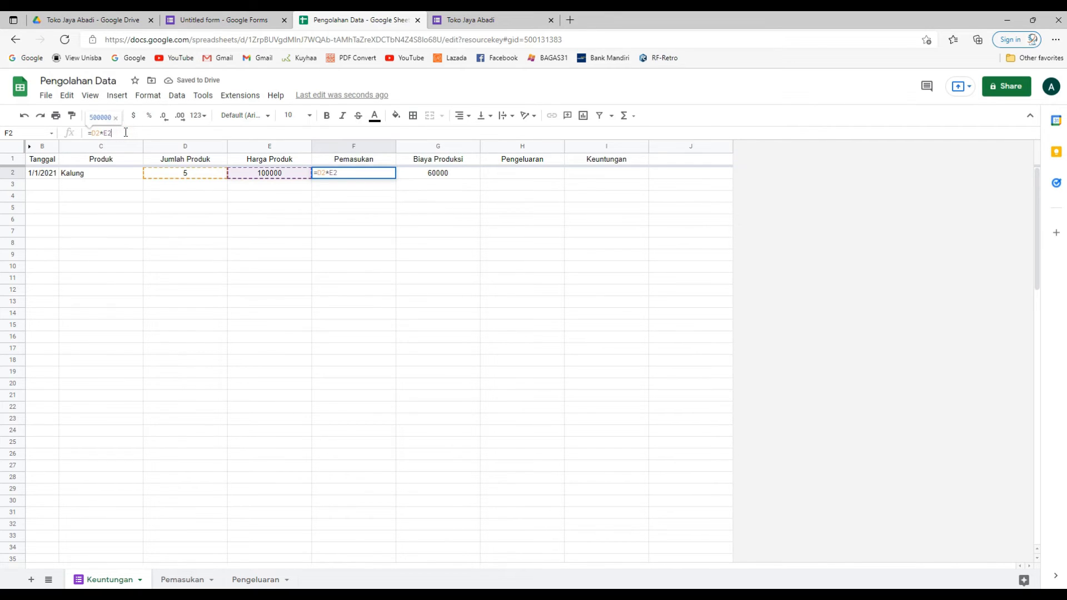
{"action": "key", "text": "BackSpace"}
{"action": "key", "text": "BackSpace"}
{"action": "key", "text": "BackSpace"}
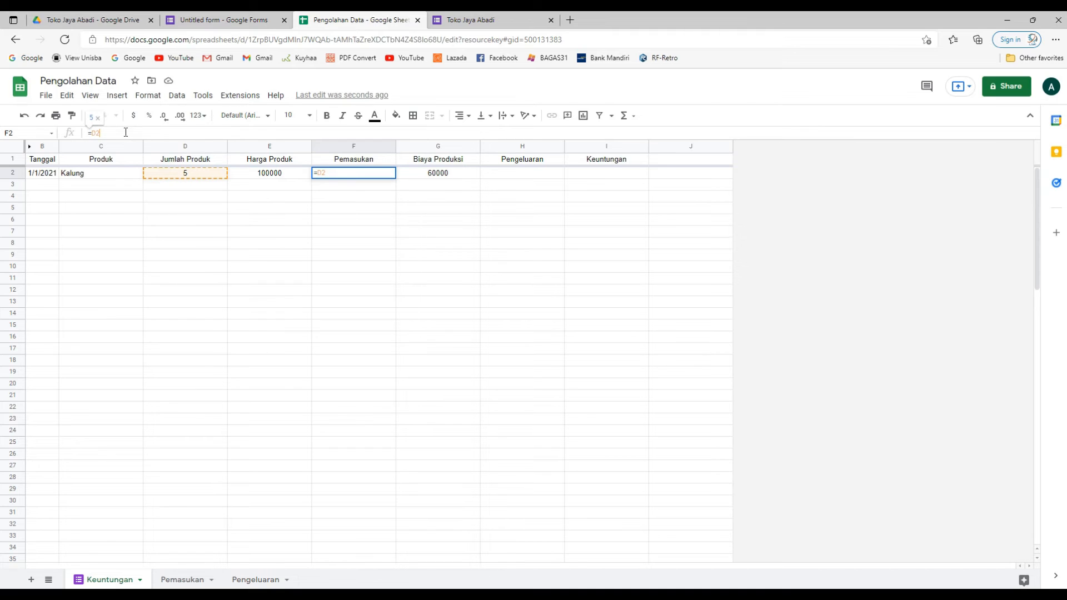
{"action": "type", "text": ":"}
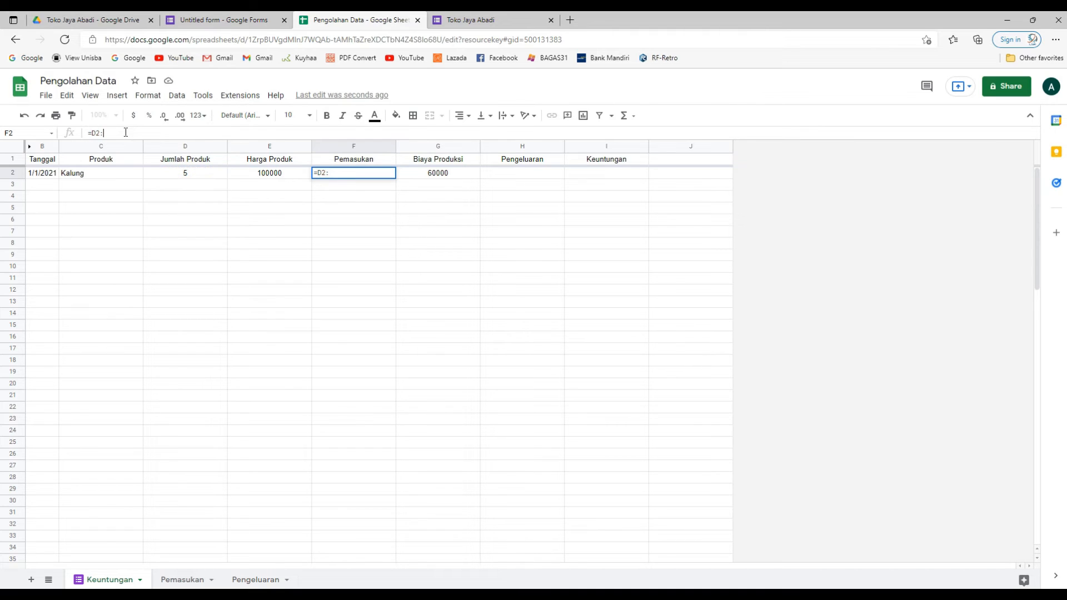
{"action": "type", "text": "d"}
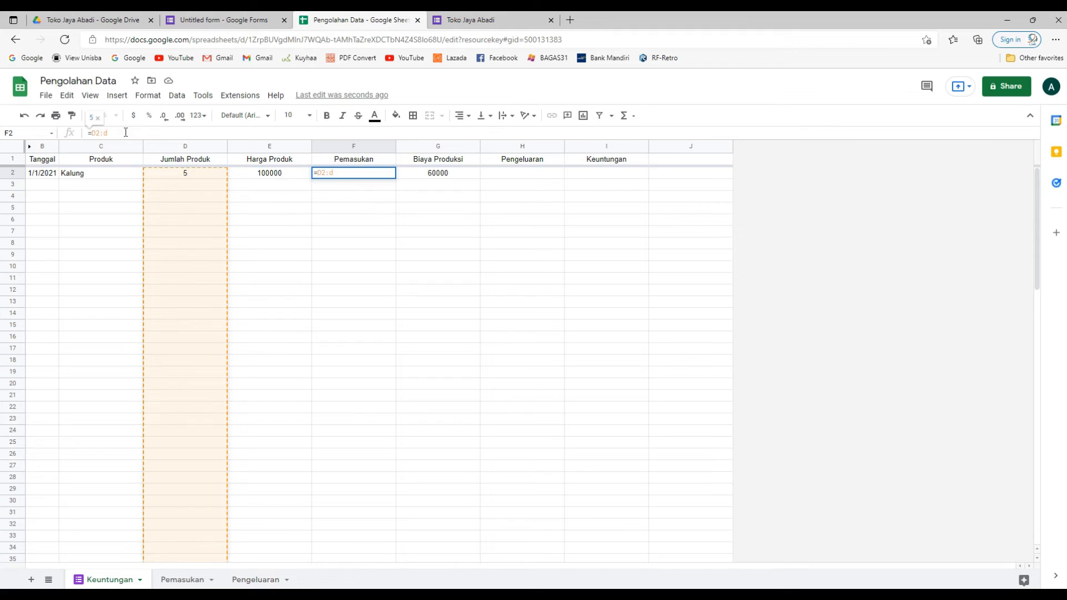
{"action": "key", "text": "F4"}
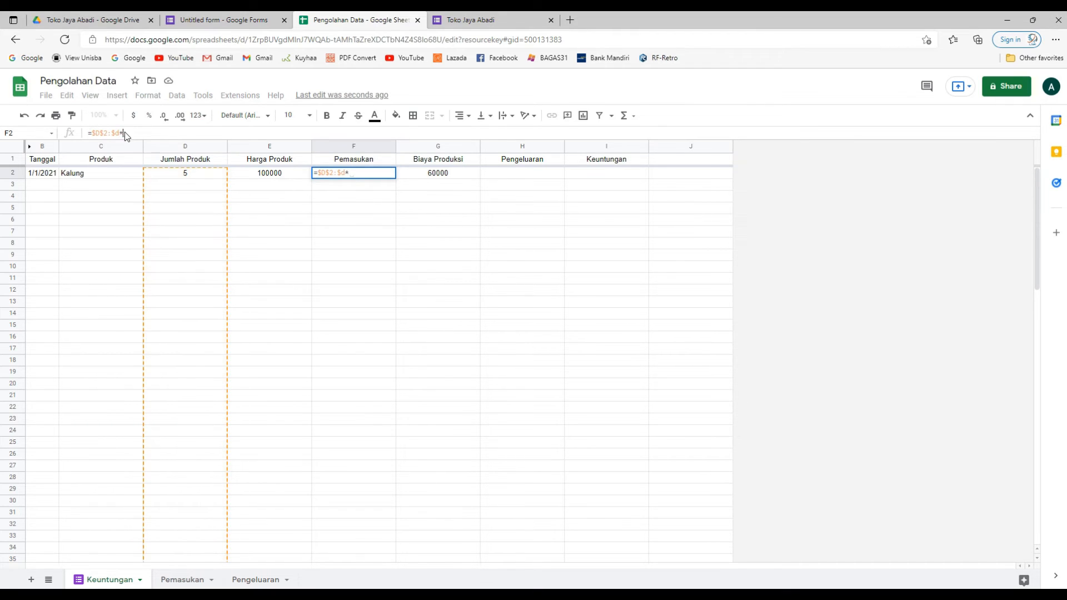
- Complete the F2 formula by multiplying by the absolute range $E$2:$E and wrapping it in ArrayFormula
{"action": "type", "text": "*"}
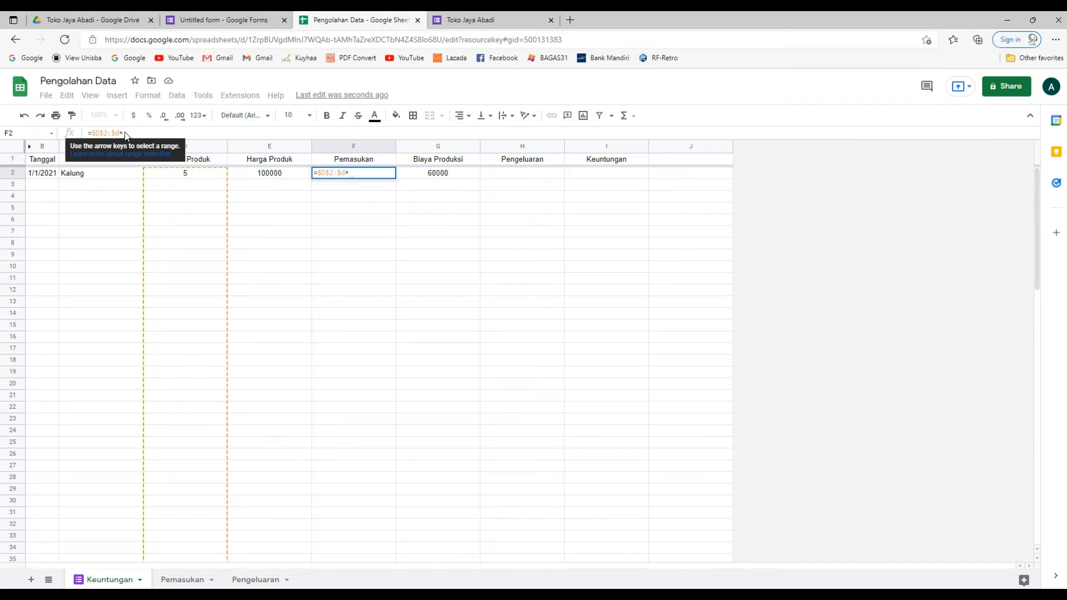
{"action": "type", "text": "E2"}
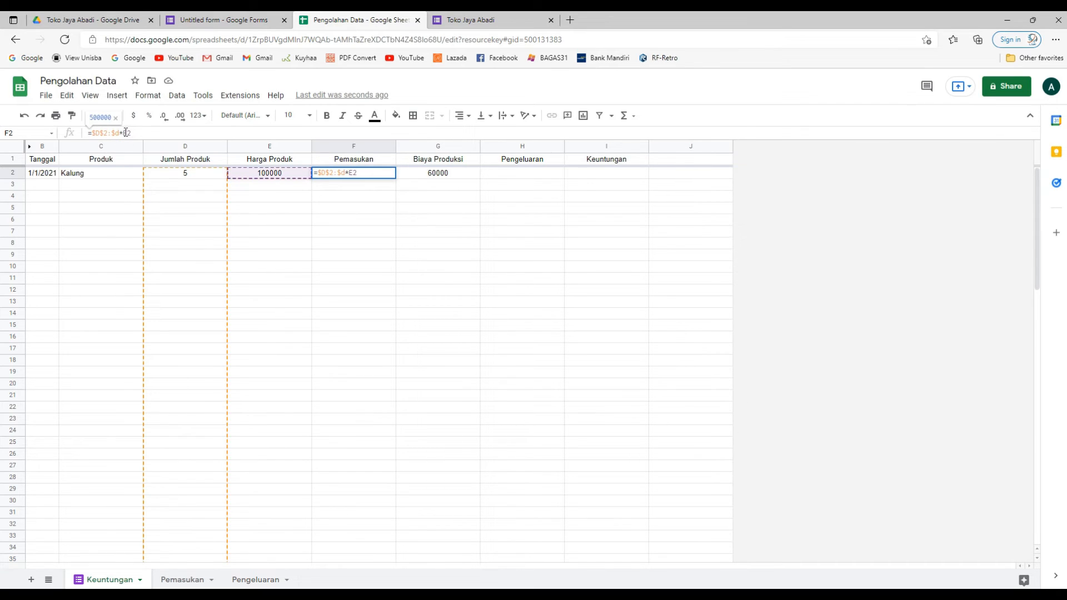
{"action": "type", "text": ":E"}
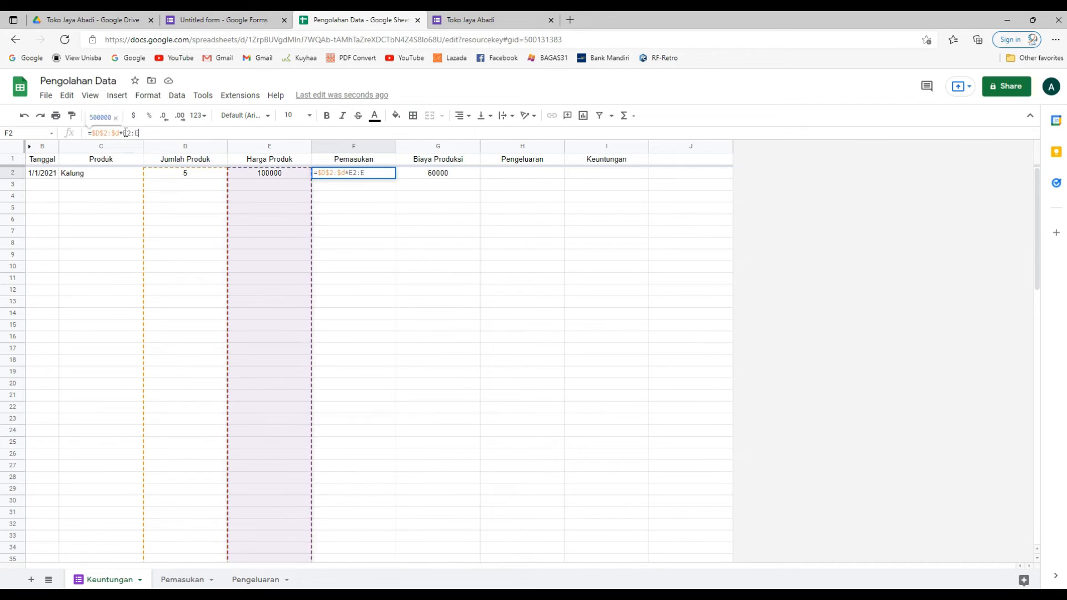
{"action": "key", "text": "F4"}
{"action": "key", "text": "ctrl+shift+Return"}
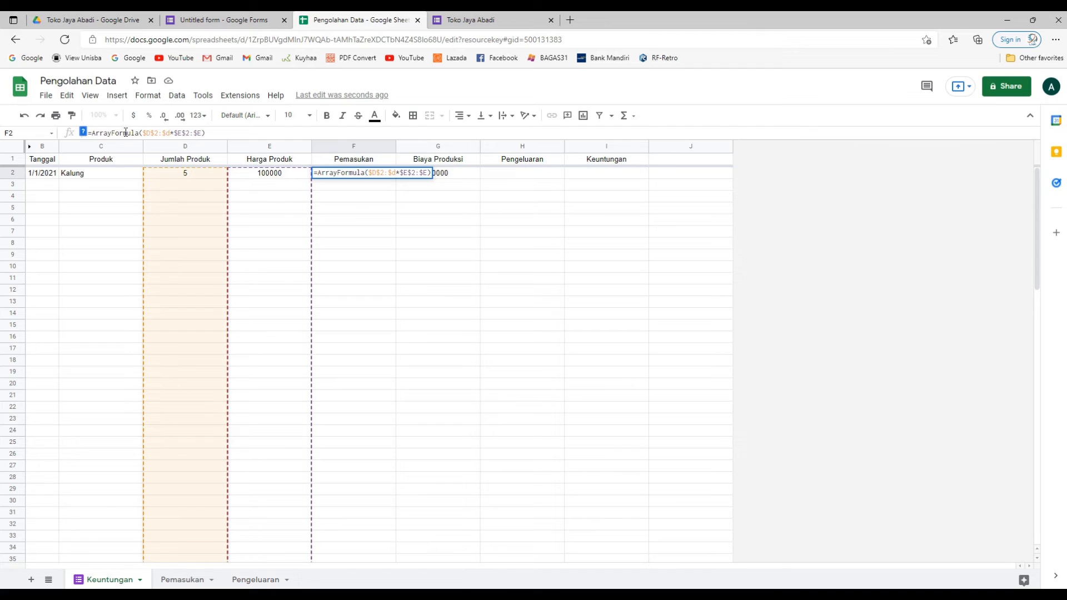
{"action": "key", "text": "Return"}
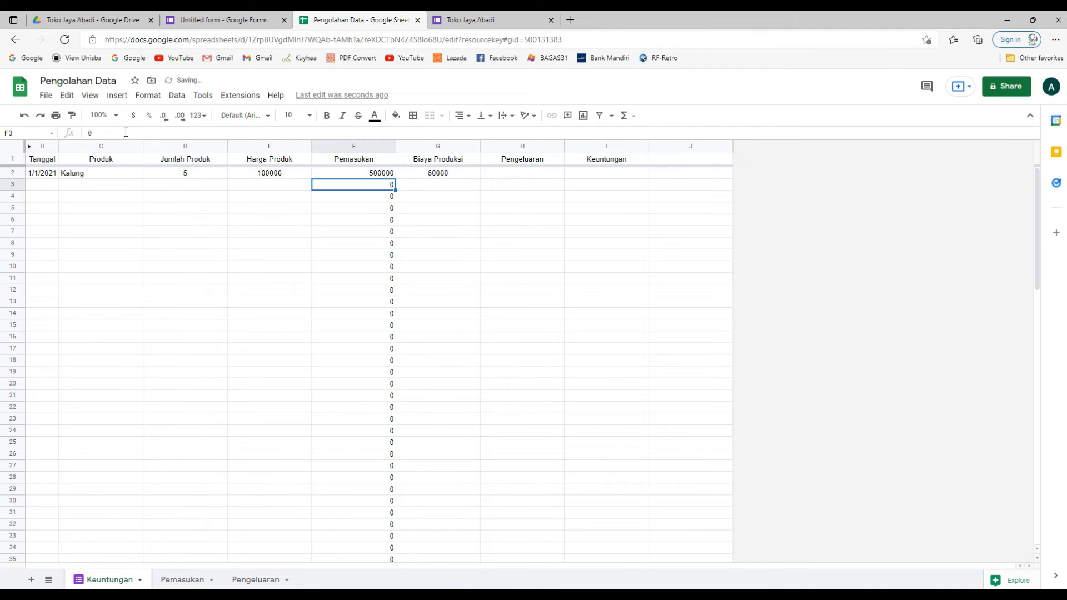
{"action": "left_click", "coordinate": [386, 173]}
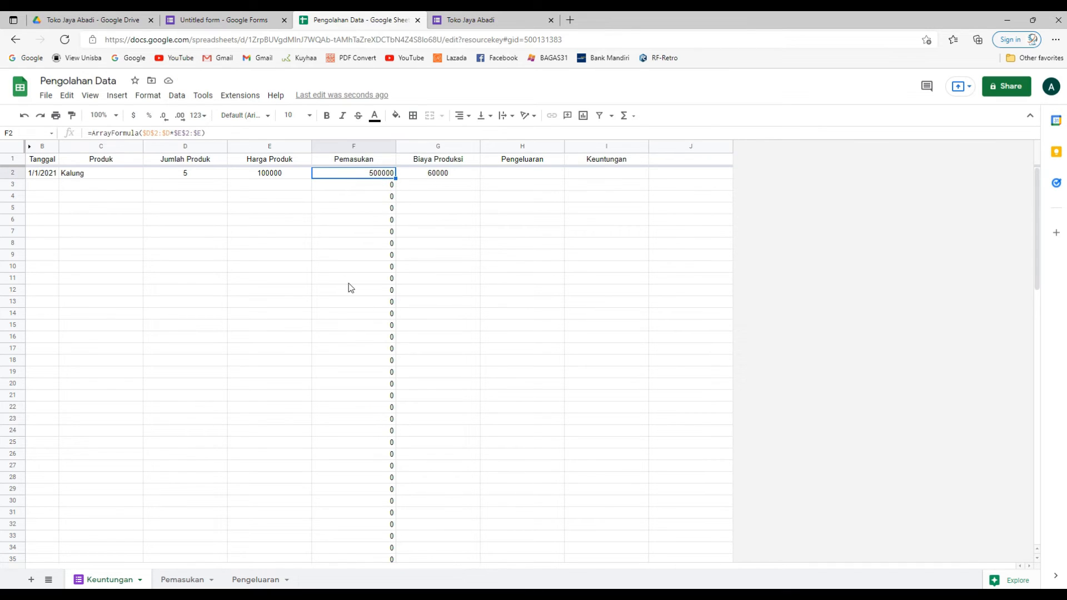
- In H2 under Pengeluaran, enter an ArrayFormula with absolute column ranges that multiplies Jumlah Produk by Biaya Produksi
{"action": "left_click", "coordinate": [504, 176]}
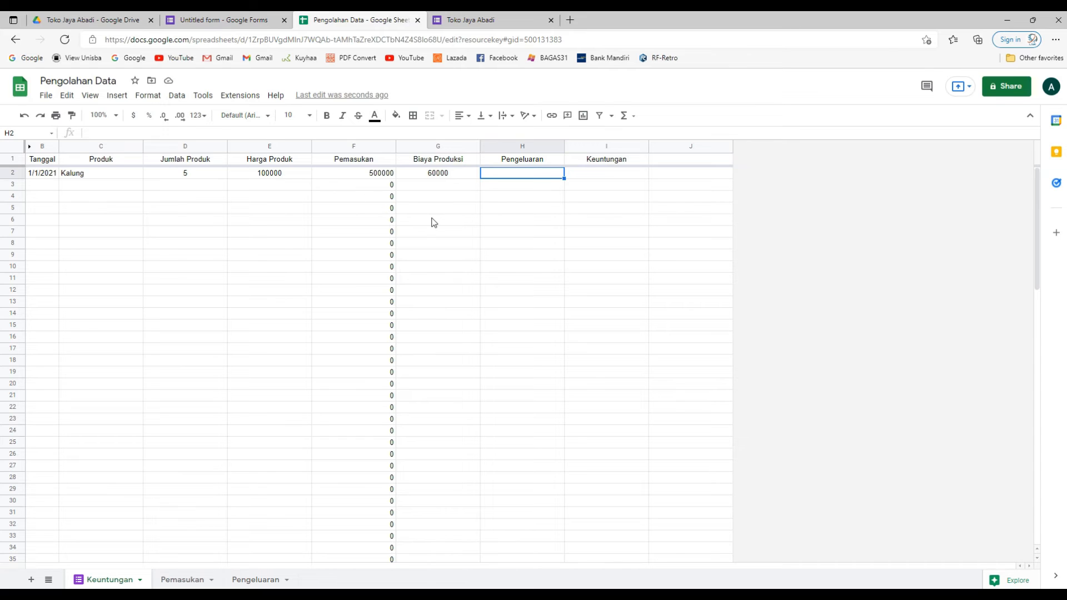
{"action": "type", "text": "="}
{"action": "left_click", "coordinate": [193, 174]}
{"action": "type", "text": ":d*E2:E"}
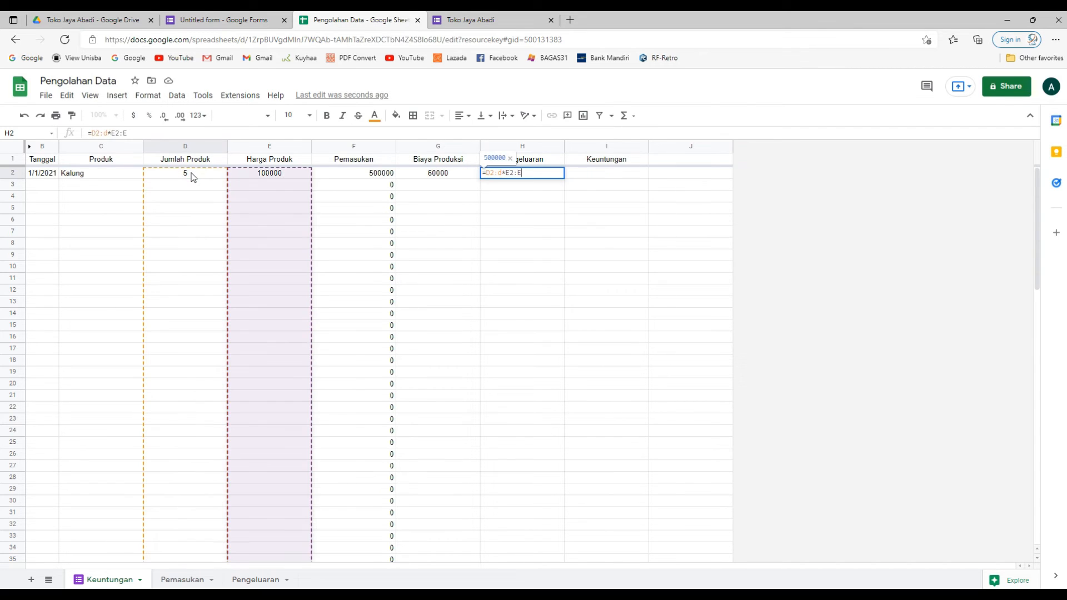
{"action": "left_click_drag", "start_coordinate": [487, 174], "coordinate": [551, 172]}
{"action": "key", "text": "F4"}
{"action": "key", "text": "Return"}
{"action": "key", "text": "Up"}
{"action": "key", "text": "ctrl+shift+Return"}
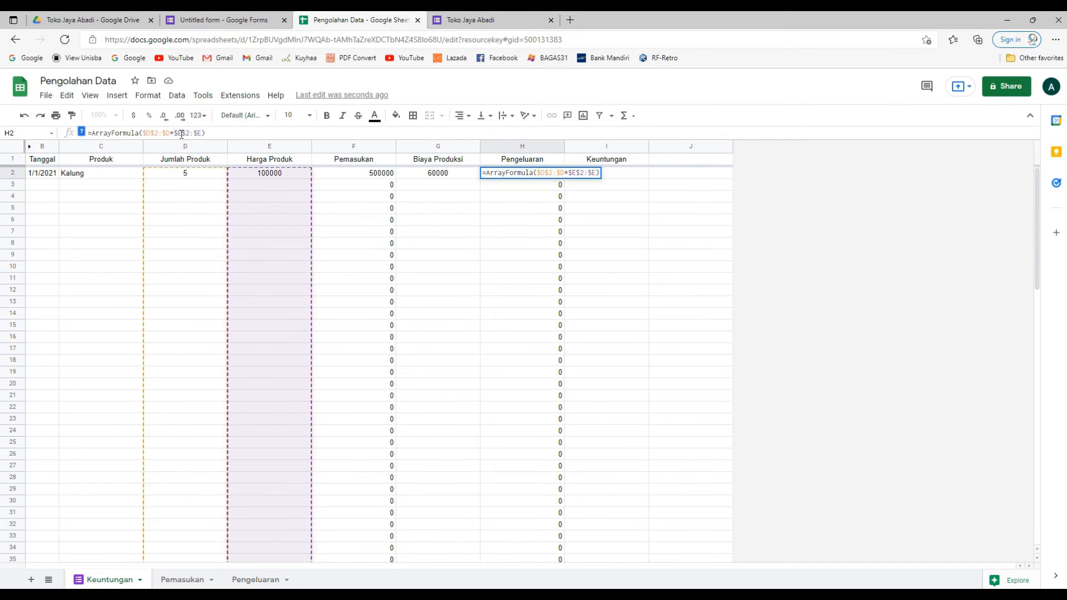
{"action": "key", "text": "Return"}
- In I2 under Keuntungan, write a formula subtracting Pengeluaran from Pemasukan as =$F$2:$F-H2:H
{"action": "left_click", "coordinate": [605, 174]}
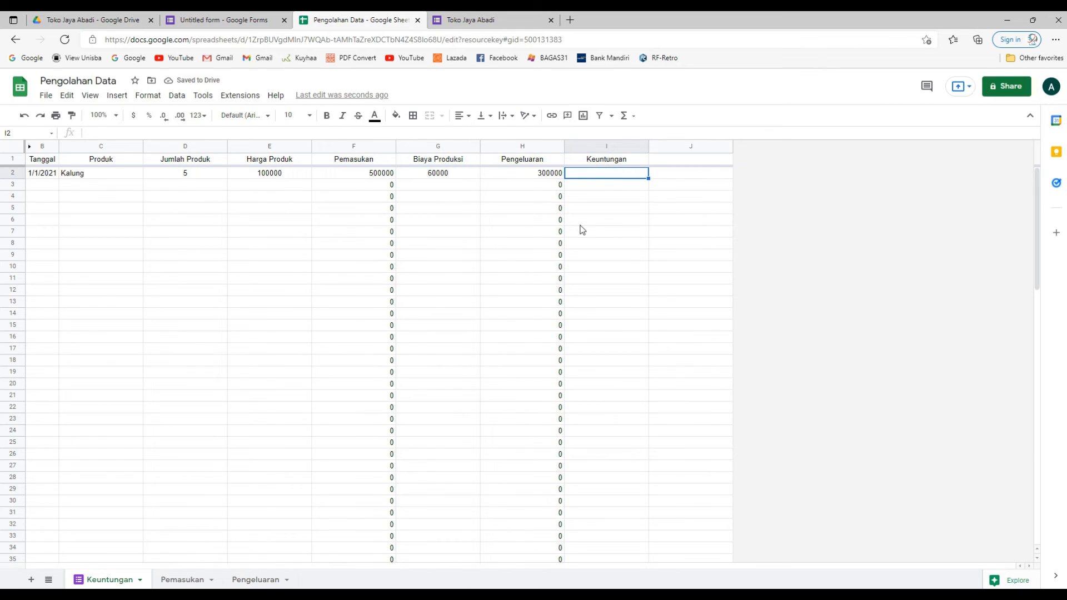
{"action": "type", "text": "="}
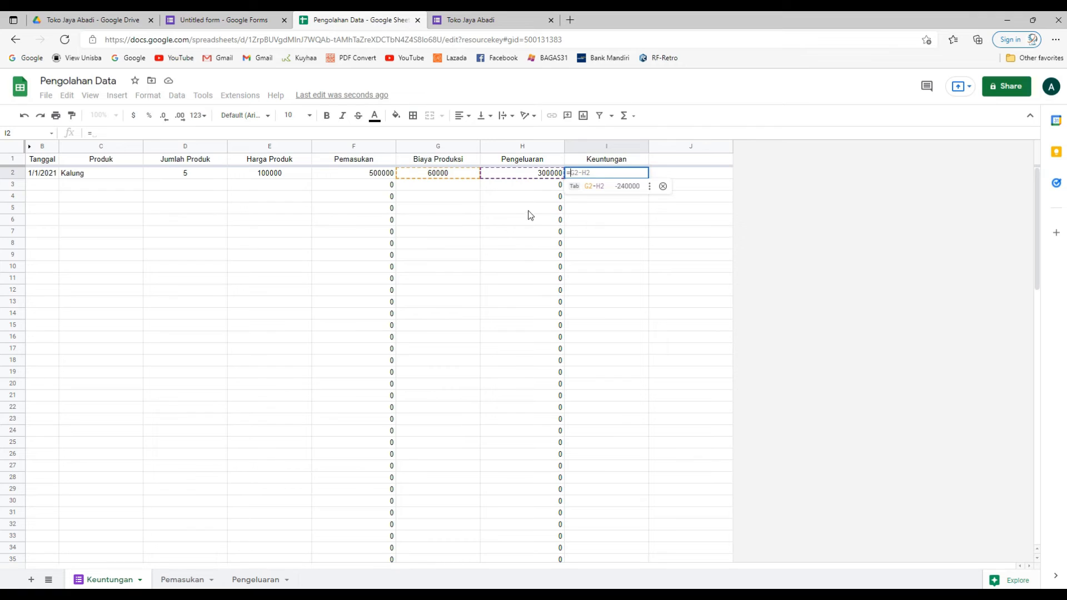
{"action": "left_click", "coordinate": [373, 173]}
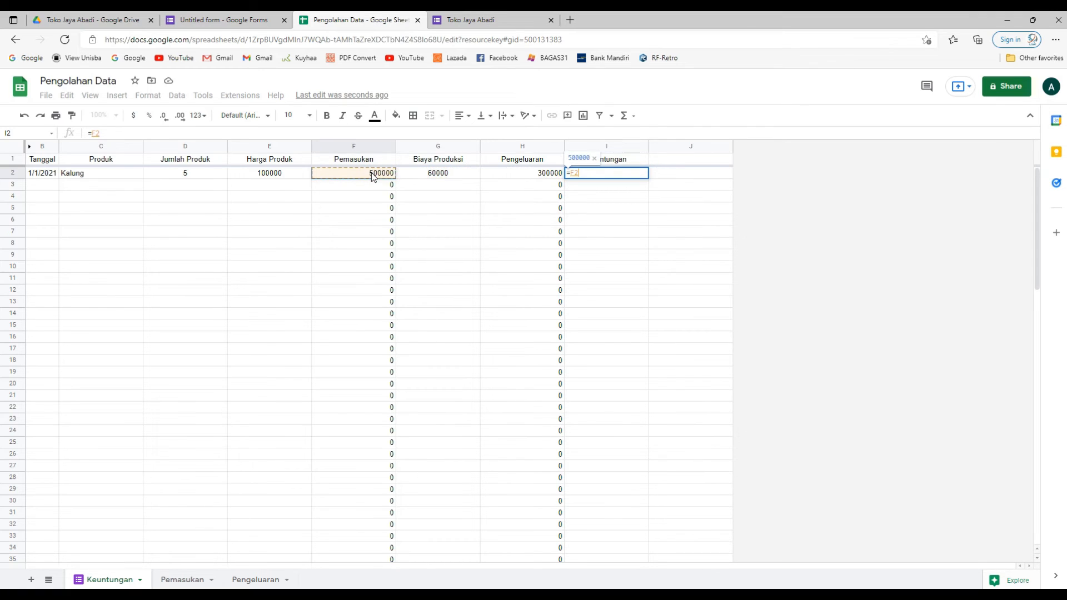
{"action": "type", "text": ":F"}
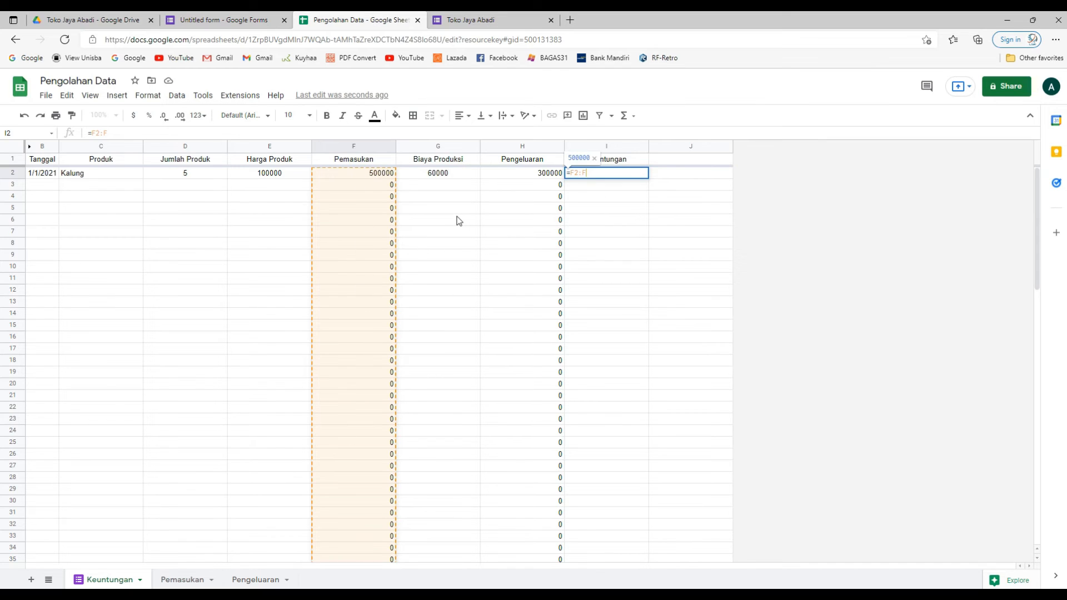
{"action": "key", "text": "F4"}
{"action": "type", "text": "-"}
{"action": "left_click", "coordinate": [518, 174]}
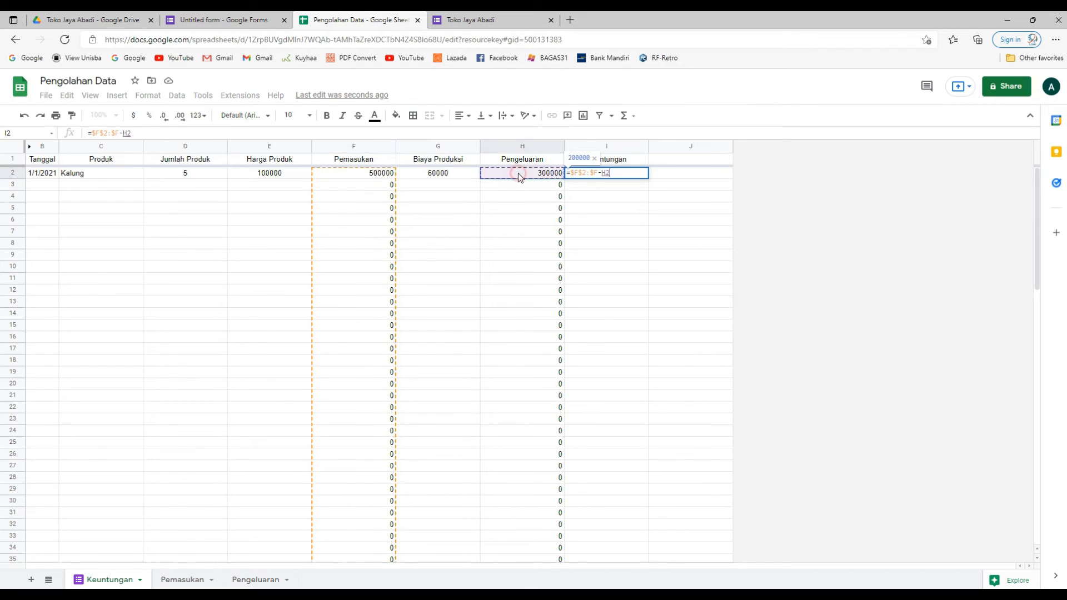
{"action": "type", "text": ":H"}
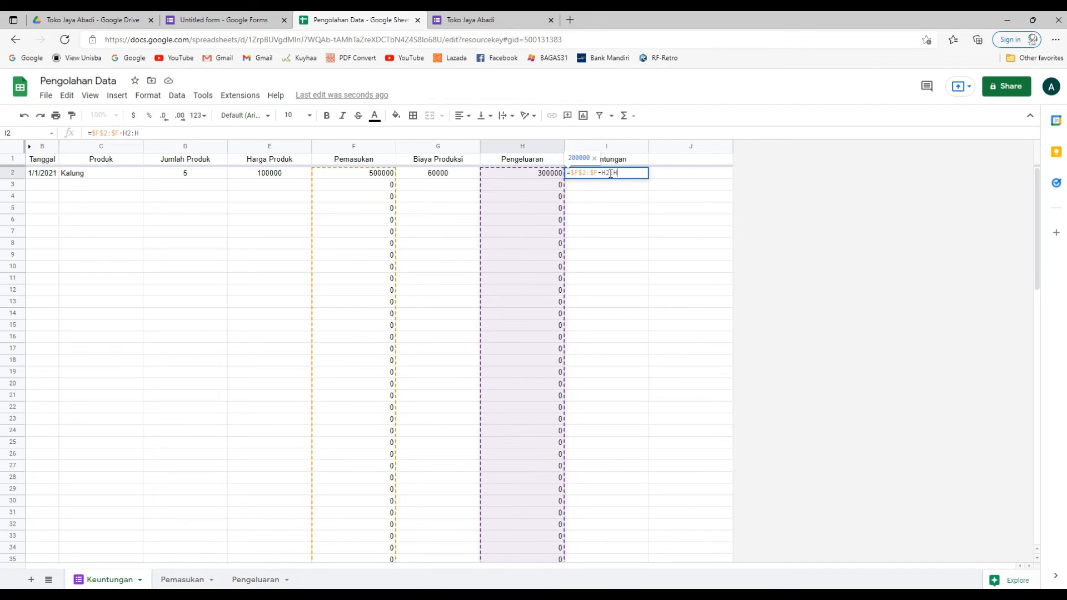
- Try starting the Pengeluaran range of the I2 formula at H3, and restore it to H2:H
{"action": "key", "text": "BackSpace"}
{"action": "type", "text": "3"}
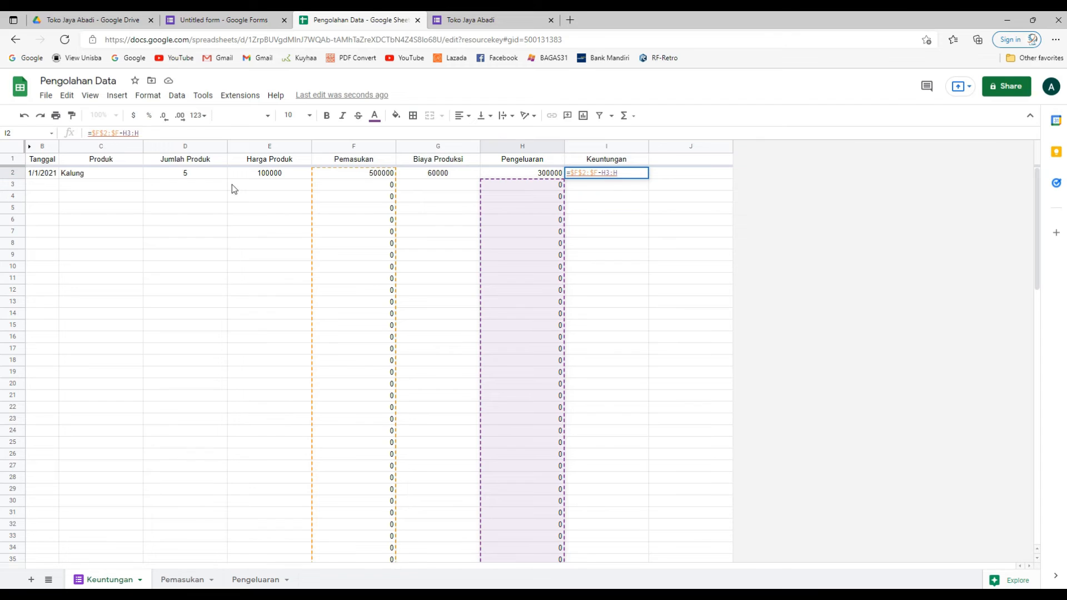
{"action": "key", "text": "BackSpace"}
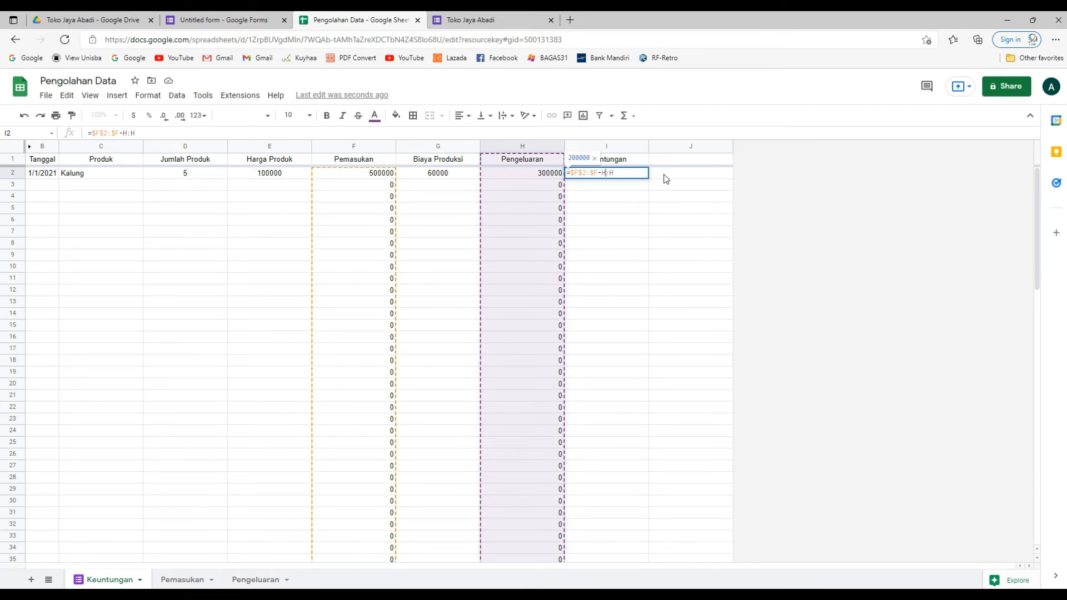
{"action": "type", "text": "2"}
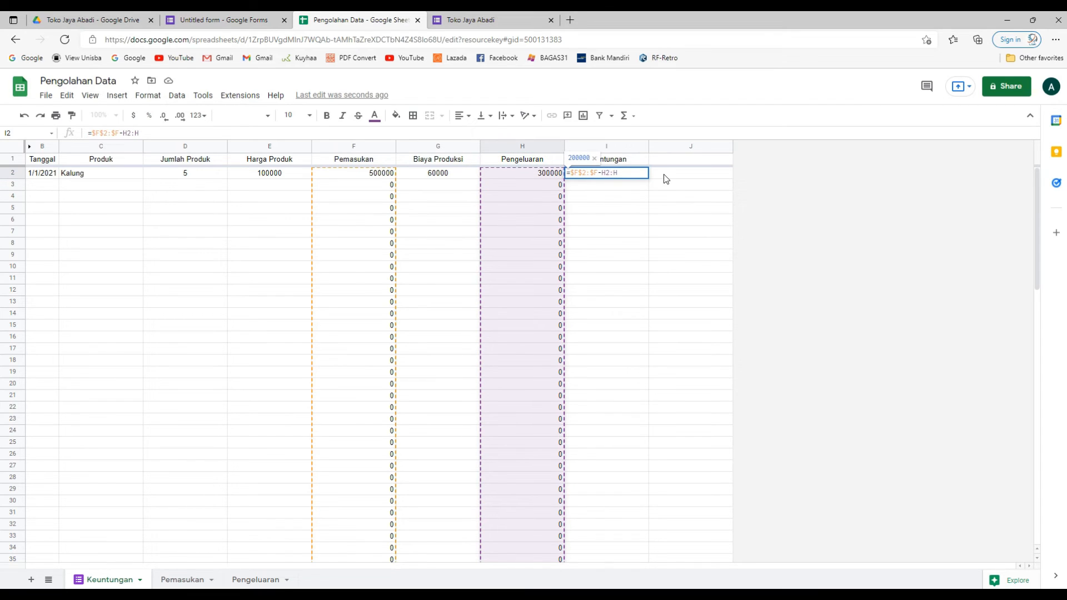
- Make the Pengeluaran range in I2 absolute as $H$2:$H and wrap the whole subtraction in ArrayFormula
{"action": "key", "text": "F4"}
{"action": "key", "text": "ctrl+shift+Return"}
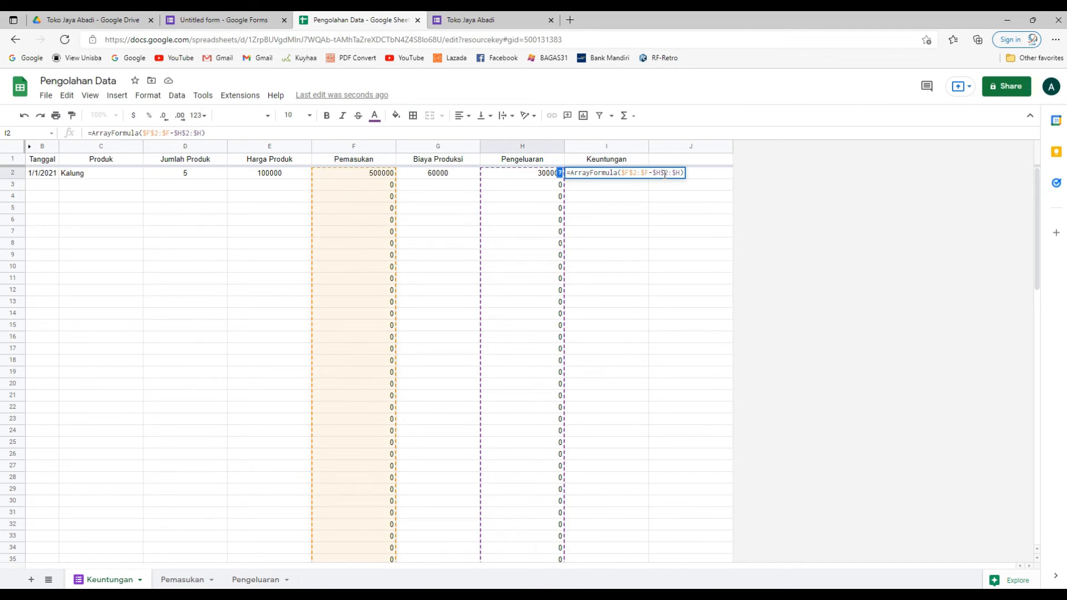
{"action": "key", "text": "Return"}
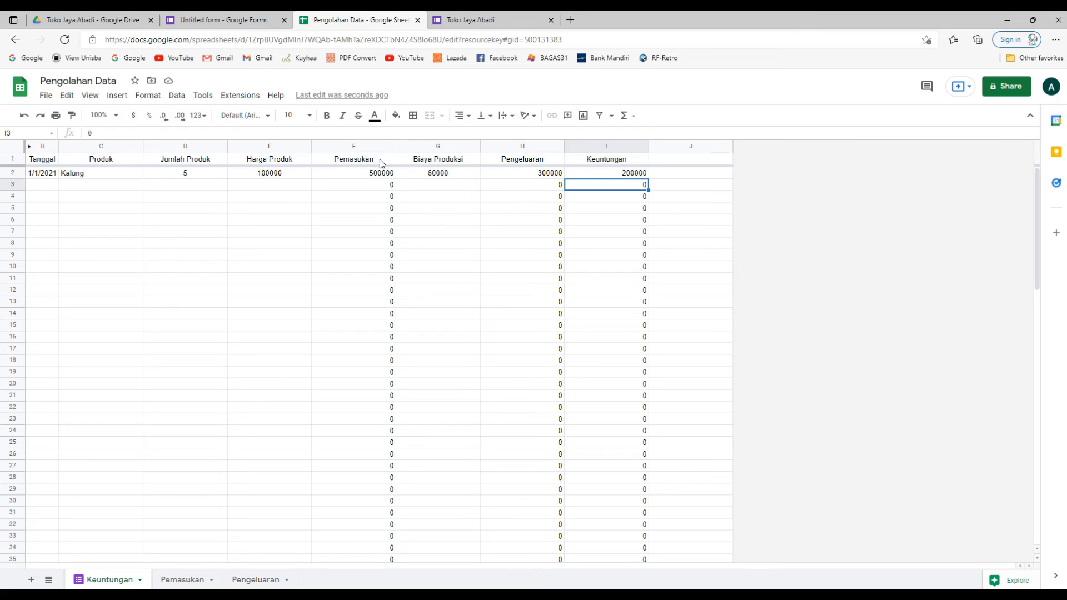
- Centre-align columns F through I, from Pemasukan to Keuntungan
{"action": "left_click", "coordinate": [272, 163]}
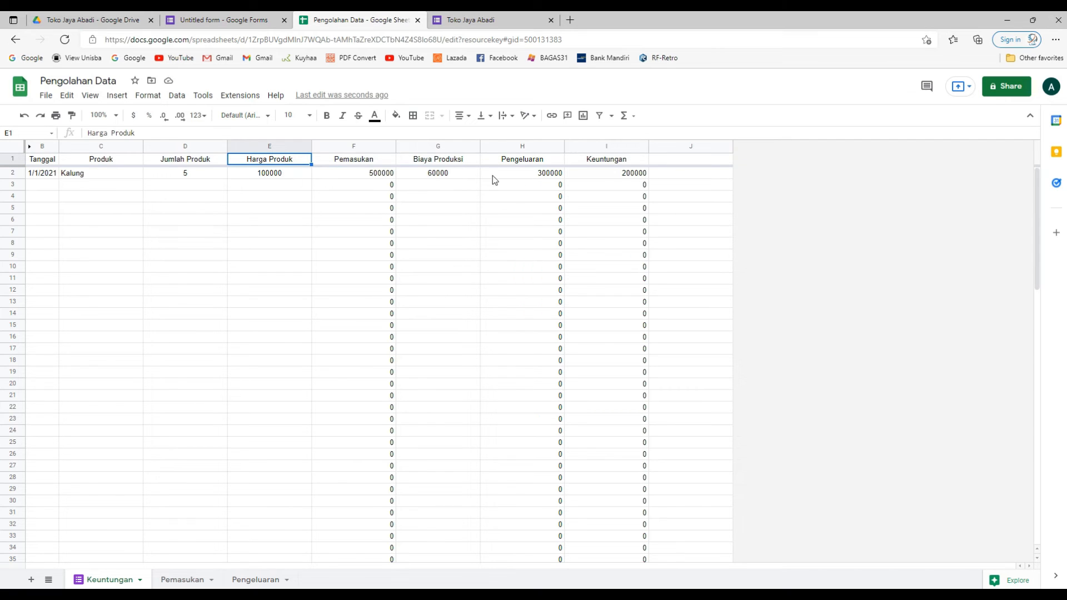
{"action": "right_click", "coordinate": [367, 145]}
{"action": "left_click", "coordinate": [368, 142]}
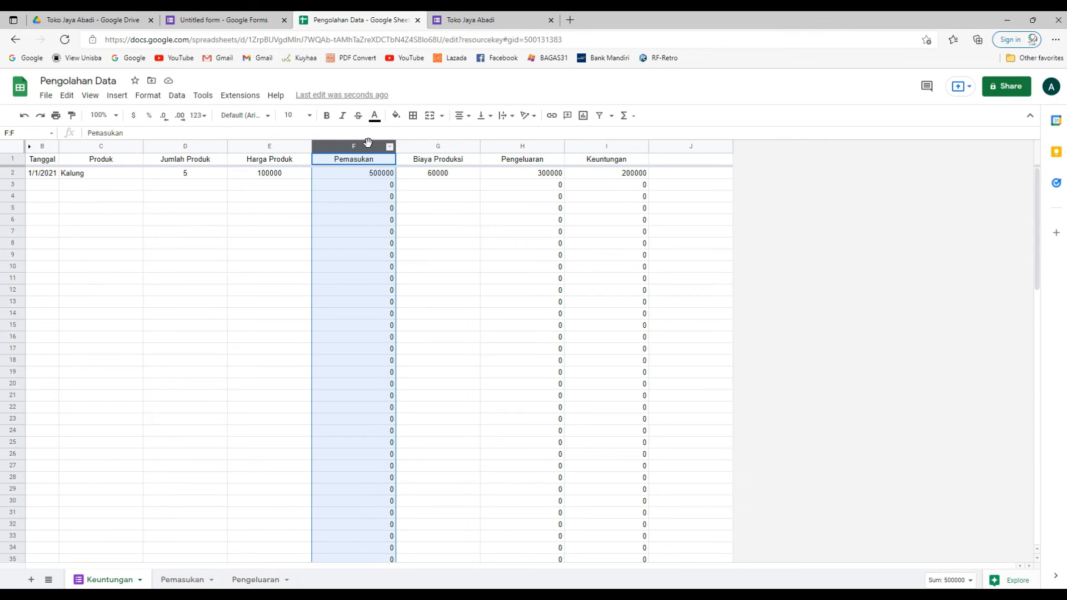
{"action": "left_click", "coordinate": [594, 147], "text": "shift"}
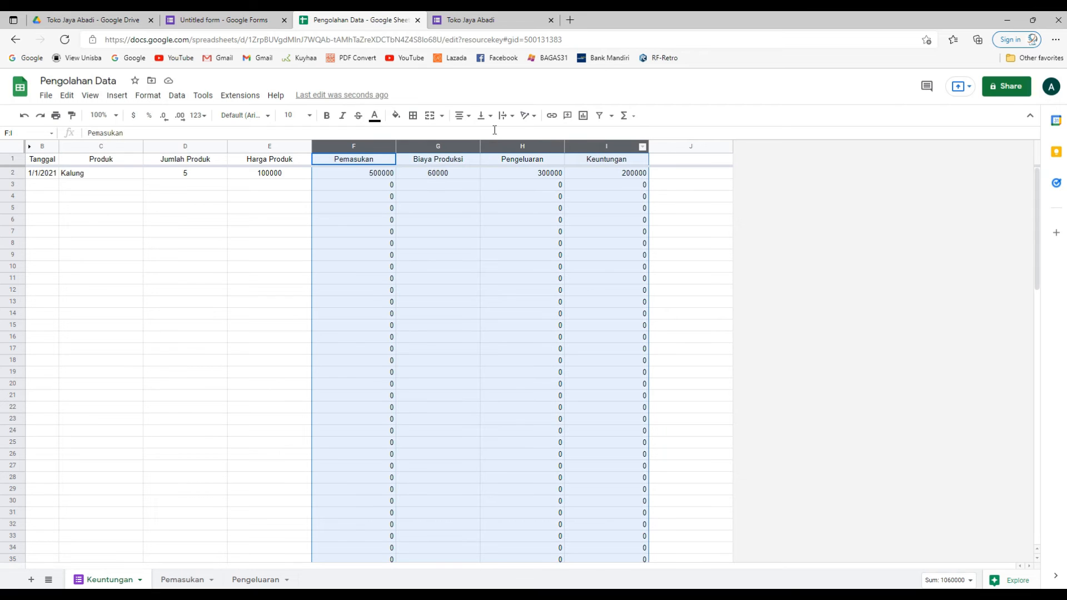
{"action": "left_click", "coordinate": [459, 115]}
{"action": "left_click", "coordinate": [475, 134]}
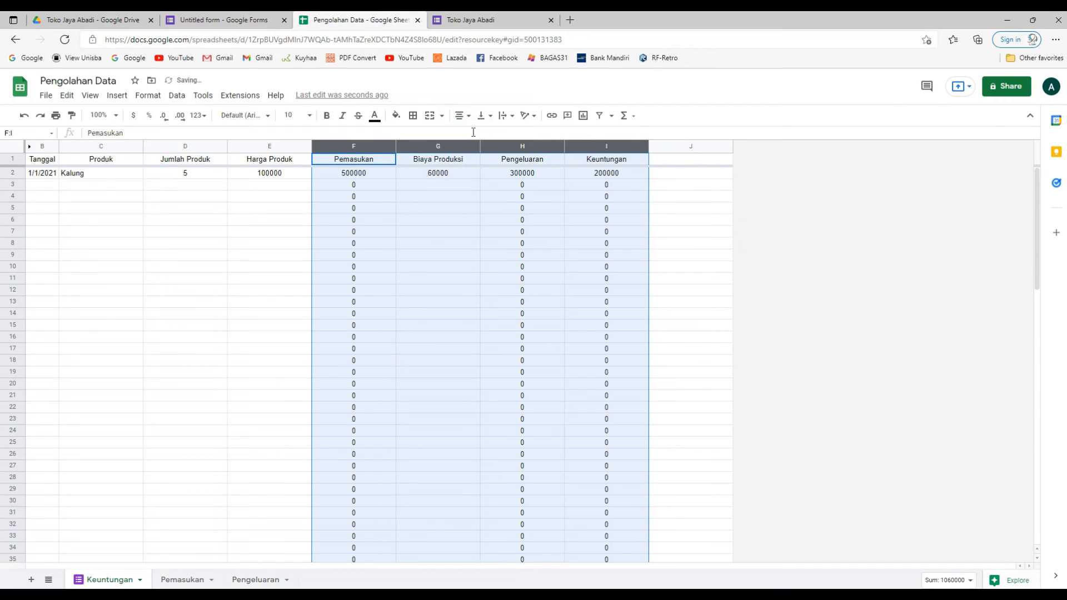
{"action": "left_click", "coordinate": [473, 212]}
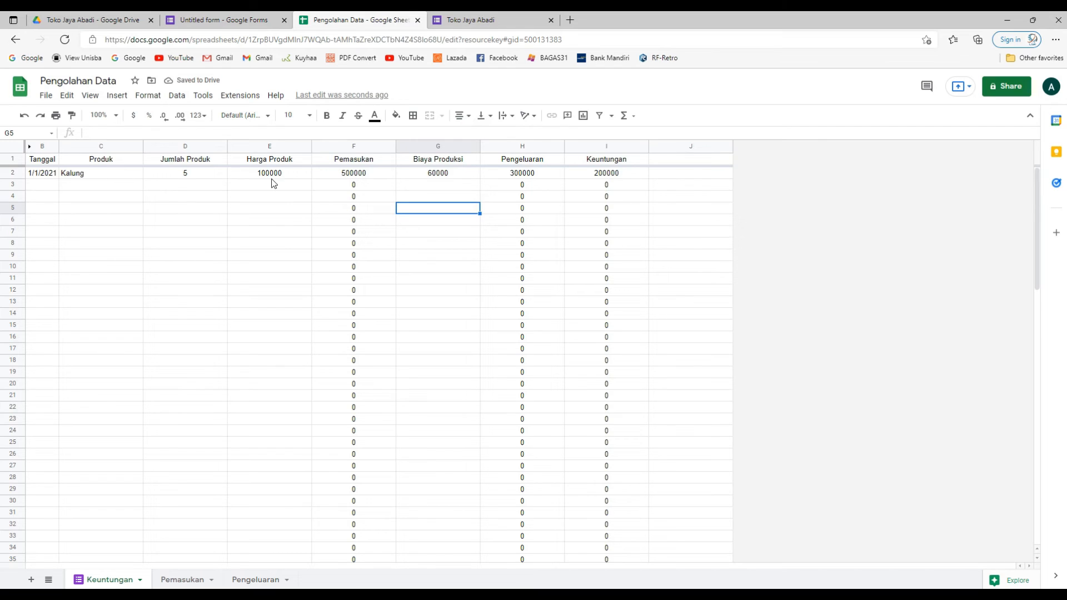
{"action": "left_click", "coordinate": [599, 173]}
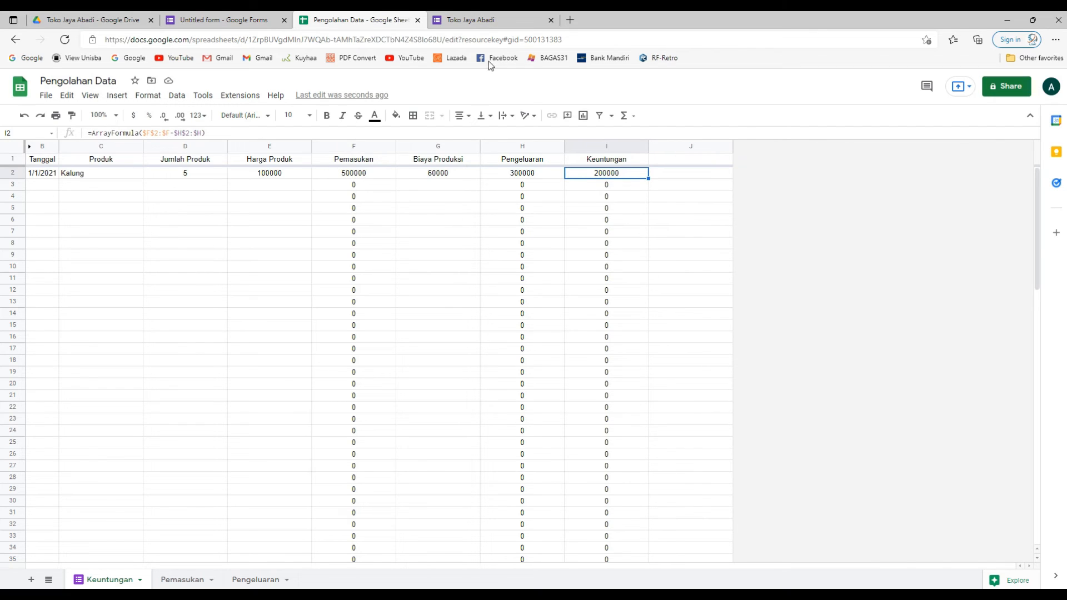
- Switch to the Toko Jaya Abadi form and fill in additional sample sales responses, starting with the Tanggal date
{"action": "left_click", "coordinate": [489, 16]}
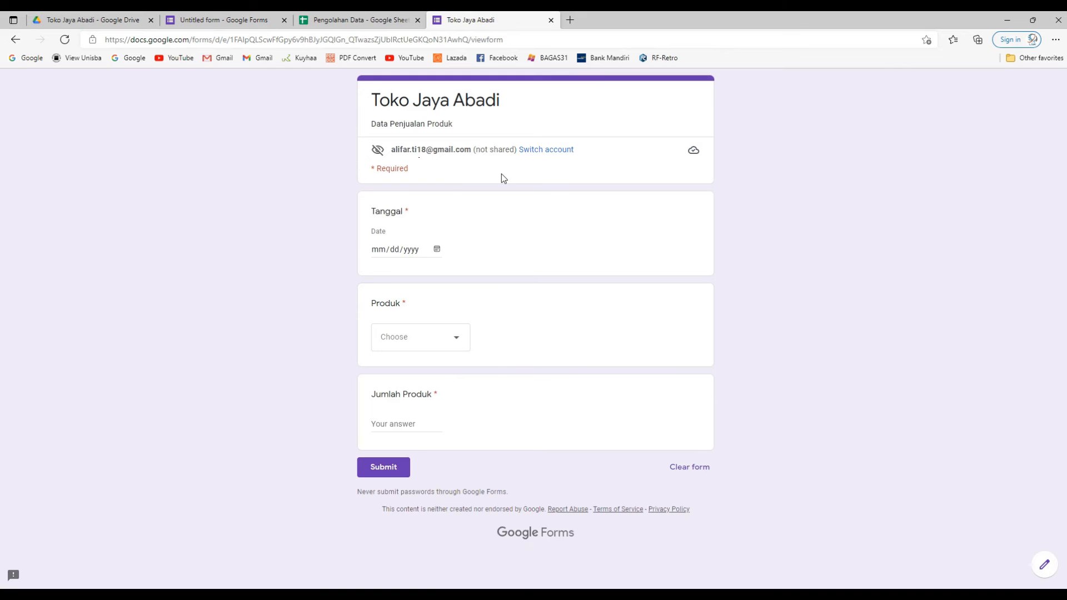
{"action": "left_click", "coordinate": [436, 249]}
- Switch to the Pengolahan Data spreadsheet and review the calculated rows of the Keuntungan sheet
{"action": "left_click", "coordinate": [356, 20]}
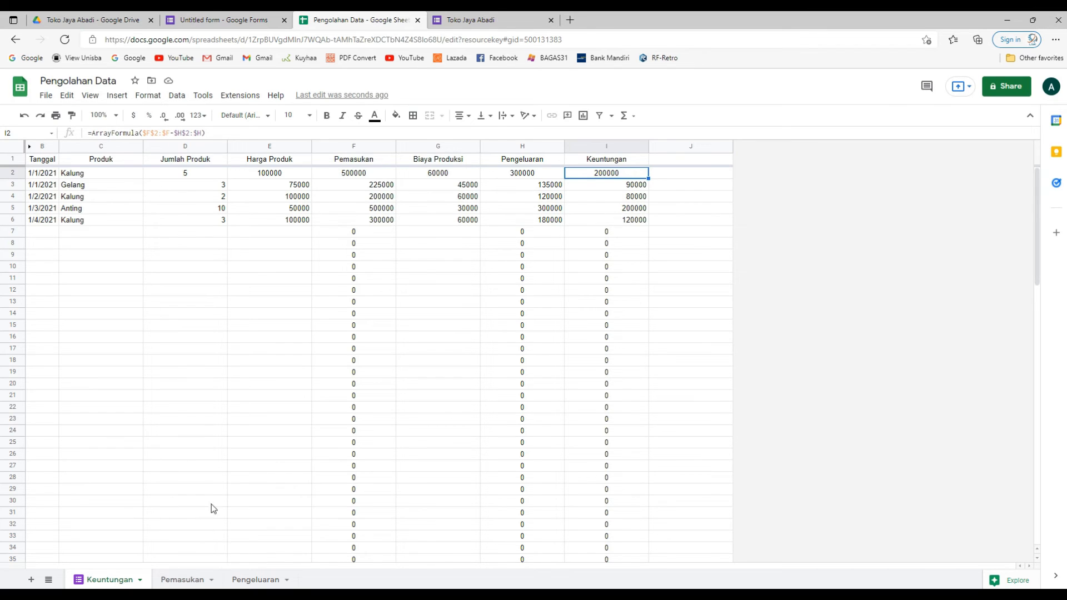
{"action": "scroll", "coordinate": [241, 452], "scroll_direction": "down", "scroll_amount": 15}
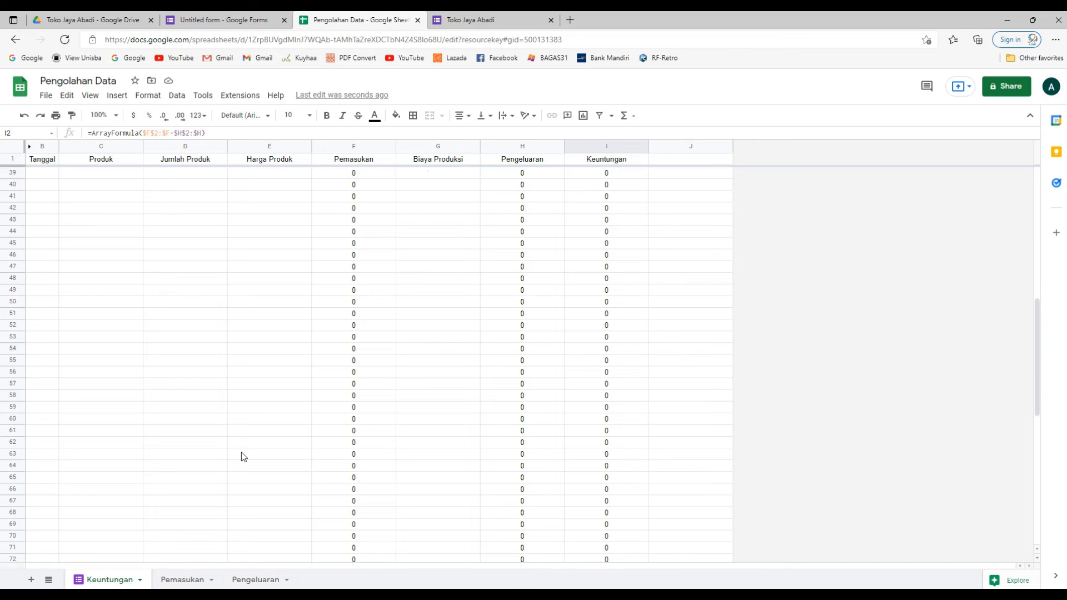
{"action": "scroll", "coordinate": [242, 452], "scroll_direction": "down", "scroll_amount": 8}
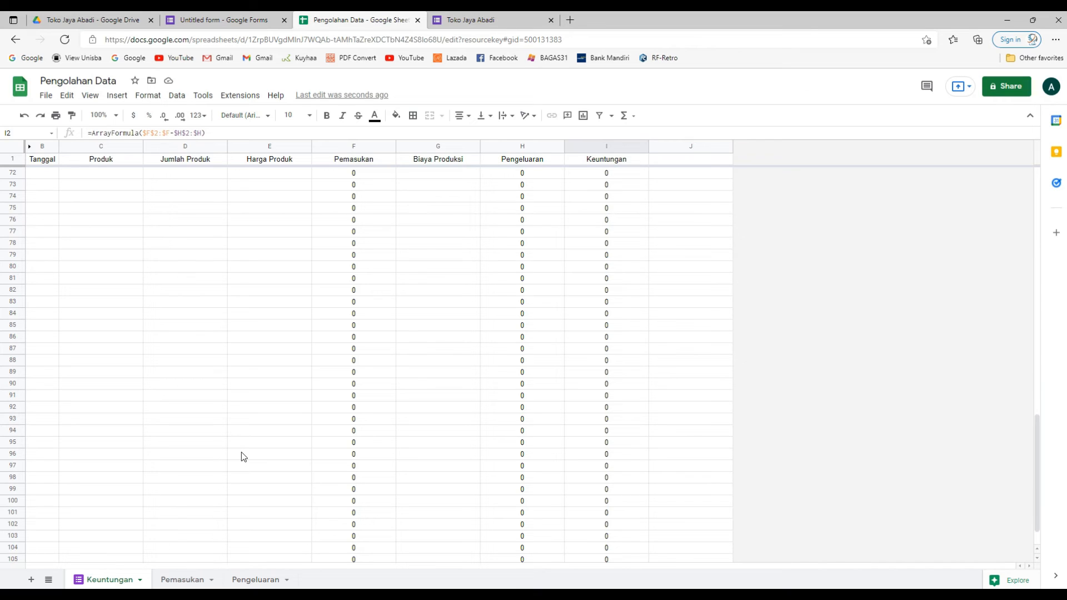
{"action": "scroll", "coordinate": [241, 452], "scroll_direction": "up", "scroll_amount": 15}
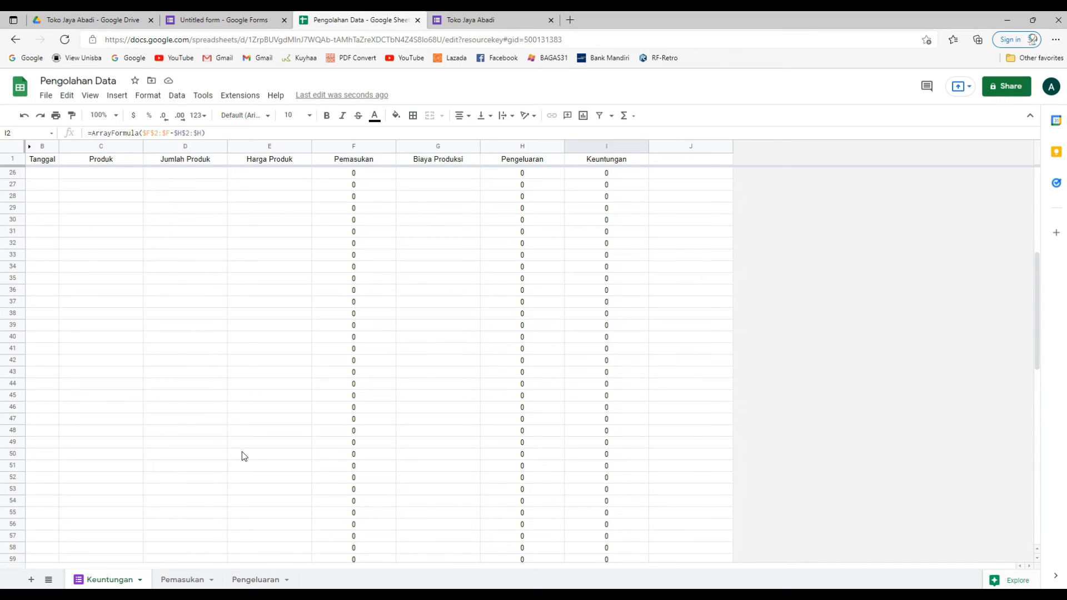
{"action": "scroll", "coordinate": [242, 451], "scroll_direction": "up", "scroll_amount": 8}
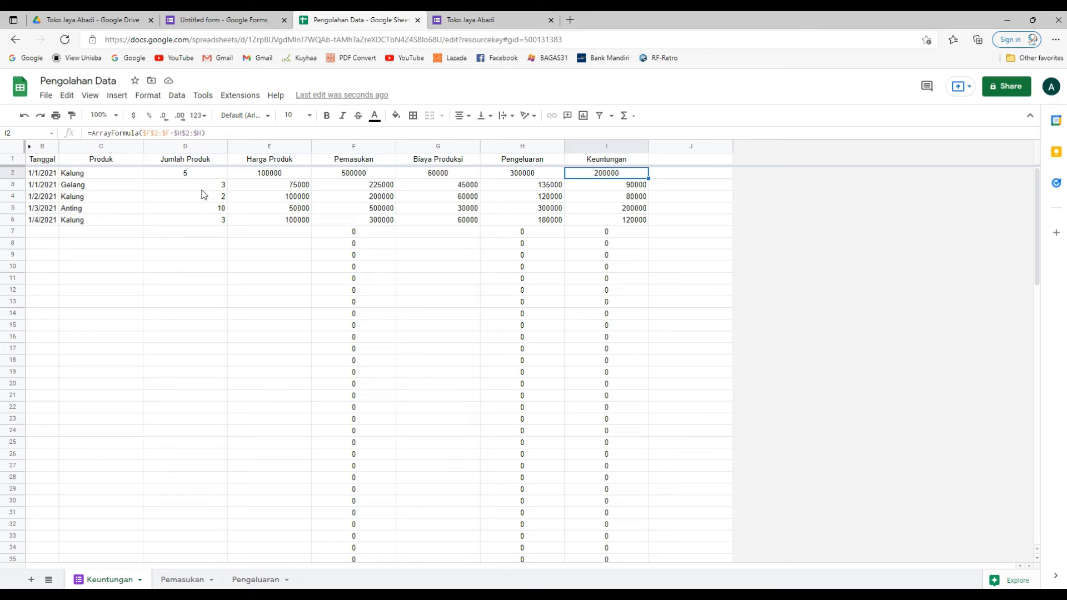
- Close the form editor and reorder the browser tabs so the Toko Jaya Abadi form precedes the Pengolahan Data spreadsheet
{"action": "left_click", "coordinate": [284, 21]}
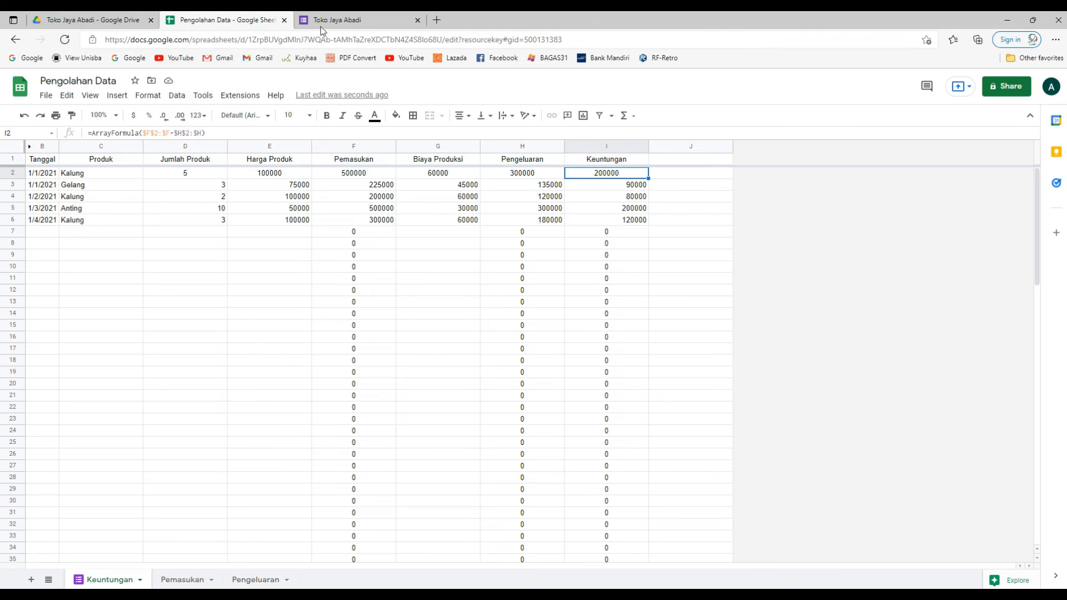
{"action": "left_click_drag", "start_coordinate": [322, 20], "coordinate": [200, 22]}
{"action": "left_click", "coordinate": [350, 20]}
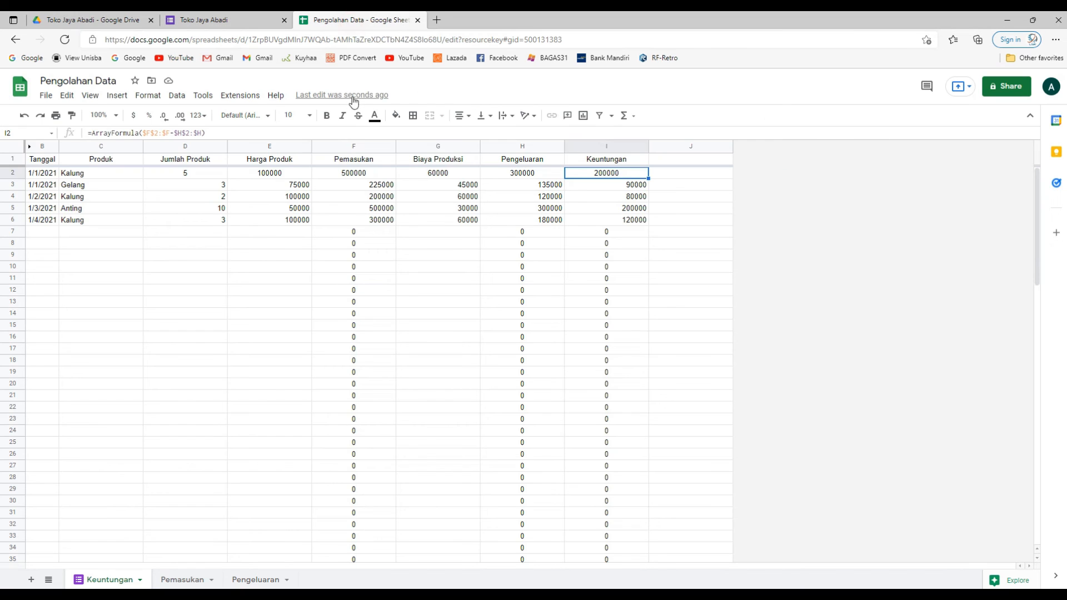
{"action": "left_click", "coordinate": [203, 15]}
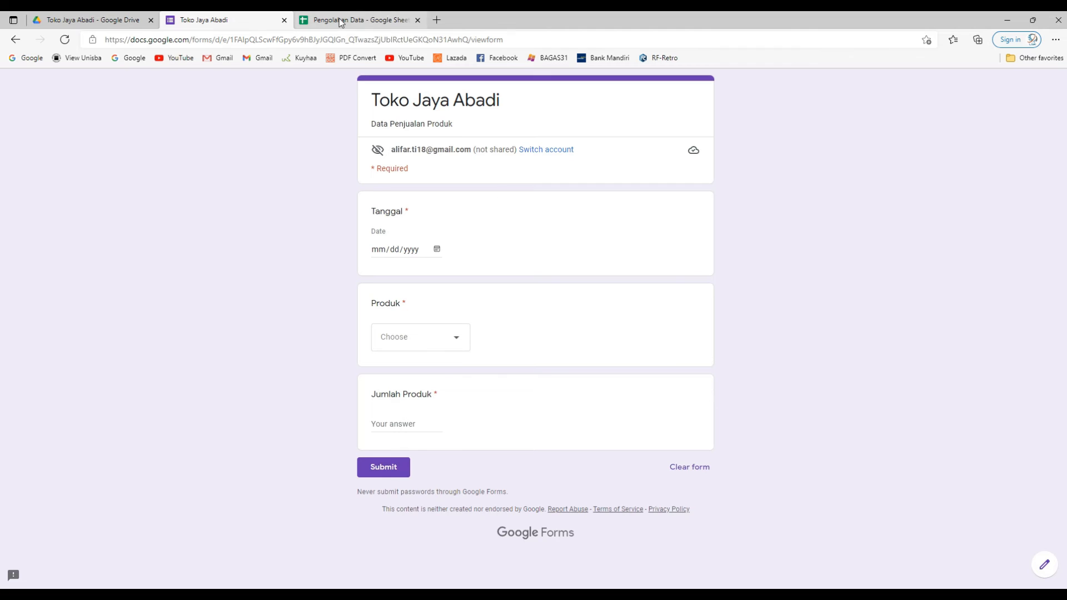
{"action": "left_click", "coordinate": [374, 18]}
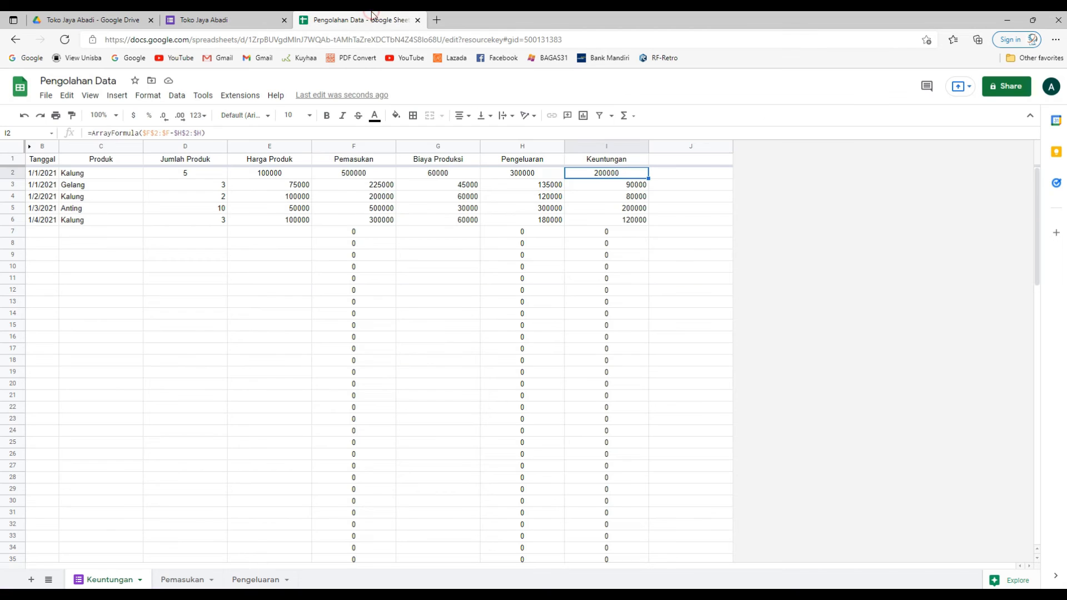
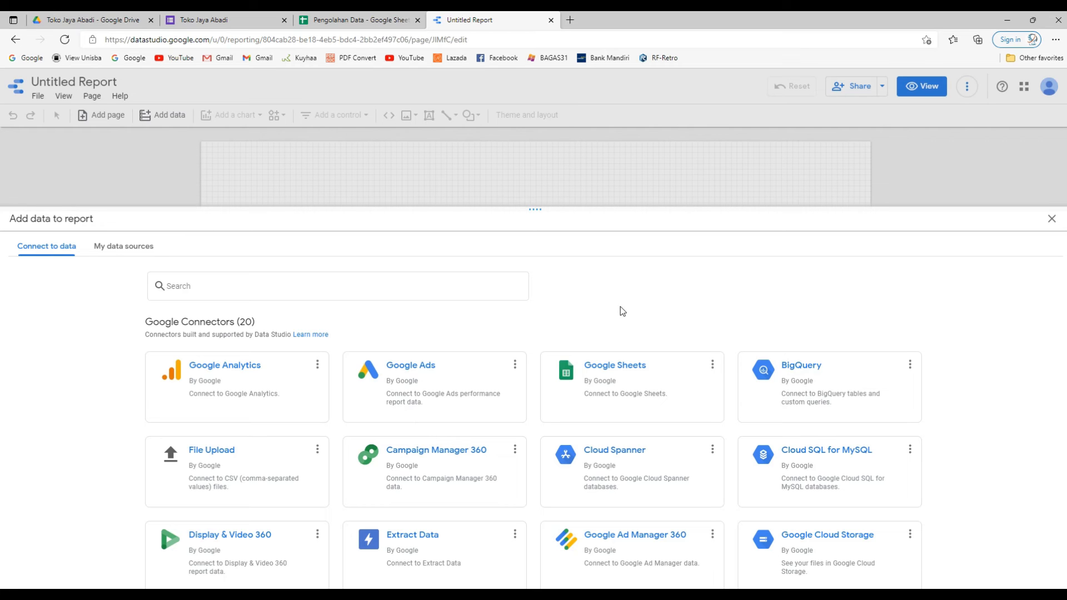
- Connect the Data Studio report to the Keuntungan sheet of Pengolahan Data using the Google Sheets connector
{"action": "left_click", "coordinate": [617, 392]}
{"action": "left_click", "coordinate": [169, 338]}
{"action": "left_click", "coordinate": [1027, 570]}
{"action": "left_click", "coordinate": [643, 395]}
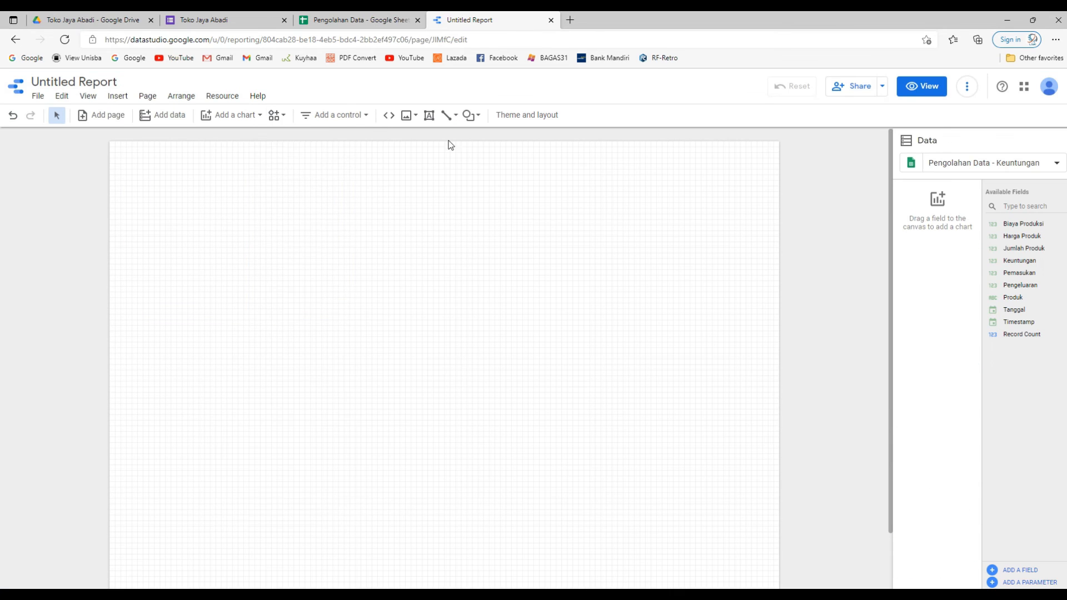
{"action": "left_click", "coordinate": [232, 115]}
{"action": "left_click", "coordinate": [216, 282]}
{"action": "left_click", "coordinate": [256, 202]}
{"action": "left_click_drag", "start_coordinate": [310, 209], "coordinate": [174, 171]}
{"action": "key", "text": "Delete"}
- Add a time series chart by Tanggal at the report's upper left, widen it and set its metric to Keuntungan
{"action": "left_click", "coordinate": [231, 115]}
{"action": "left_click", "coordinate": [217, 240]}
{"action": "left_click", "coordinate": [138, 167]}
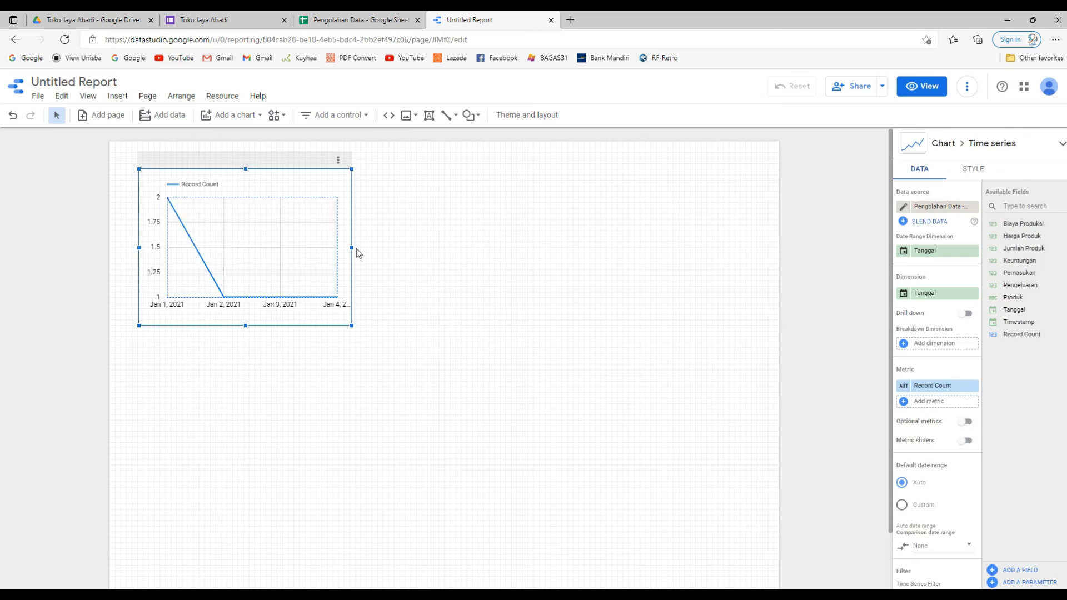
{"action": "left_click_drag", "start_coordinate": [352, 246], "coordinate": [438, 249]}
{"action": "left_click", "coordinate": [939, 386]}
{"action": "left_click", "coordinate": [940, 456]}
- Try the Month Day and Day of Week date types for the time series chart's Tanggal dimension
{"action": "left_click", "coordinate": [904, 293]}
{"action": "left_click", "coordinate": [844, 358]}
{"action": "mouse_move", "coordinate": [818, 403]}
{"action": "scroll", "coordinate": [650, 489], "scroll_direction": "down", "scroll_amount": 5}
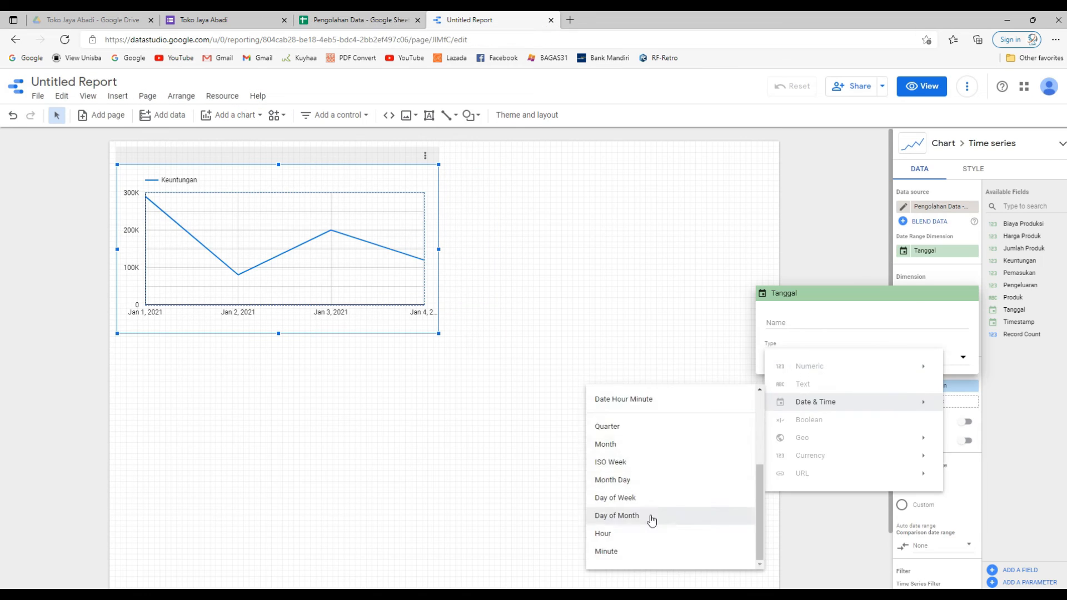
{"action": "left_click", "coordinate": [614, 479]}
{"action": "left_click", "coordinate": [825, 355]}
{"action": "left_click", "coordinate": [616, 498]}
{"action": "left_click", "coordinate": [844, 357]}
{"action": "left_click", "coordinate": [726, 300]}
- Add a Keuntungan scorecard to the right of the time series chart
{"action": "left_click", "coordinate": [231, 115]}
{"action": "left_click", "coordinate": [219, 186]}
{"action": "left_click", "coordinate": [444, 165]}
- Add a pie chart of the products below the Keuntungan scorecard
{"action": "left_click", "coordinate": [231, 115]}
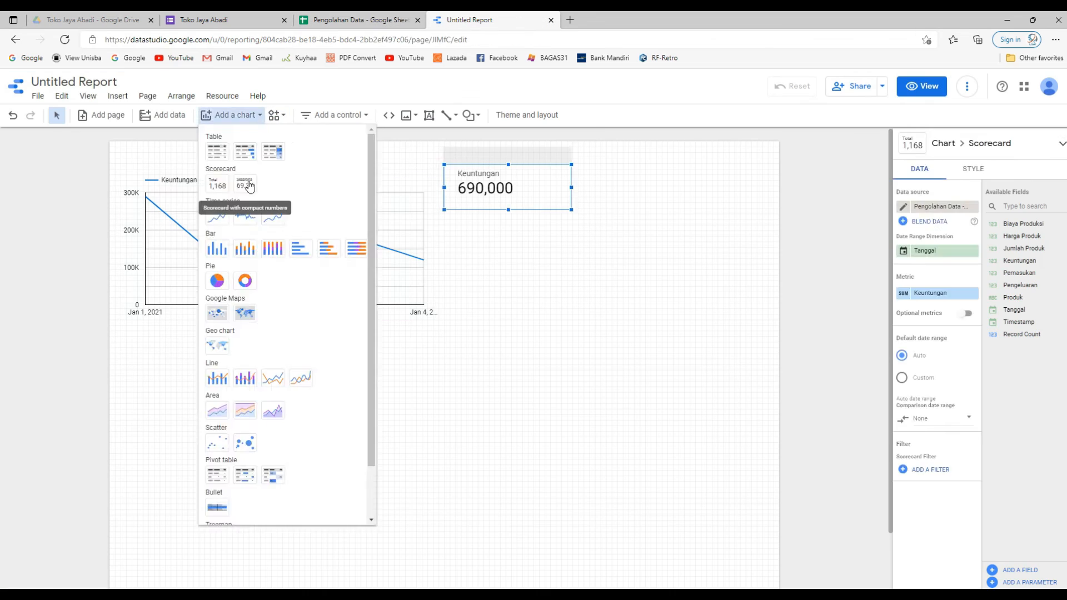
{"action": "left_click", "coordinate": [218, 282]}
{"action": "left_click_drag", "start_coordinate": [448, 216], "coordinate": [626, 317]}
{"action": "scroll", "coordinate": [910, 409], "scroll_direction": "down", "scroll_amount": 5}
{"action": "left_click", "coordinate": [533, 417]}
- Add a Produk drop-down list control to the right of the Keuntungan scorecard
{"action": "left_click", "coordinate": [335, 115]}
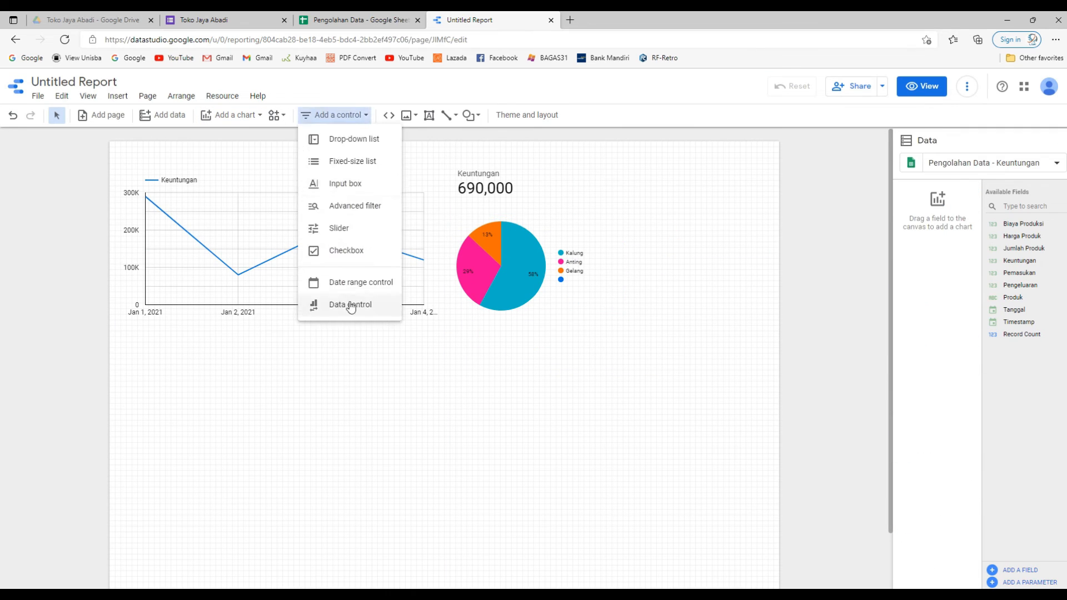
{"action": "left_click", "coordinate": [354, 138]}
{"action": "left_click", "coordinate": [577, 173]}
{"action": "left_click", "coordinate": [661, 184]}
{"action": "left_click", "coordinate": [712, 224]}
{"action": "left_click", "coordinate": [231, 115]}
{"action": "left_click", "coordinate": [217, 510]}
{"action": "left_click", "coordinate": [628, 223]}
{"action": "left_click", "coordinate": [939, 293]}
{"action": "left_click", "coordinate": [908, 440]}
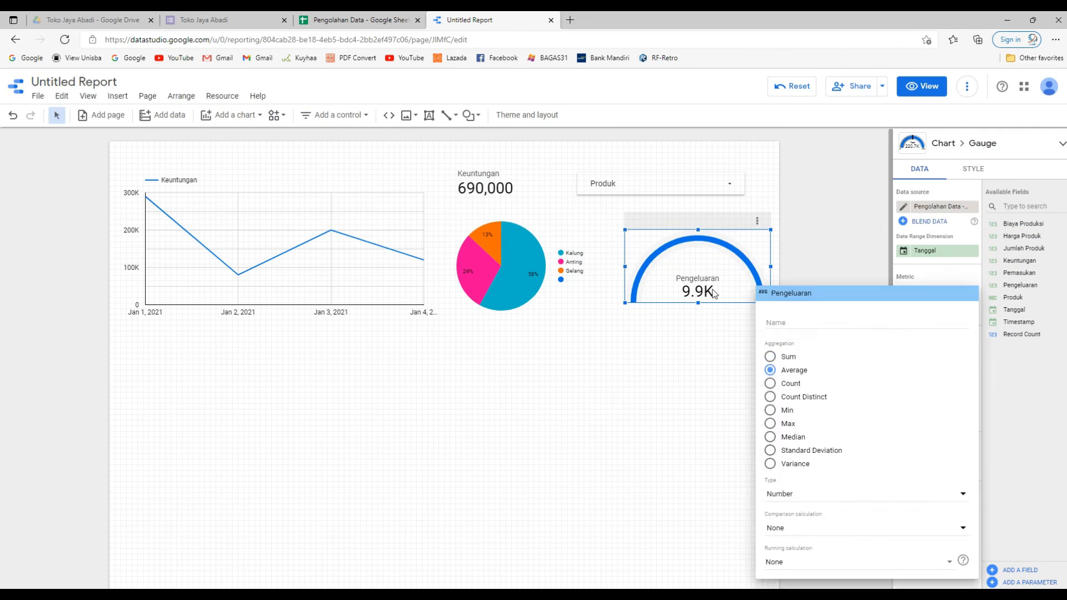
{"action": "key", "text": "Delete"}
- Add a gauge chart below the Produk drop-down list with the sum of Pengeluaran as its metric
{"action": "left_click", "coordinate": [231, 115]}
{"action": "left_click", "coordinate": [217, 511]}
{"action": "left_click", "coordinate": [939, 293]}
{"action": "left_click", "coordinate": [908, 440]}
- Preview the report in view mode and check the pie chart, scorecard and Pengeluaran gauge
{"action": "left_click", "coordinate": [922, 86]}
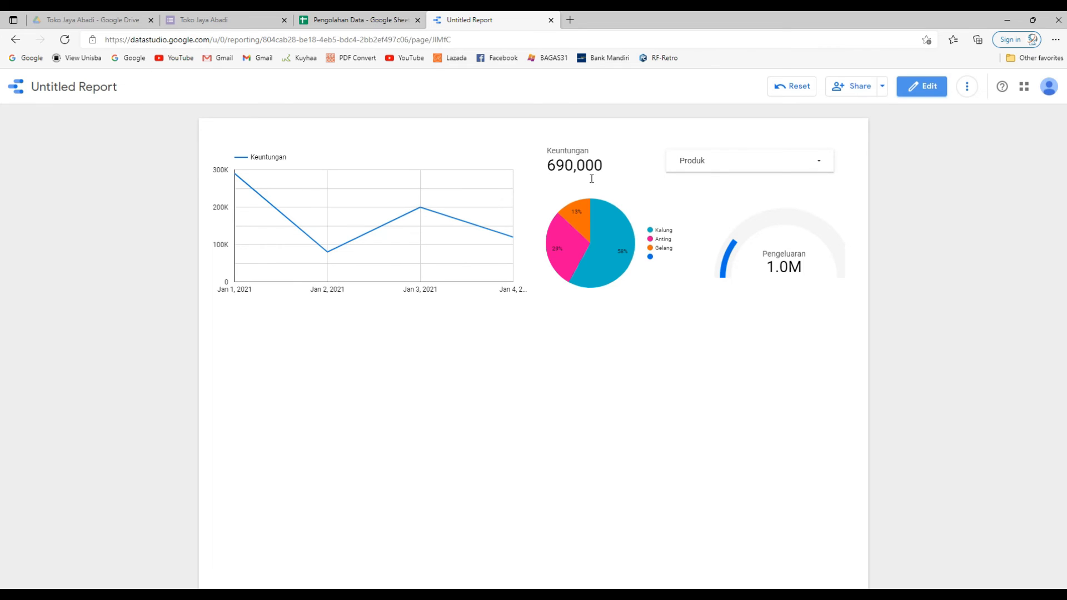
{"action": "mouse_move", "coordinate": [591, 242]}
{"action": "left_click", "coordinate": [832, 191]}
{"action": "left_click", "coordinate": [783, 250]}
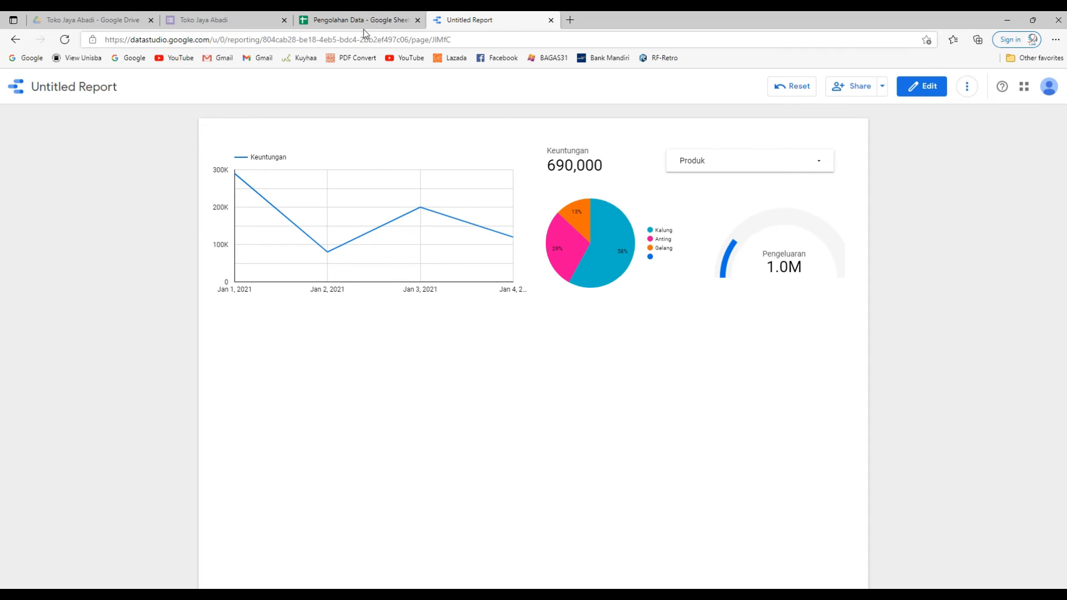
- Return to editing, enlarge the Pengeluaran gauge and show the report in view mode again
{"action": "left_click", "coordinate": [922, 83]}
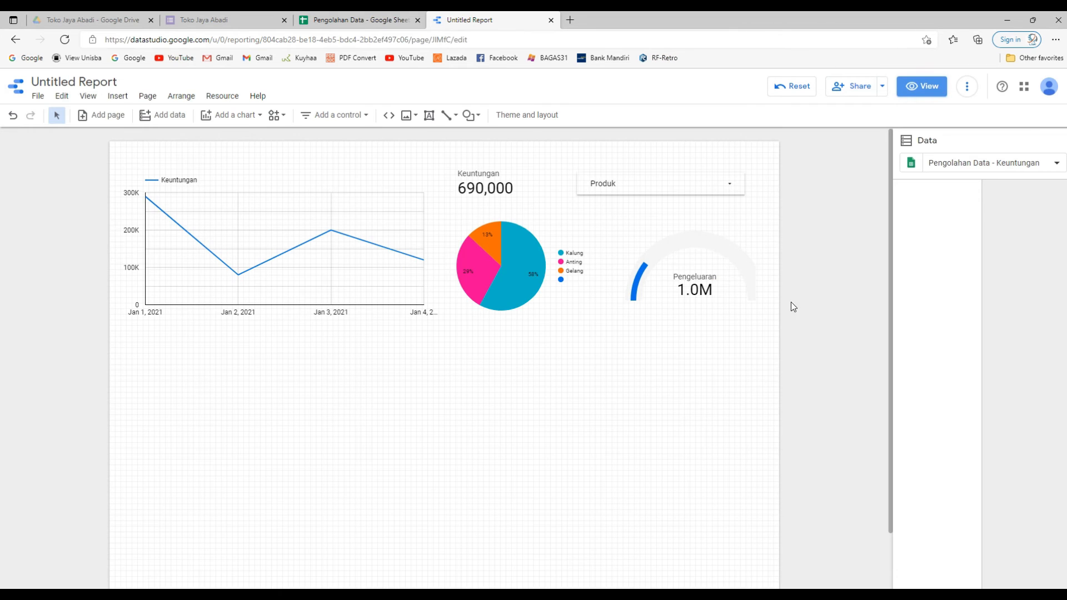
{"action": "left_click", "coordinate": [734, 274]}
{"action": "left_click_drag", "start_coordinate": [744, 264], "coordinate": [766, 264]}
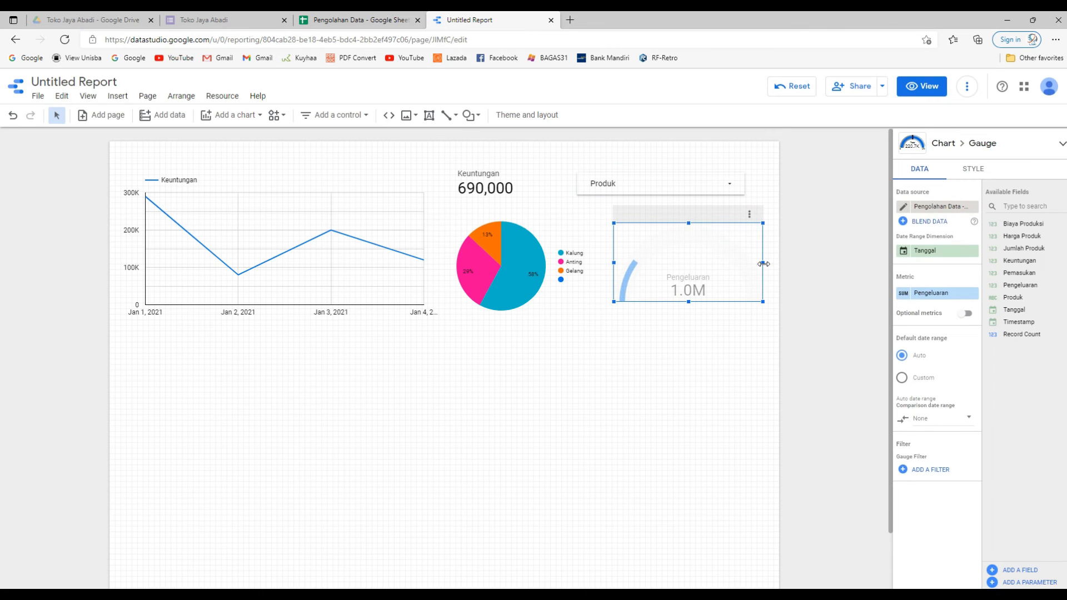
{"action": "left_click", "coordinate": [809, 288]}
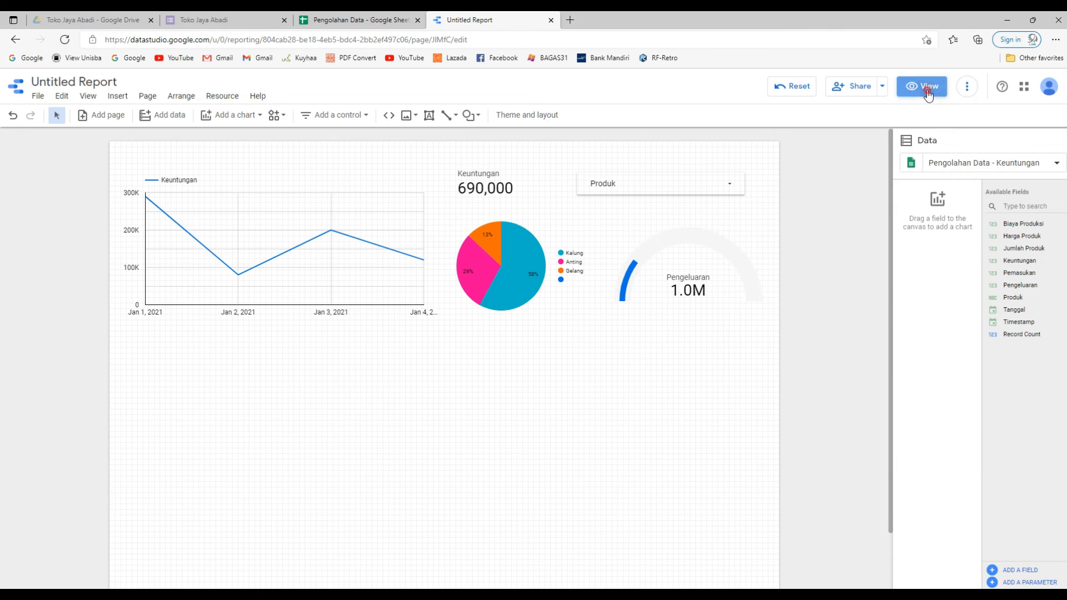
{"action": "left_click", "coordinate": [926, 86]}
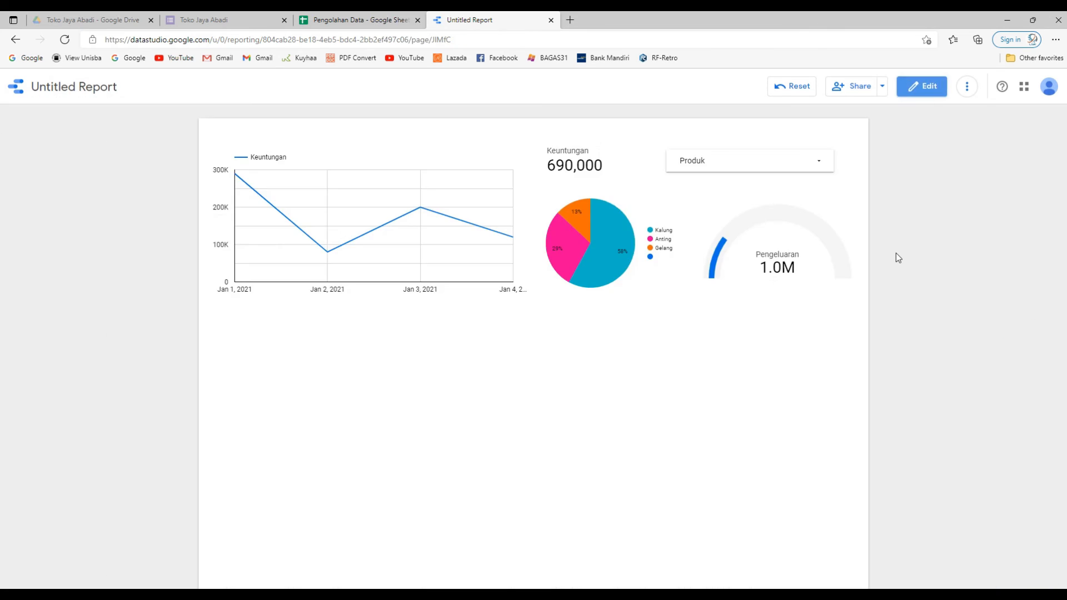
- Filter the report to only Anting, Kalung and Gelang in turn, and reselect all products
{"action": "left_click", "coordinate": [819, 162]}
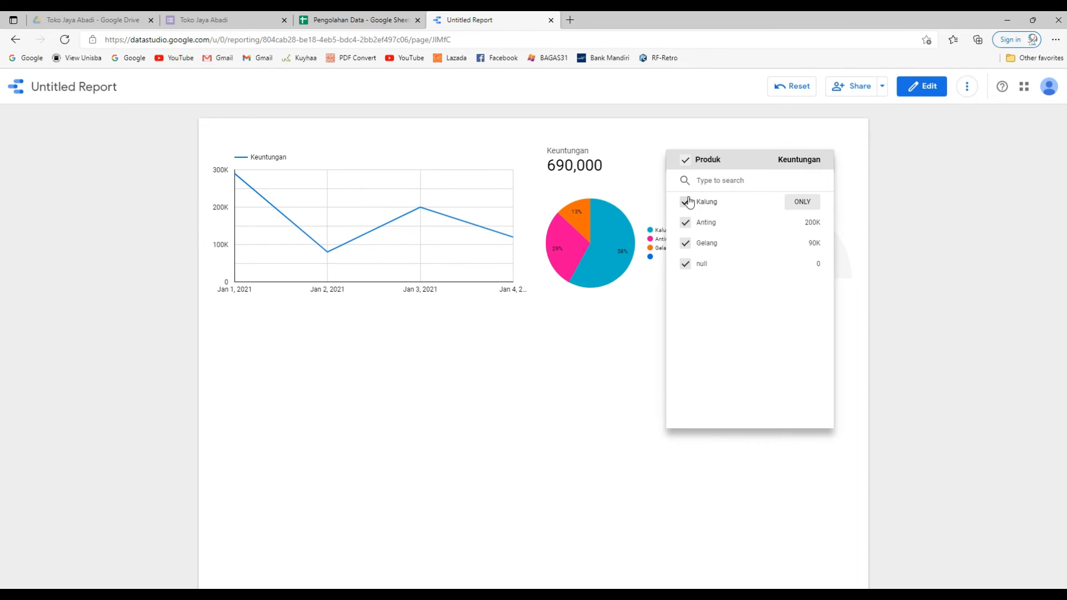
{"action": "left_click", "coordinate": [795, 224]}
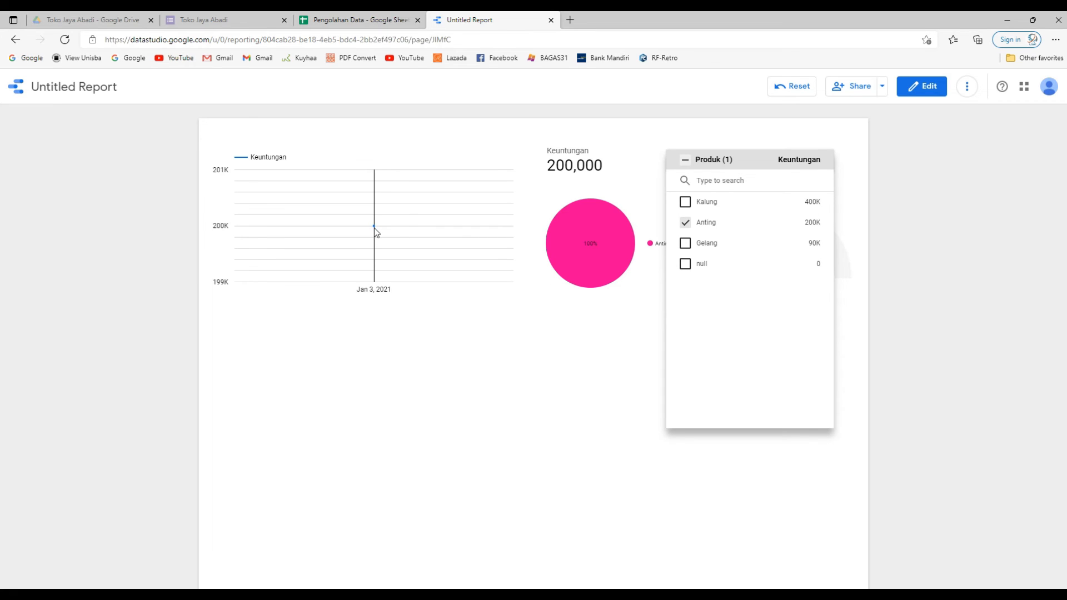
{"action": "left_click", "coordinate": [804, 203]}
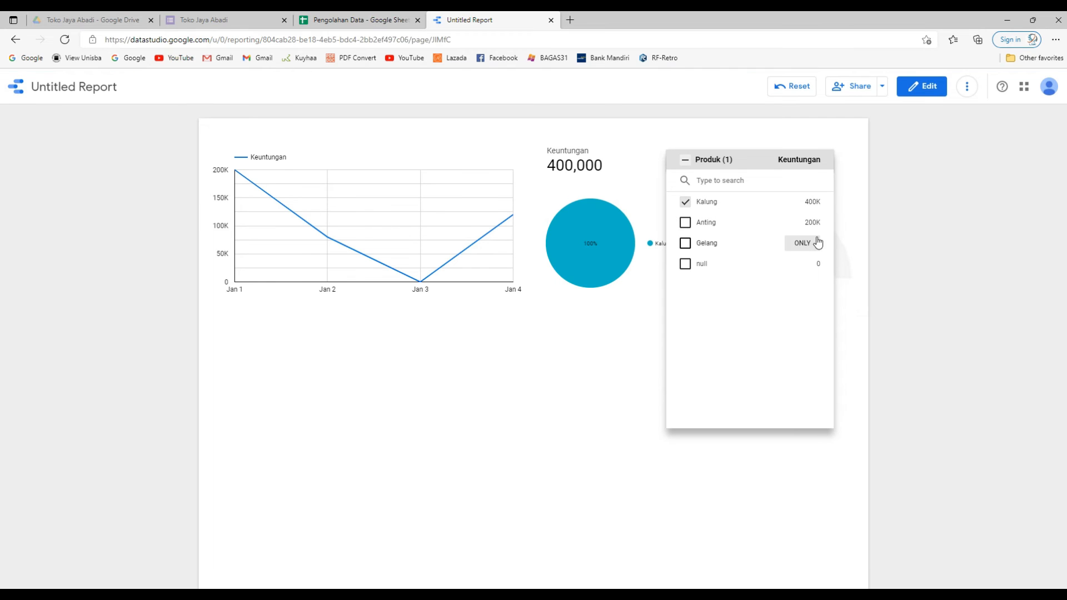
{"action": "left_click", "coordinate": [806, 246]}
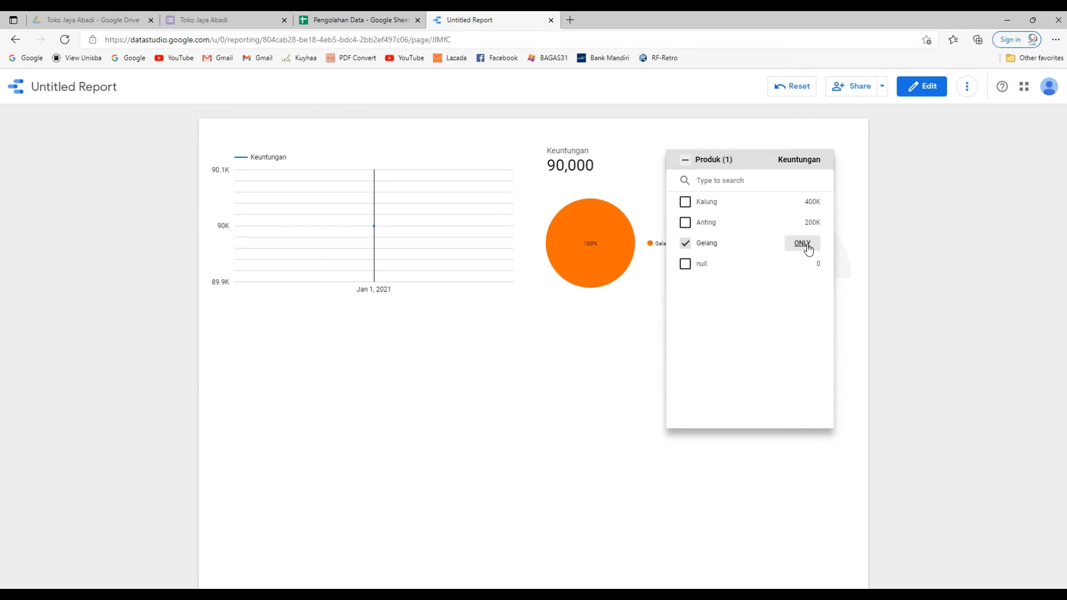
{"action": "left_click", "coordinate": [687, 160]}
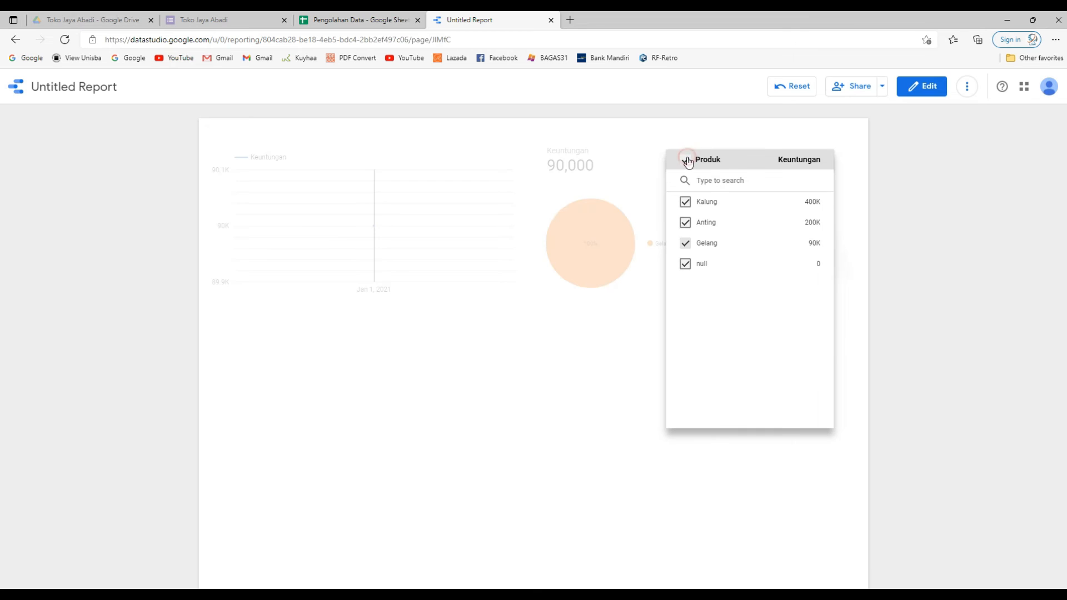
{"action": "left_click", "coordinate": [622, 334]}
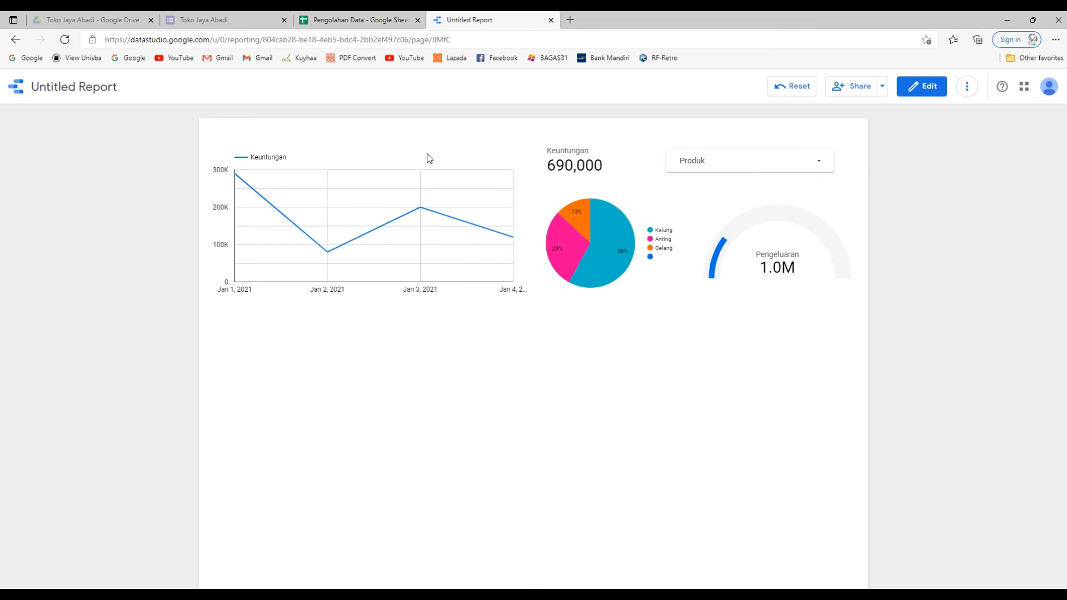
- Search the web for "google site" in a new browser tab, open Google Sites and close the search results
{"action": "left_click", "coordinate": [570, 21]}
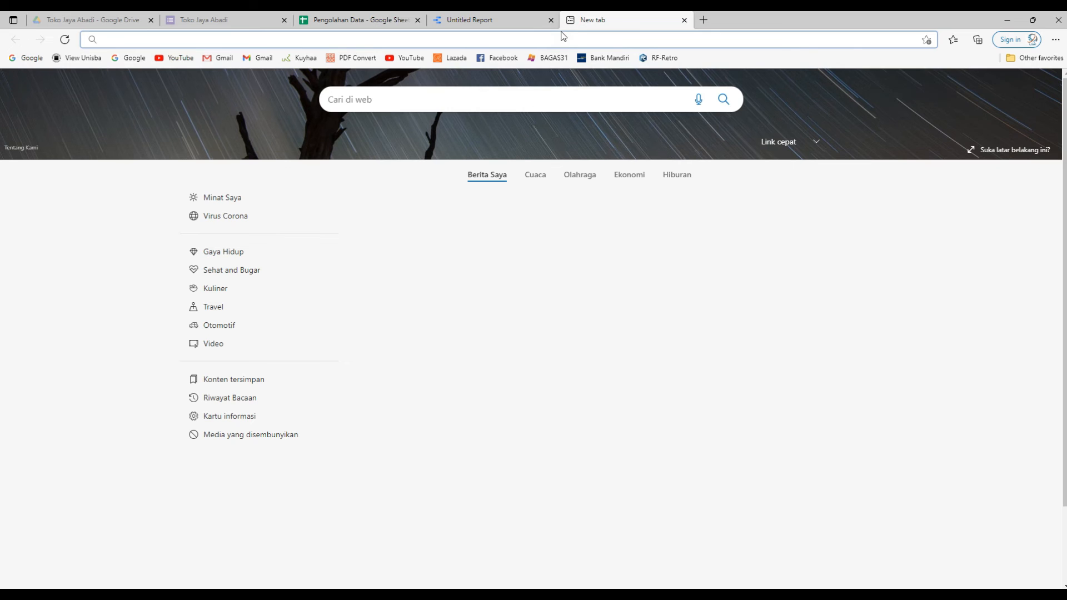
{"action": "type", "text": "google site"}
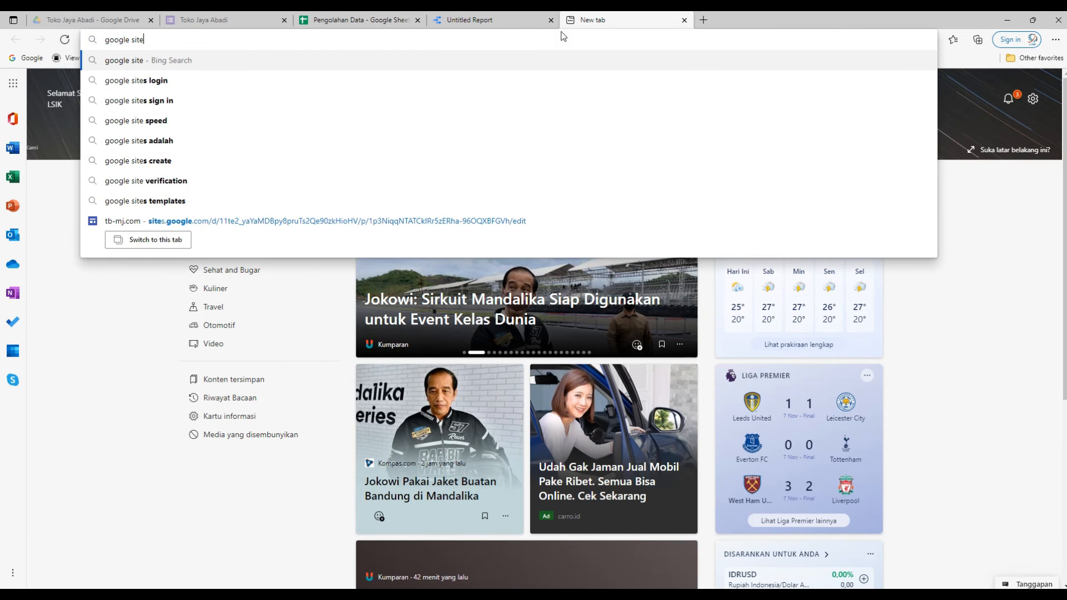
{"action": "key", "text": "Return"}
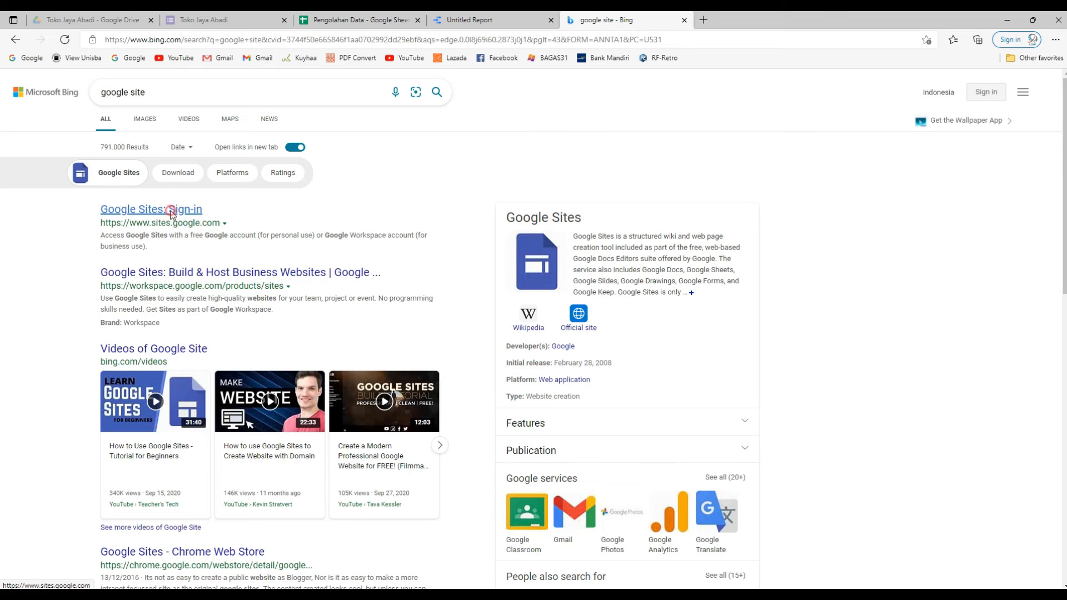
{"action": "left_click", "coordinate": [176, 209]}
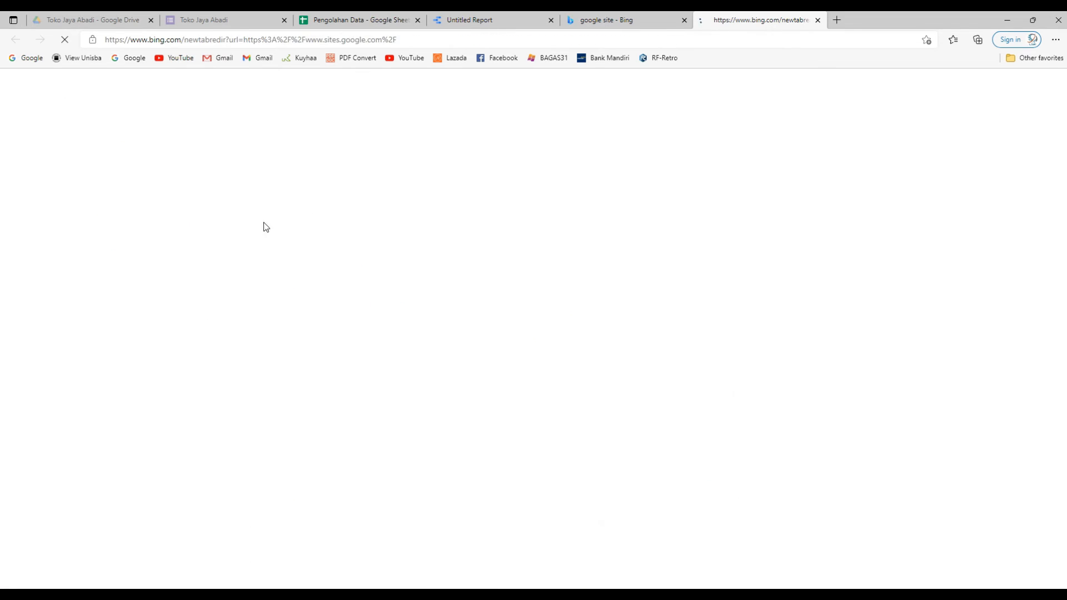
{"action": "left_click", "coordinate": [684, 20]}
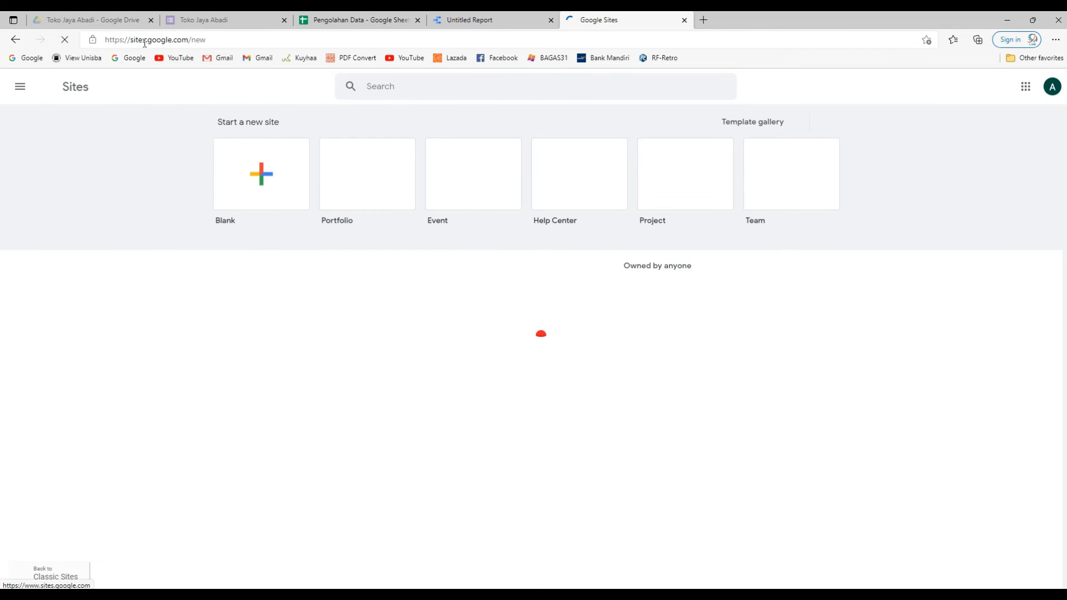
- Create a blank site in Google Sites and dismiss the template suggestion
{"action": "left_click", "coordinate": [274, 201]}
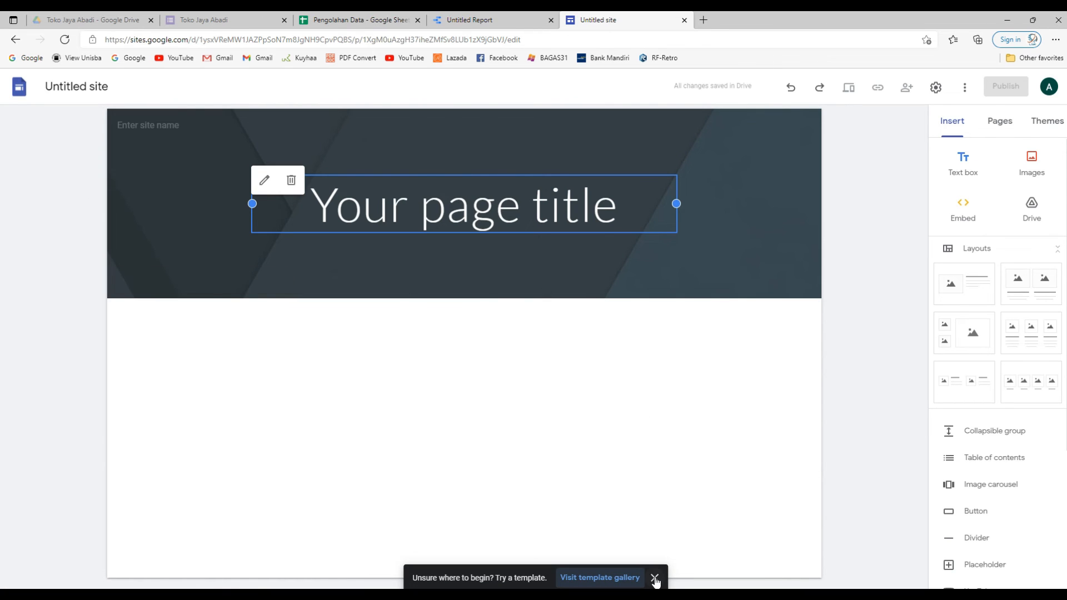
{"action": "left_click", "coordinate": [656, 580]}
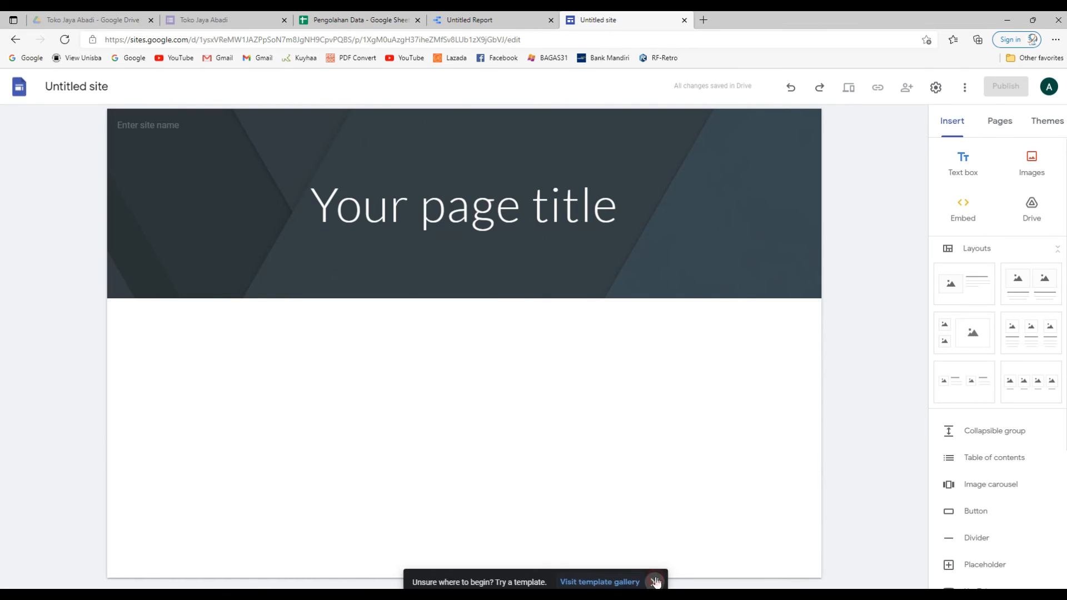
- Replace the home page's placeholder title with "Toko Jaya Abadi"
{"action": "left_click", "coordinate": [322, 212]}
{"action": "left_click_drag", "start_coordinate": [322, 212], "coordinate": [651, 206]}
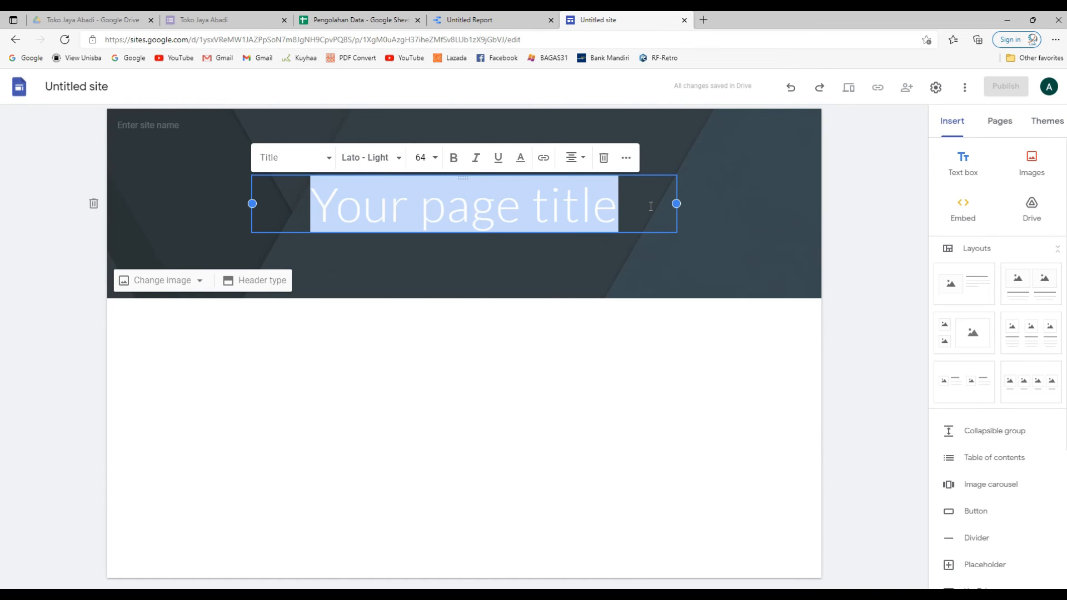
{"action": "type", "text": "Toko "}
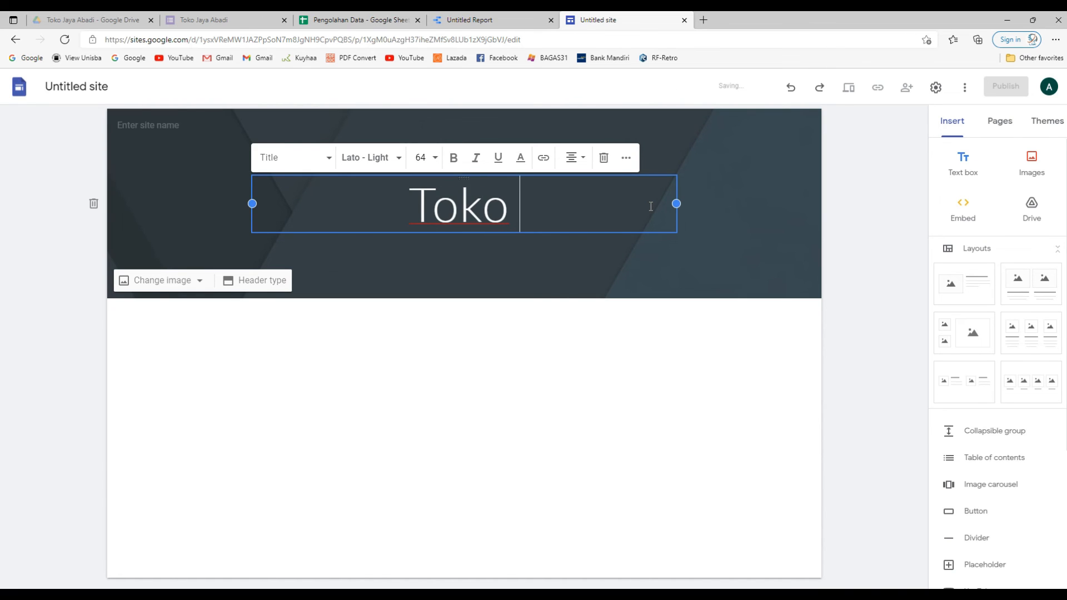
{"action": "type", "text": "Jaya bad"}
{"action": "key", "text": "BackSpace"}
{"action": "key", "text": "BackSpace"}
{"action": "key", "text": "BackSpace"}
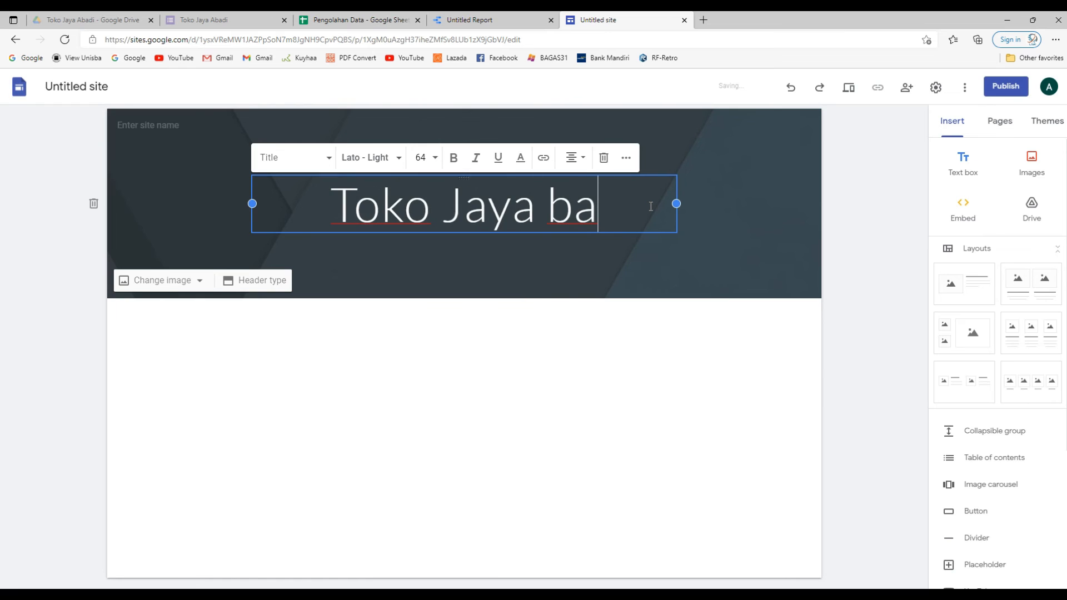
{"action": "type", "text": "Abadi"}
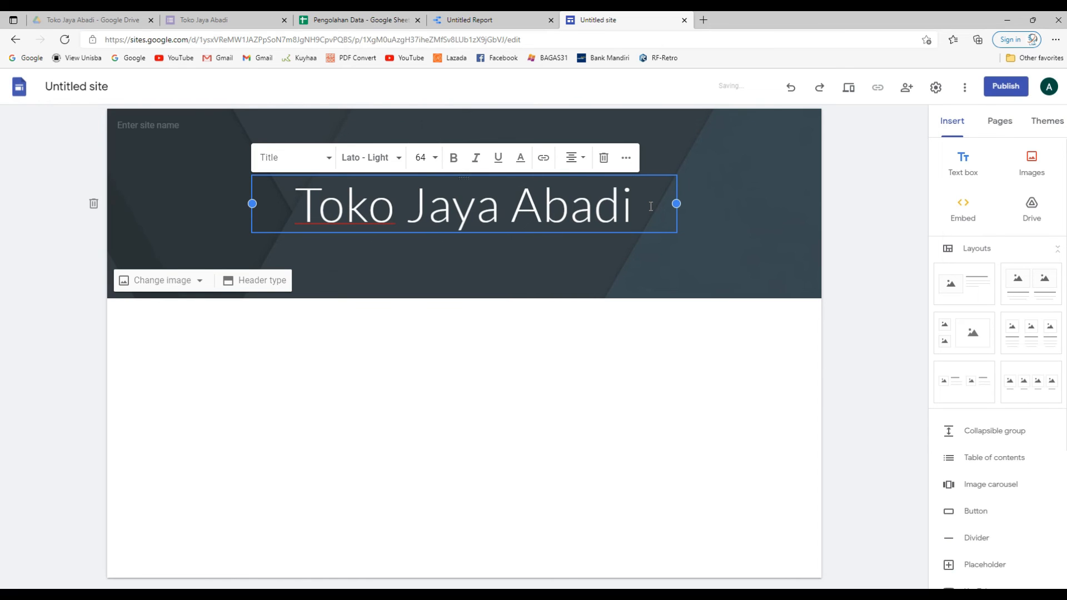
{"action": "left_click", "coordinate": [501, 238]}
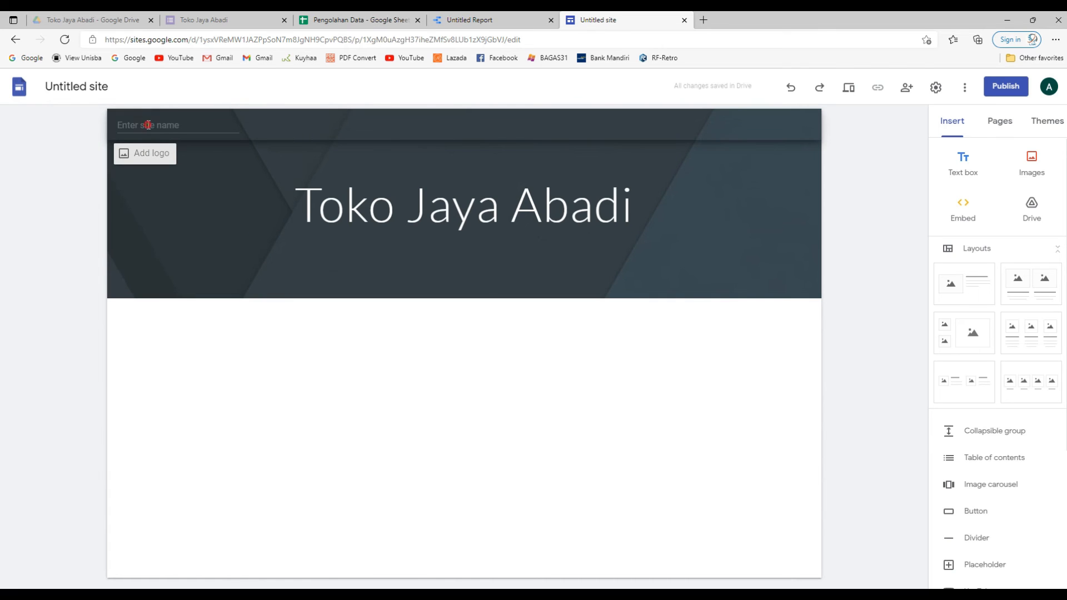
- Enter "tokojayaabadi.com" as the site name in the page header
{"action": "left_click", "coordinate": [180, 125]}
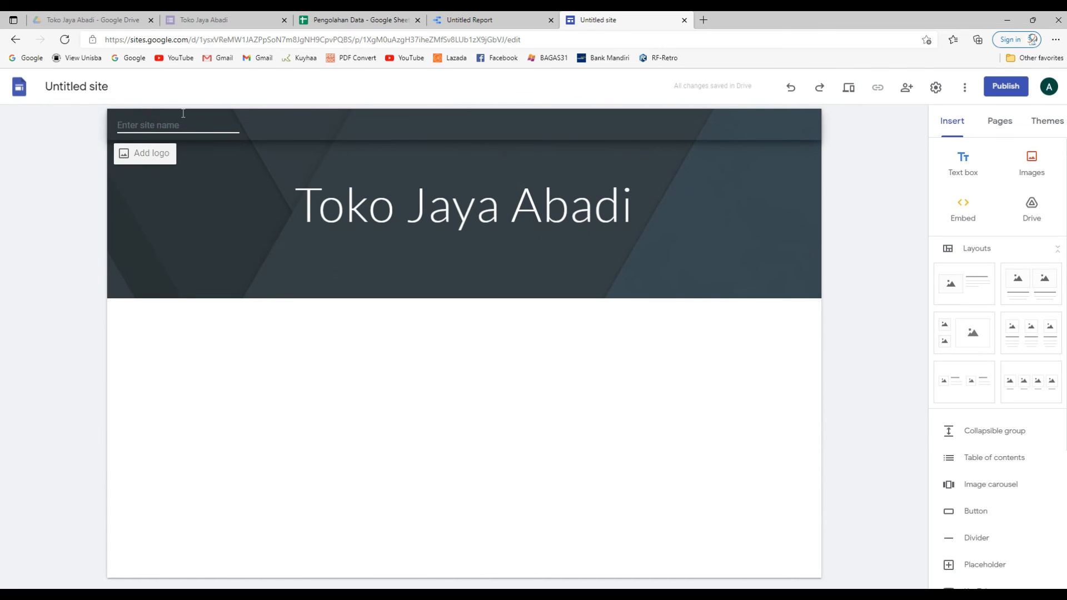
{"action": "type", "text": "tokojayaabadi.com"}
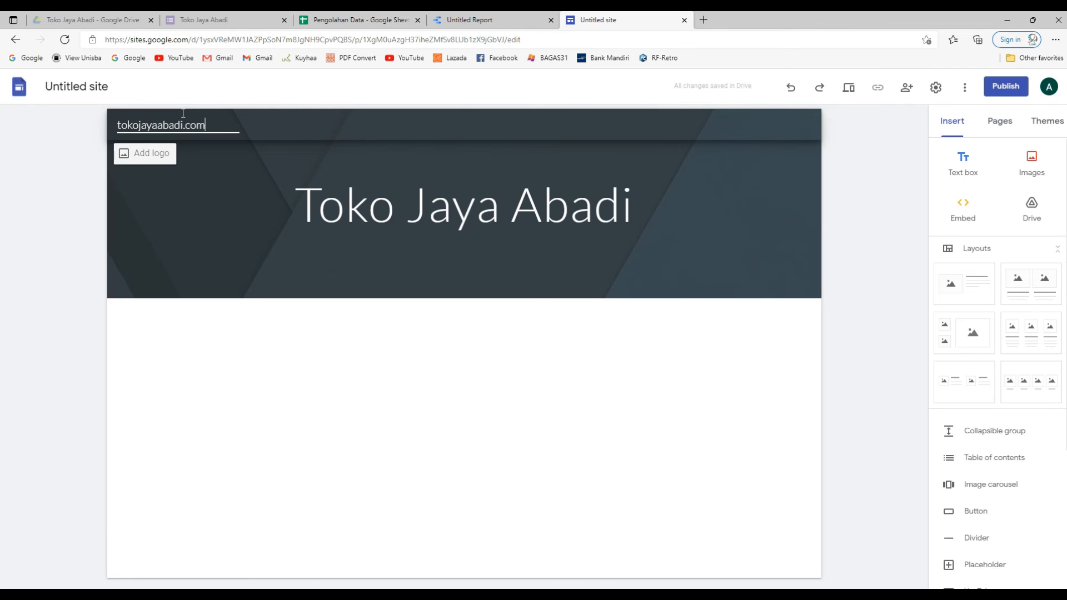
{"action": "left_click", "coordinate": [176, 174]}
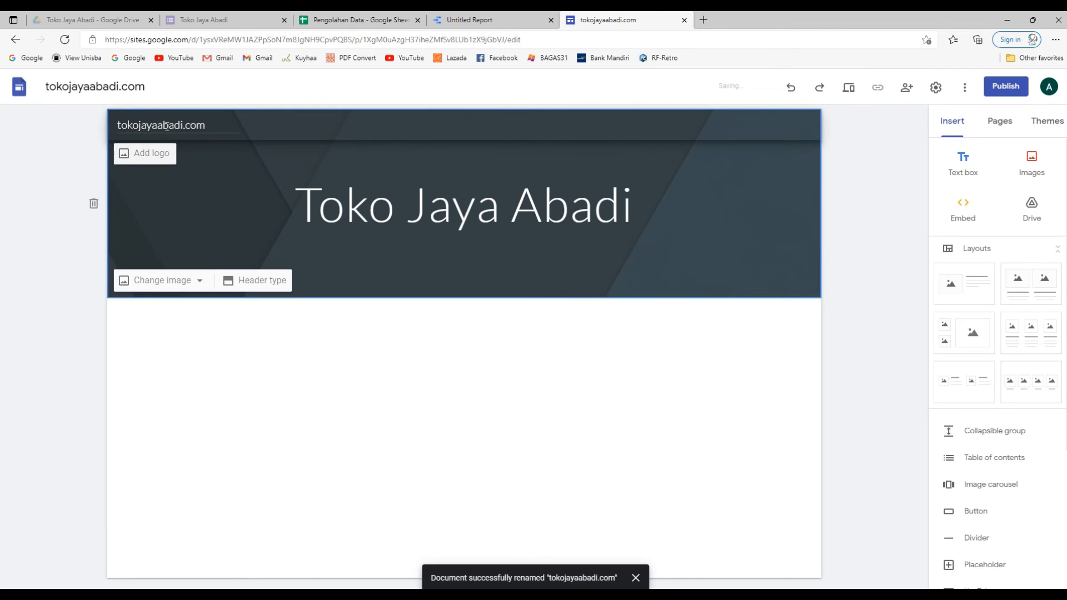
- Try the Title only, Cover and Large banner header types on the home page, and return it to Banner
{"action": "left_click", "coordinate": [253, 282]}
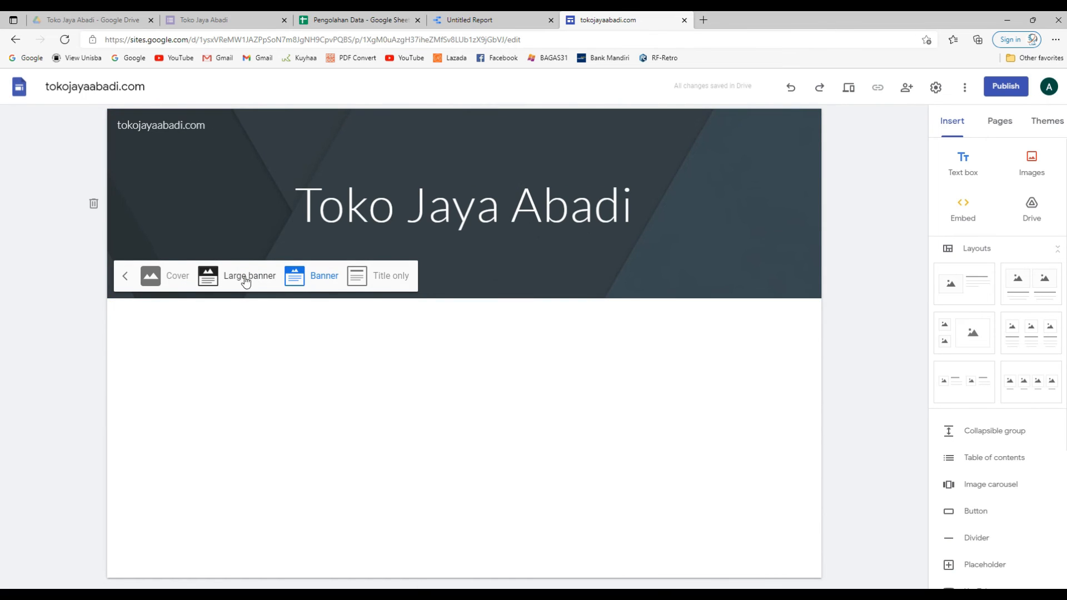
{"action": "left_click", "coordinate": [370, 275]}
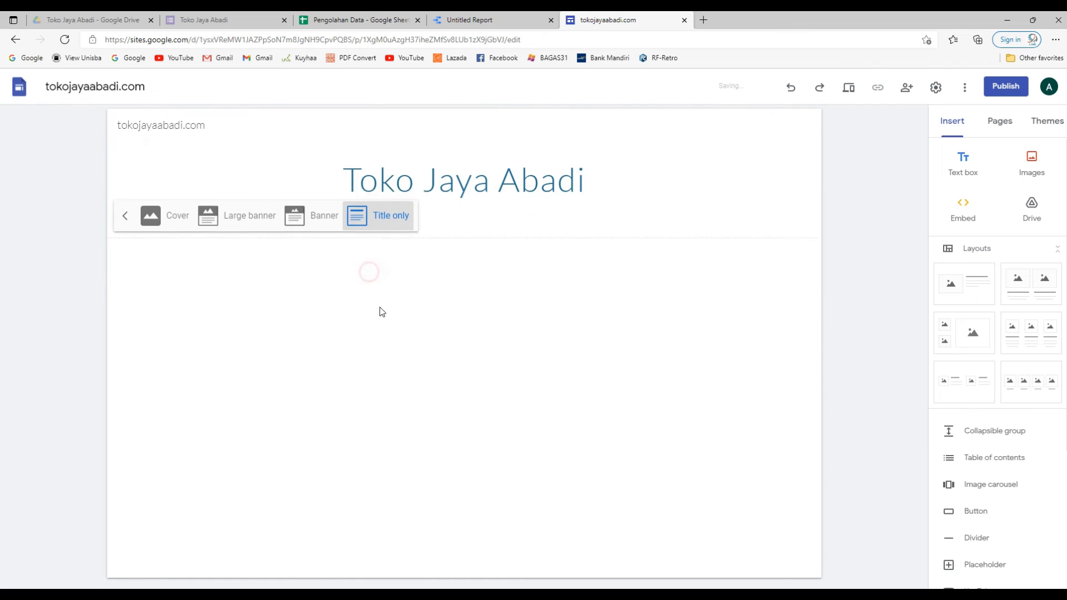
{"action": "left_click", "coordinate": [316, 192]}
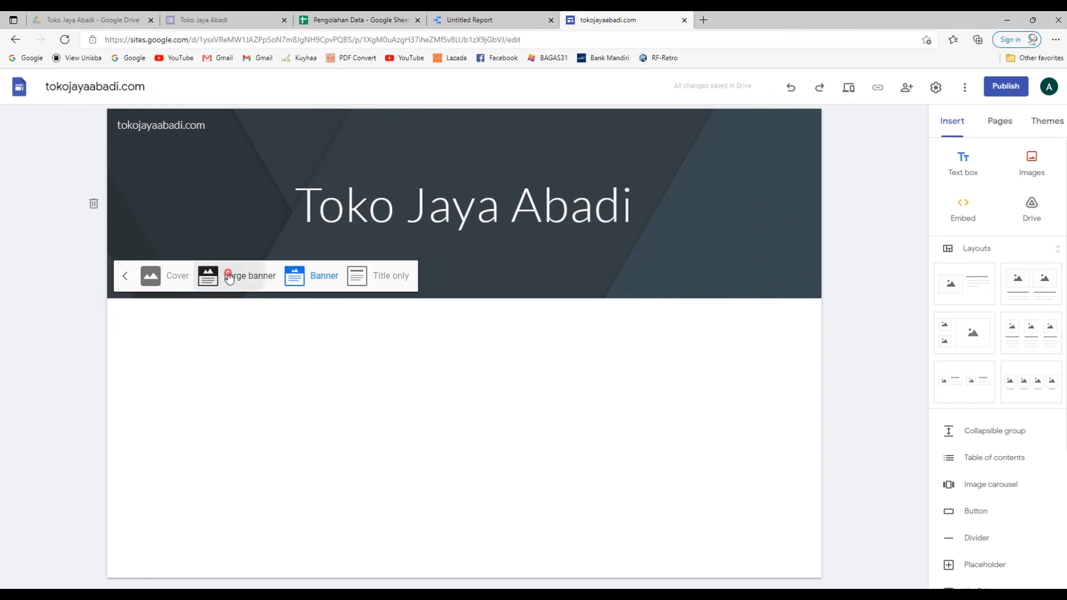
{"action": "left_click", "coordinate": [229, 276]}
{"action": "left_click", "coordinate": [151, 373]}
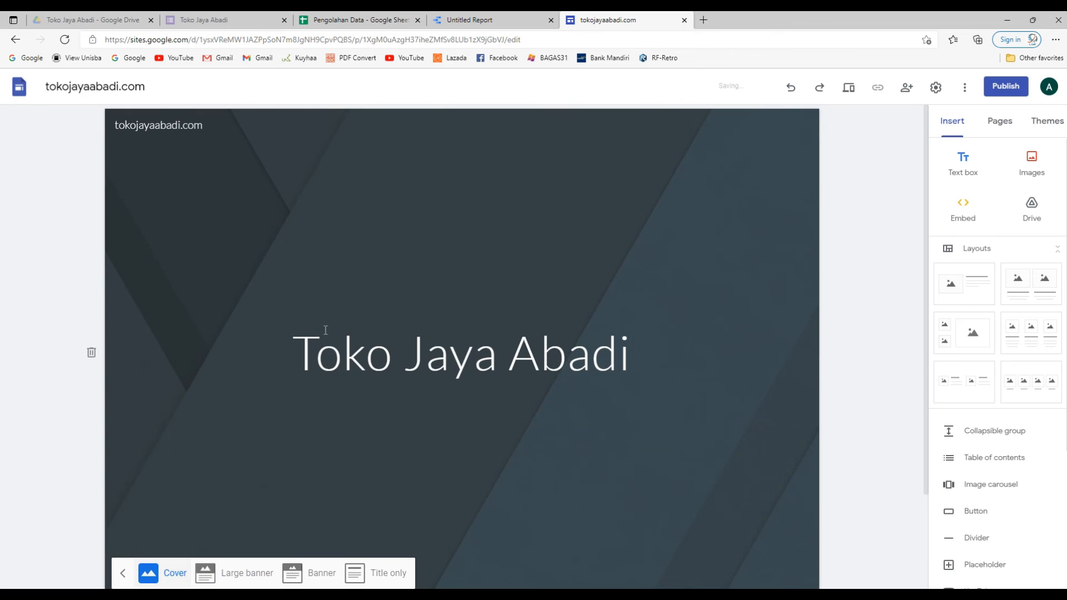
{"action": "scroll", "coordinate": [427, 417], "scroll_direction": "down", "scroll_amount": 1}
{"action": "scroll", "coordinate": [444, 406], "scroll_direction": "down", "scroll_amount": 1}
{"action": "scroll", "coordinate": [417, 378], "scroll_direction": "up", "scroll_amount": 2}
{"action": "scroll", "coordinate": [382, 460], "scroll_direction": "down", "scroll_amount": 2}
{"action": "left_click", "coordinate": [247, 459]}
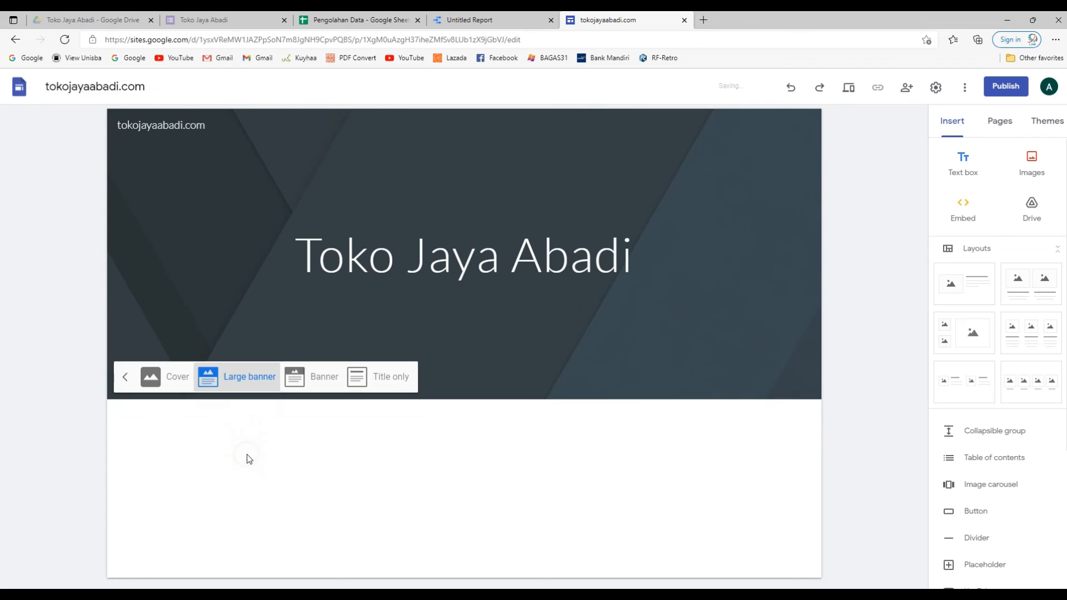
{"action": "left_click", "coordinate": [312, 382]}
{"action": "left_click", "coordinate": [426, 382]}
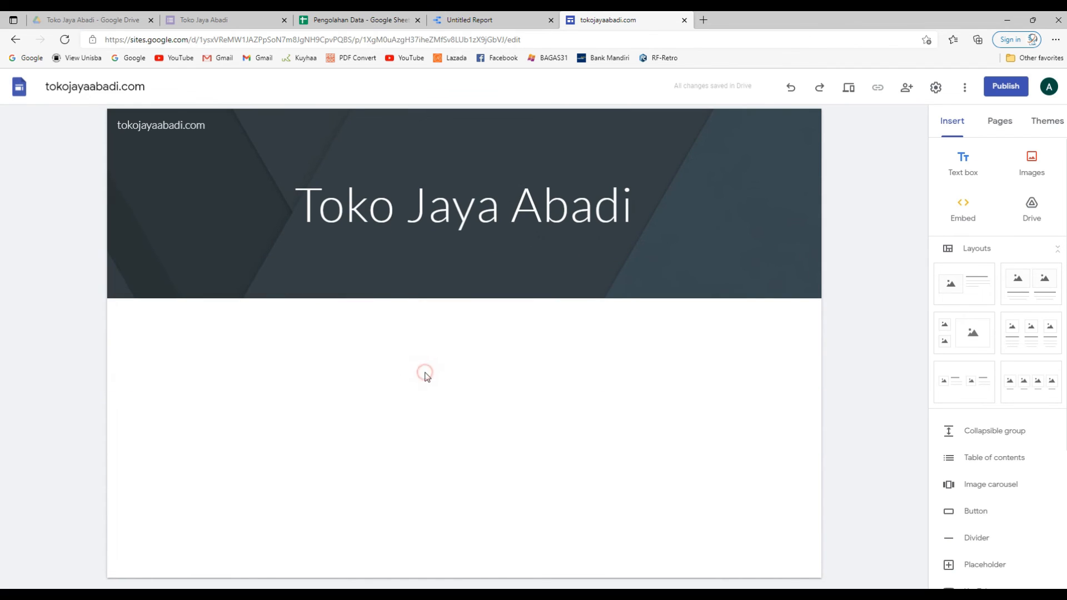
- Add a text box below the header reading "Toko Jaya Abadi adalah toko emas yang menyediakan perhiasan emas impor"
{"action": "left_click", "coordinate": [974, 164]}
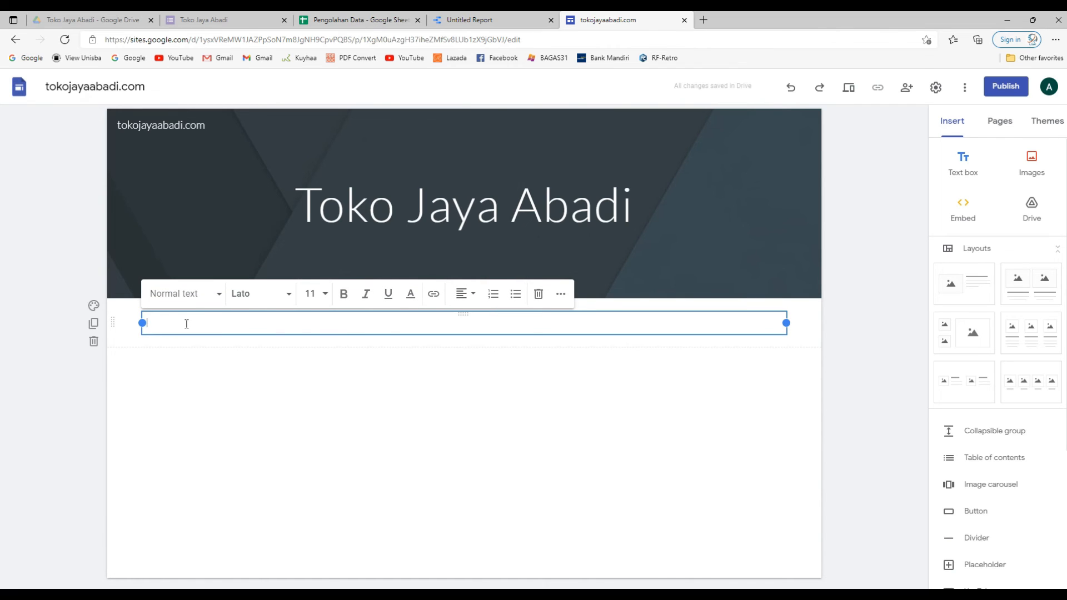
{"action": "type", "text": "Toko Jaya Abadi adalah "}
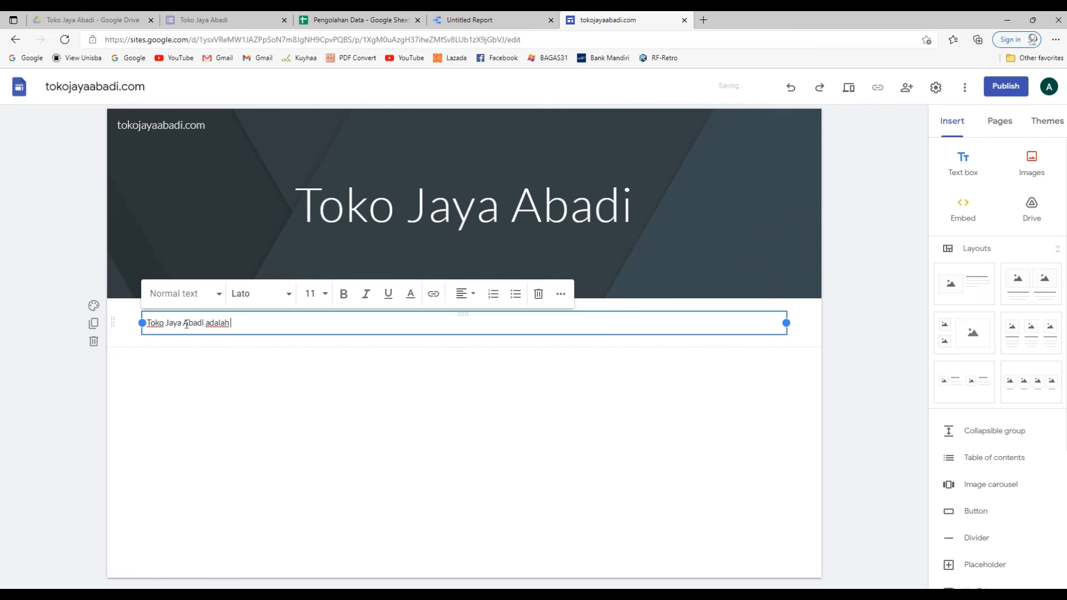
{"action": "type", "text": "toko emas yang menyediakan perhiasan emas impor"}
{"action": "left_click", "coordinate": [311, 434]}
- Add a second text box under the shop description with the text "Profil singkat"
{"action": "left_click", "coordinate": [964, 164]}
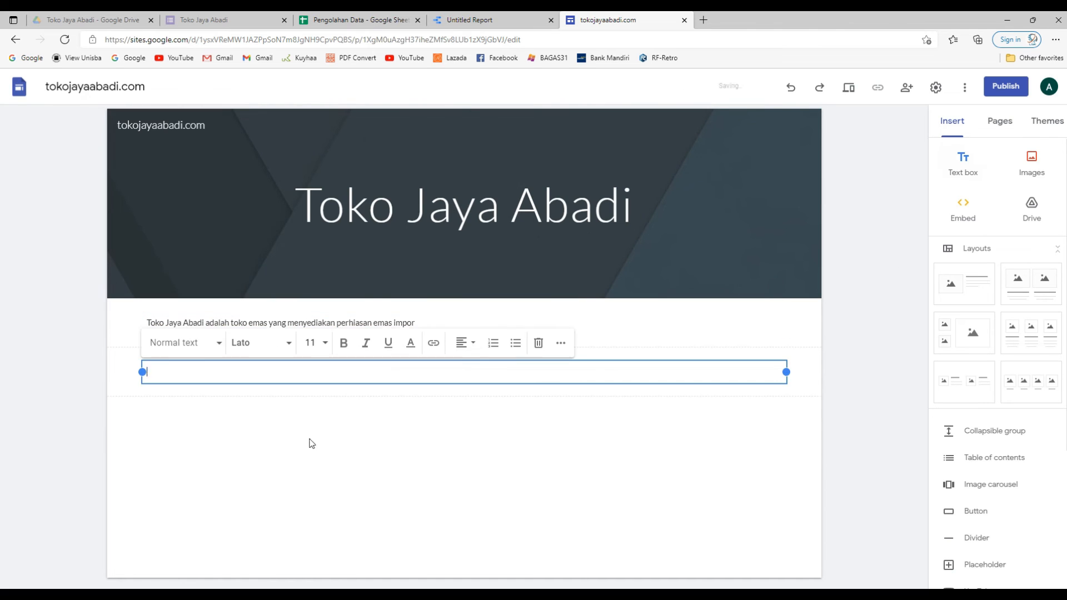
{"action": "type", "text": "Profil singkat"}
{"action": "left_click", "coordinate": [278, 439]}
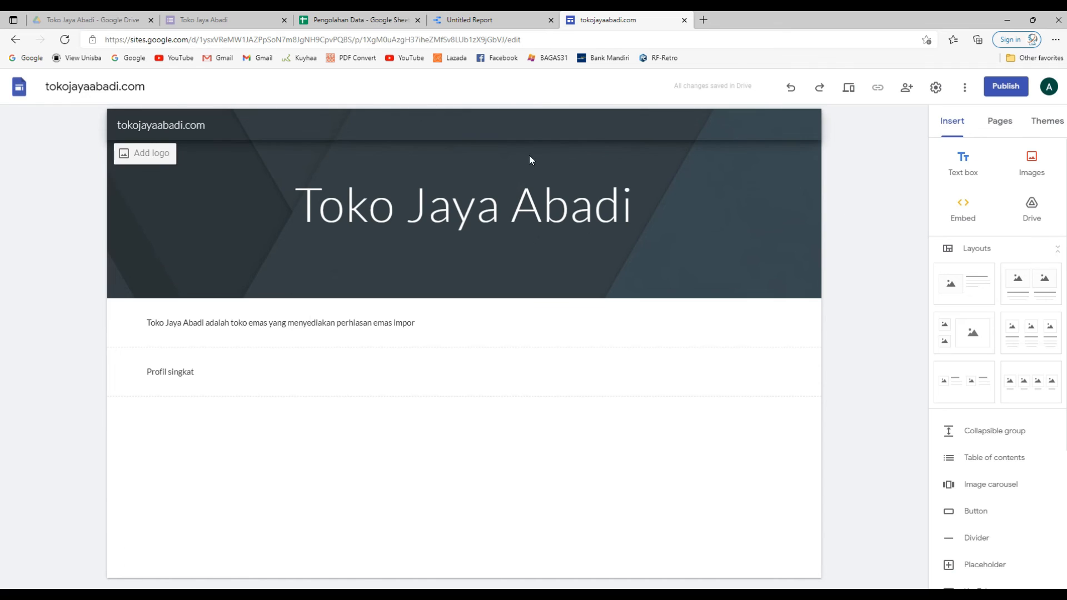
- Check the tb-mj.com example site and create a new page named "Penjualan" in the tokojayaabadi.com site
{"action": "left_click", "coordinate": [996, 125]}
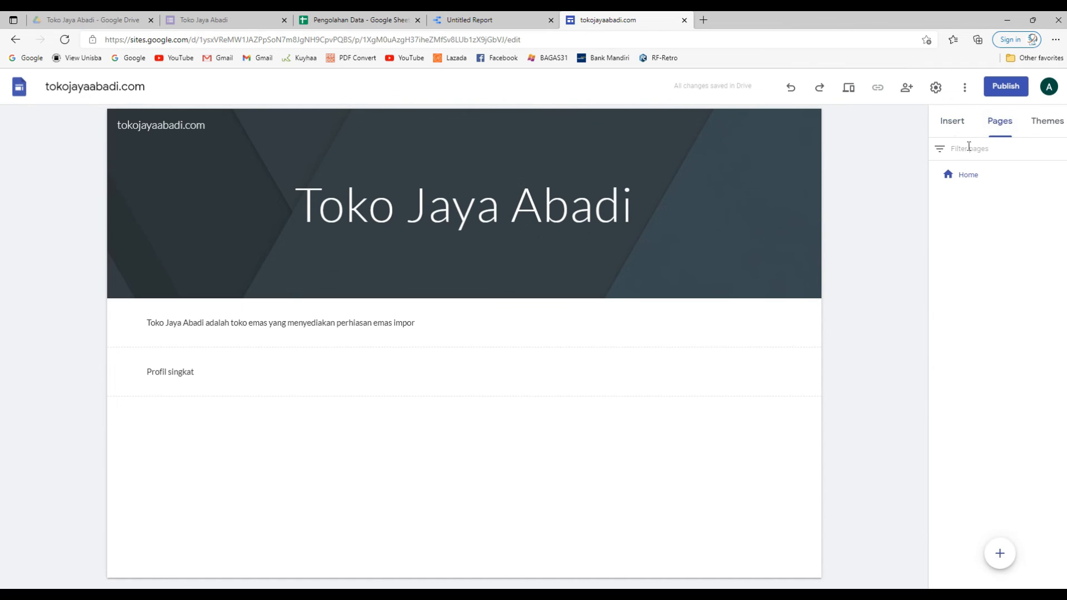
{"action": "mouse_move", "coordinate": [1001, 553]}
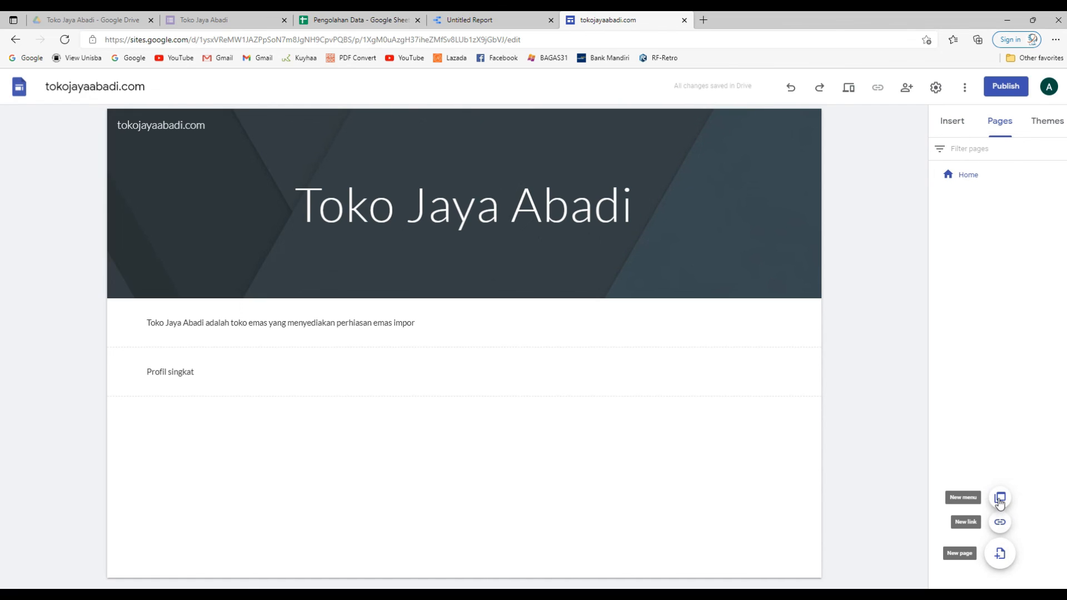
{"action": "left_click", "coordinate": [1001, 553]}
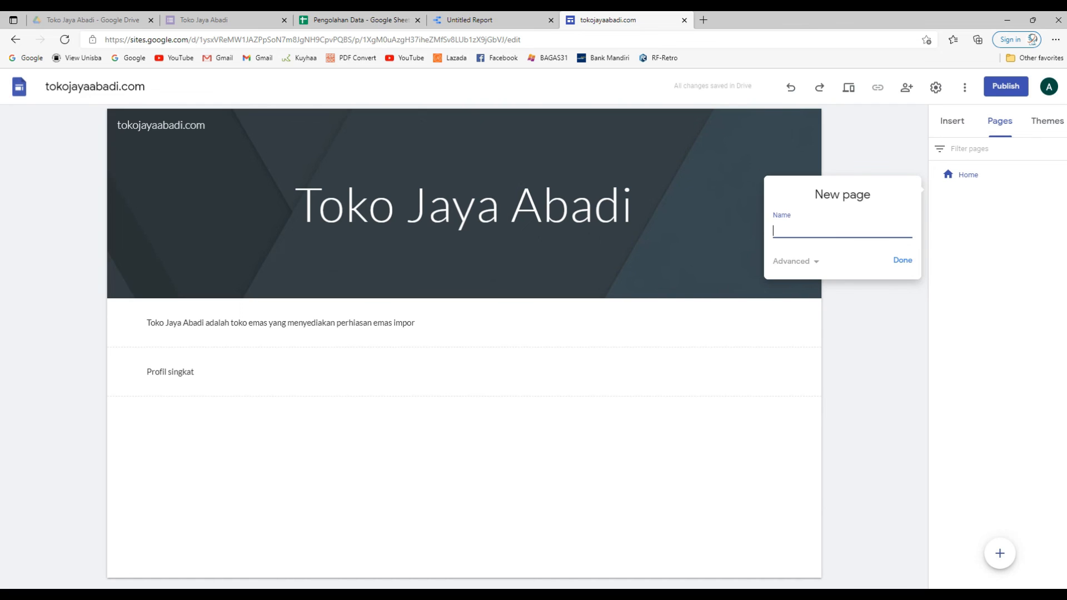
{"action": "left_click", "coordinate": [277, 542]}
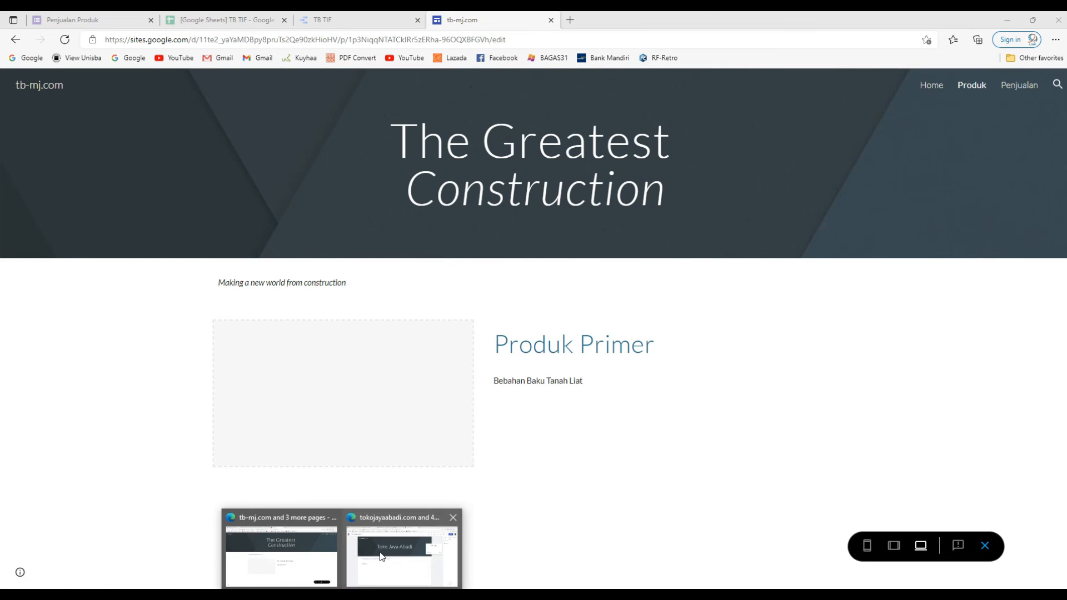
{"action": "left_click", "coordinate": [389, 550]}
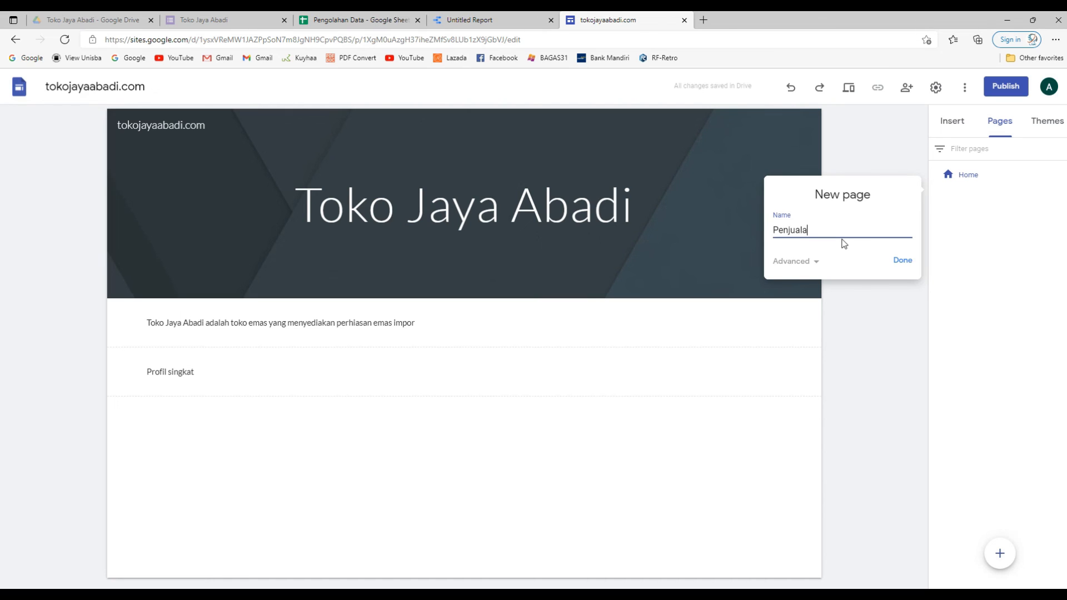
{"action": "left_click", "coordinate": [904, 267]}
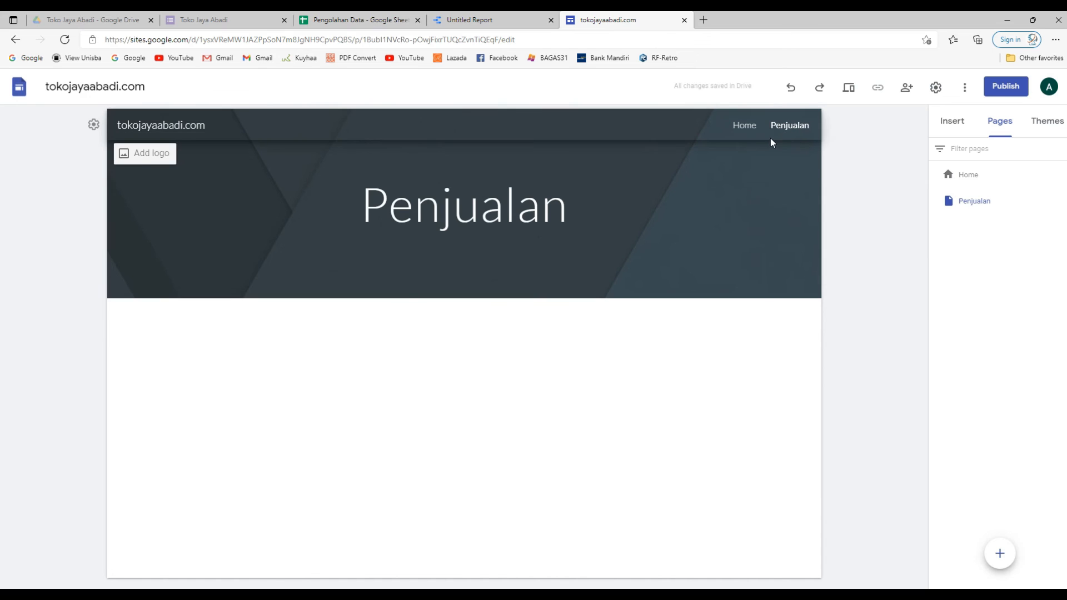
- Change the Penjualan page's title to "Emas Impor Berkualitas" and reduce its font size so it fits on one line
{"action": "type", "text": "s Impor Berkualitas"}
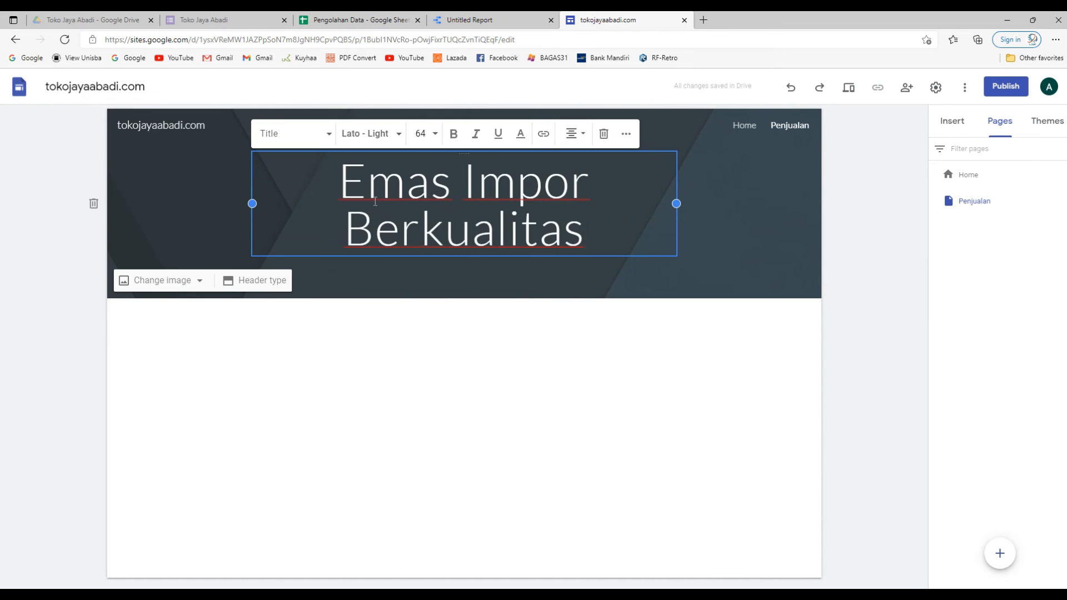
{"action": "left_click", "coordinate": [425, 157]}
{"action": "left_click", "coordinate": [424, 435]}
{"action": "left_click", "coordinate": [523, 354]}
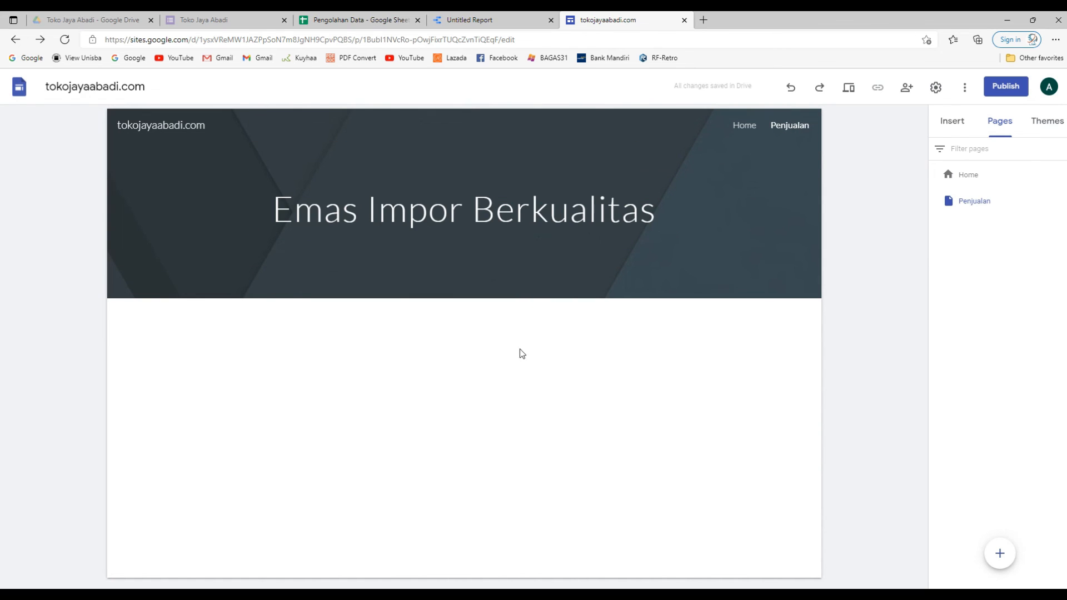
- Start embedding web content by URL on the Penjualan page, and check the Data Studio report that is the source
{"action": "left_click", "coordinate": [952, 120]}
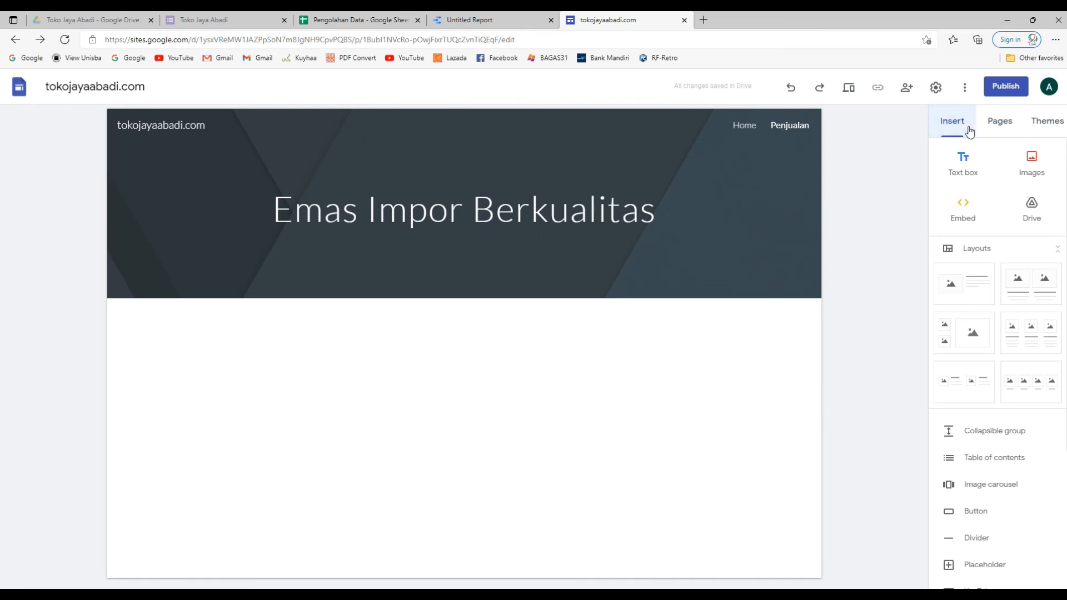
{"action": "left_click", "coordinate": [963, 211]}
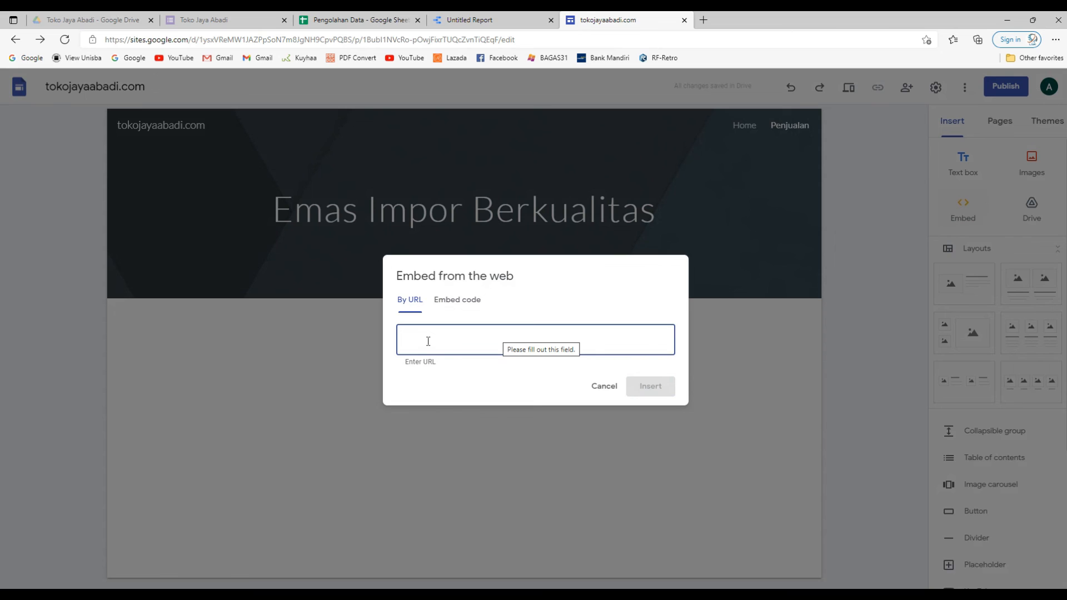
{"action": "left_click", "coordinate": [473, 19]}
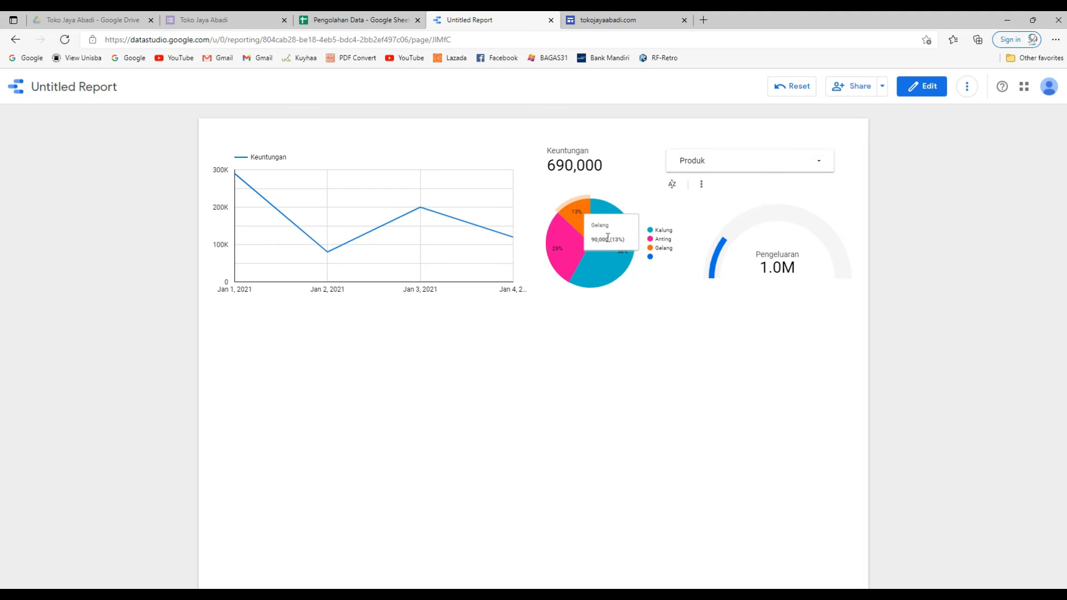
{"action": "left_click", "coordinate": [592, 16]}
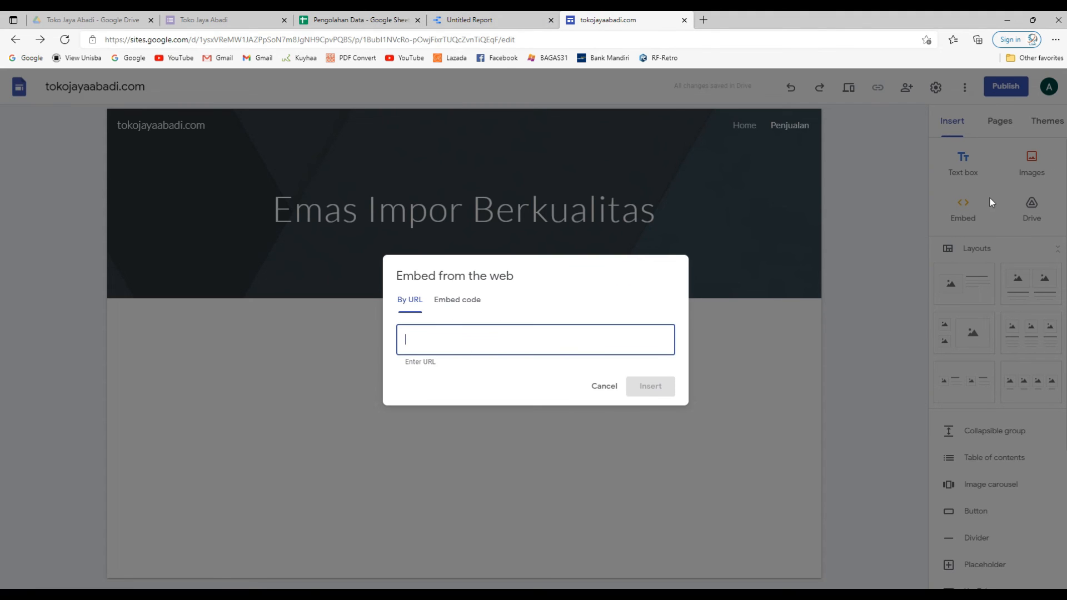
- Switch to the Untitled Report in Data Studio and open it for editing
{"action": "left_click", "coordinate": [490, 19]}
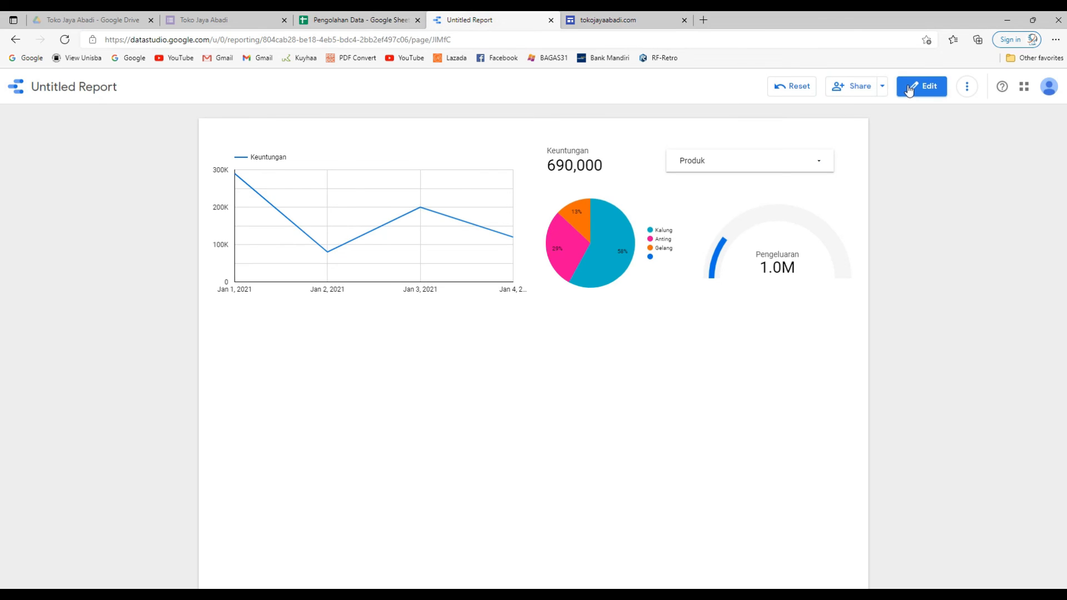
{"action": "left_click", "coordinate": [973, 86]}
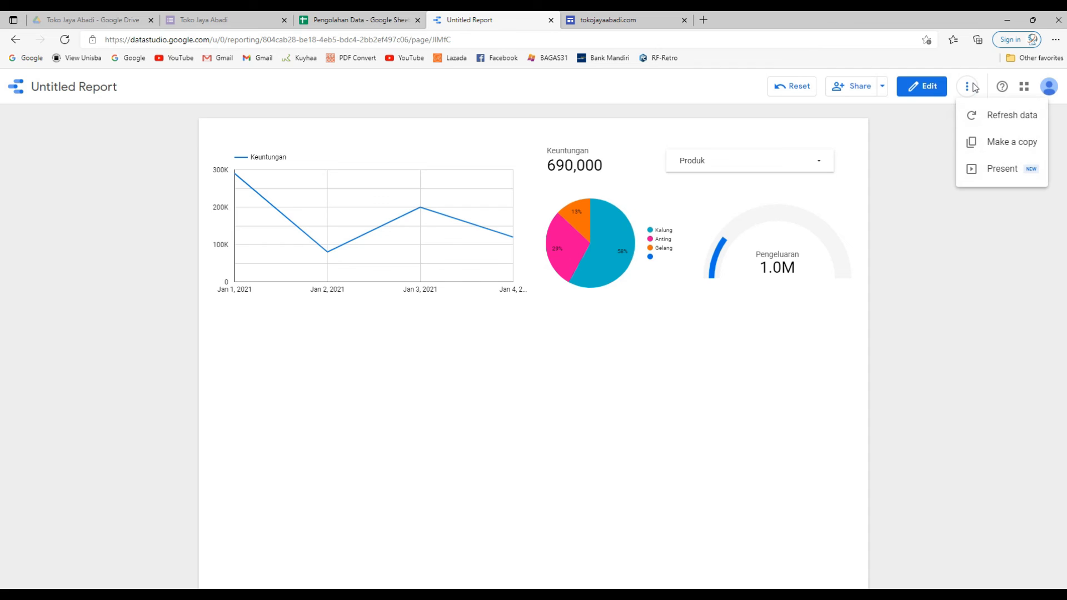
{"action": "left_click", "coordinate": [924, 87]}
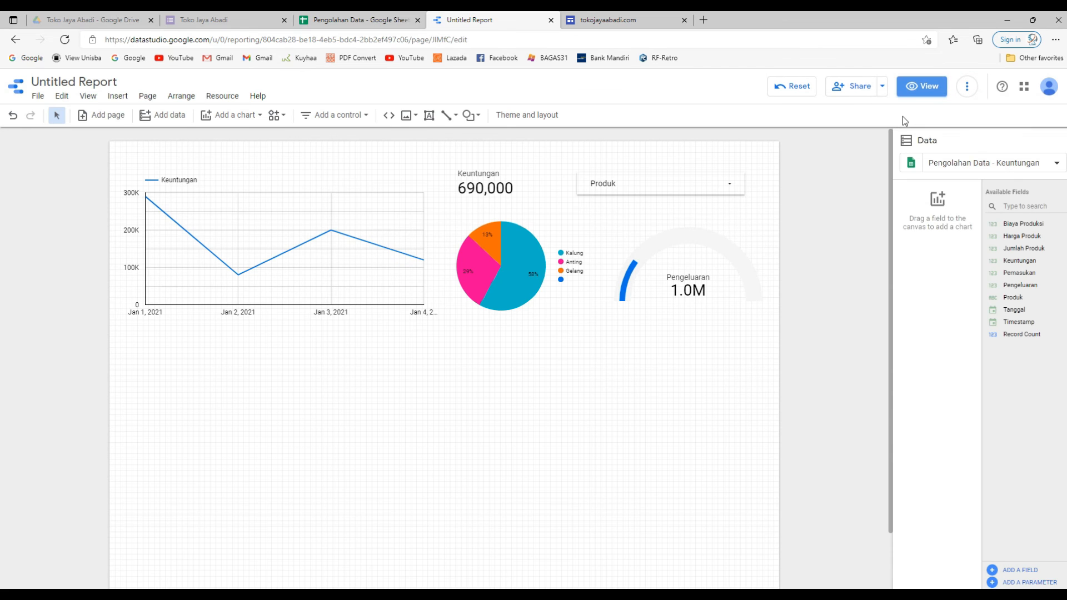
{"action": "left_click", "coordinate": [967, 86]}
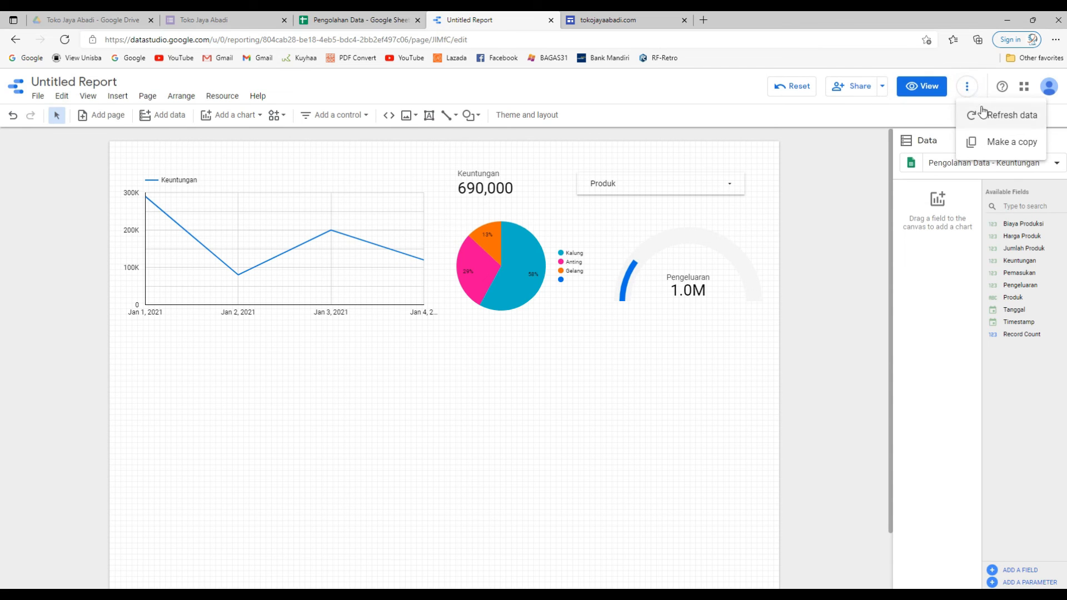
{"action": "left_click", "coordinate": [987, 143]}
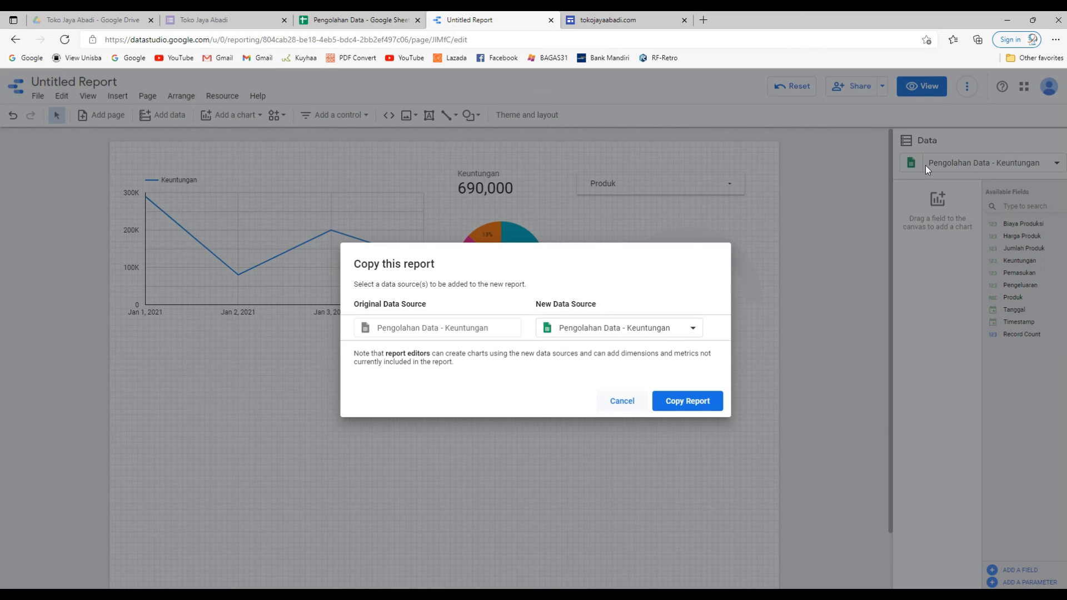
{"action": "left_click", "coordinate": [622, 403]}
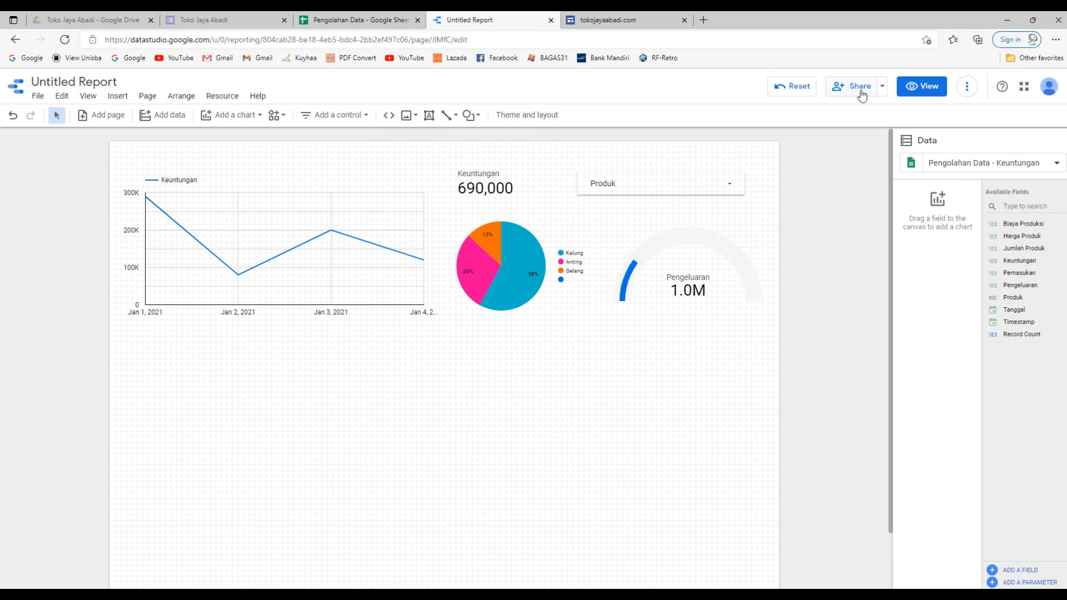
- Try to set the report's link sharing to "Anyone with the link can view" and copy the report link
{"action": "left_click", "coordinate": [861, 94]}
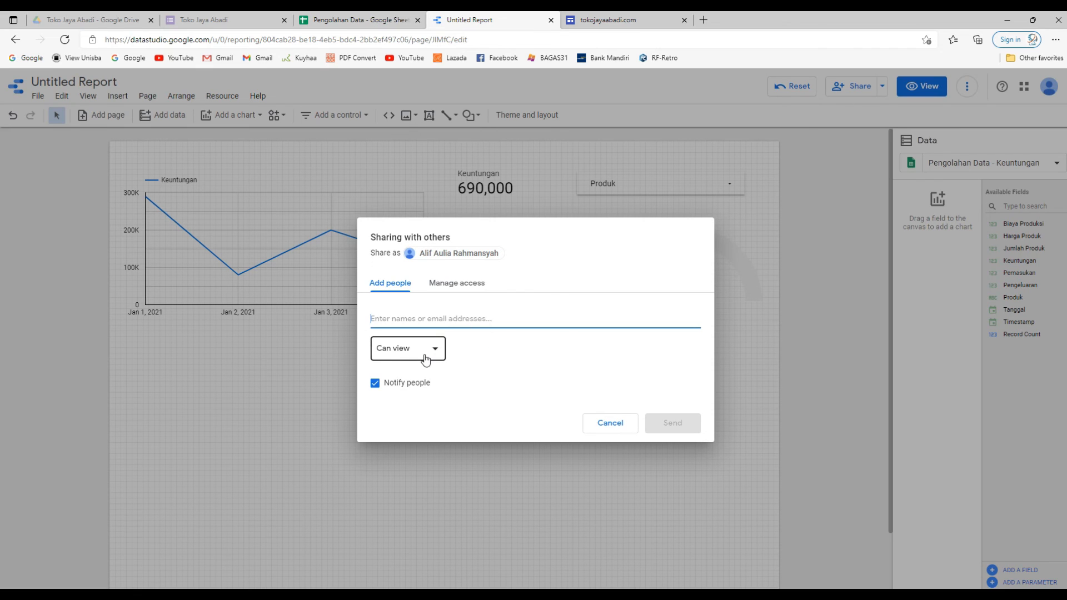
{"action": "left_click", "coordinate": [452, 282]}
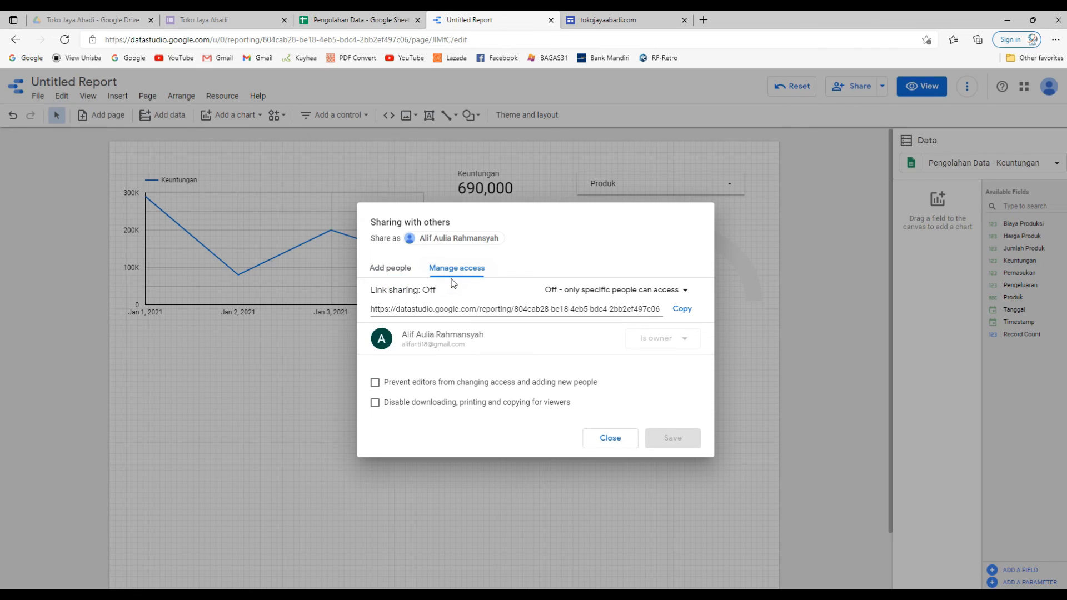
{"action": "left_click", "coordinate": [403, 276]}
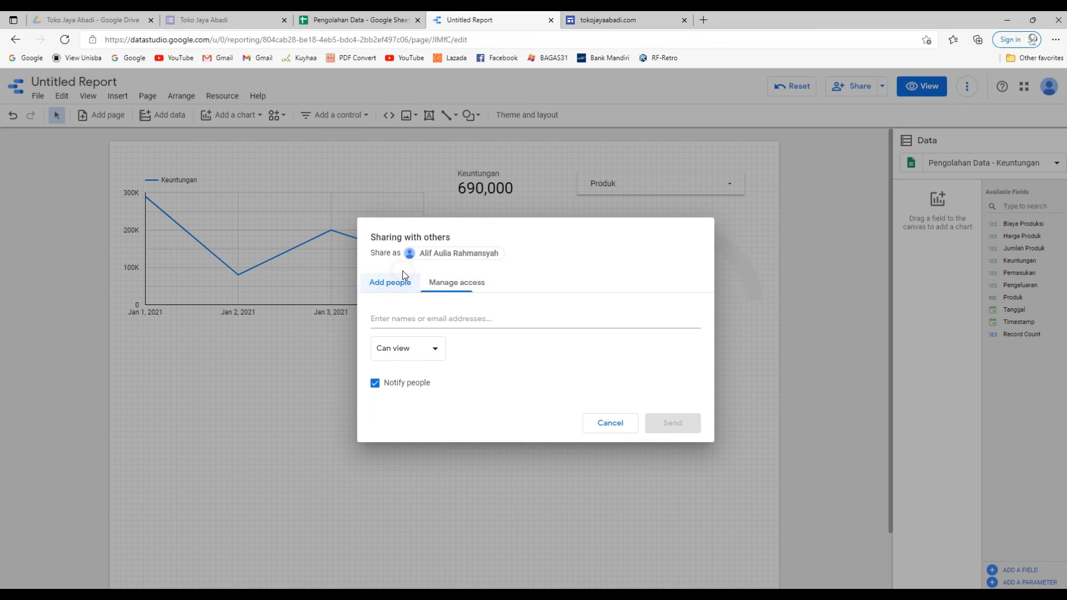
{"action": "left_click", "coordinate": [457, 287]}
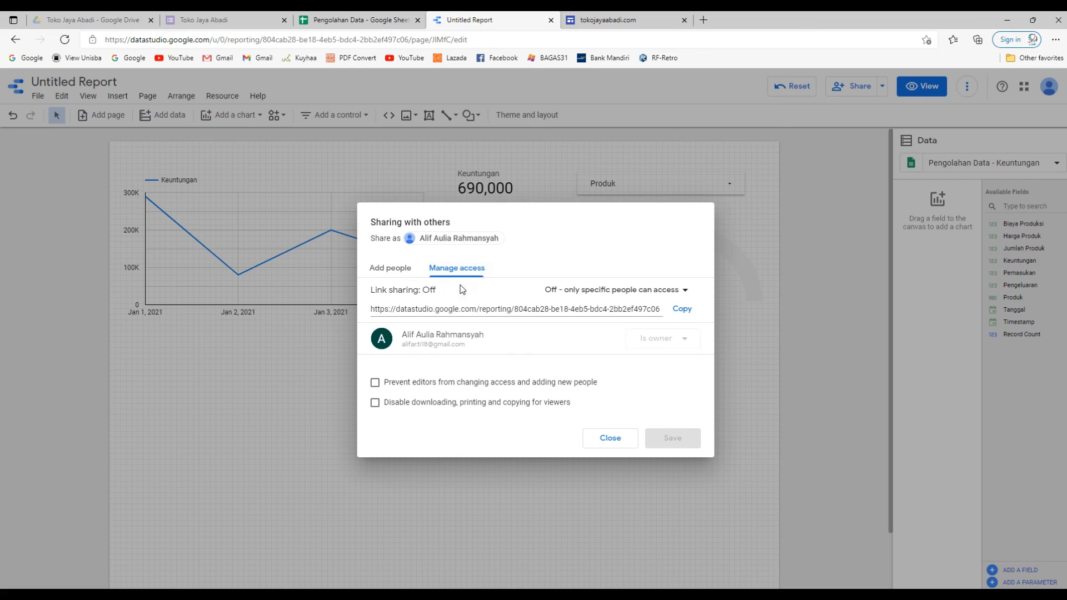
{"action": "left_click", "coordinate": [589, 296]}
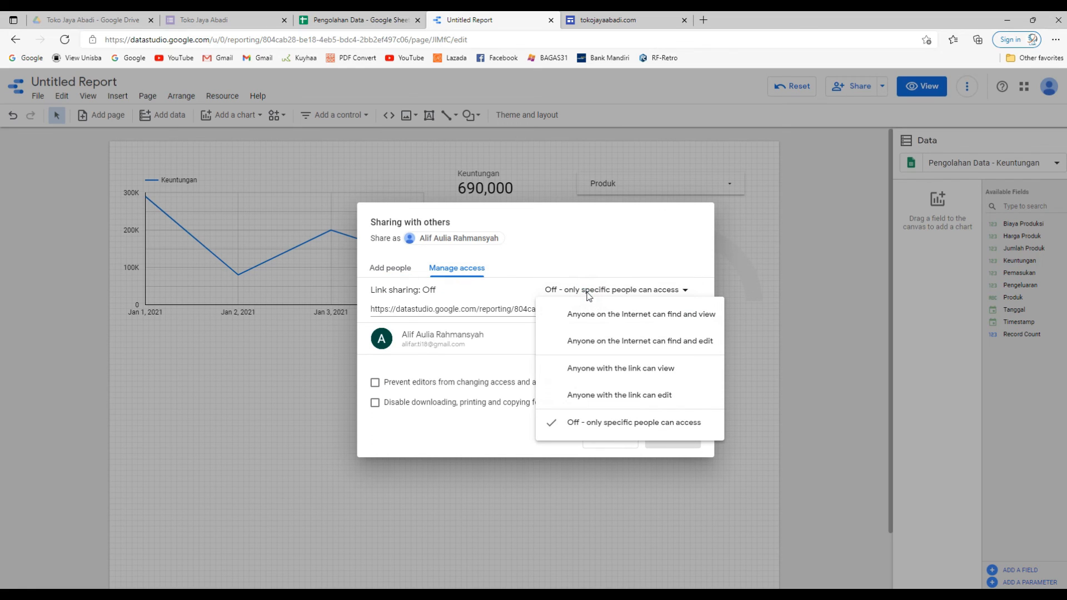
{"action": "left_click", "coordinate": [586, 370]}
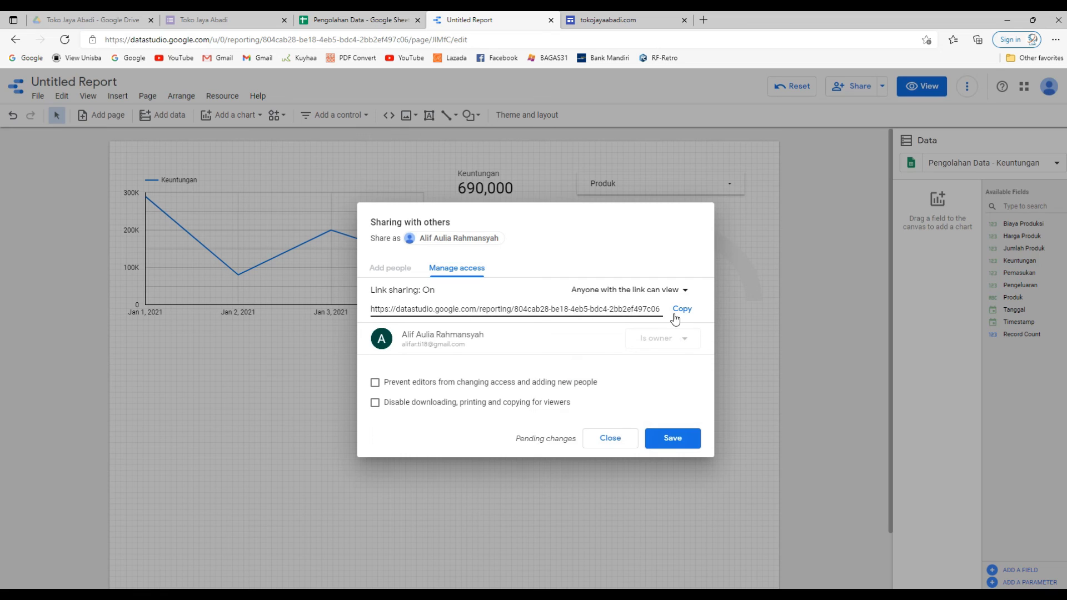
{"action": "right_click", "coordinate": [677, 318]}
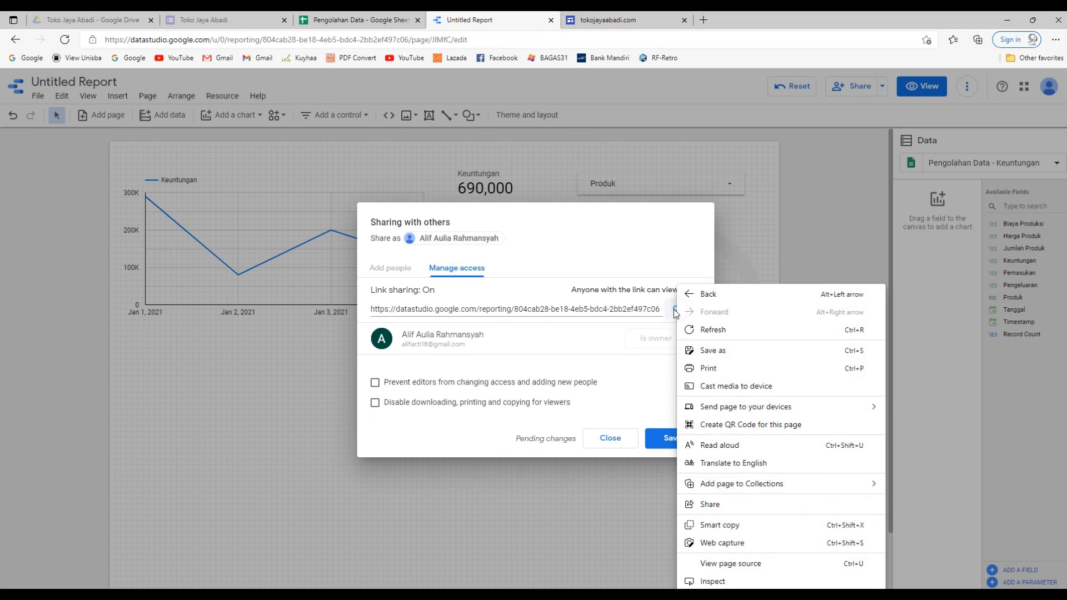
{"action": "left_click", "coordinate": [673, 309]}
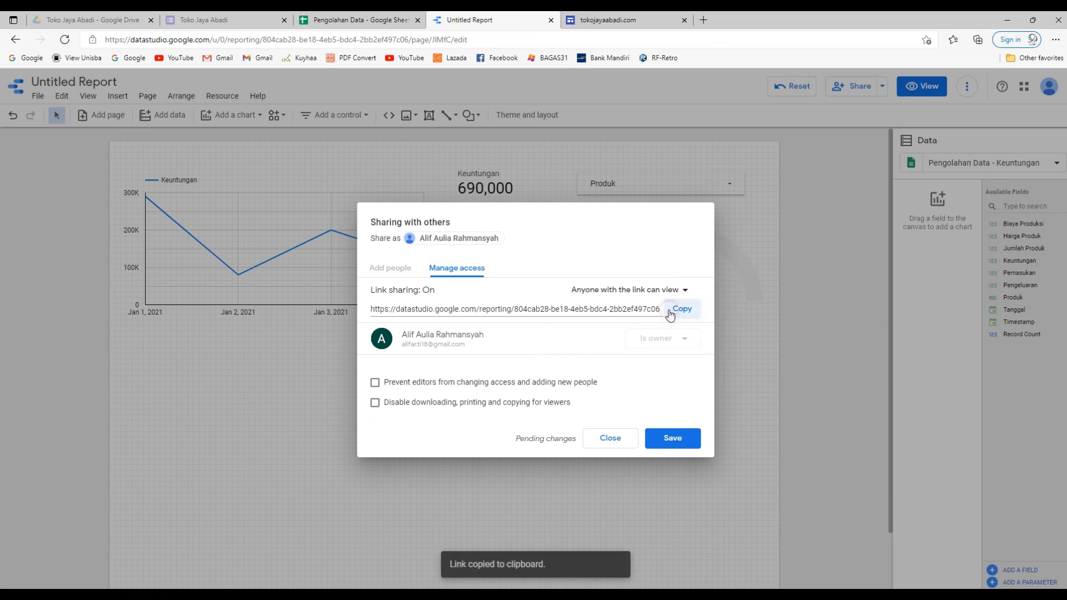
{"action": "left_click", "coordinate": [611, 439]}
- Try to embed the Data Studio report on the Penjualan page by its copied link, and delete that embed
{"action": "left_click", "coordinate": [609, 20]}
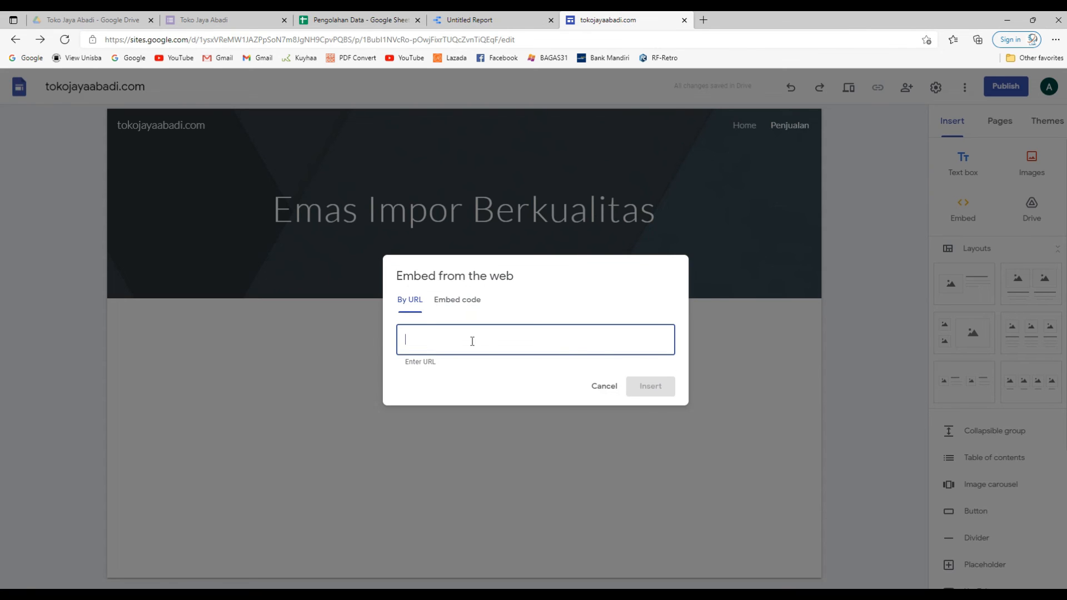
{"action": "left_click", "coordinate": [459, 300]}
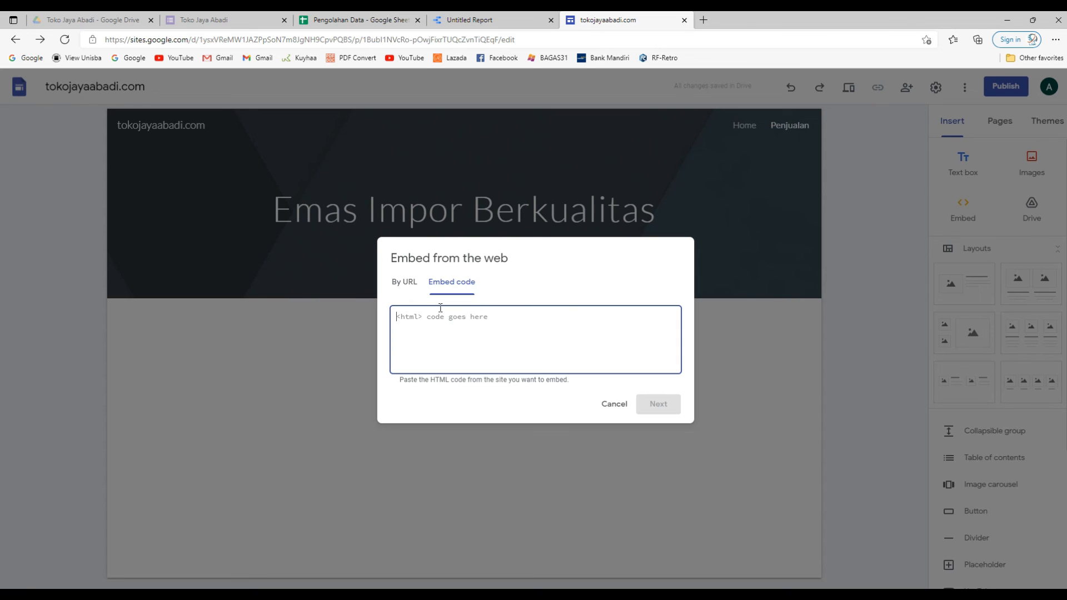
{"action": "left_click", "coordinate": [404, 289]}
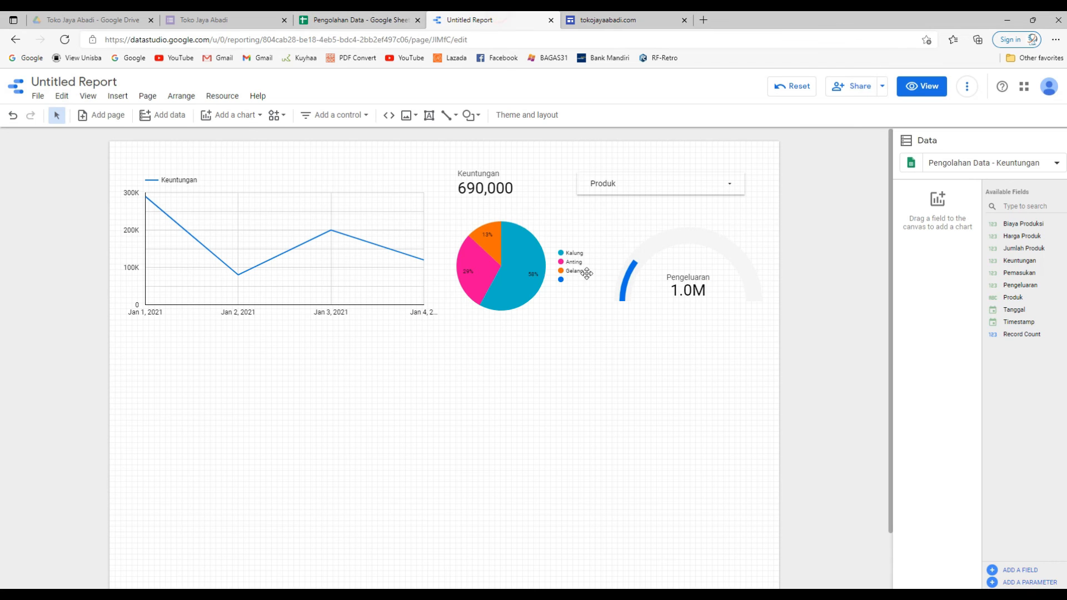
{"action": "left_click", "coordinate": [496, 20]}
{"action": "left_click", "coordinate": [608, 19]}
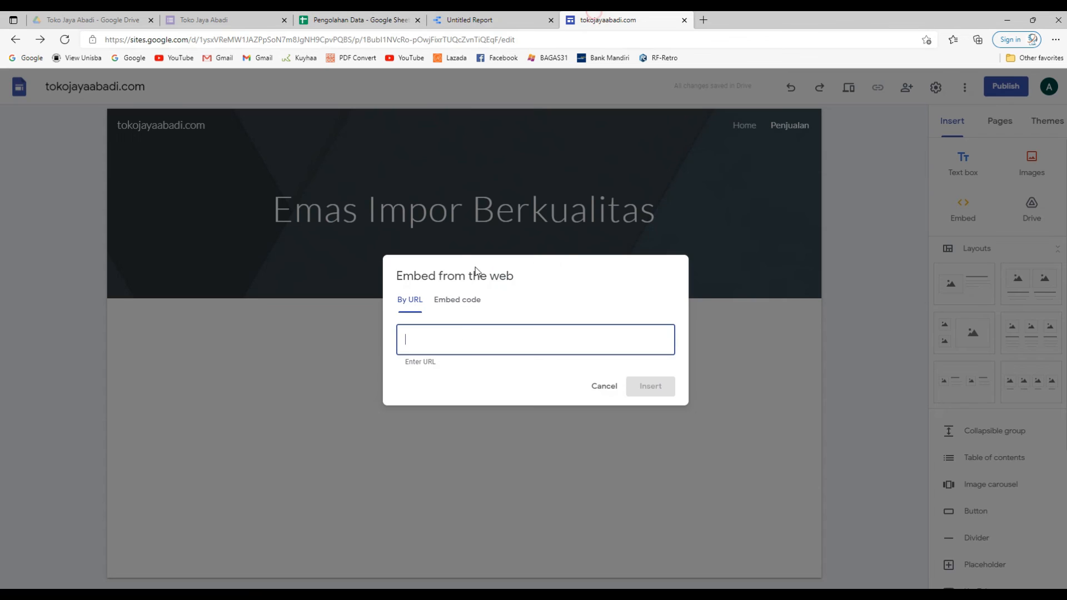
{"action": "left_click", "coordinate": [453, 338]}
{"action": "right_click", "coordinate": [453, 338]}
{"action": "left_click", "coordinate": [502, 146]}
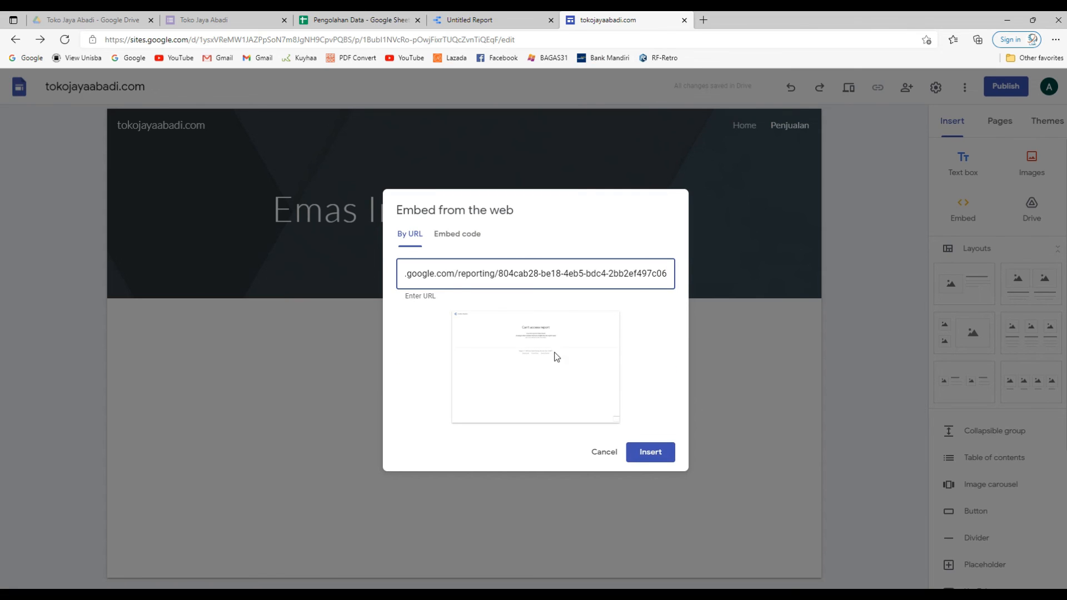
{"action": "left_click", "coordinate": [660, 458]}
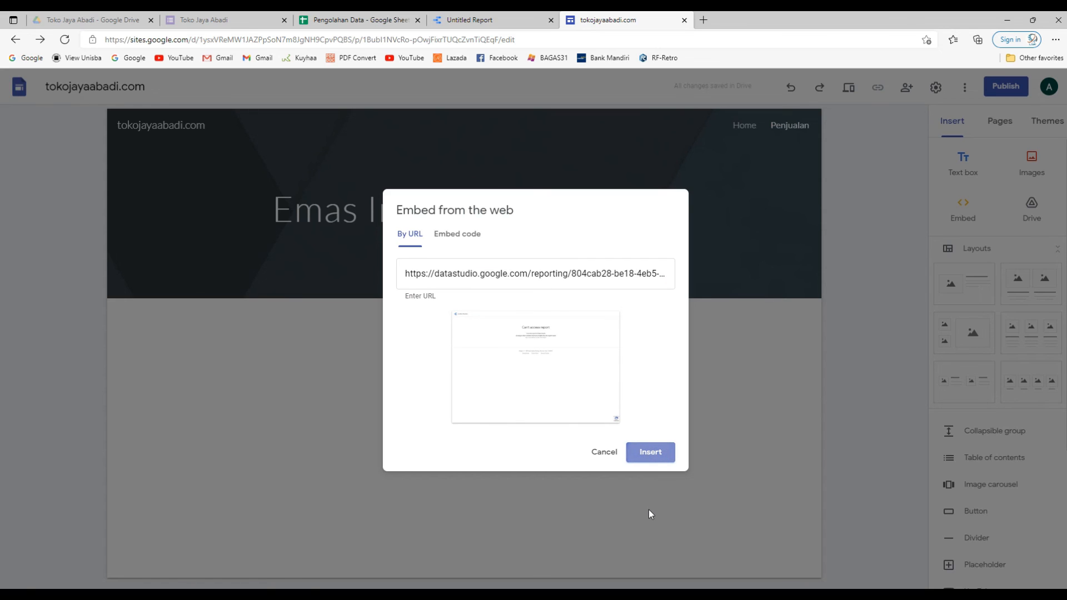
{"action": "left_click", "coordinate": [643, 456]}
{"action": "scroll", "coordinate": [623, 429], "scroll_direction": "down", "scroll_amount": 2}
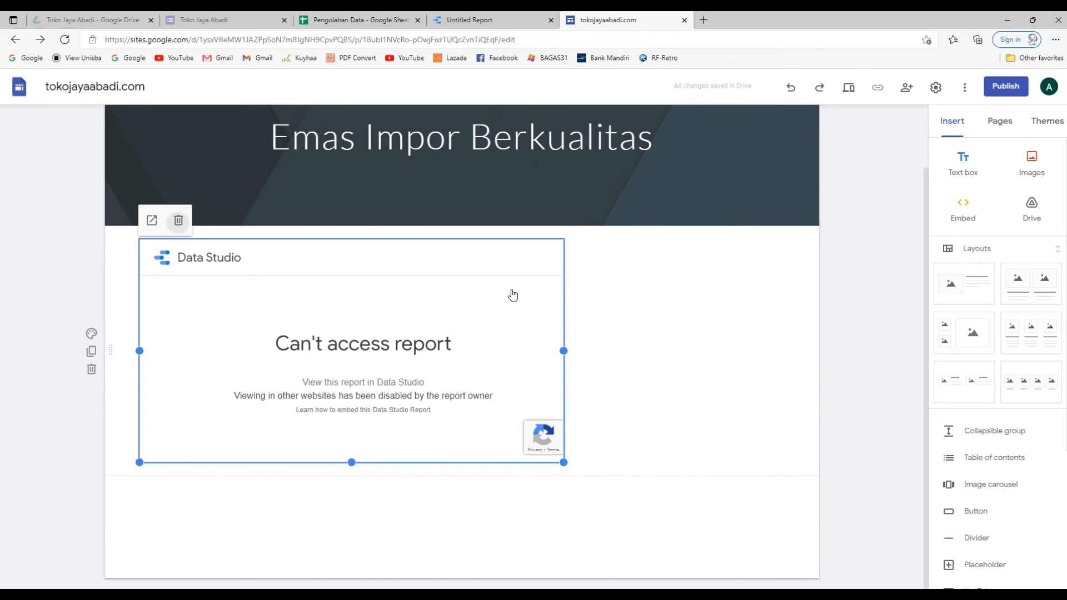
{"action": "key", "text": "Delete"}
- Enable embedding for the Data Studio report and copy its iframe embed code
{"action": "left_click", "coordinate": [469, 20]}
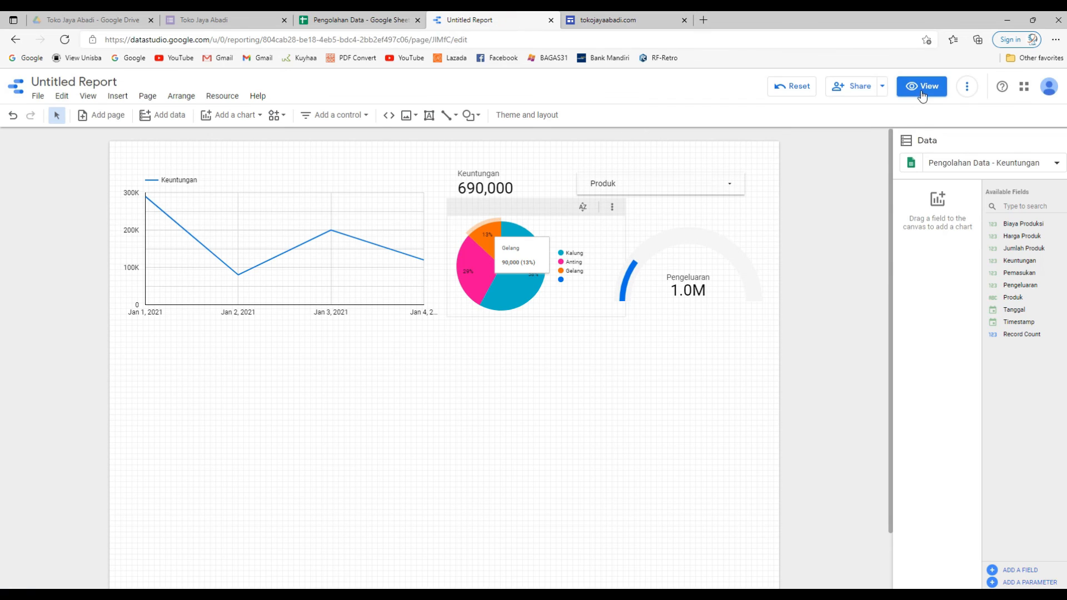
{"action": "left_click", "coordinate": [883, 87]}
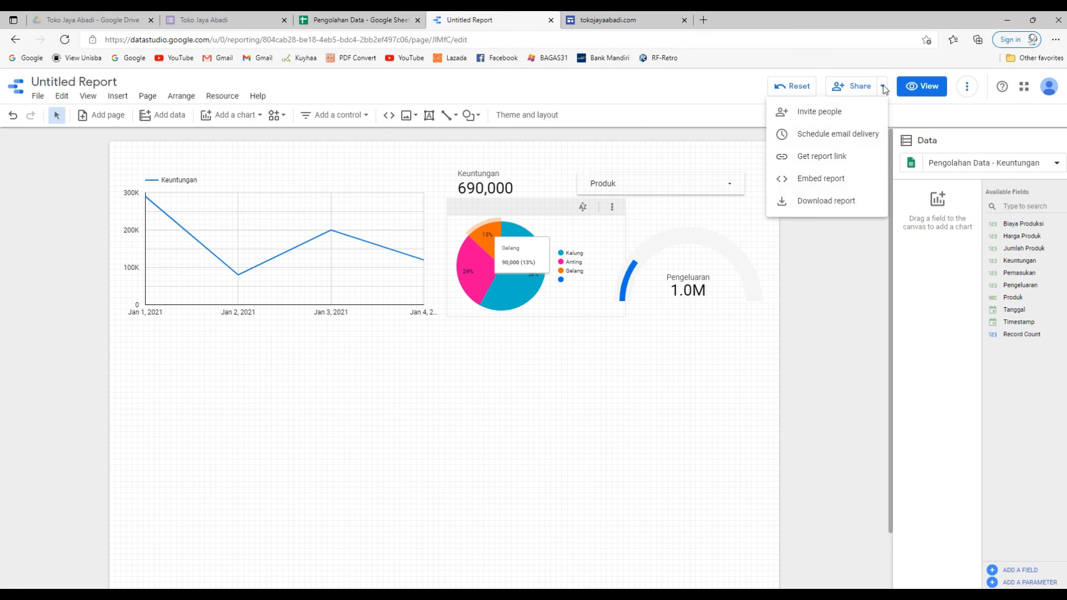
{"action": "left_click", "coordinate": [828, 180]}
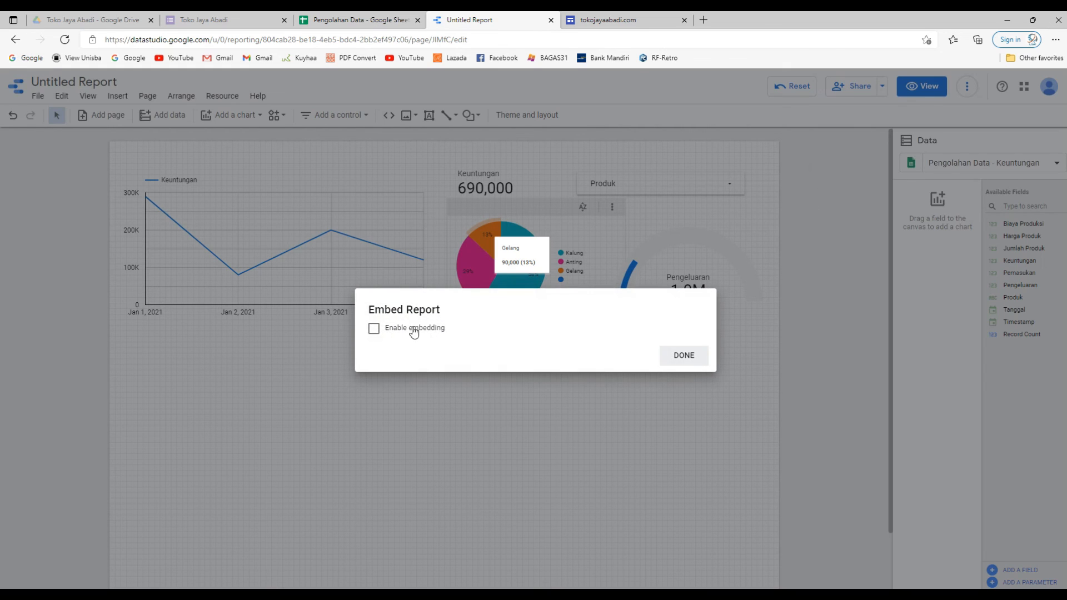
{"action": "left_click", "coordinate": [374, 329]}
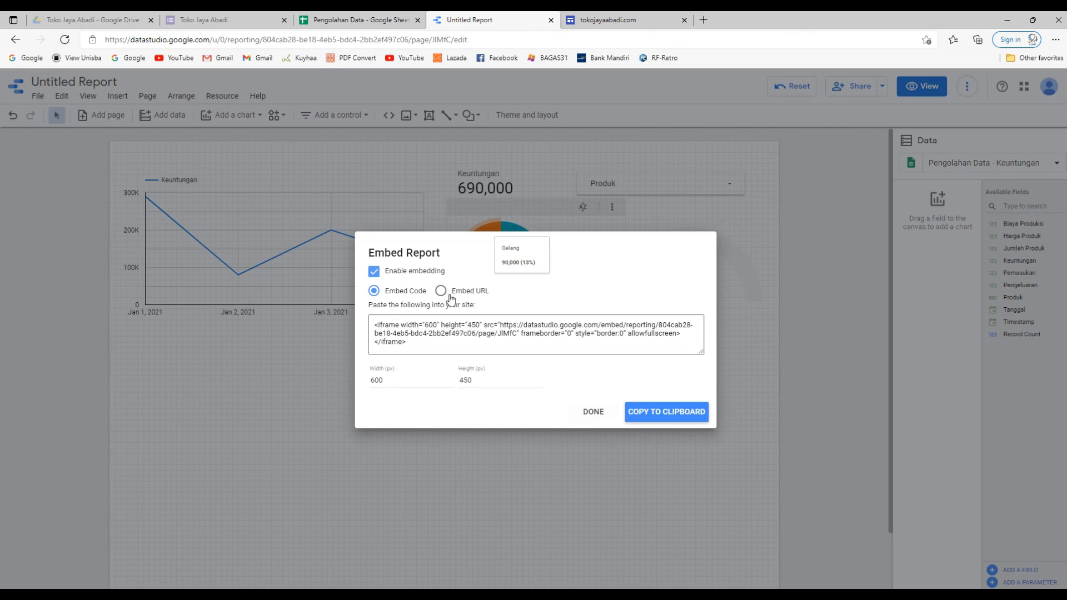
{"action": "left_click_drag", "start_coordinate": [416, 342], "coordinate": [370, 324]}
{"action": "right_click", "coordinate": [404, 329]}
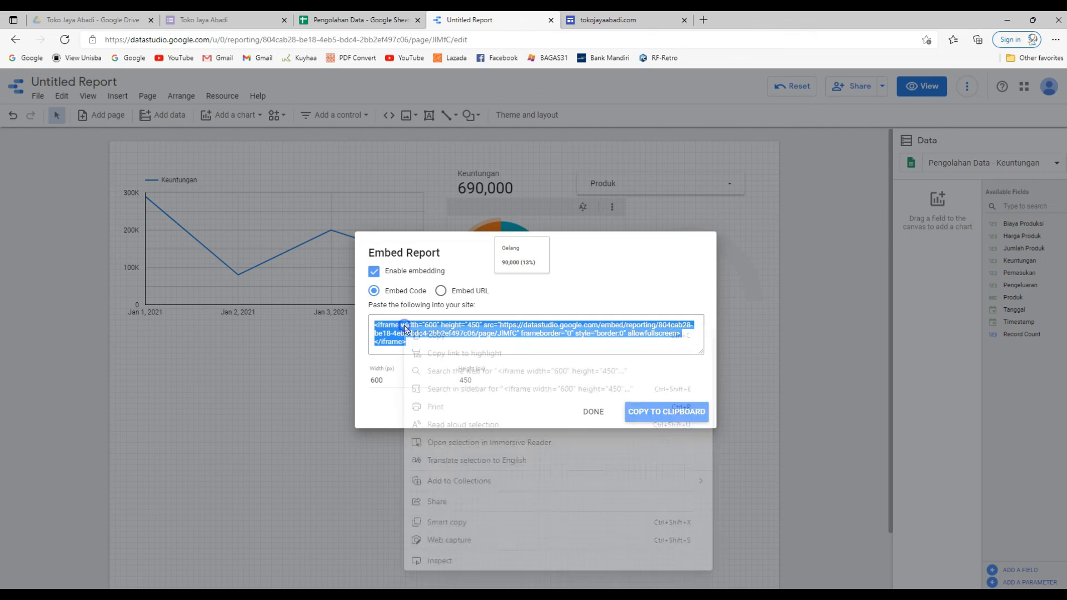
{"action": "left_click", "coordinate": [426, 335]}
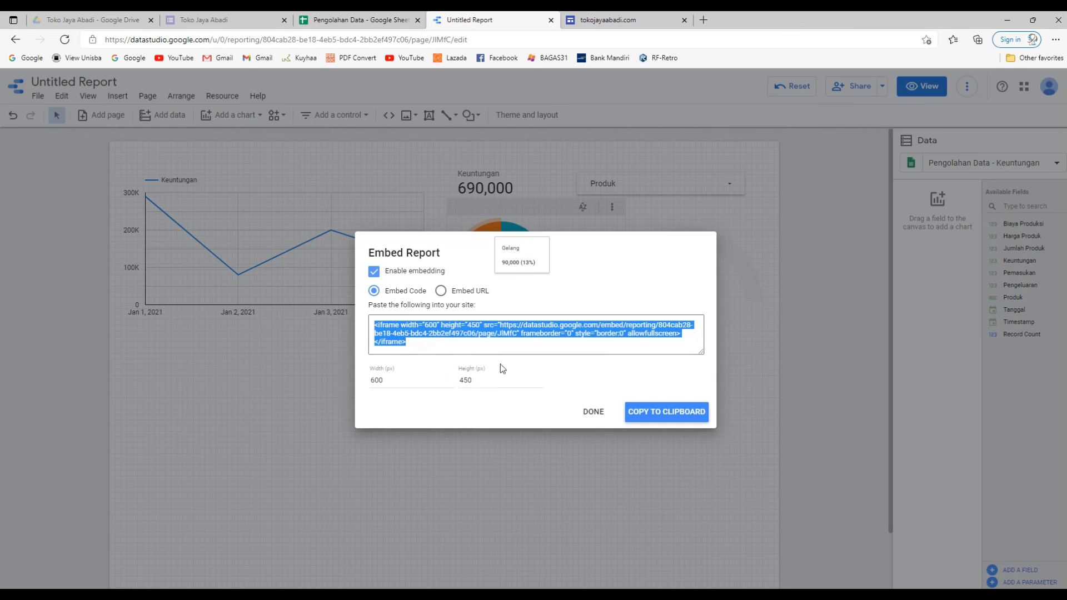
{"action": "left_click", "coordinate": [651, 412]}
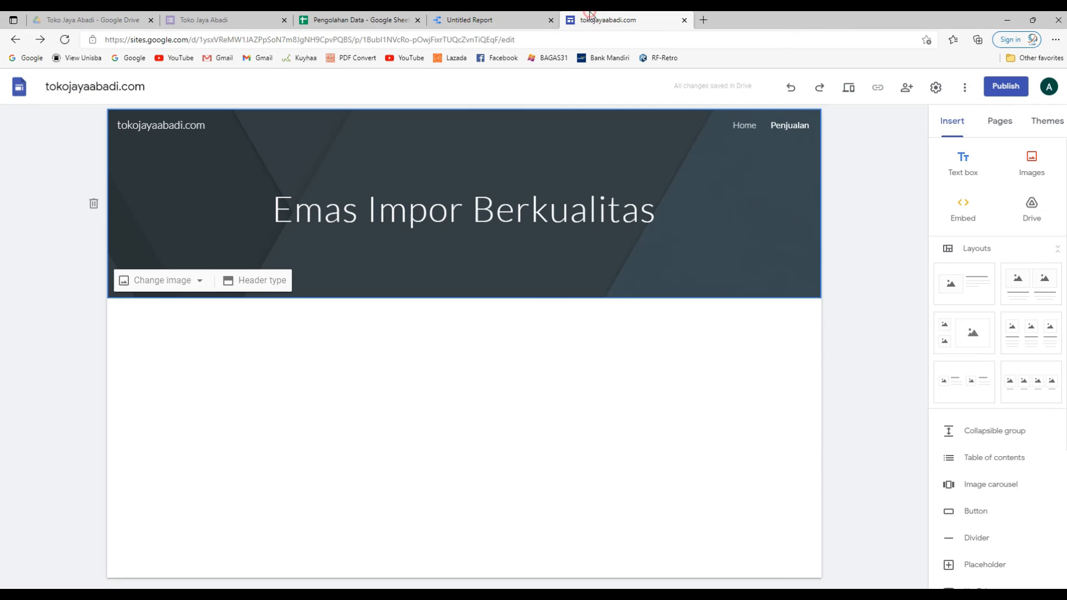
- Embed the report on the Penjualan page using the copied embed code, and widen the embed to the full content width
{"action": "left_click", "coordinate": [611, 20]}
{"action": "left_click", "coordinate": [965, 208]}
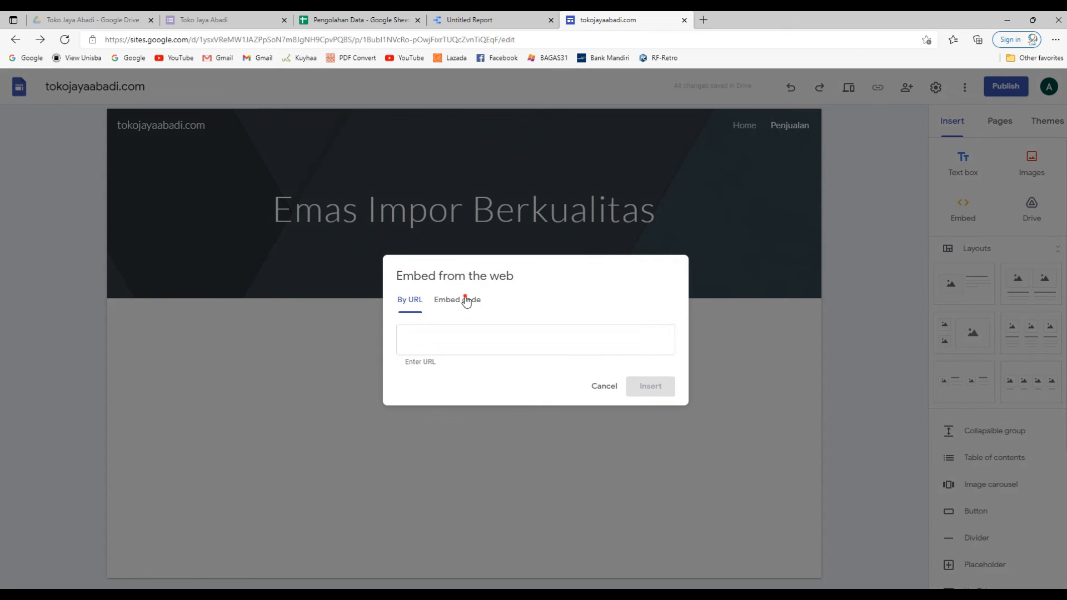
{"action": "left_click", "coordinate": [466, 300]}
{"action": "right_click", "coordinate": [447, 323]}
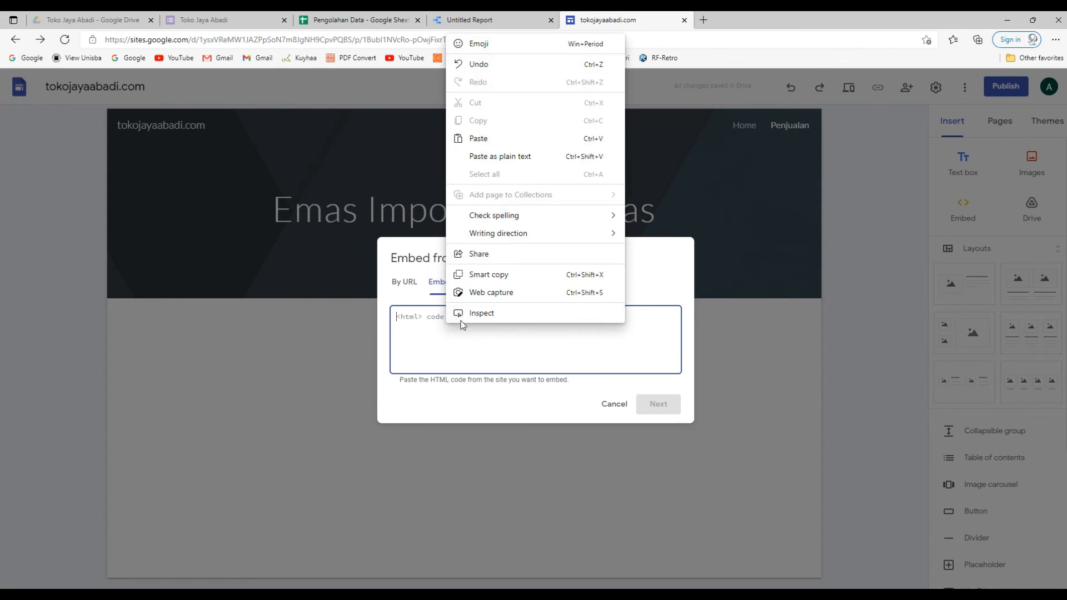
{"action": "left_click", "coordinate": [478, 138]}
{"action": "left_click", "coordinate": [650, 403]}
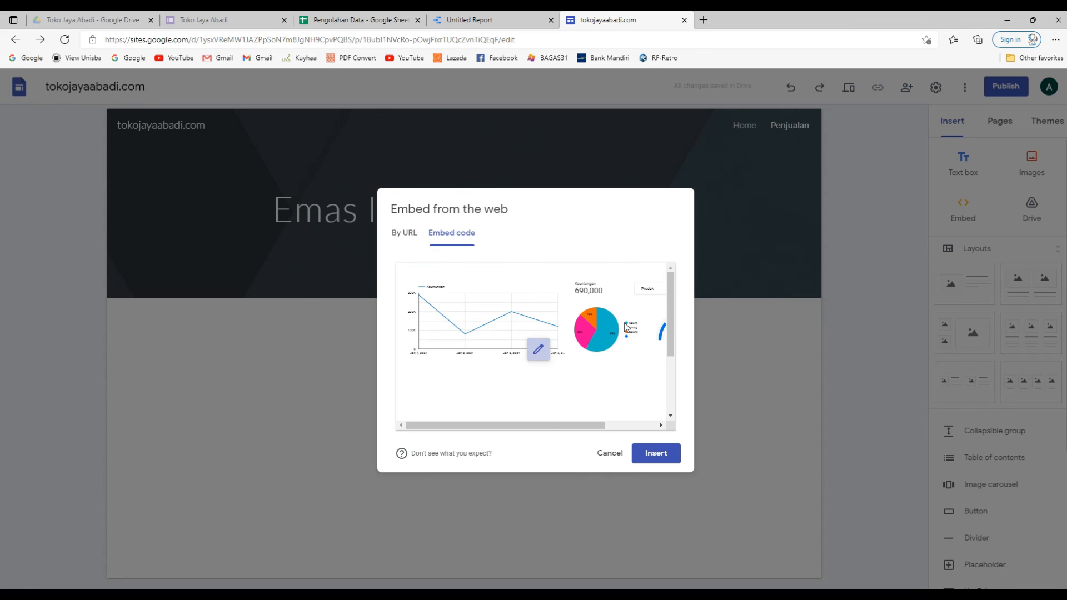
{"action": "left_click", "coordinate": [576, 427]}
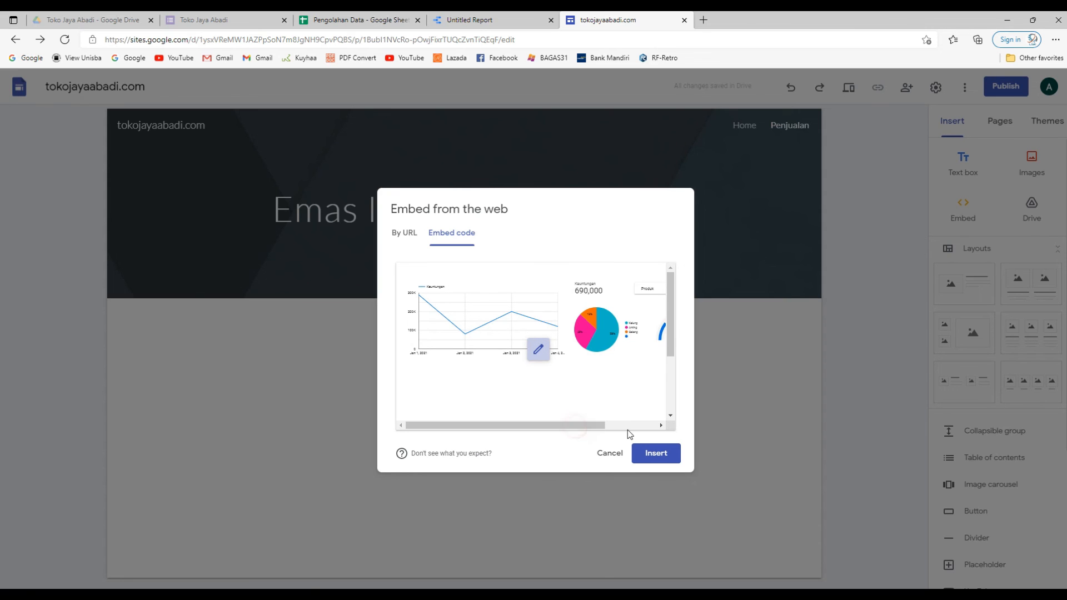
{"action": "left_click", "coordinate": [538, 349]}
{"action": "left_click", "coordinate": [649, 410]}
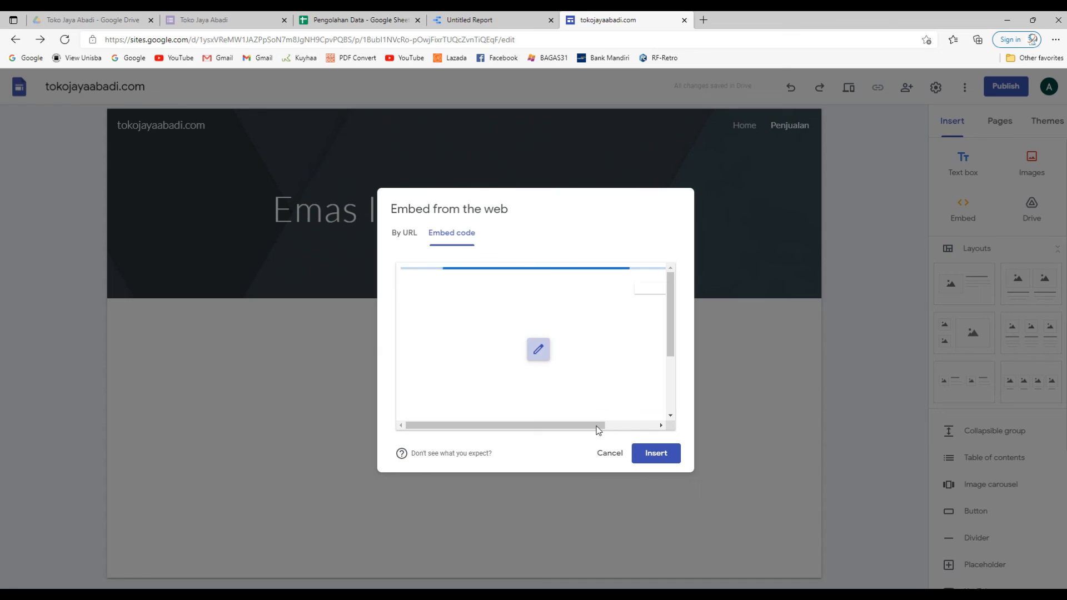
{"action": "left_click", "coordinate": [648, 453]}
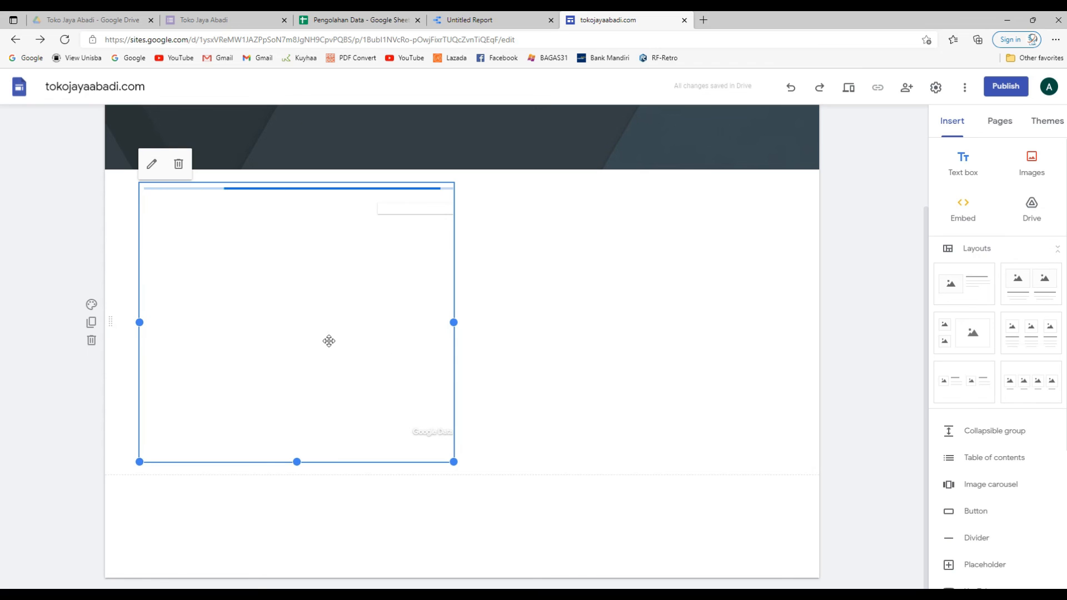
{"action": "left_click_drag", "start_coordinate": [454, 323], "coordinate": [776, 337]}
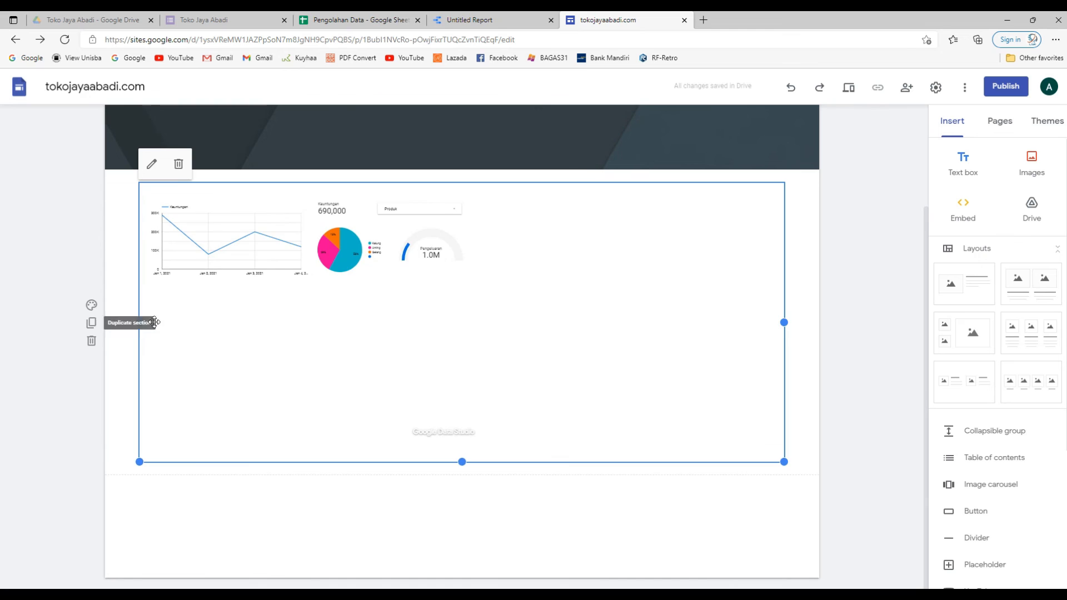
- Reduce the embedded report's height and width on the Penjualan page and centre it beneath the header banner
{"action": "left_click_drag", "start_coordinate": [462, 462], "coordinate": [472, 309]}
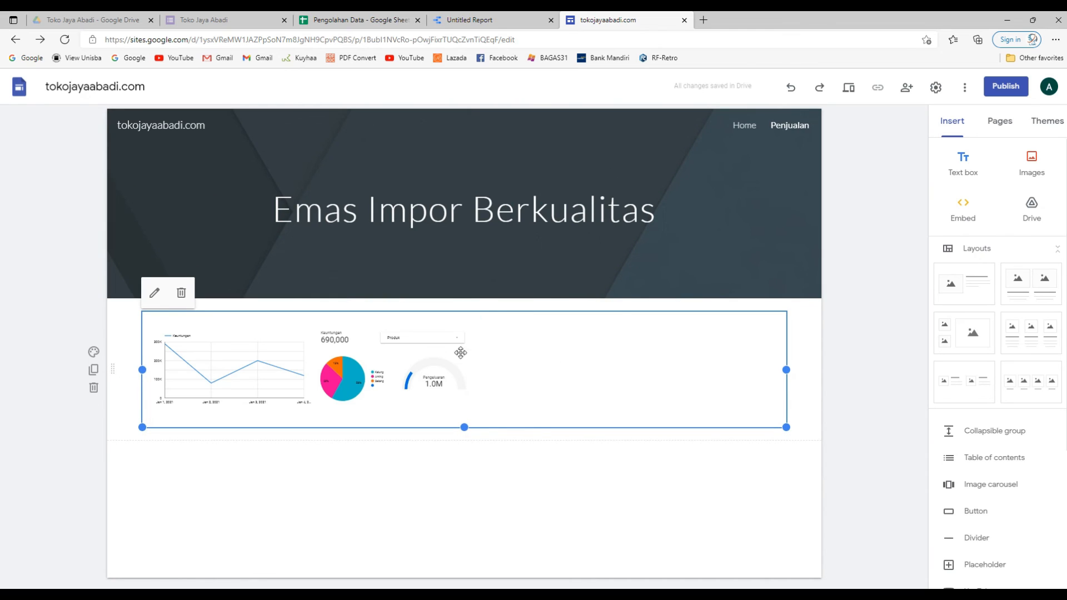
{"action": "left_click_drag", "start_coordinate": [142, 370], "coordinate": [474, 375]}
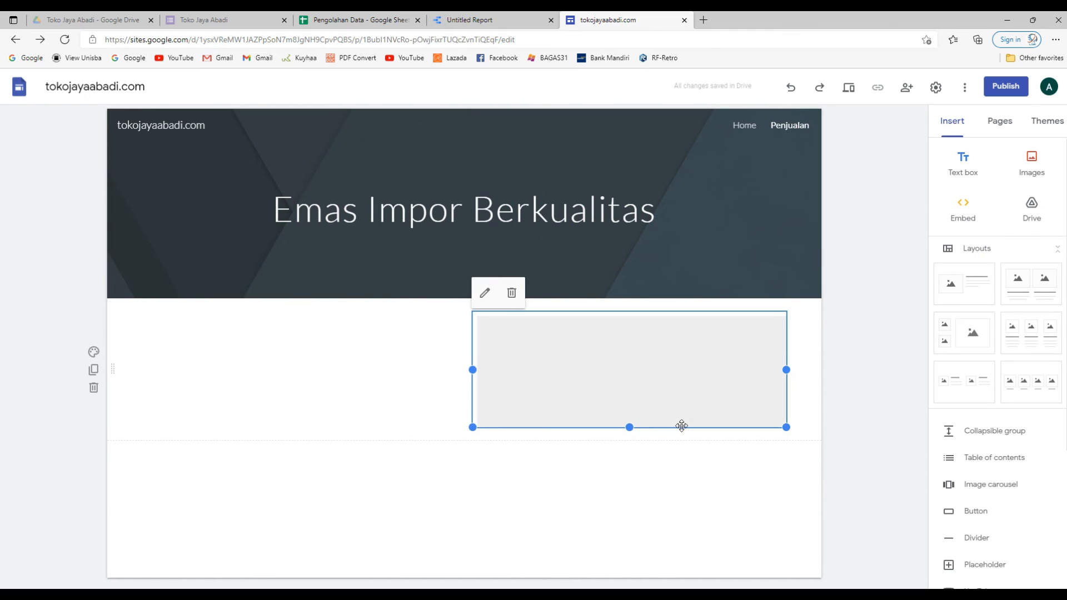
{"action": "left_click_drag", "start_coordinate": [682, 423], "coordinate": [603, 424]}
{"action": "left_click", "coordinate": [589, 408]}
{"action": "left_click_drag", "start_coordinate": [622, 370], "coordinate": [689, 375]}
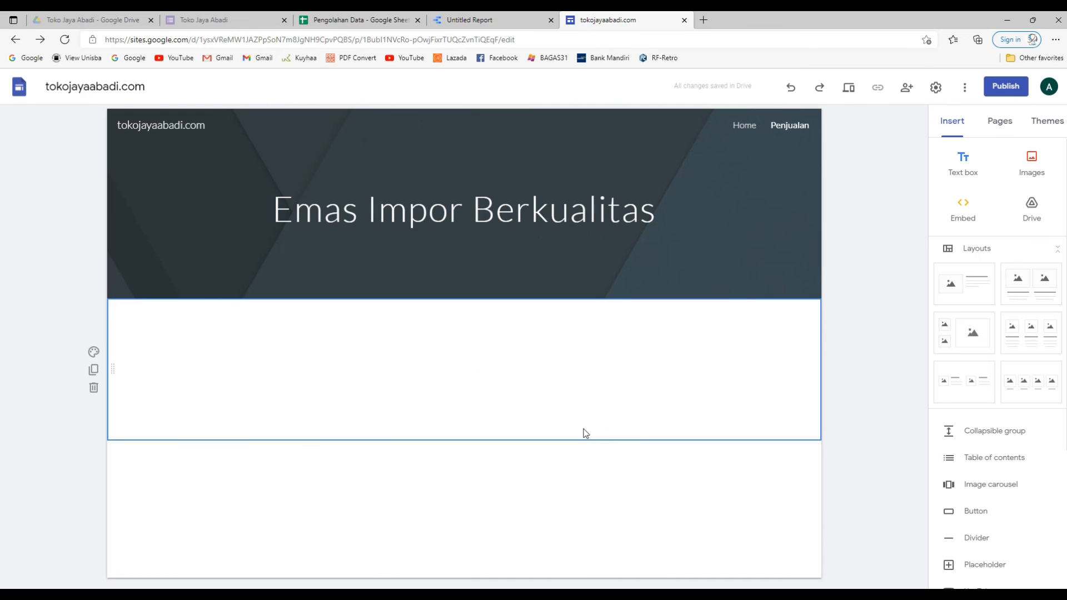
{"action": "left_click_drag", "start_coordinate": [562, 411], "coordinate": [466, 430]}
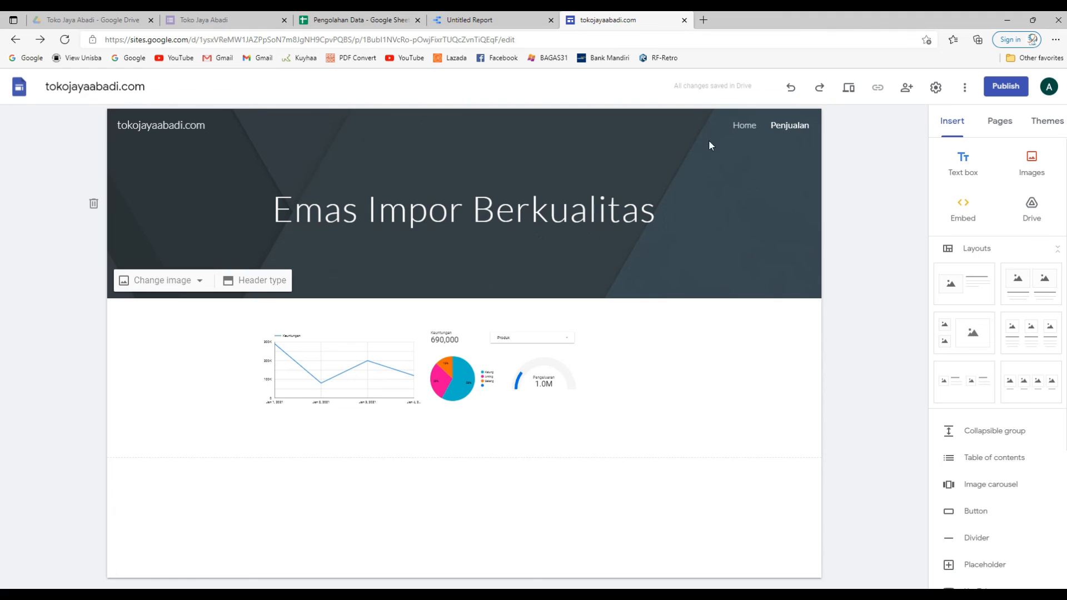
- Preview the site, check the Penjualan and Home pages including the embedded charts, and return to editing
{"action": "left_click", "coordinate": [849, 89]}
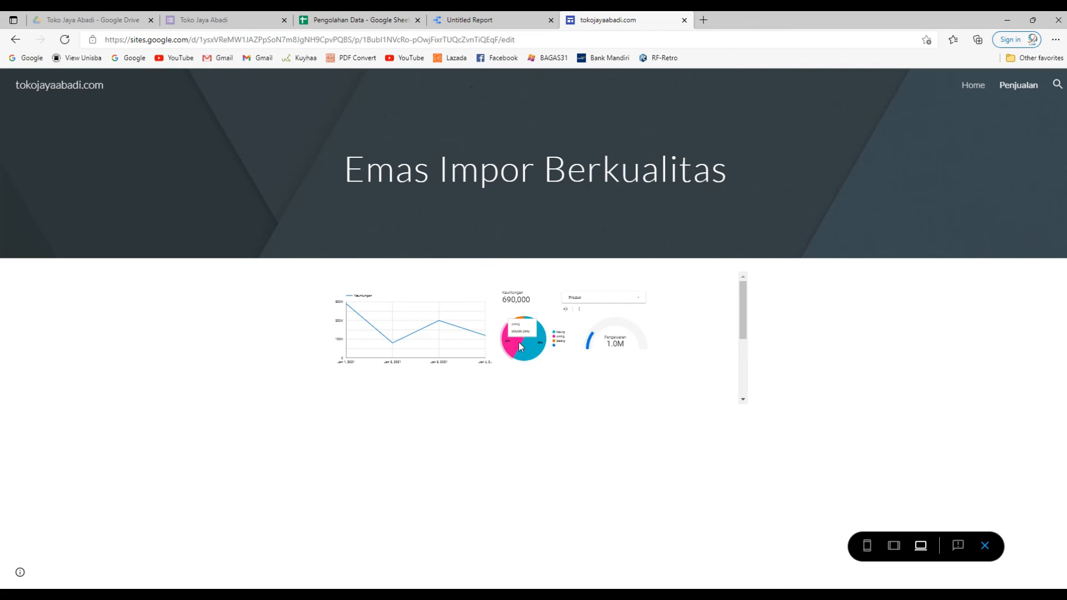
{"action": "left_click", "coordinate": [982, 86]}
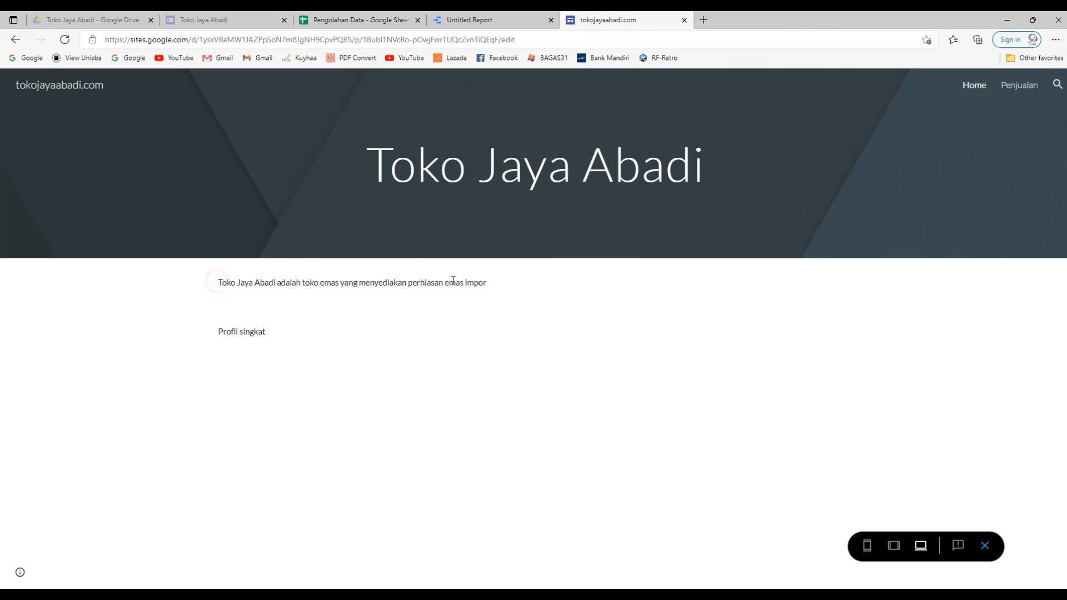
{"action": "left_click_drag", "start_coordinate": [217, 323], "coordinate": [217, 331]}
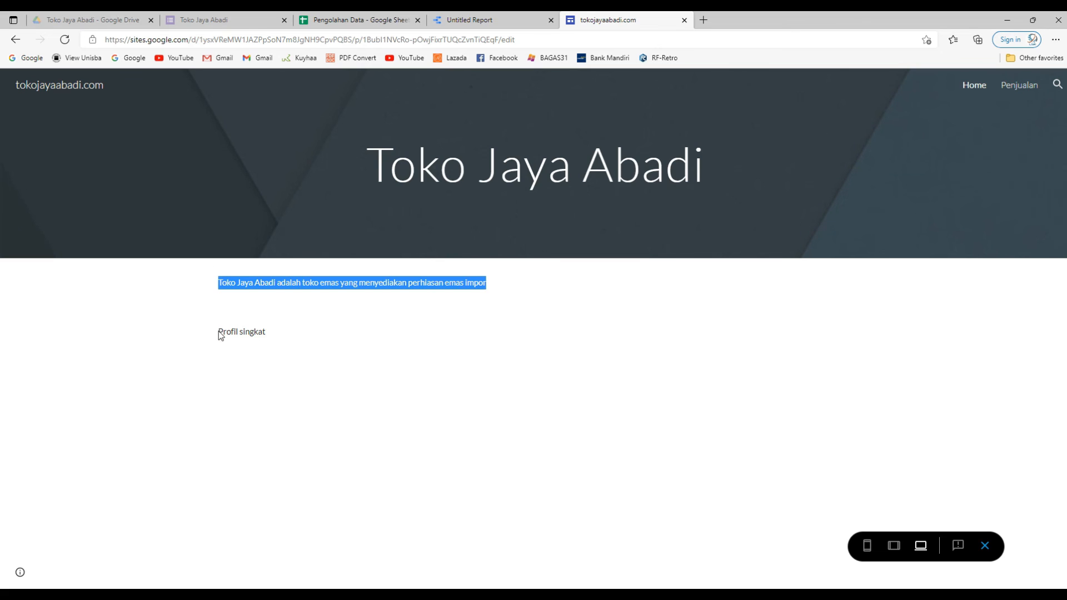
{"action": "left_click", "coordinate": [1006, 86]}
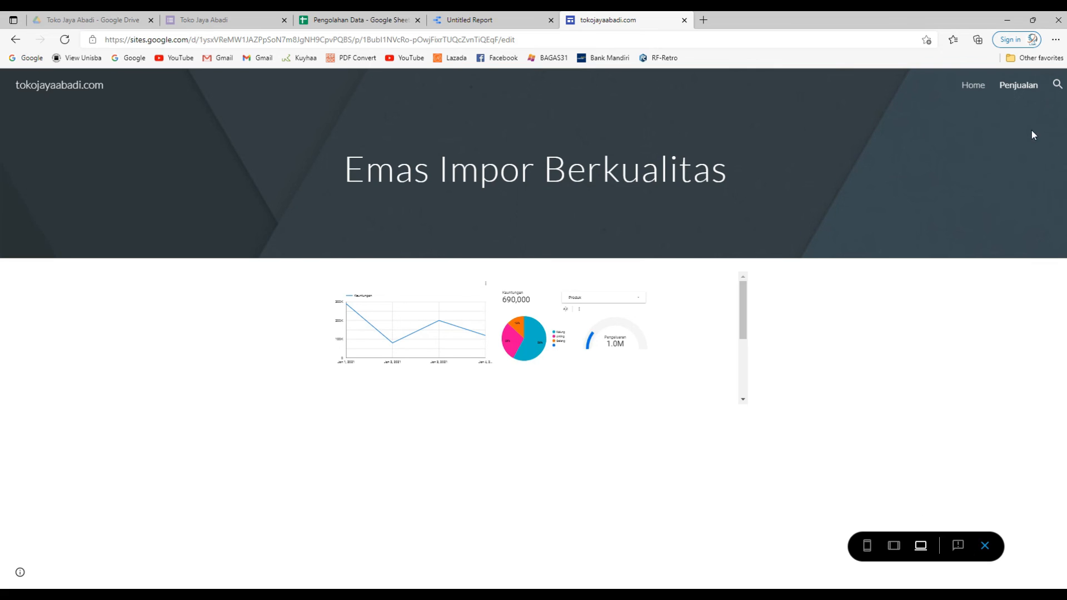
{"action": "left_click", "coordinate": [992, 553]}
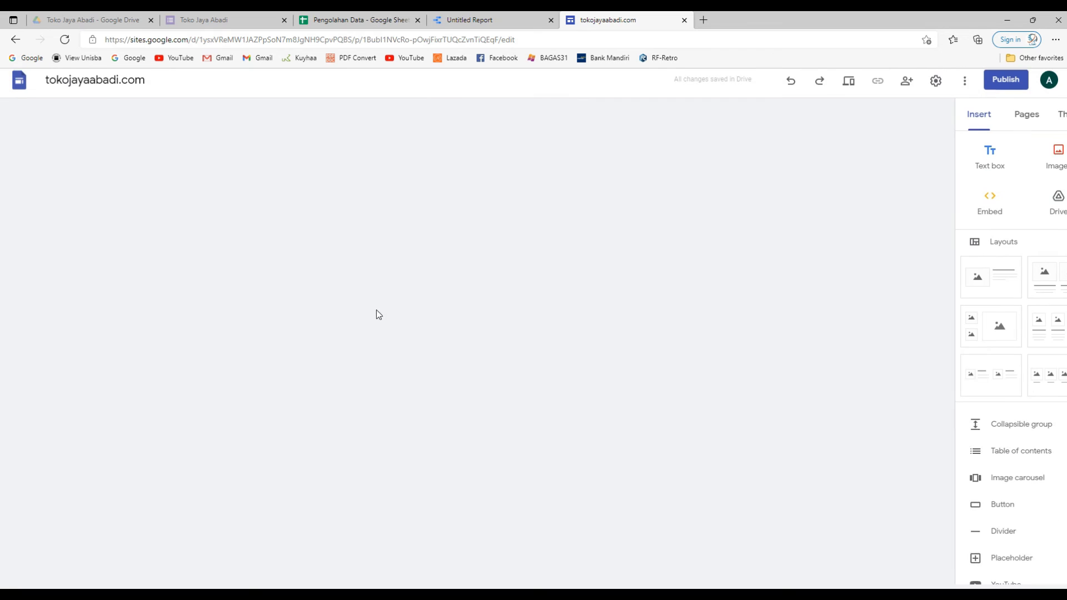